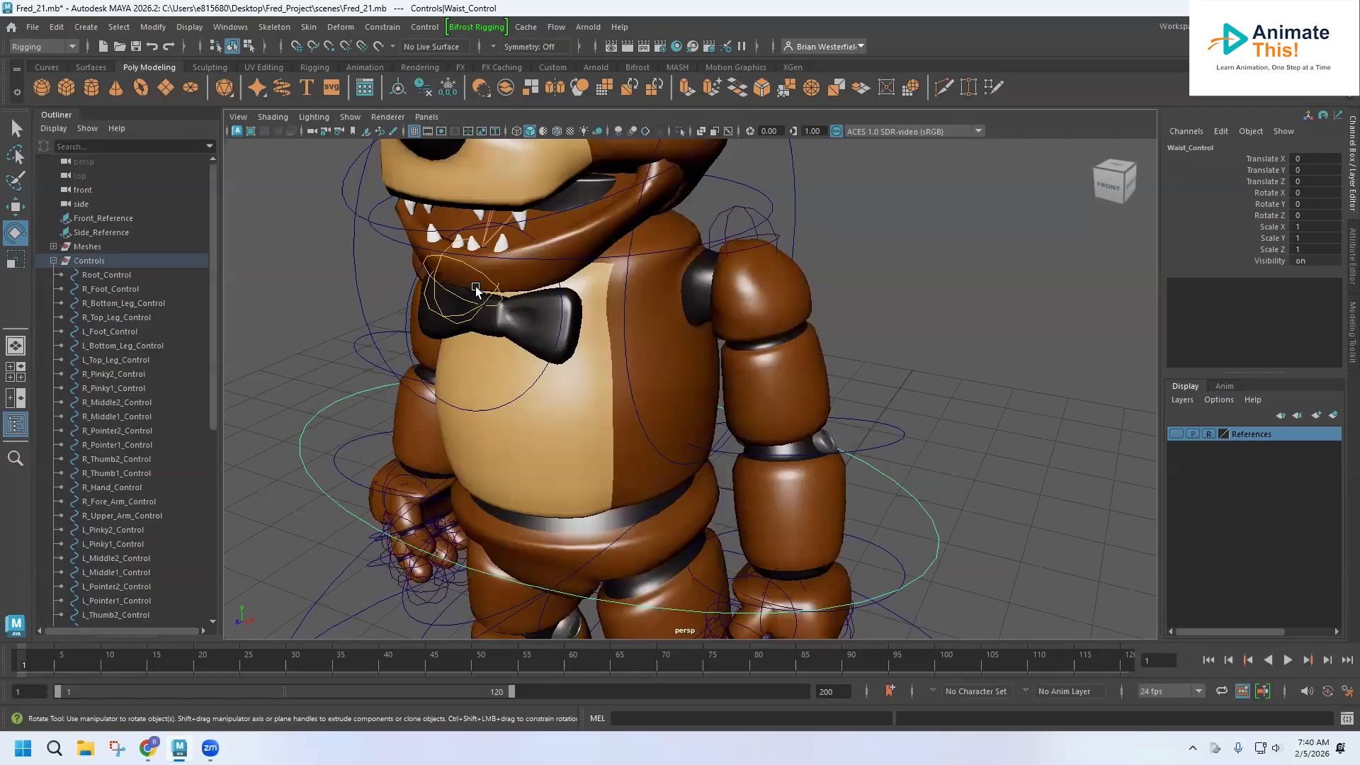
Rotate the head control to test the rig, then undo the rotation.
scroll(473, 289, down, 2)
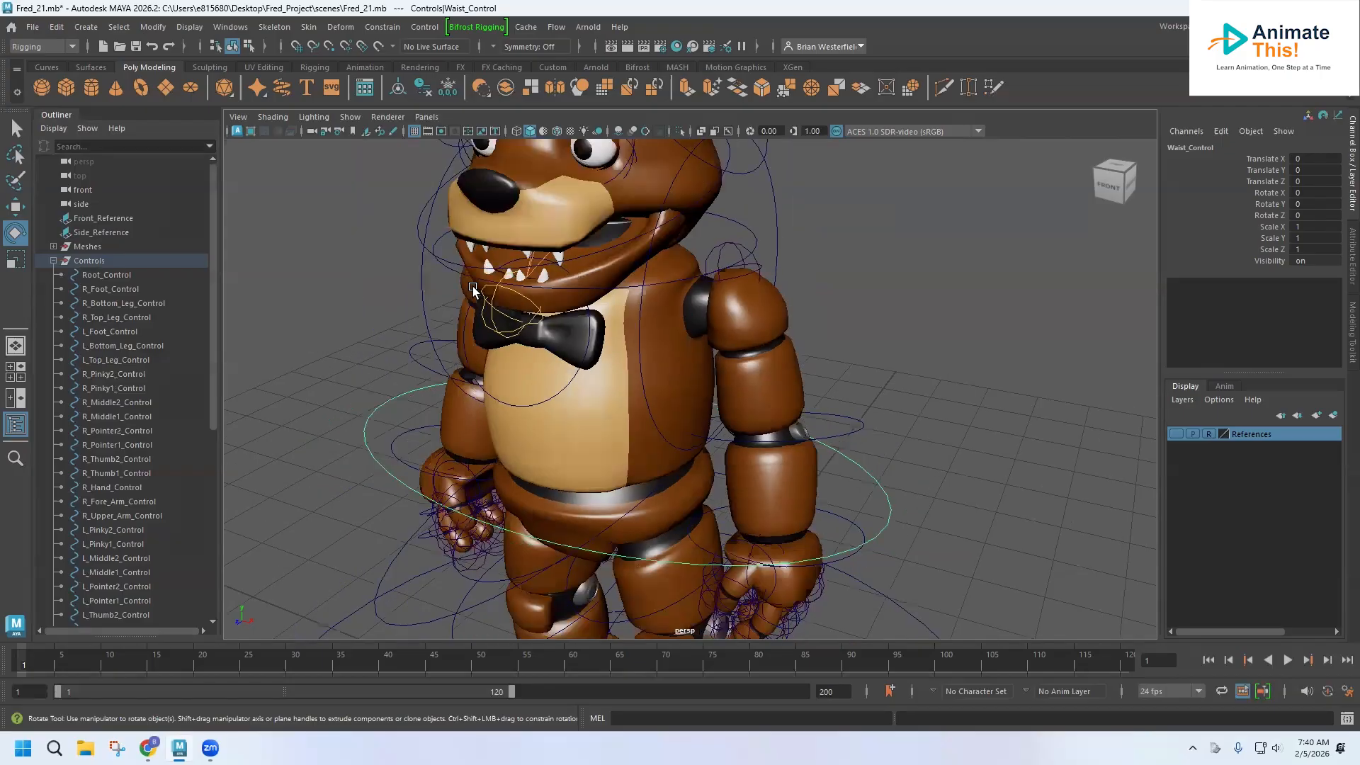
scroll(474, 288, down, 2)
alt+middle_drag(474, 288, 436, 407)
alt+drag(383, 369, 400, 366)
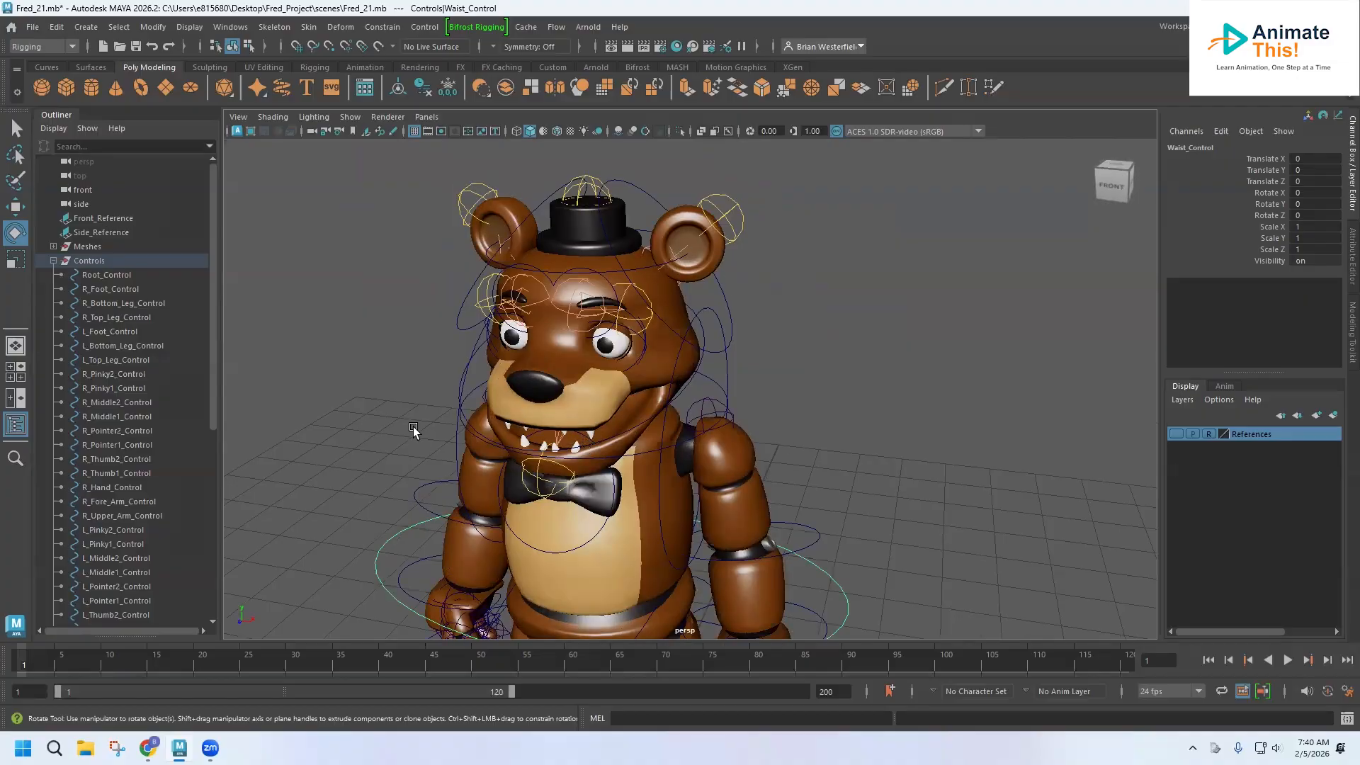
click(539, 460)
click(640, 451)
drag(606, 448, 592, 419)
key(ctrl+z)
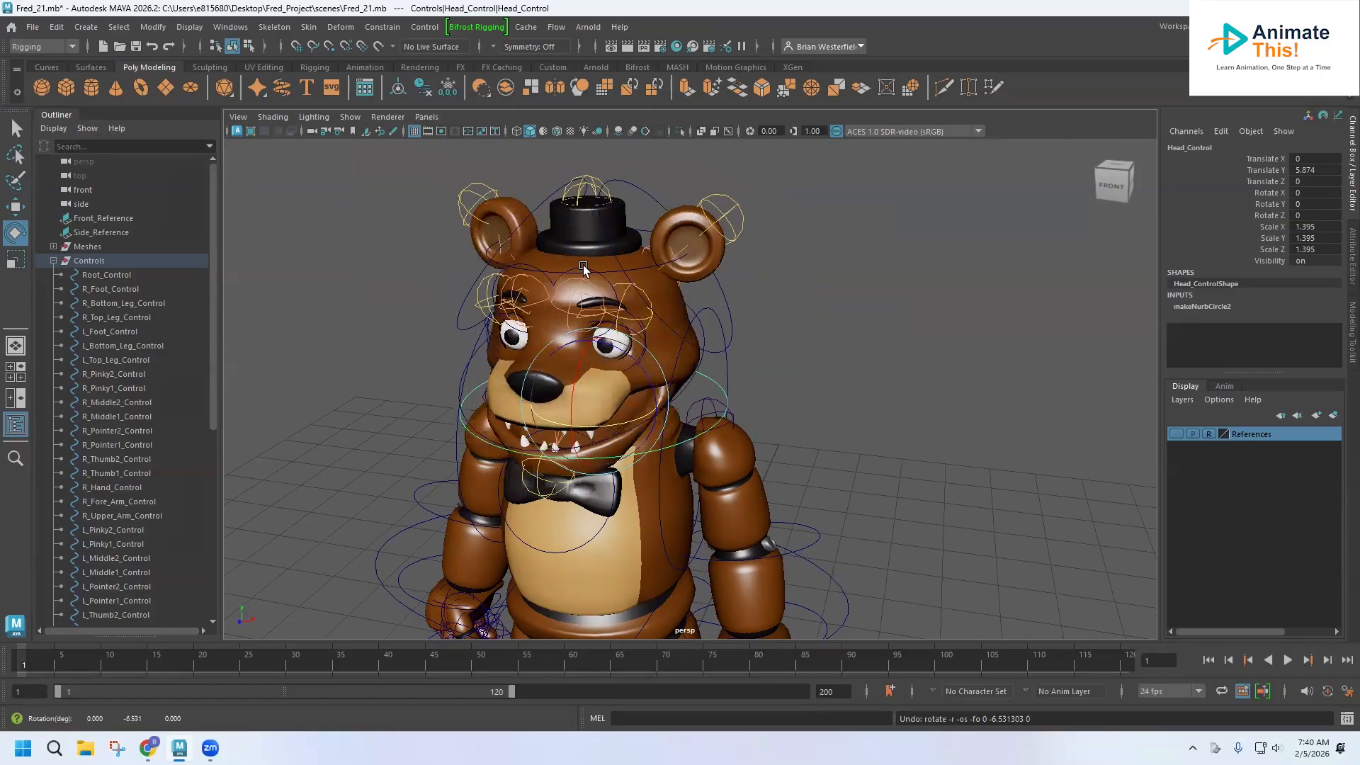
Test-rotate the left ear and head controls, undoing each rotation.
click(593, 263)
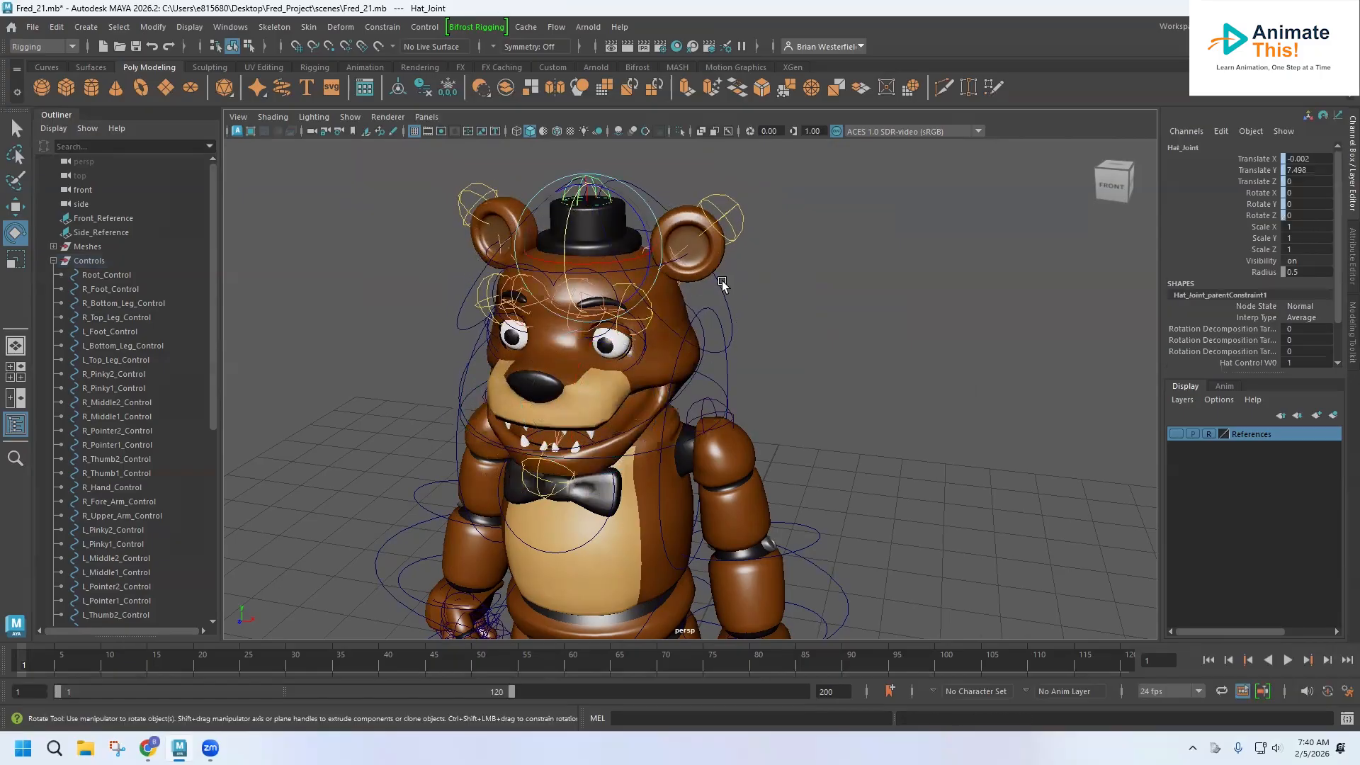
click(728, 306)
drag(644, 273, 642, 256)
key(ctrl+z)
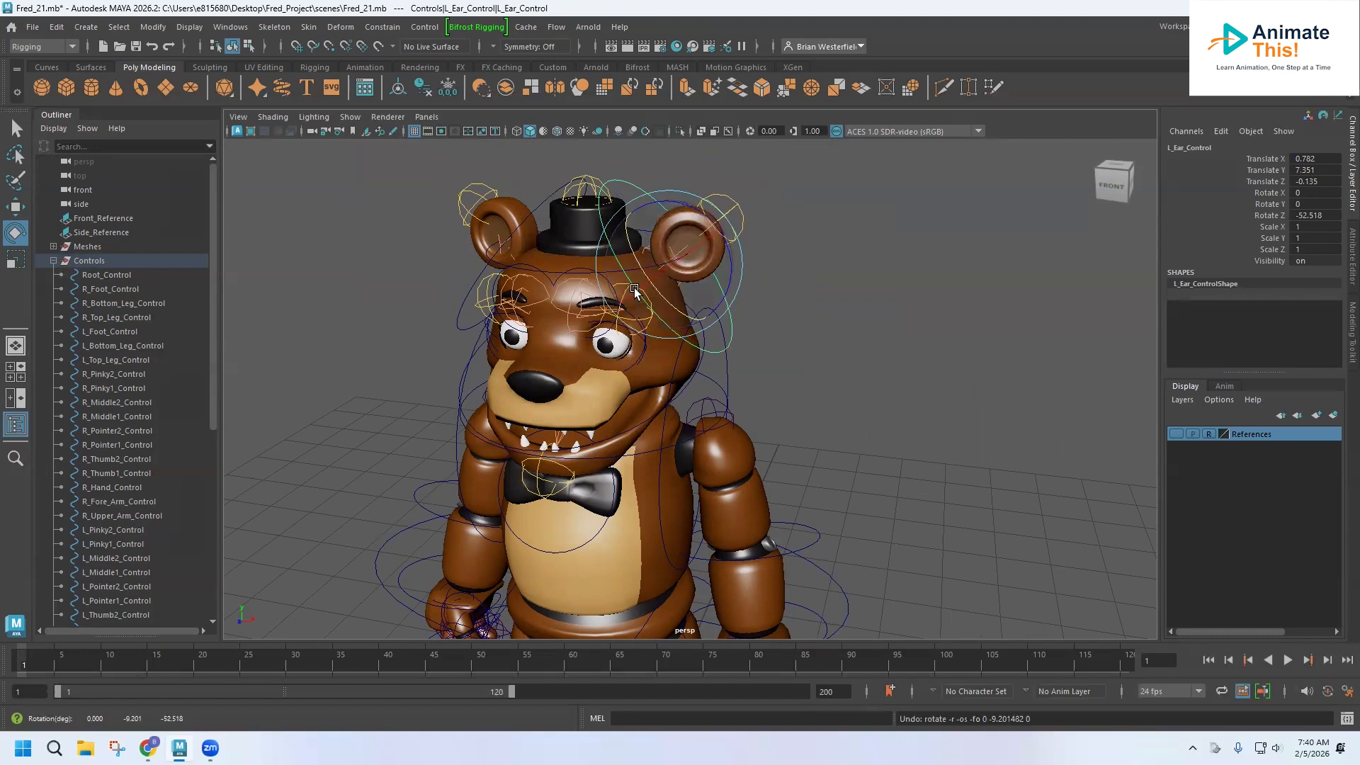
click(648, 454)
mouse_move(589, 425)
mouse_down()
mouse_move(610, 422)
mouse_move(599, 425)
mouse_move(622, 386)
mouse_move(602, 436)
mouse_up()
key(ctrl+z)
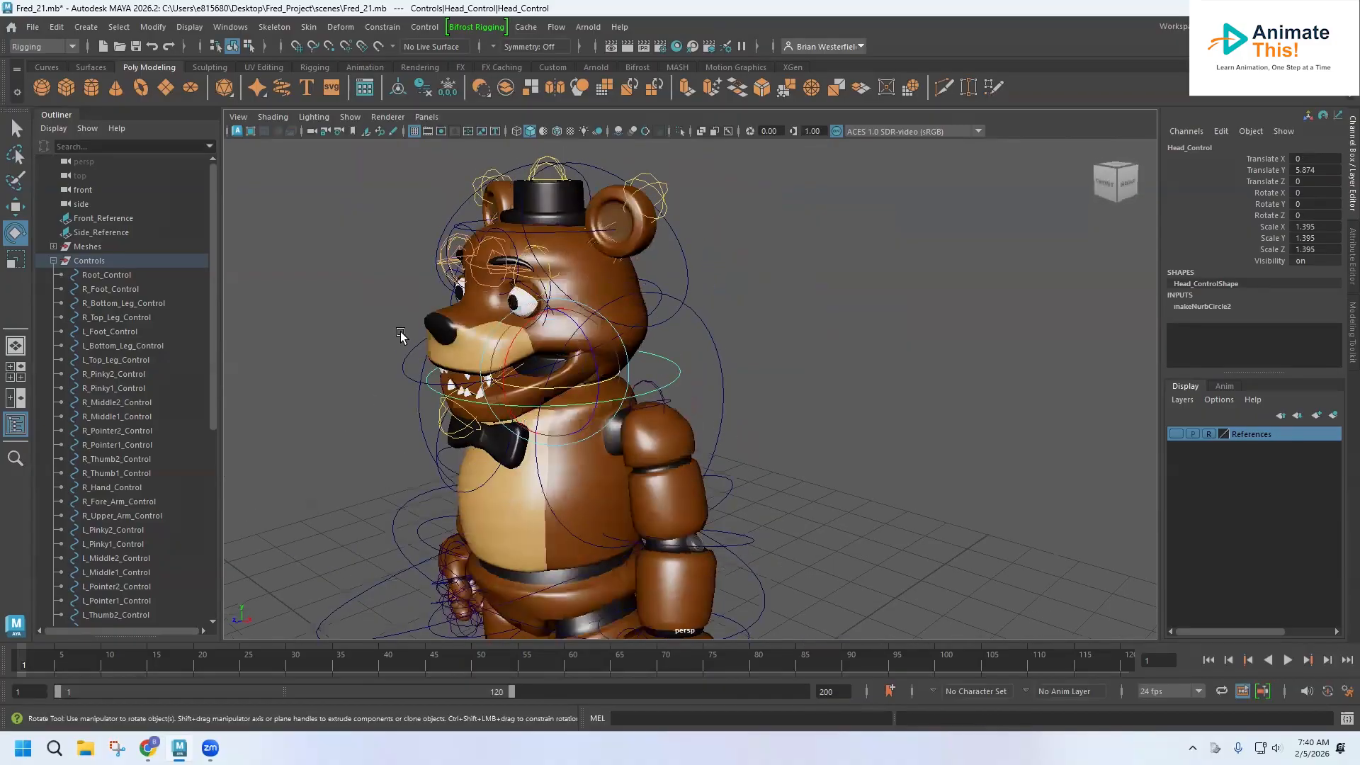
alt+drag(546, 336, 603, 370)
alt+middle_drag(583, 421, 625, 340)
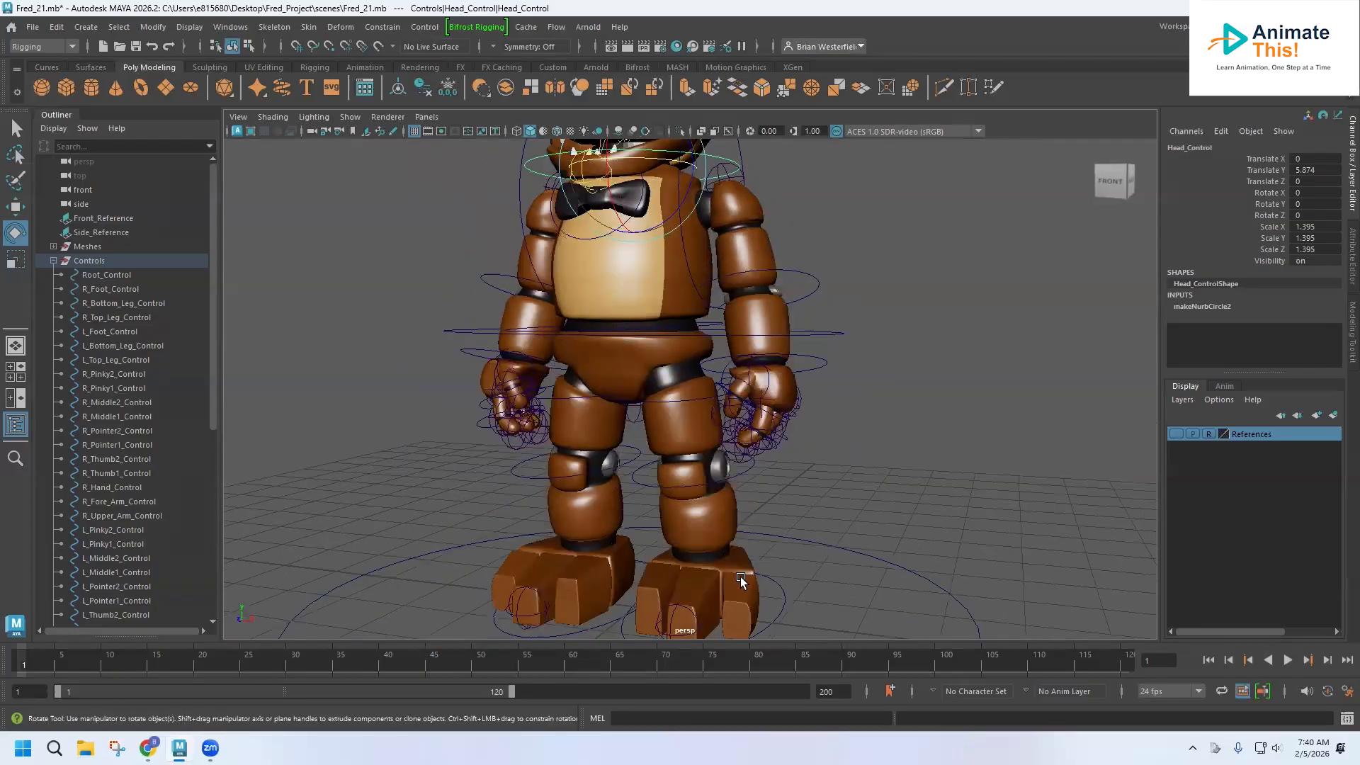
alt+middle_drag(625, 395, 540, 552)
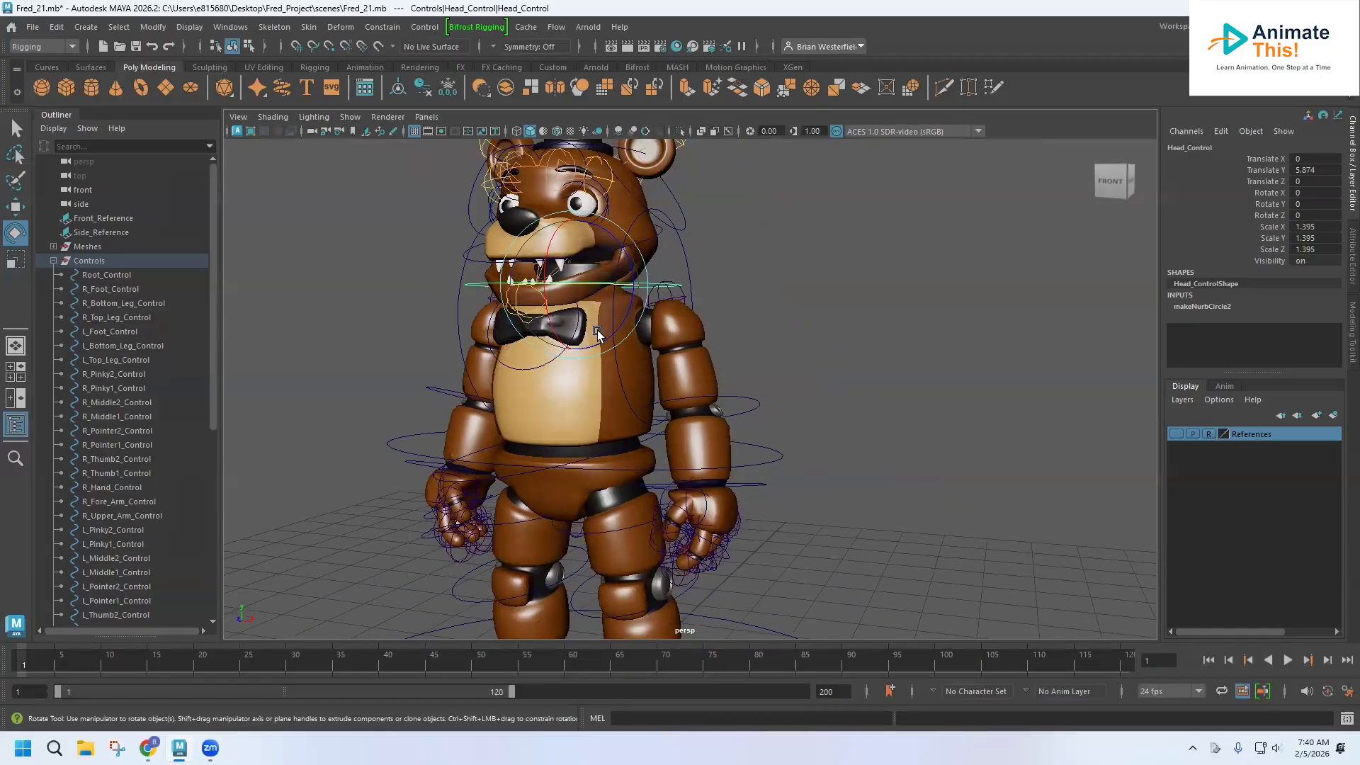
alt+middle_drag(632, 327, 676, 419)
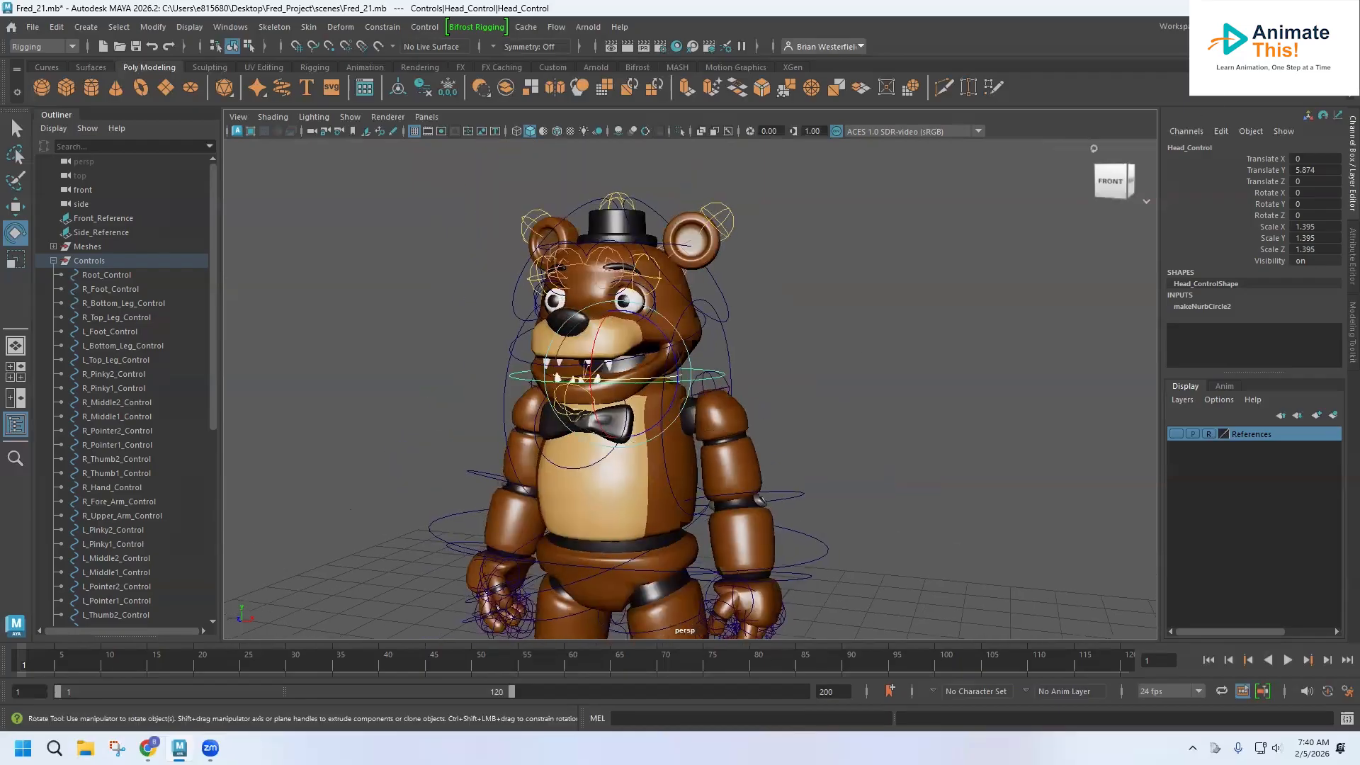
click(1270, 27)
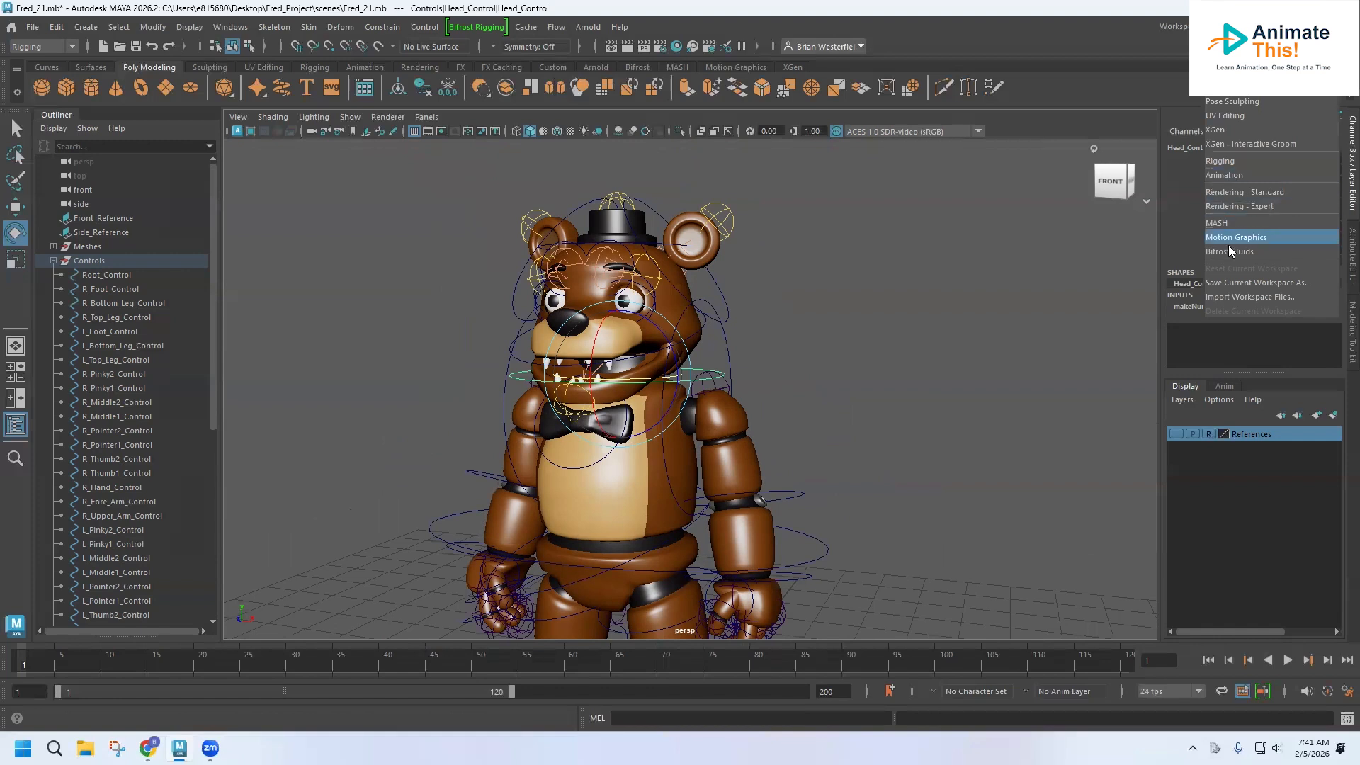
click(1230, 280)
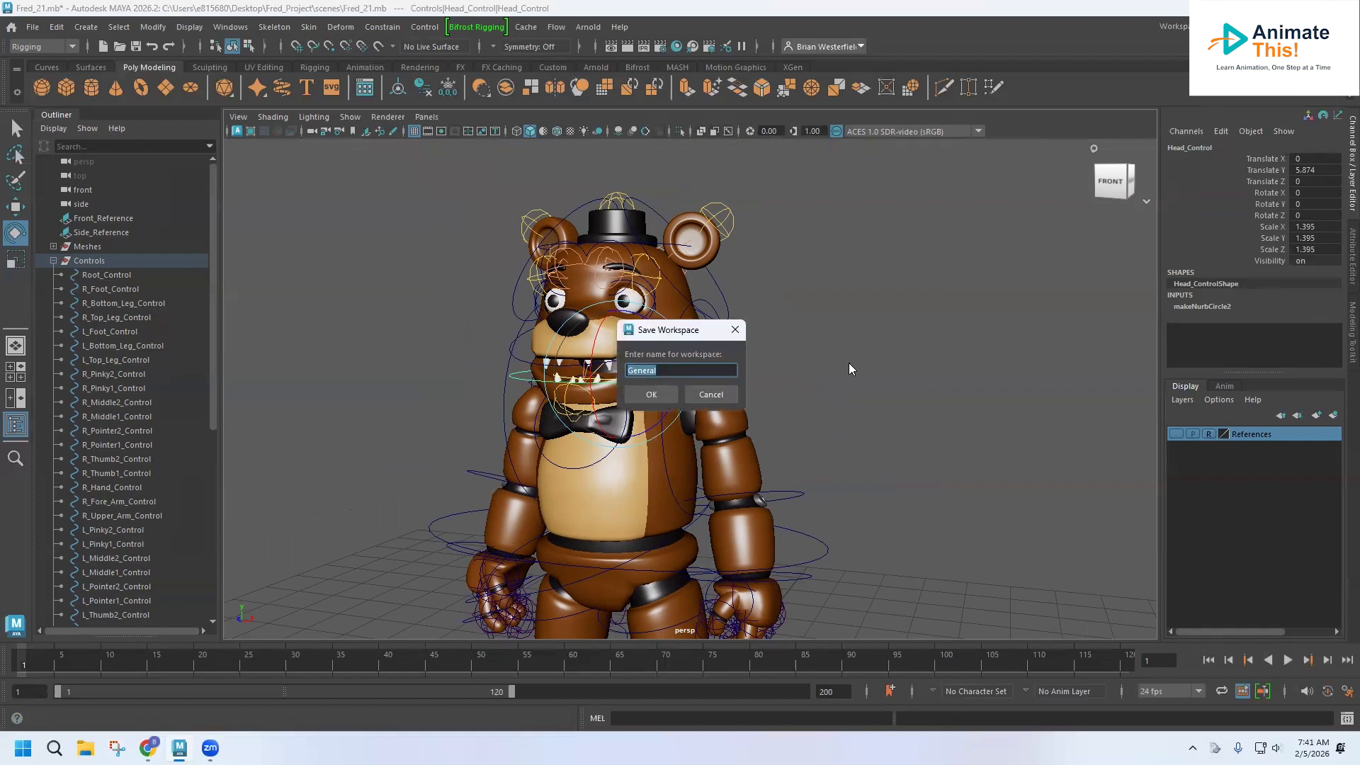
click(730, 398)
Reset the current workspace to its default layout with a single perspective viewport.
click(1204, 26)
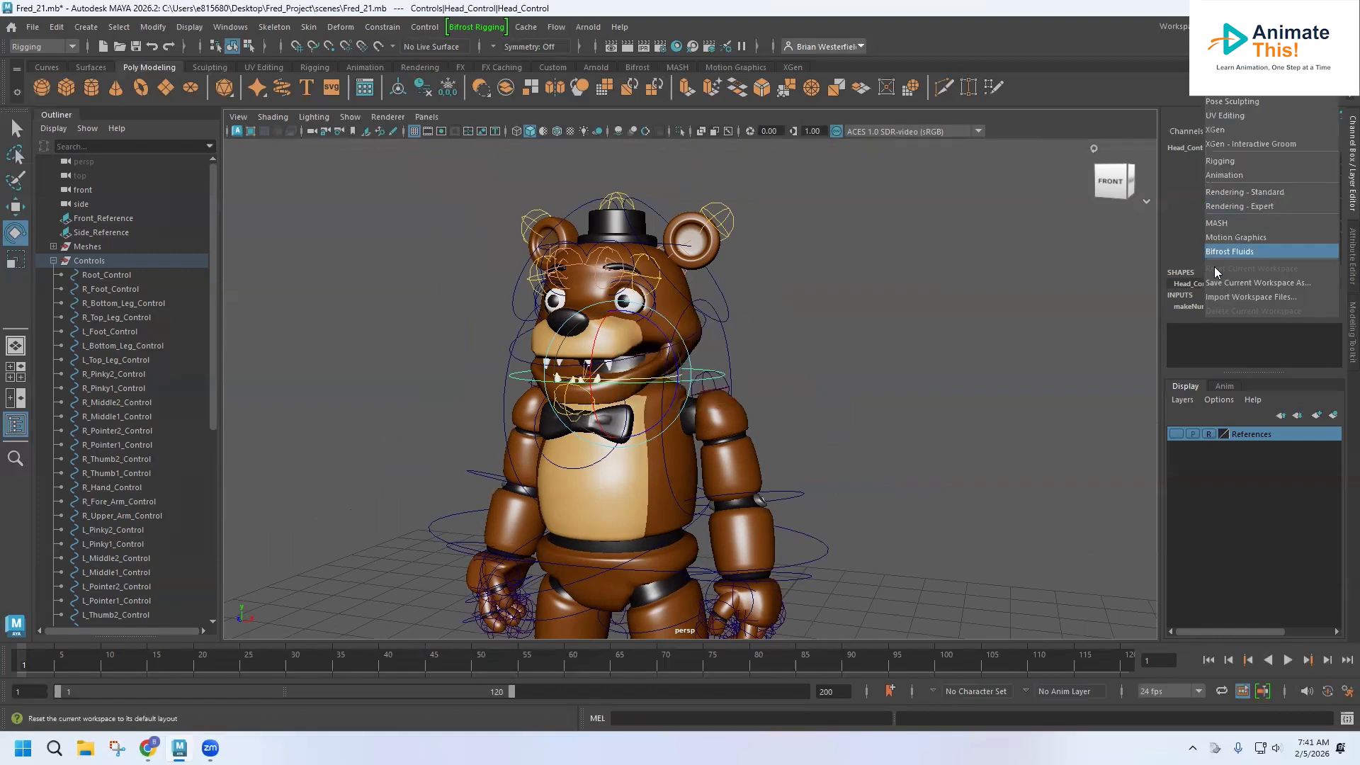
click(1216, 266)
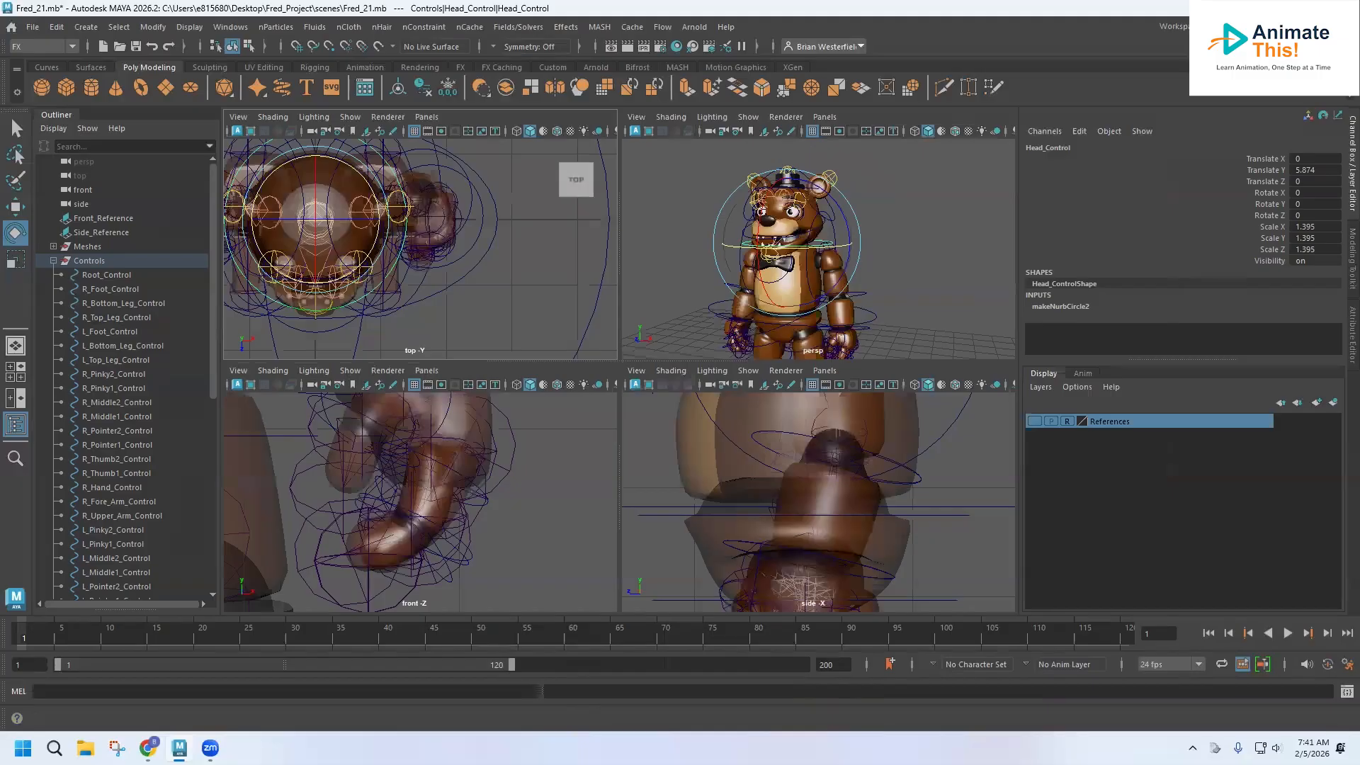
click(1261, 27)
click(1236, 45)
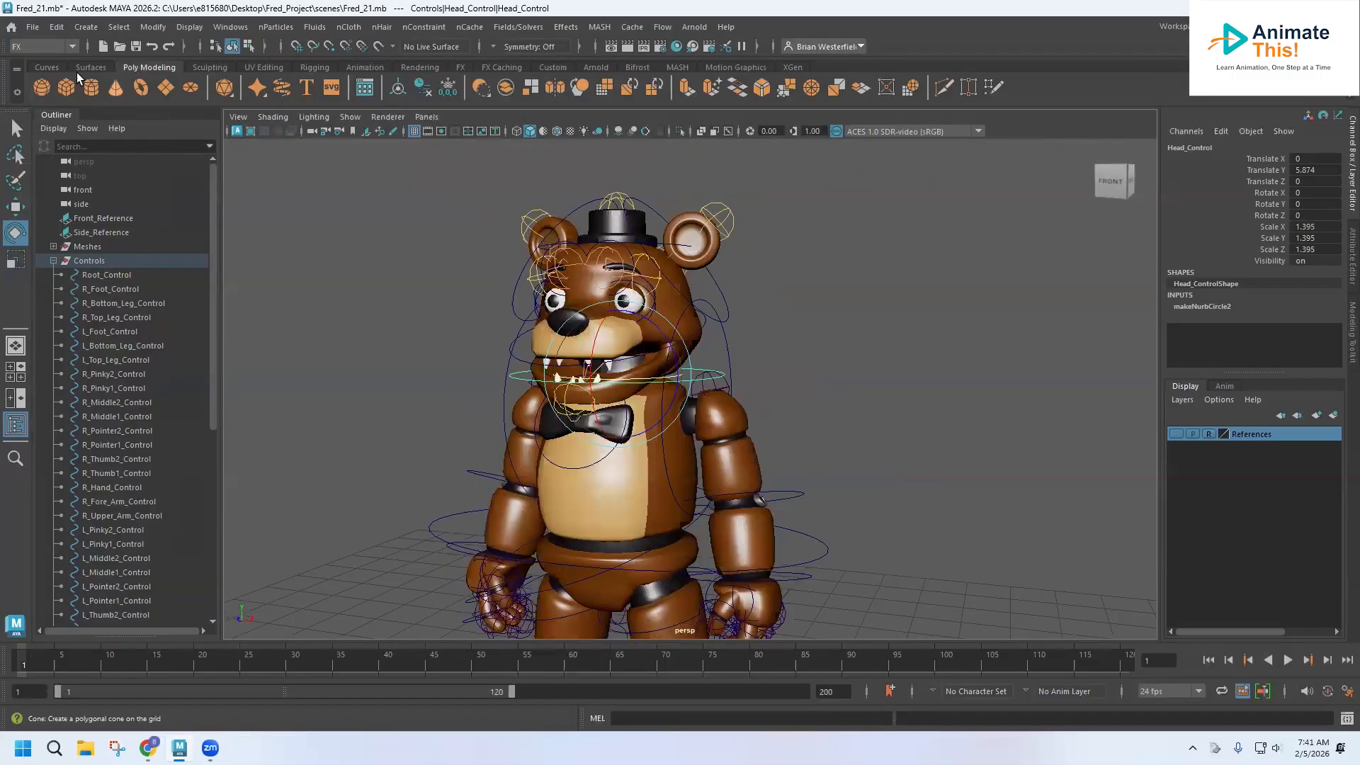
Set the project to the Fred_Project folder on the Desktop.
click(38, 28)
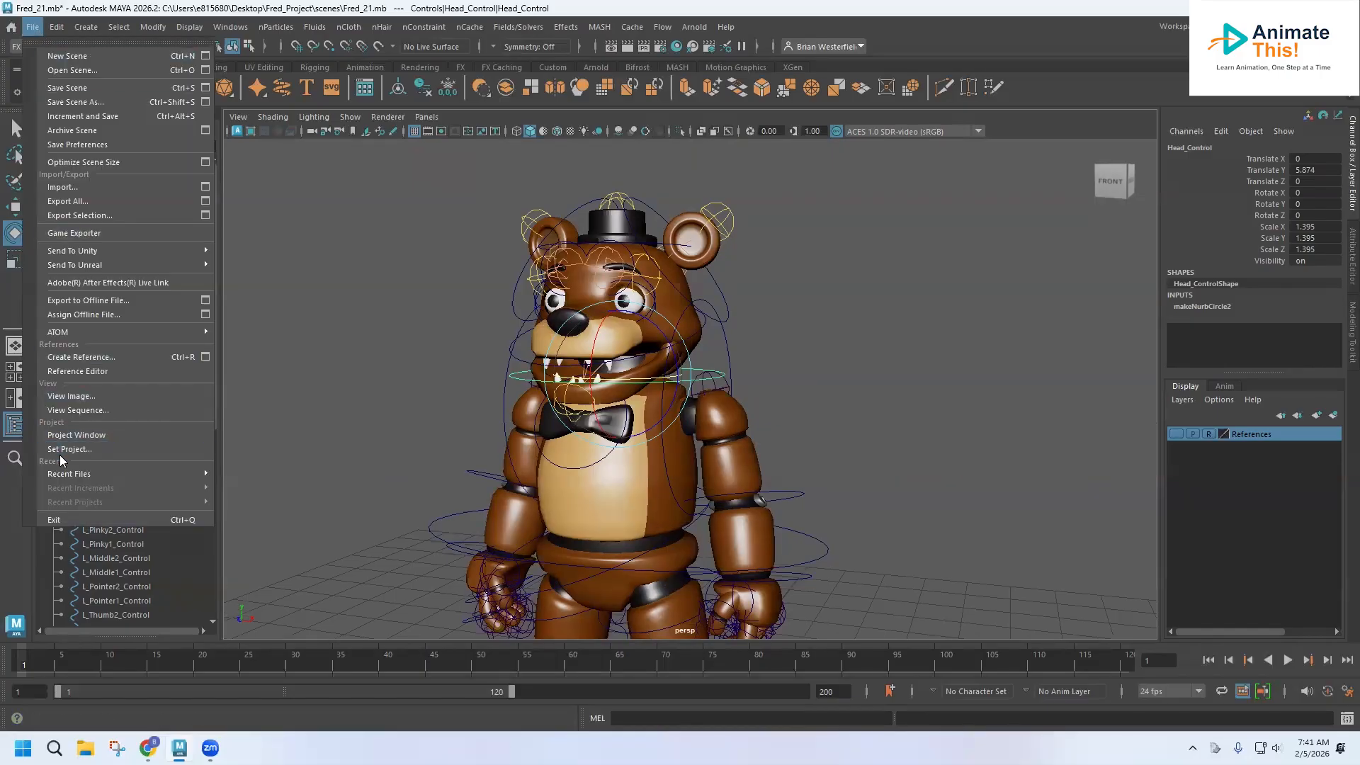
click(64, 454)
click(33, 26)
click(82, 452)
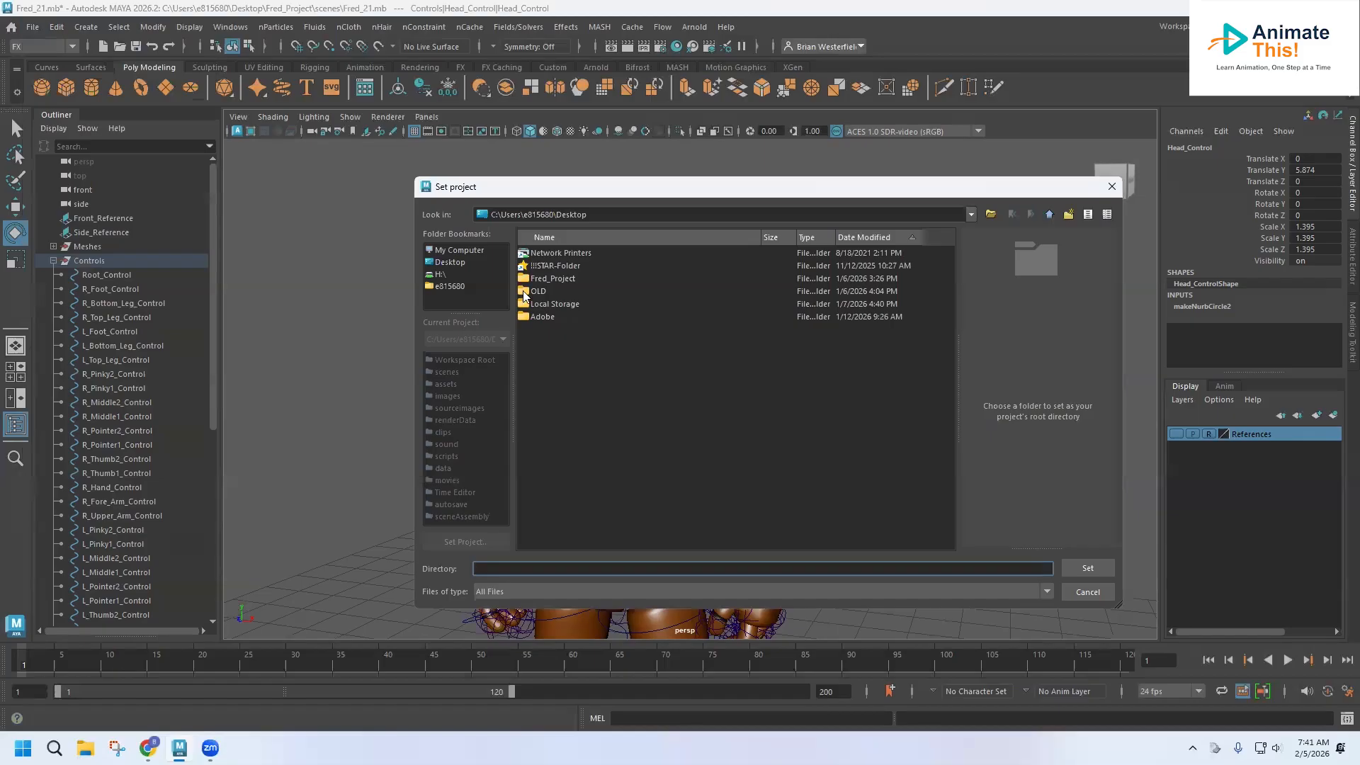
click(559, 278)
click(1086, 568)
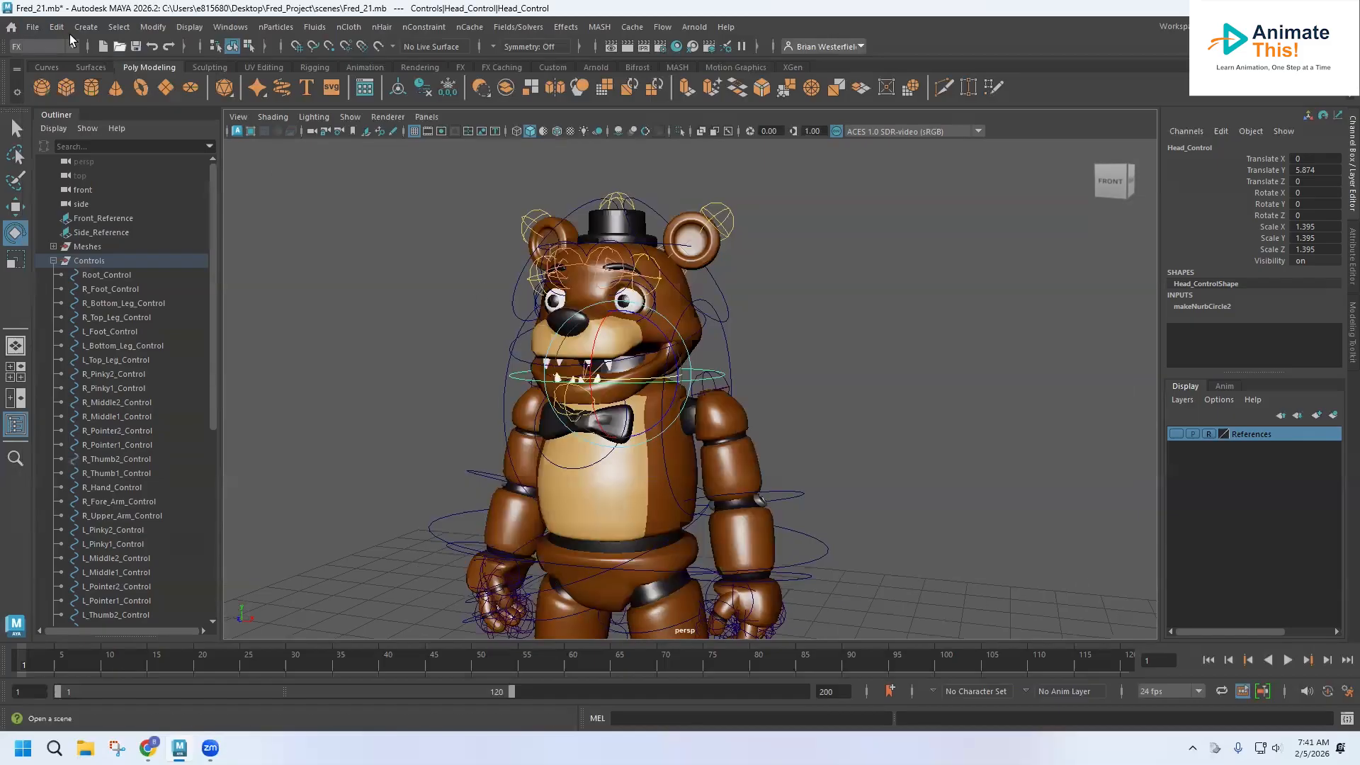
Open the Fred_20.mb scene without saving changes to the current scene.
click(32, 27)
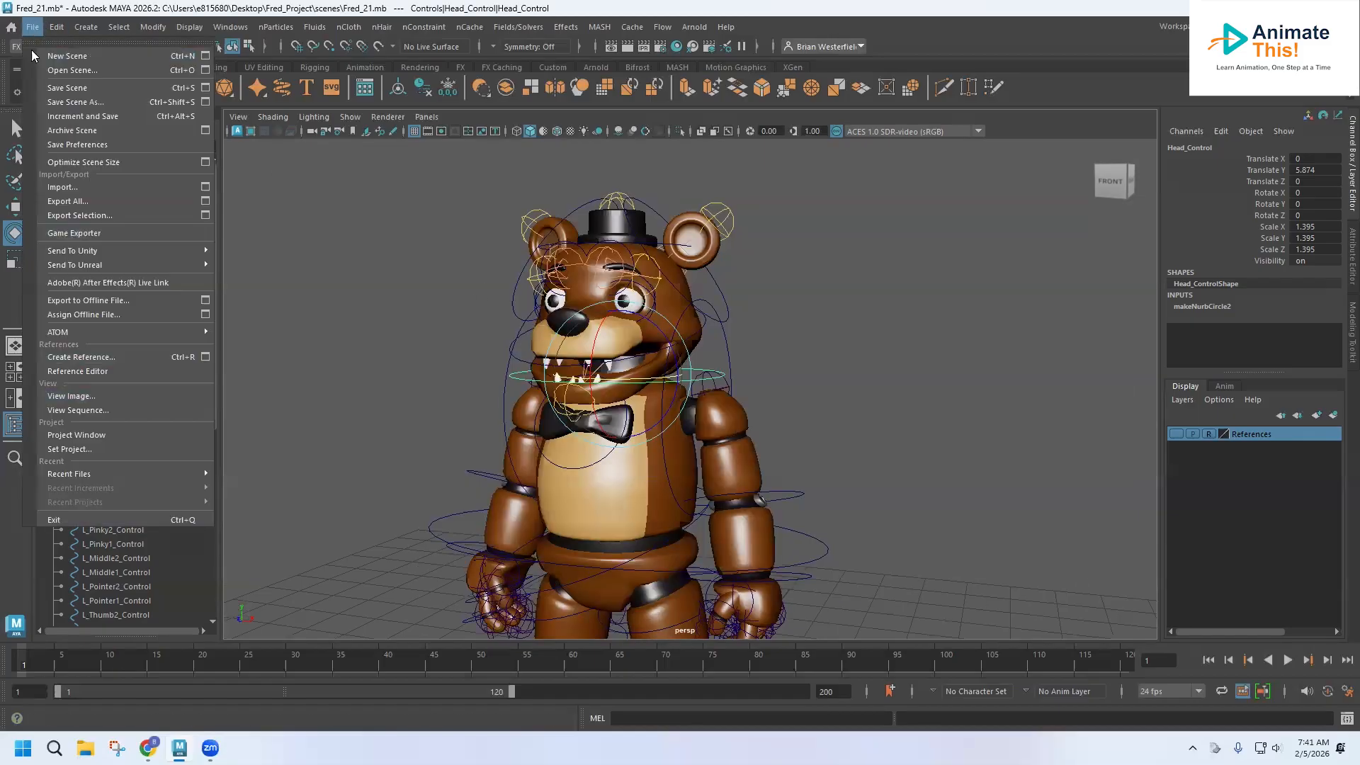
click(70, 72)
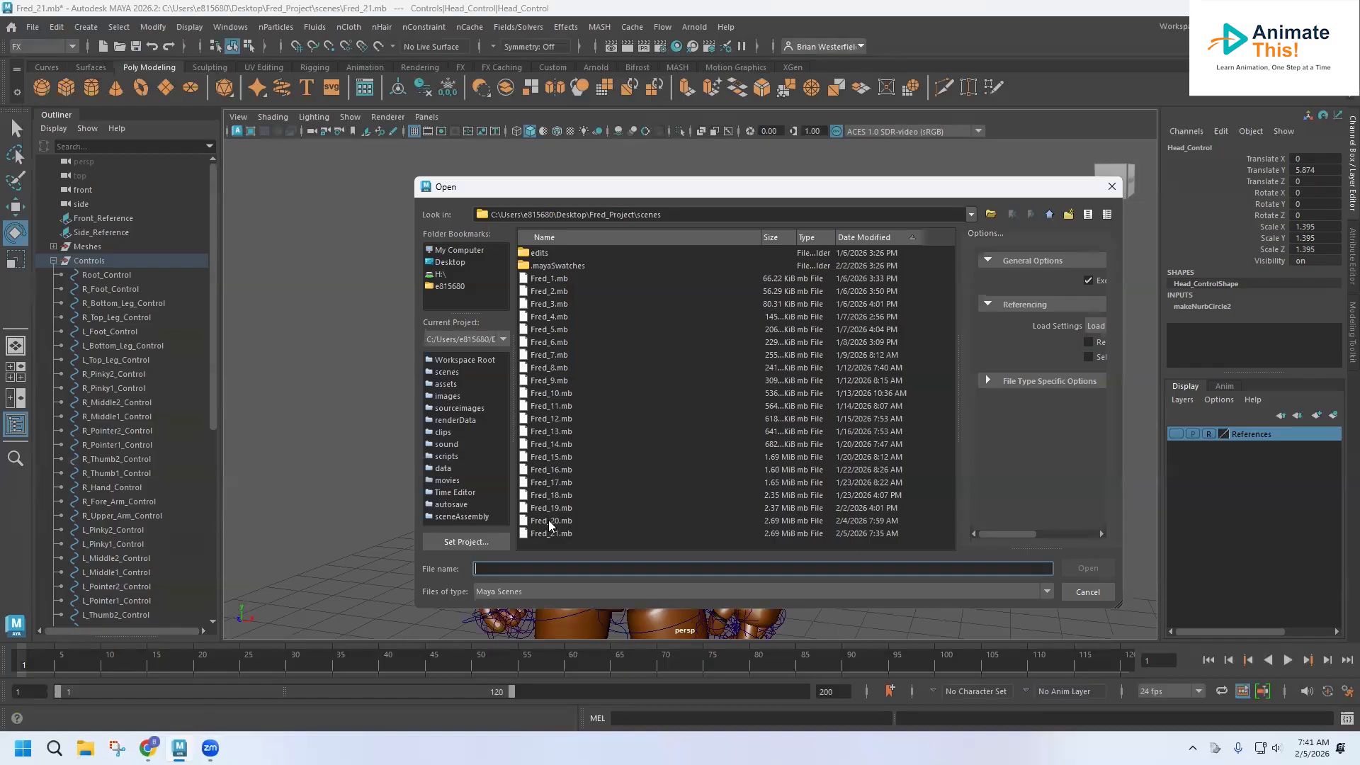
double_click(548, 520)
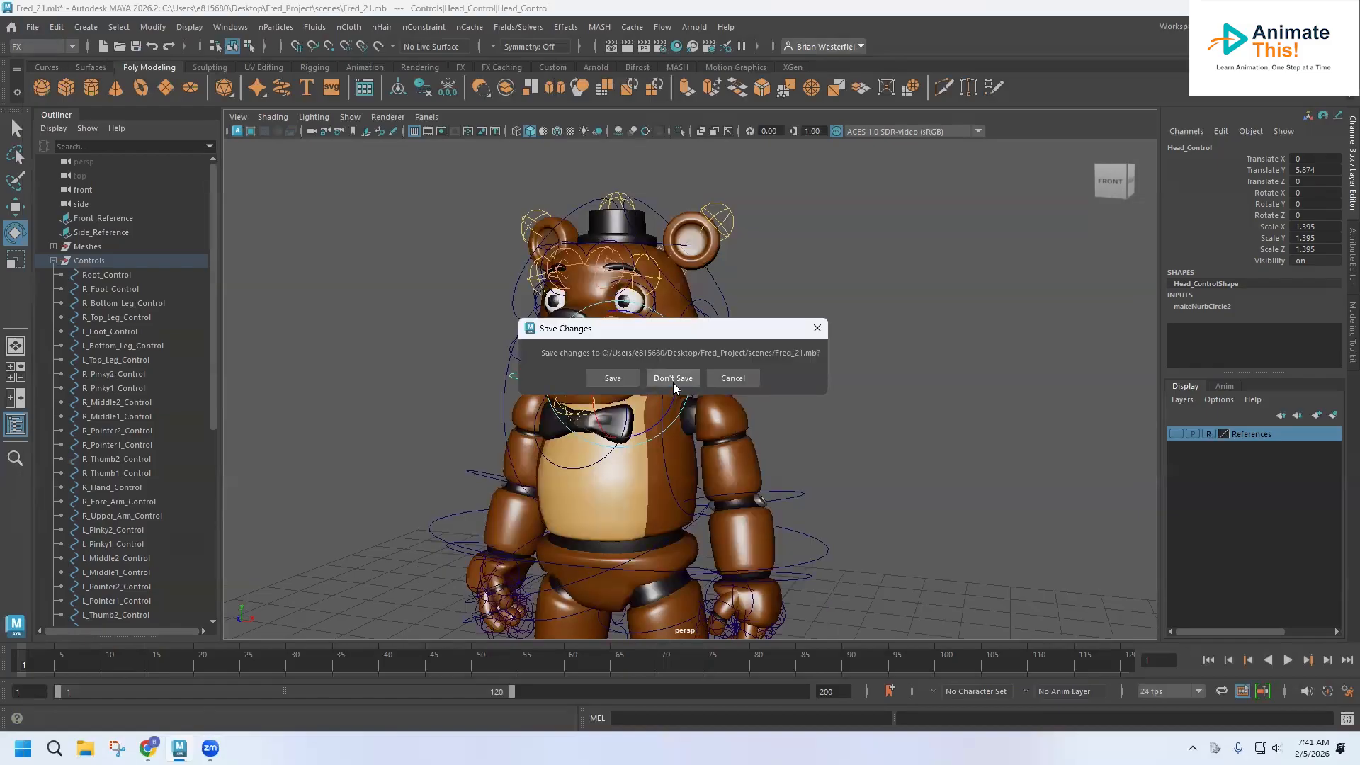
click(673, 378)
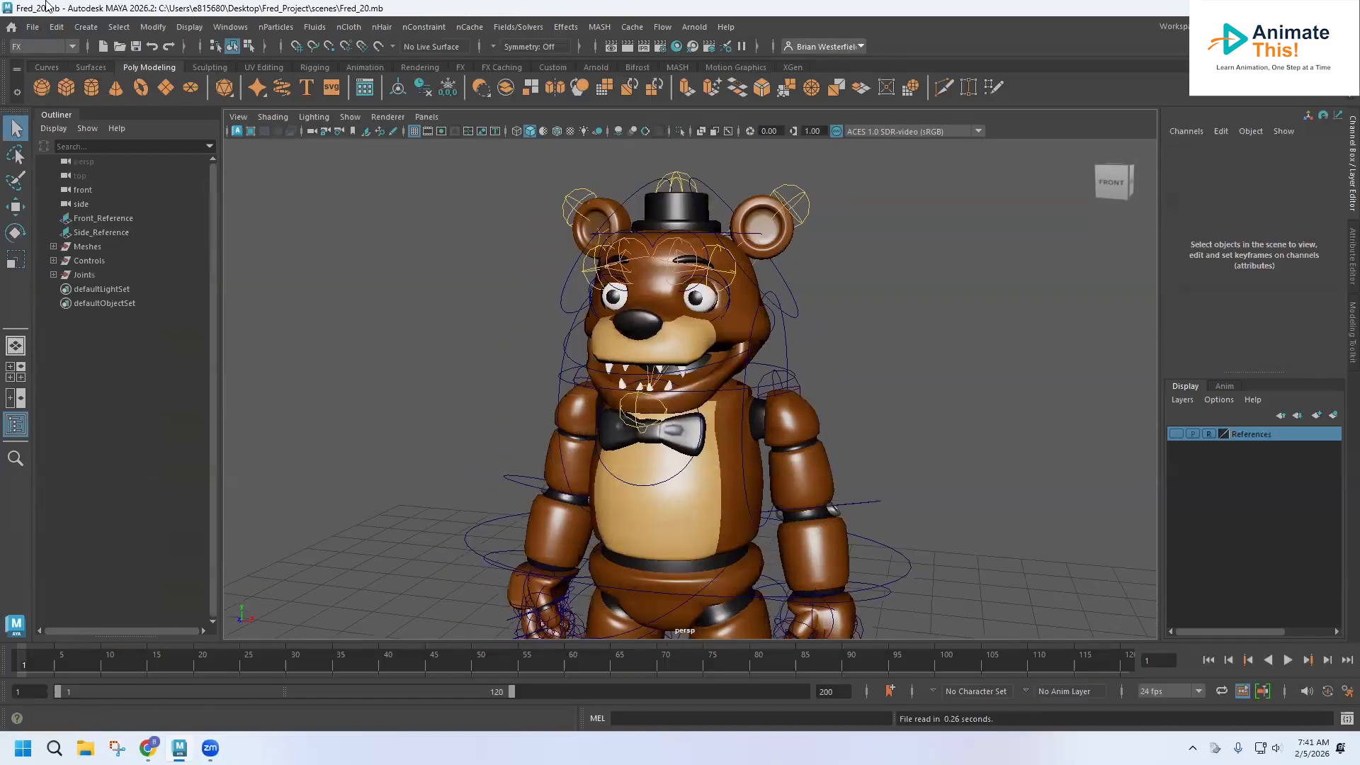
Save the scene as Fred_21.mb, overwriting the existing file.
click(32, 29)
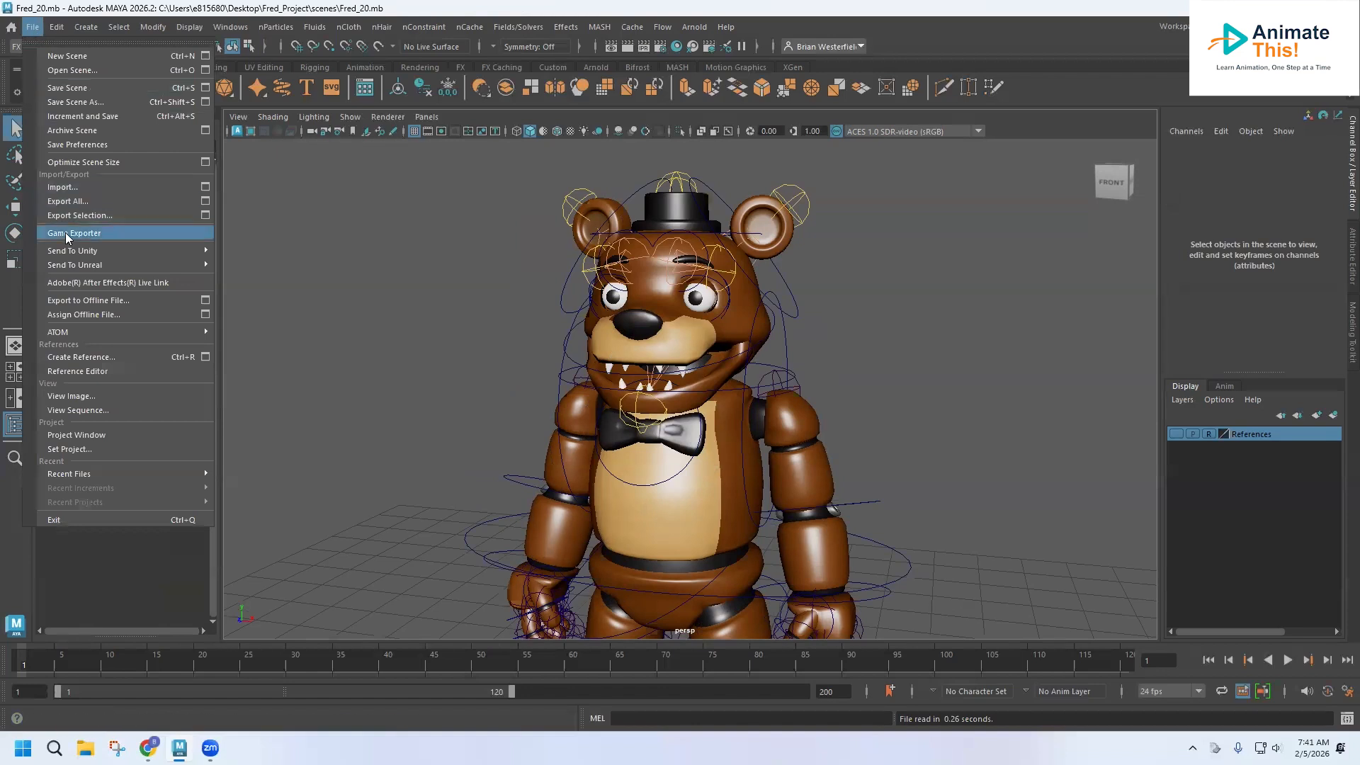
click(79, 103)
click(543, 534)
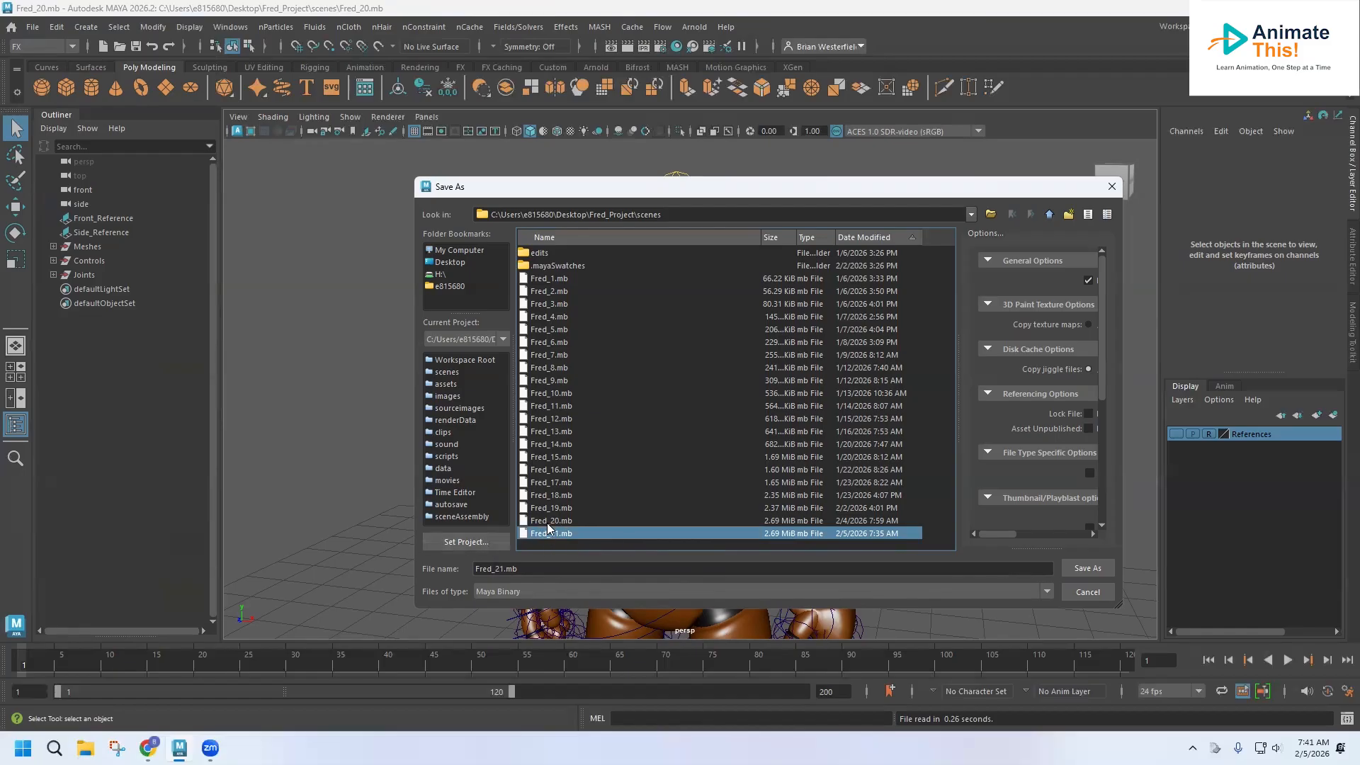
click(1068, 567)
click(727, 413)
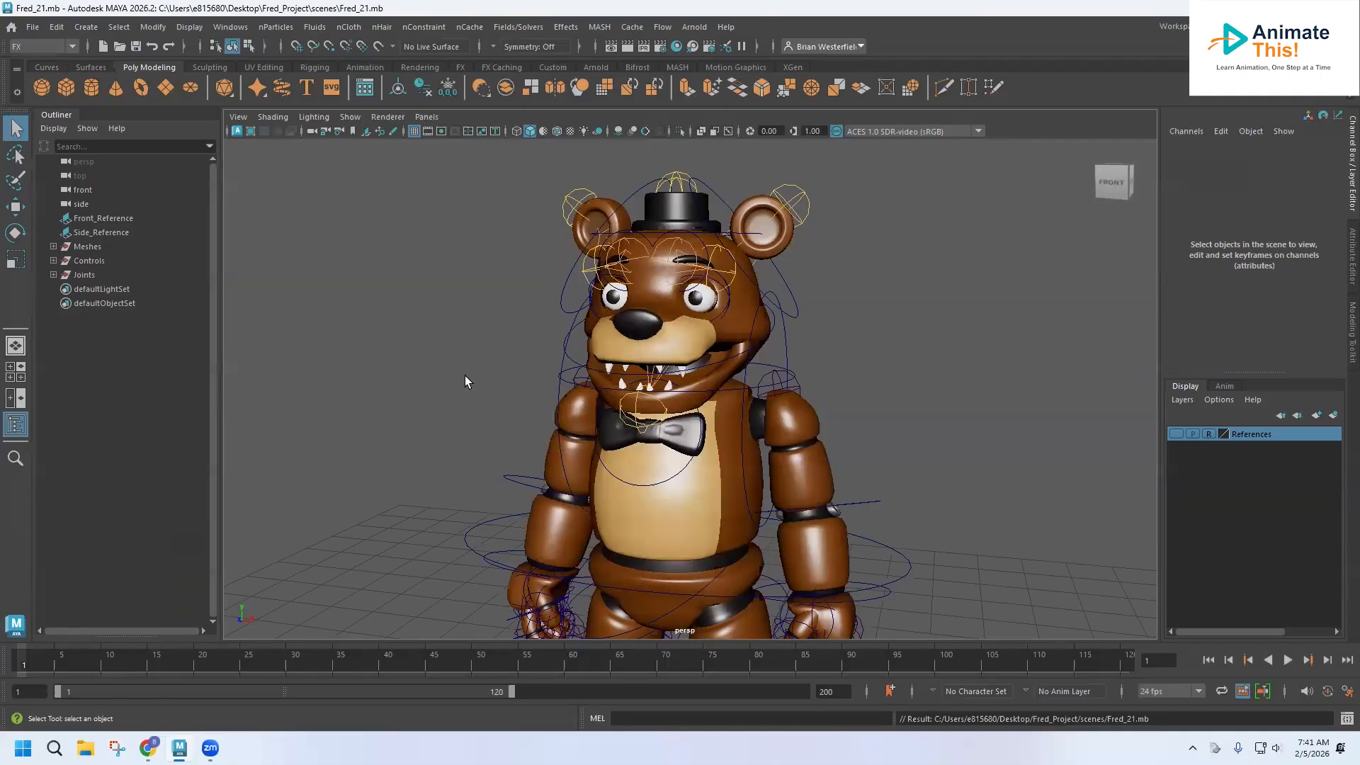
alt+drag(498, 338, 500, 273)
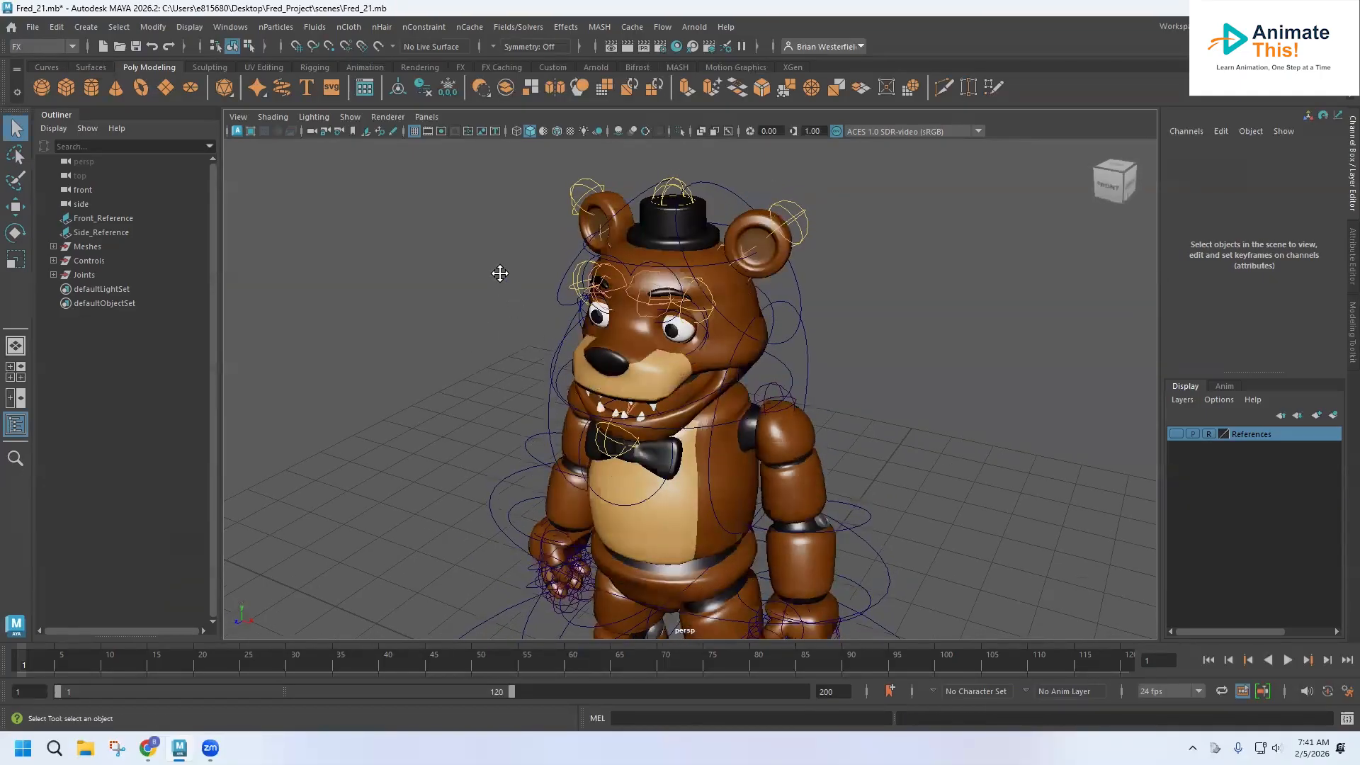
alt+middle_drag(500, 273, 491, 272)
alt+middle_drag(490, 354, 487, 381)
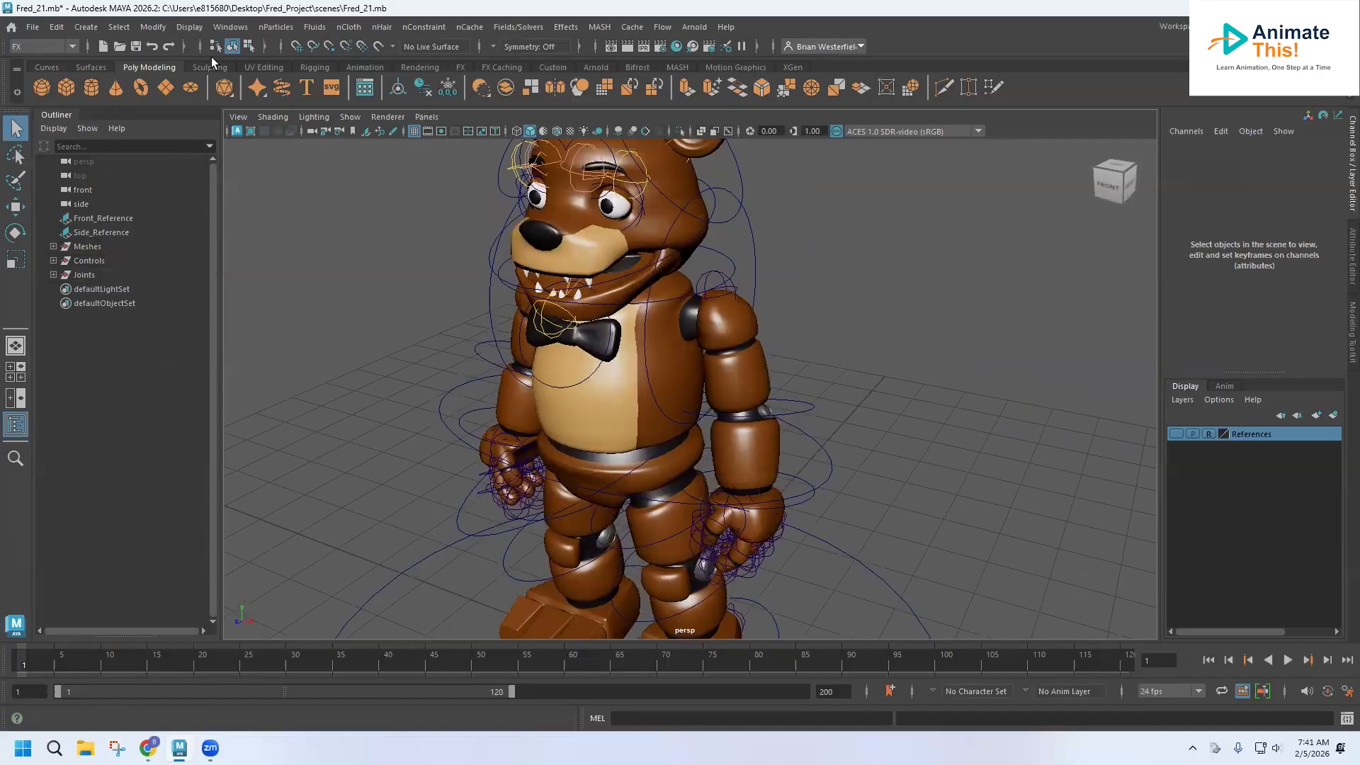
click(230, 27)
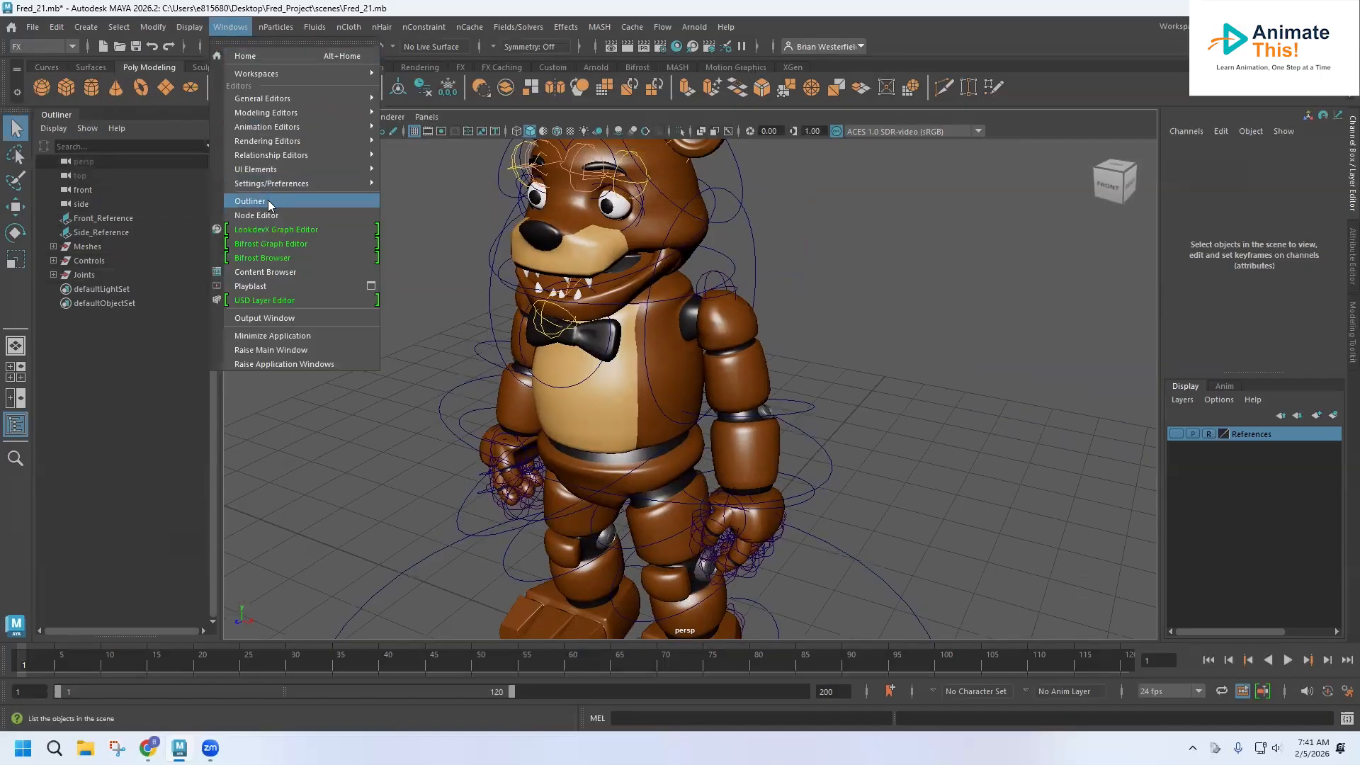
Expand the Controls and Joints groups in the Outliner to review their contents.
click(86, 247)
click(85, 261)
click(84, 276)
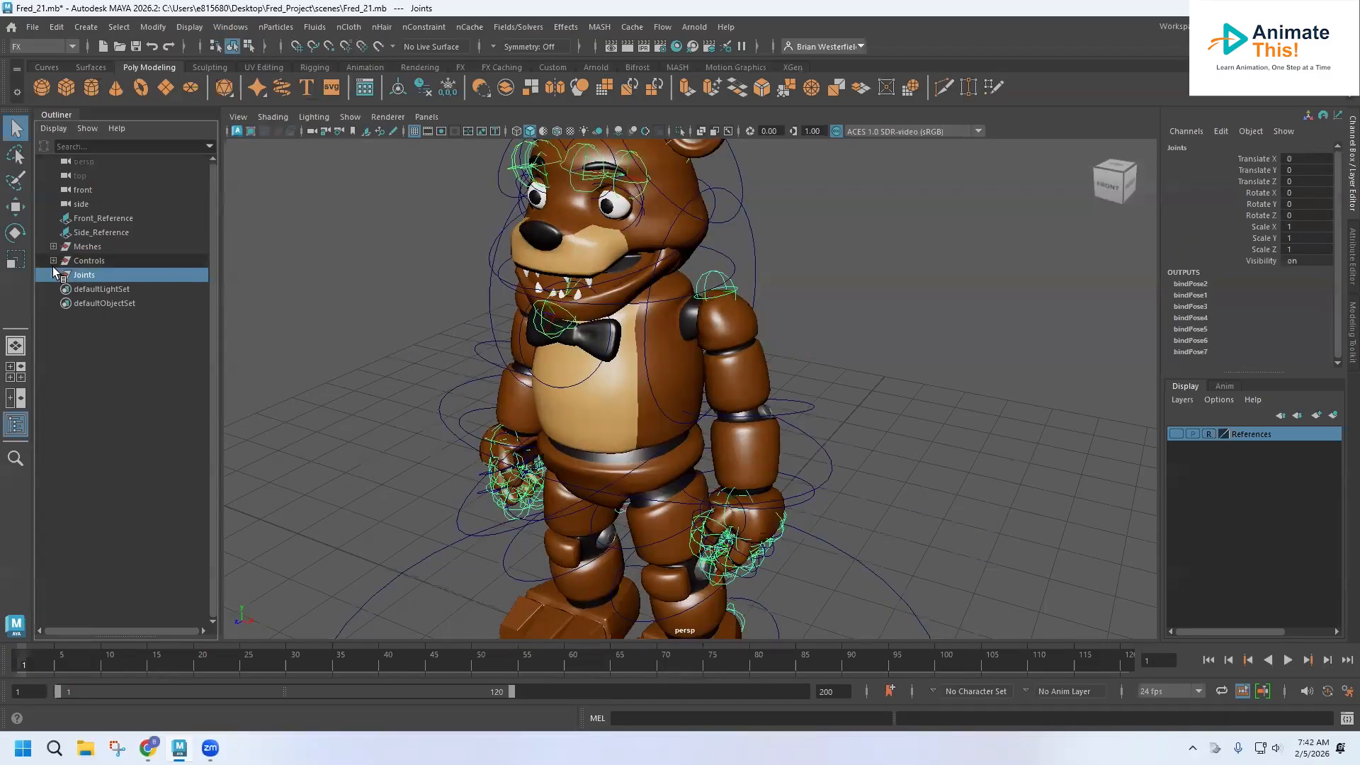
click(53, 260)
scroll(73, 277, down, 8)
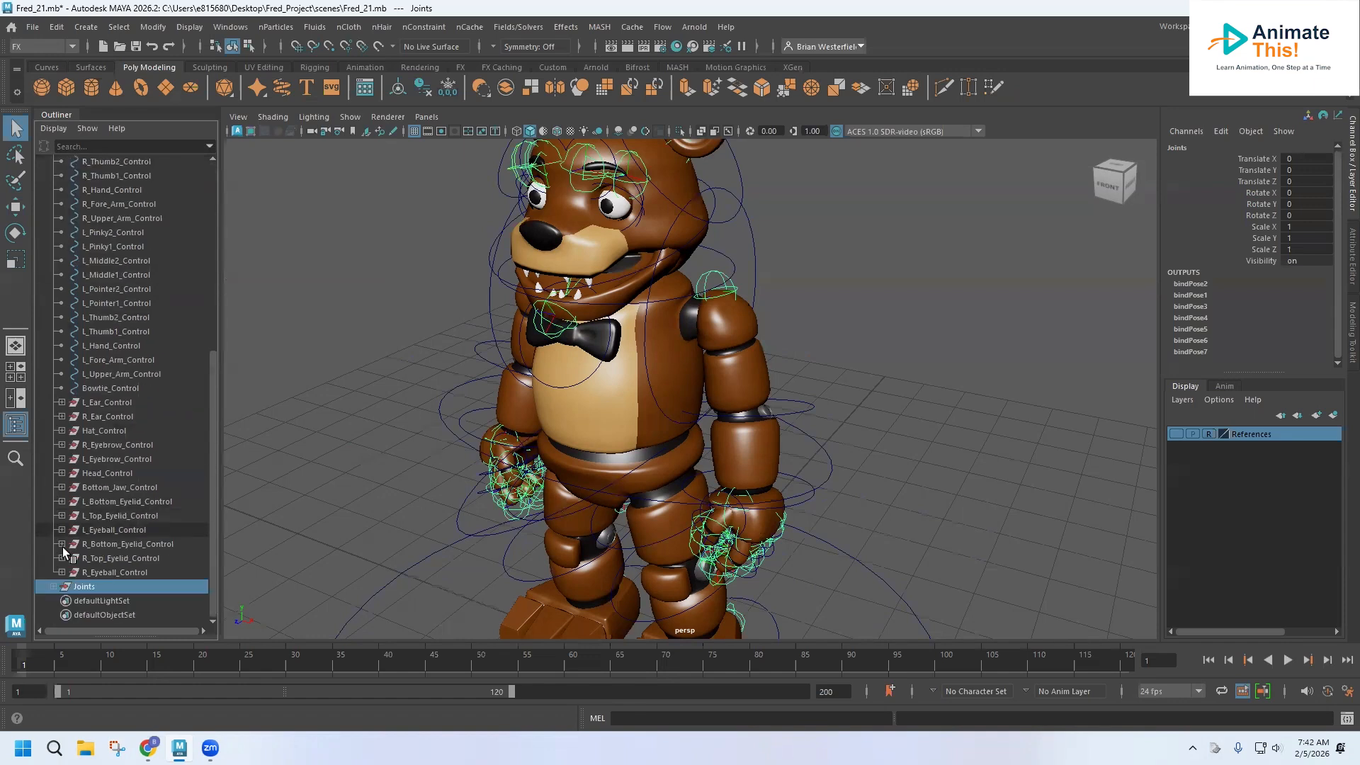
click(53, 587)
scroll(105, 291, down, 7)
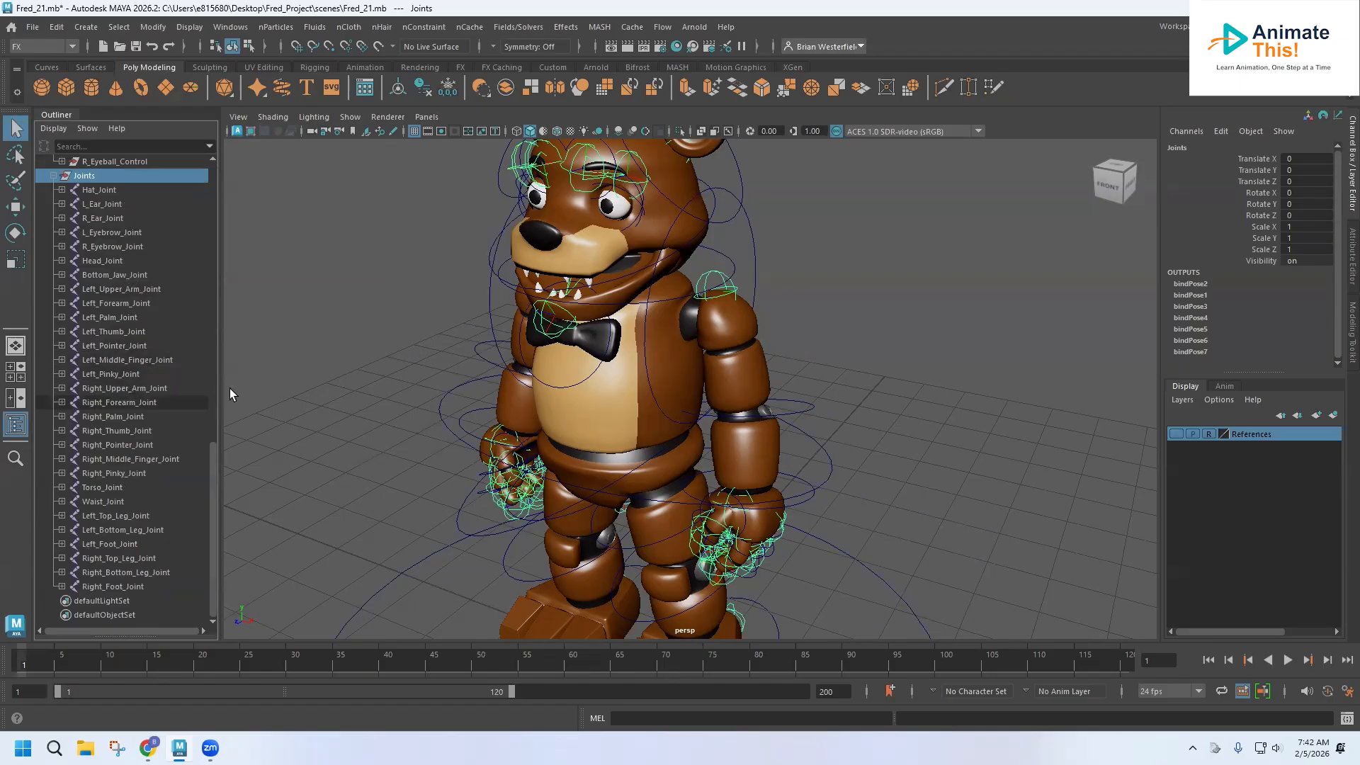
scroll(454, 381, up, 2)
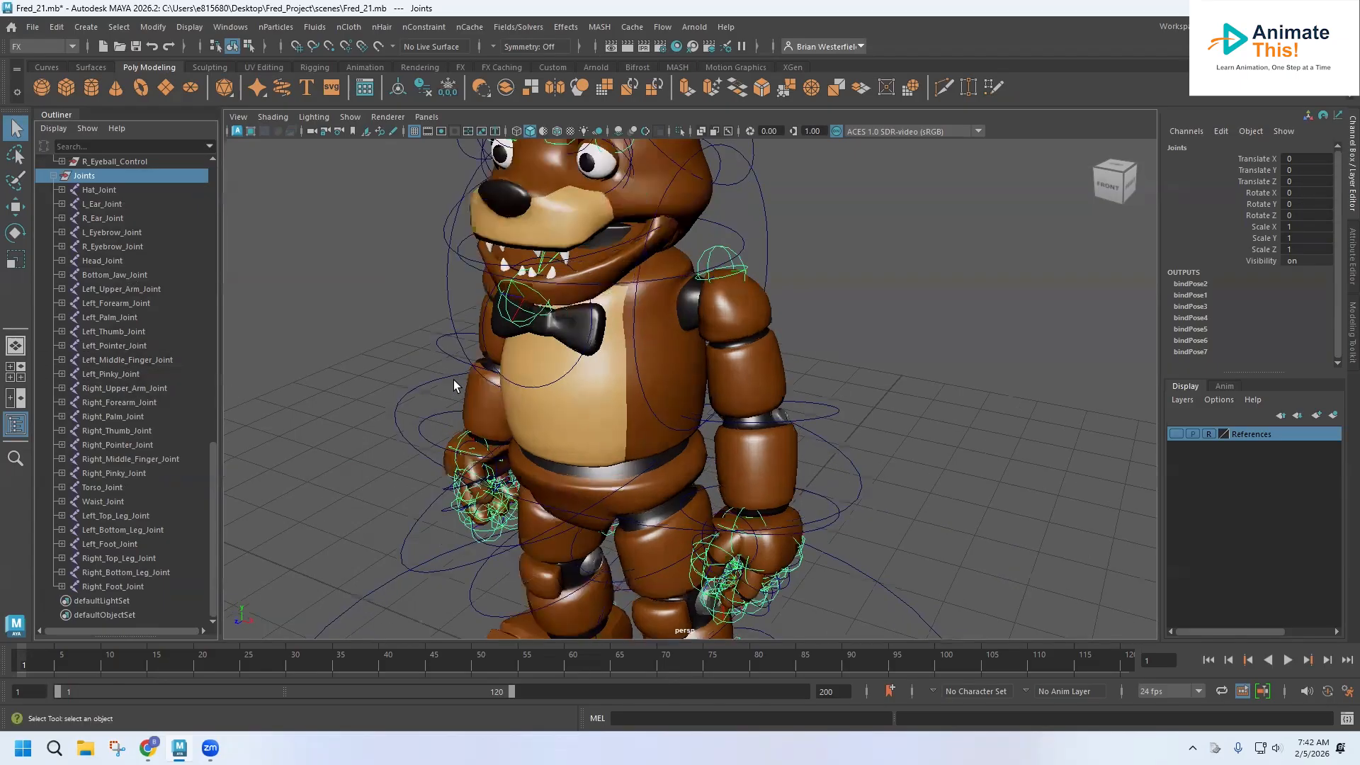
Select the bowtie control and group it.
alt+drag(498, 382, 504, 323)
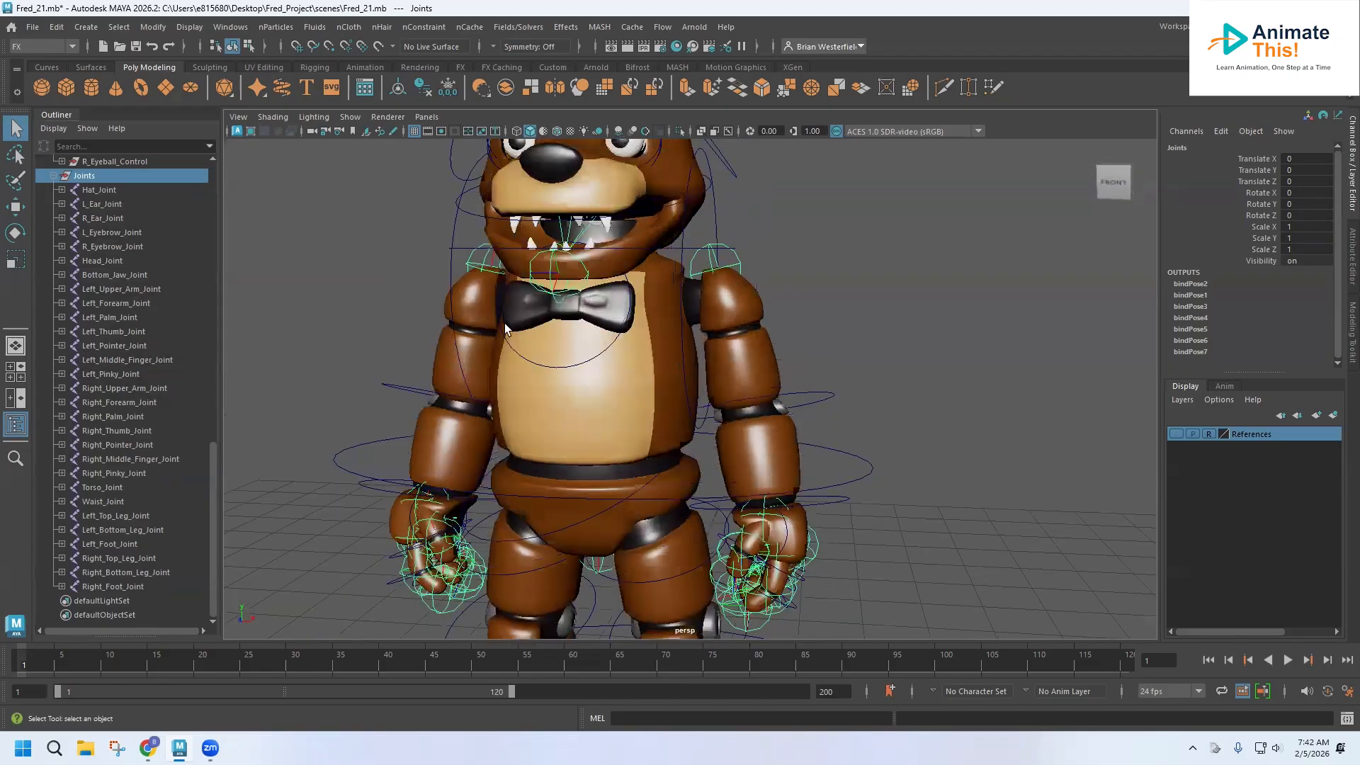
click(502, 327)
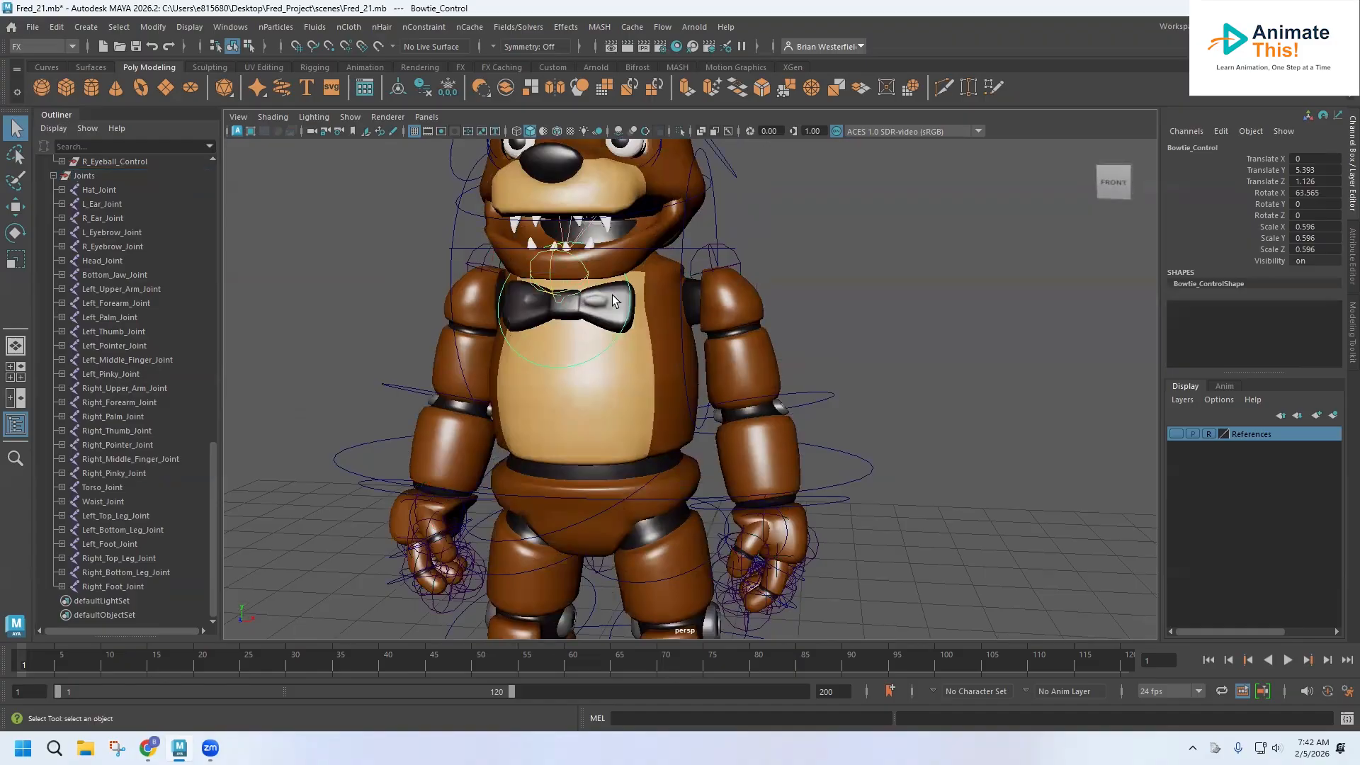
scroll(177, 337, up, 13)
scroll(175, 347, up, 3)
scroll(176, 347, down, 3)
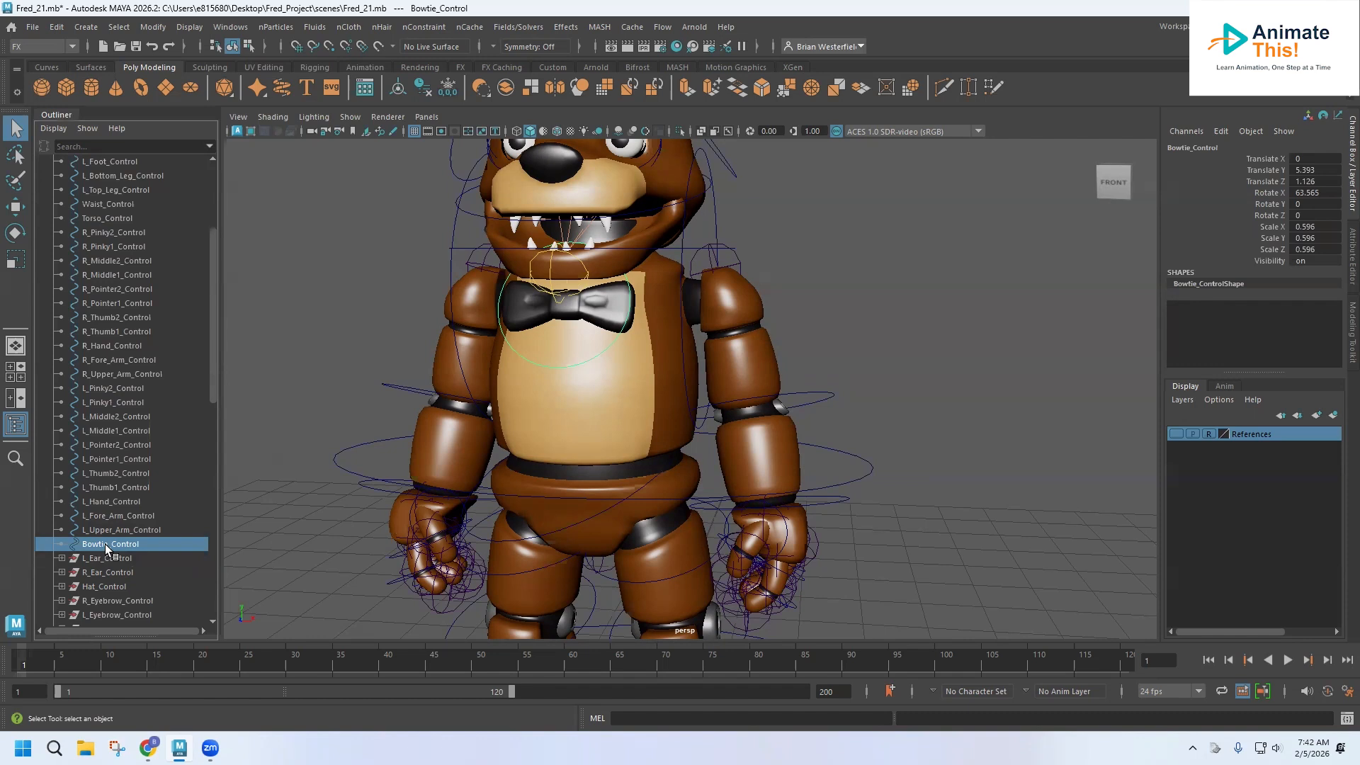
key(ctrl+g)
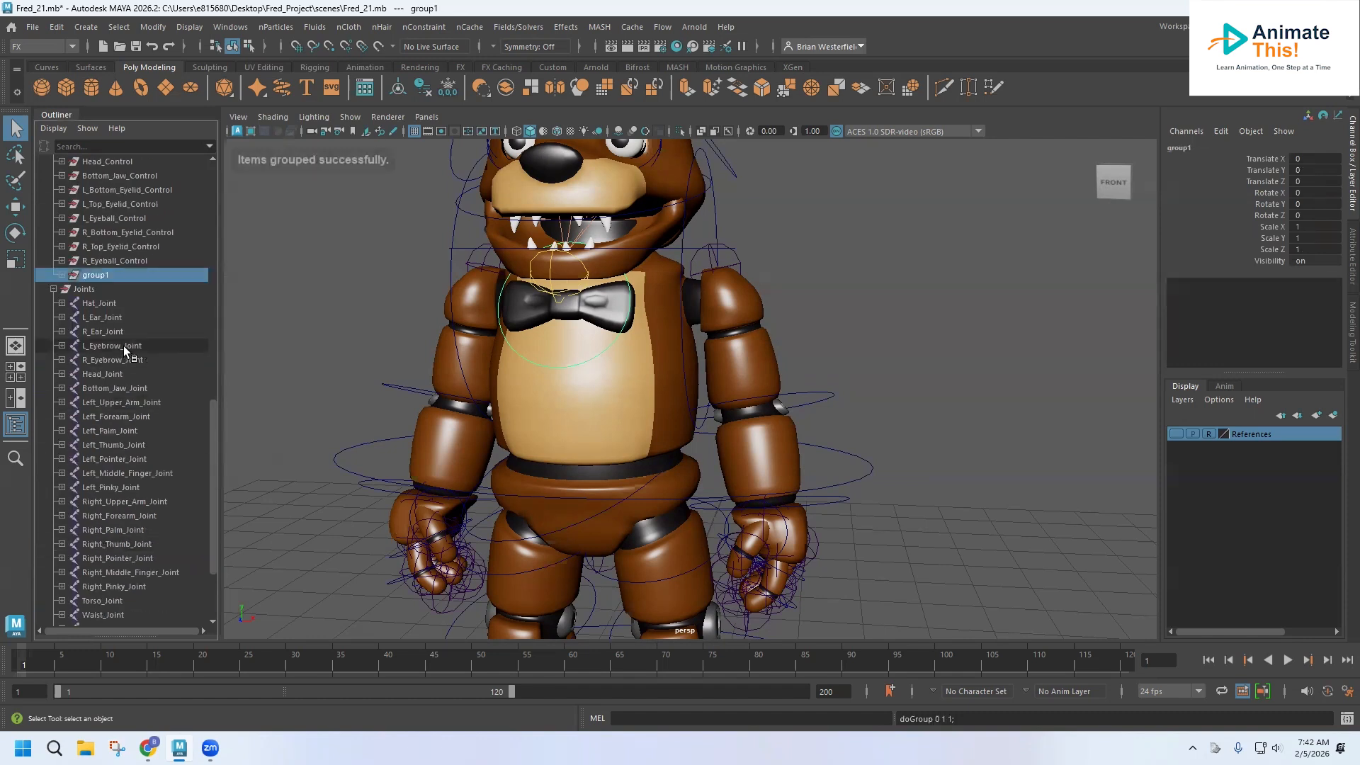
Rename the new group Bowtie_Control.
double_click(100, 275)
text(Bowtie_Control)
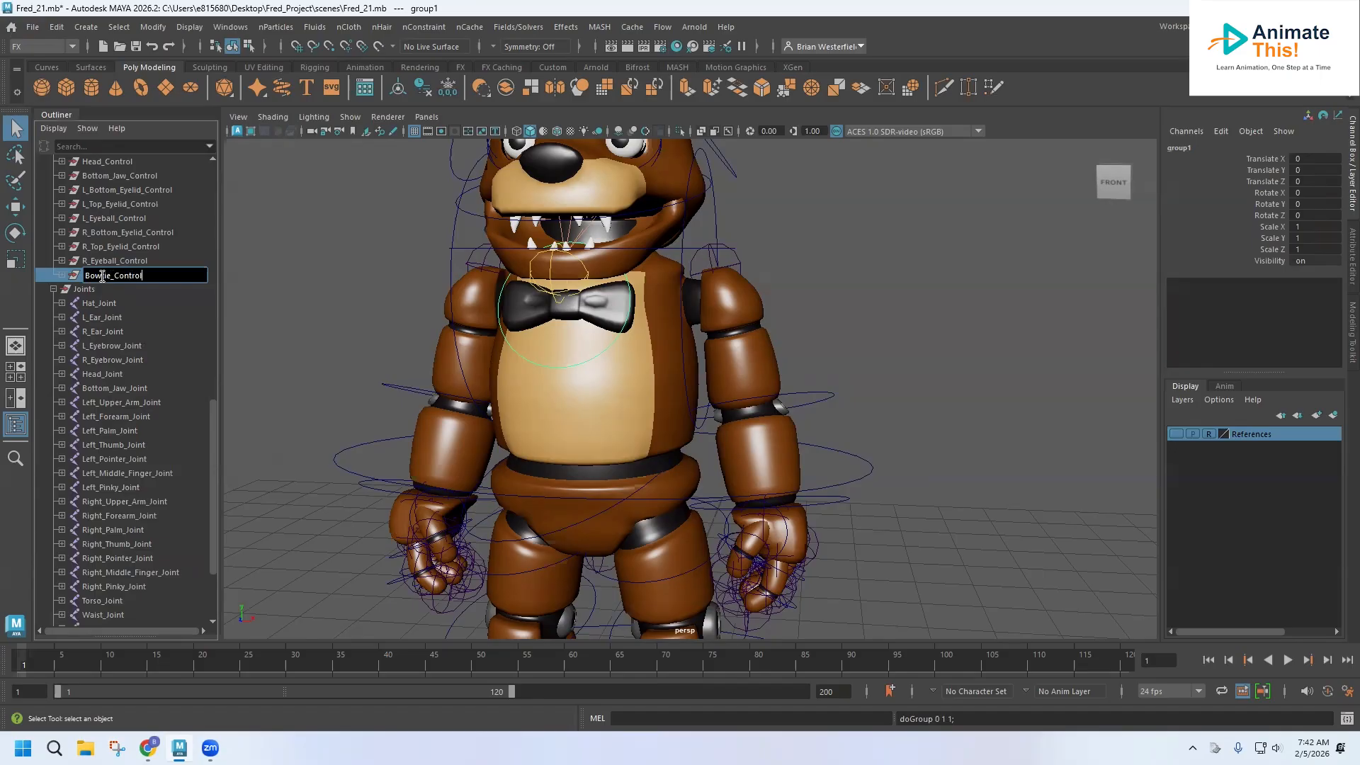
key(Return)
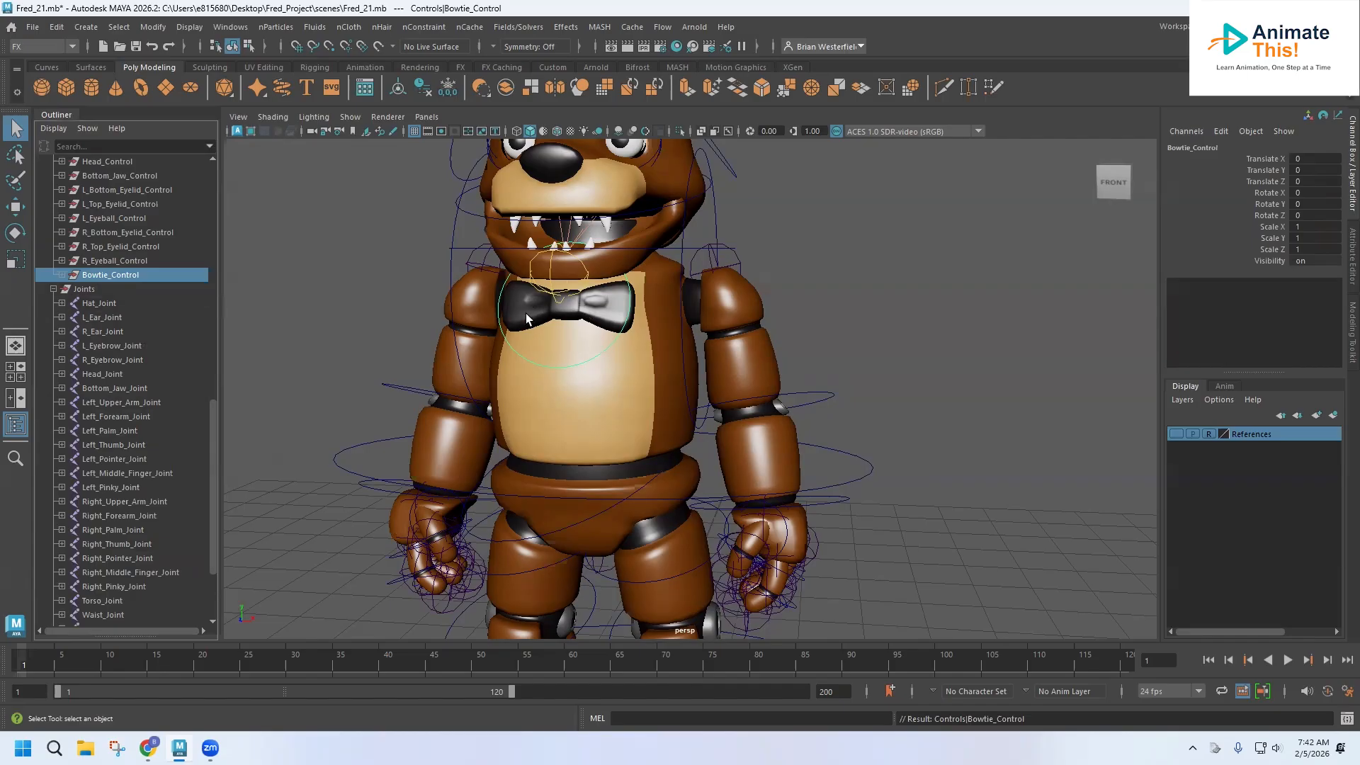
Expand the Bowtie_Control group and select the inner control curve.
alt+drag(573, 333, 542, 349)
click(63, 275)
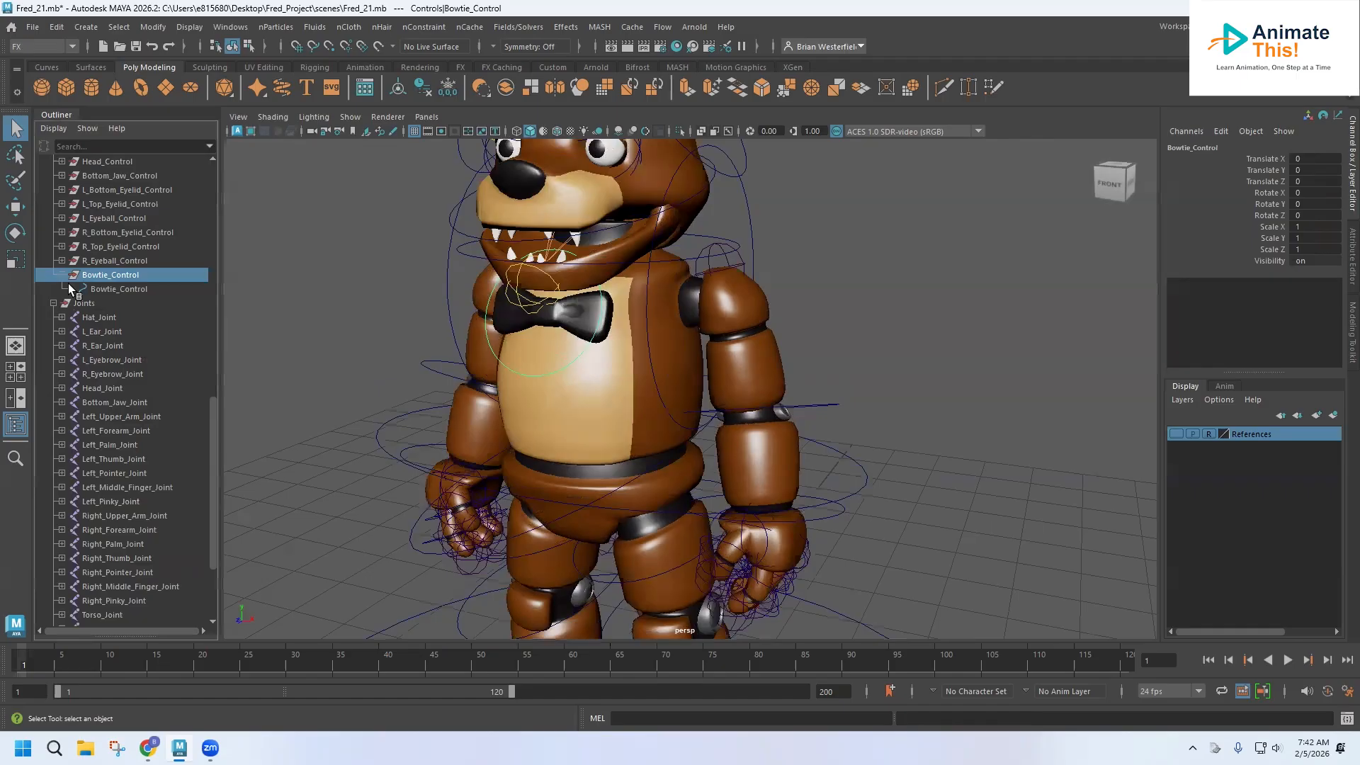
click(113, 290)
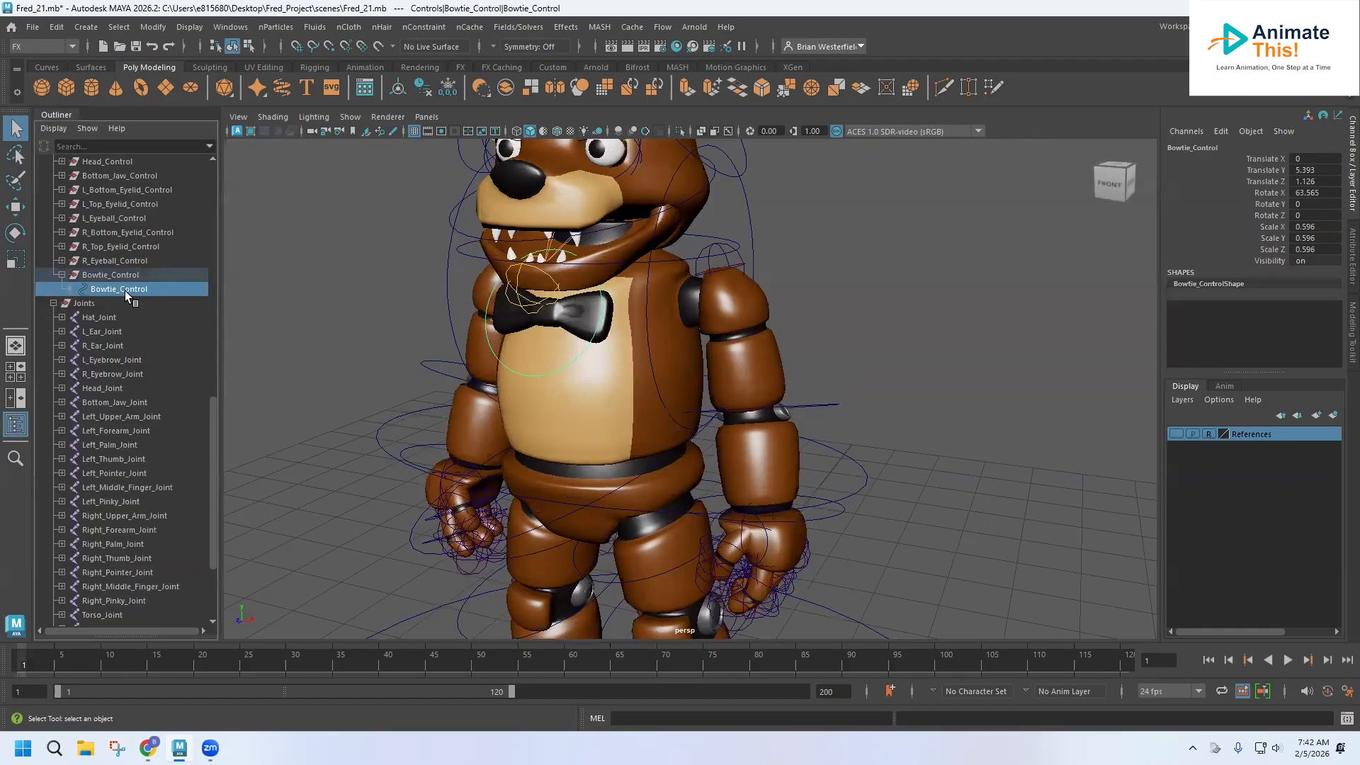
shift+click(607, 327)
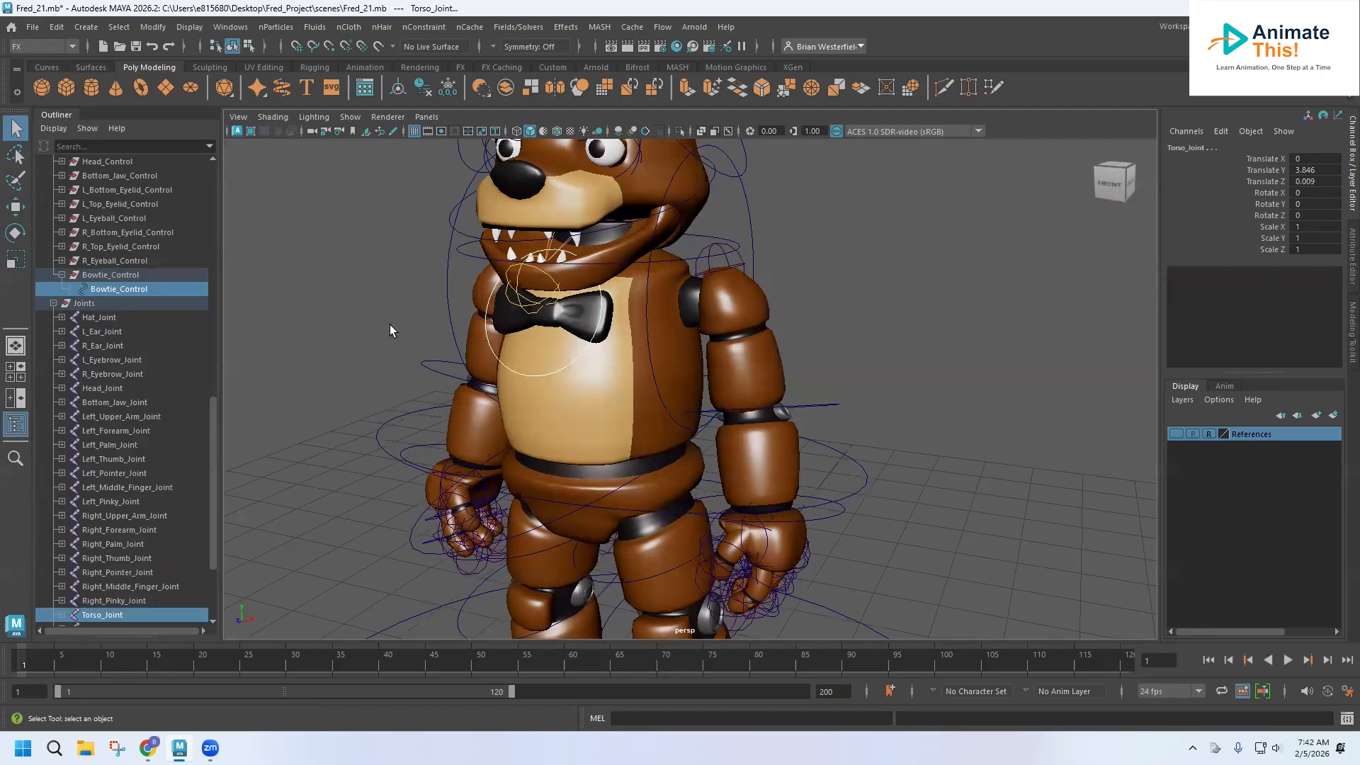
click(123, 290)
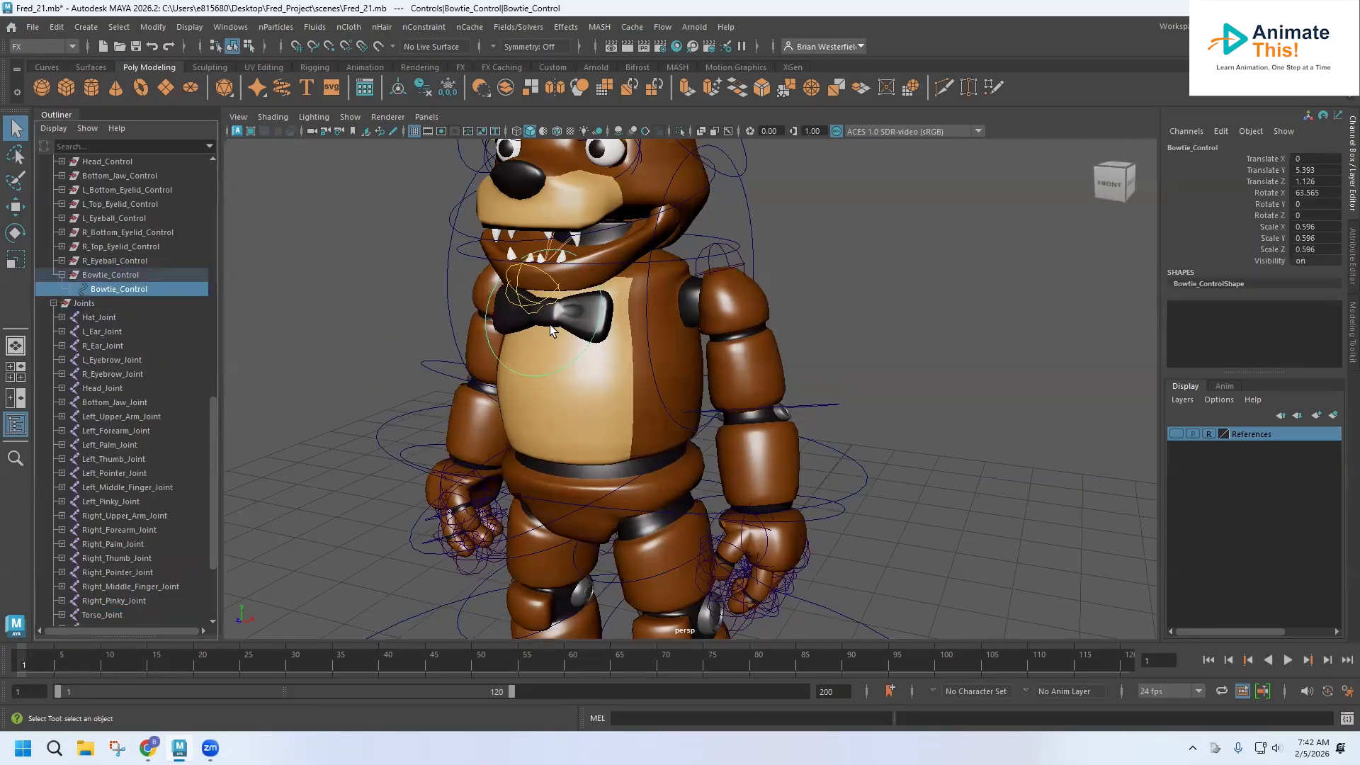
shift+click(609, 306)
click(378, 337)
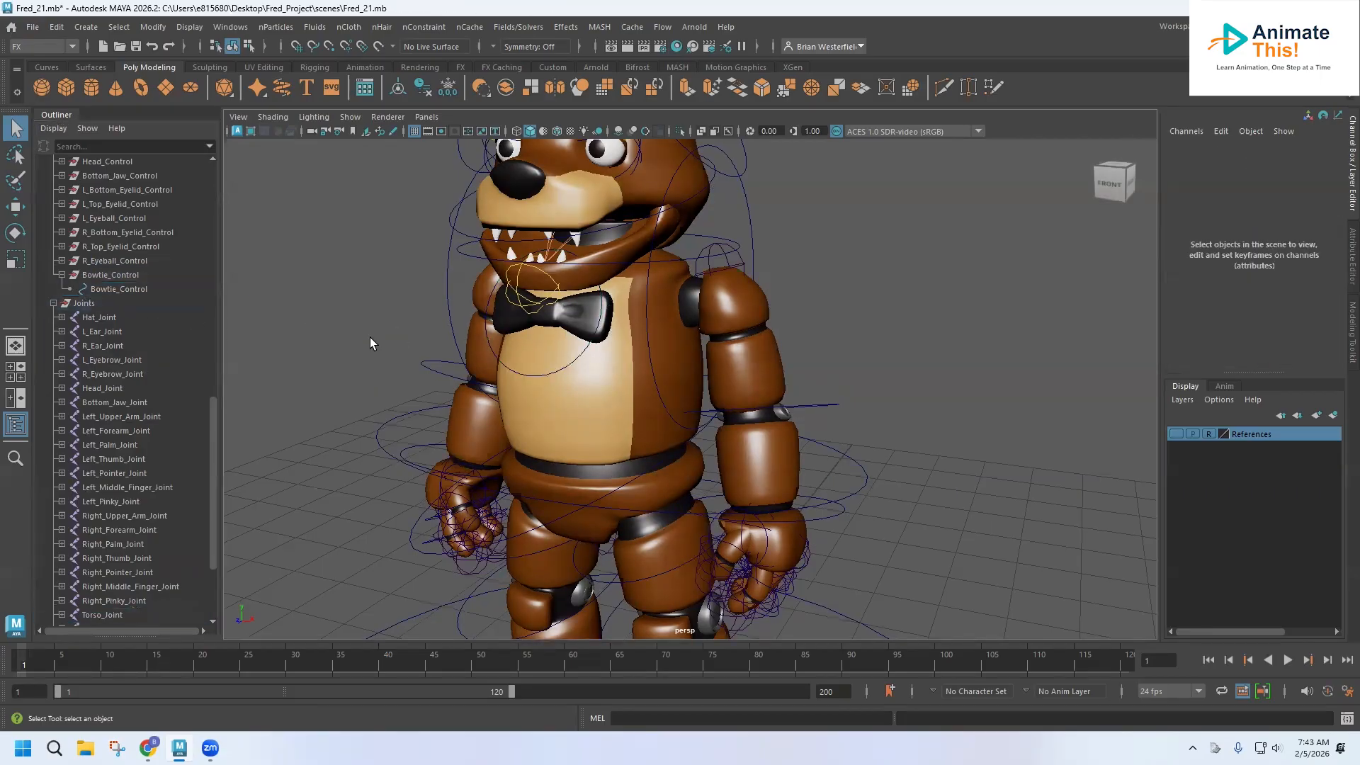
Select the bowtie control and the bowtie mesh, then parent-constrain the mesh to the control from the Rigging menu set.
alt+drag(389, 330, 344, 306)
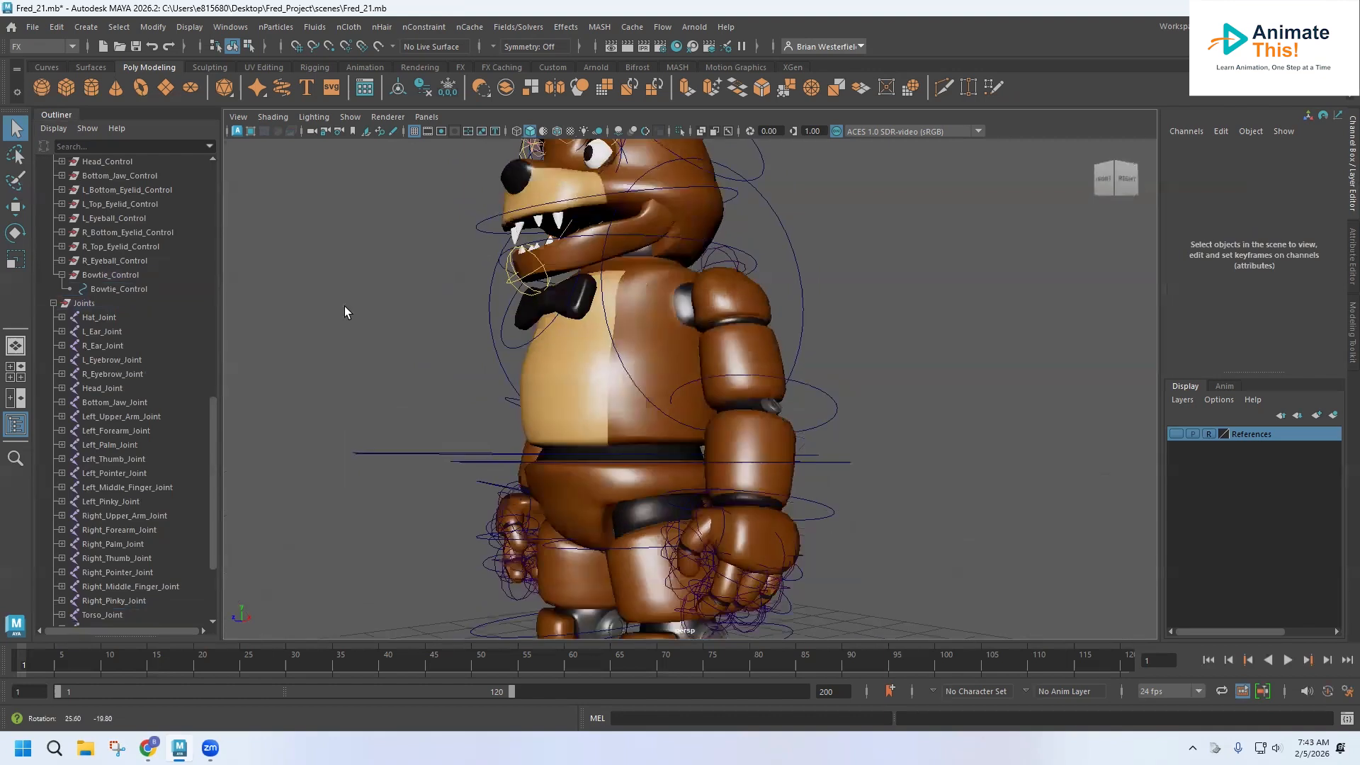
click(111, 286)
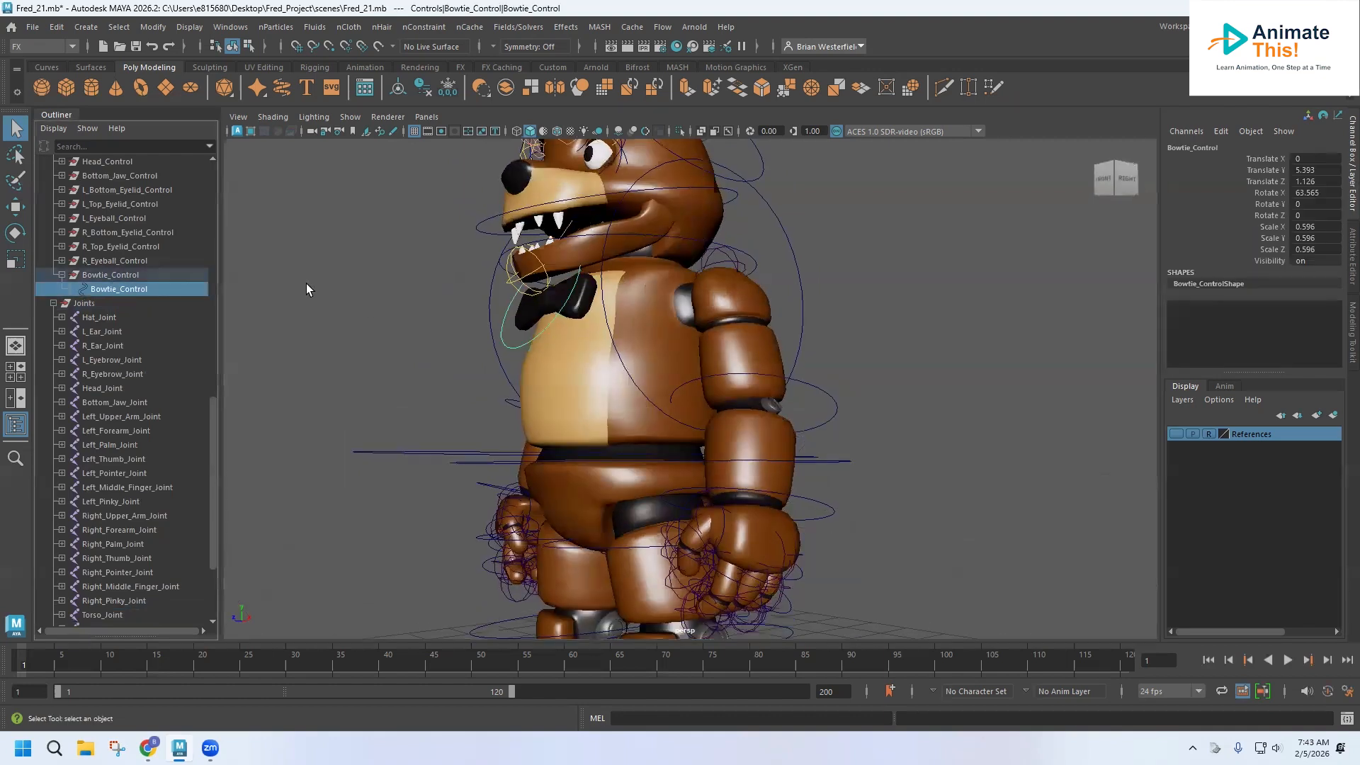
click(582, 310)
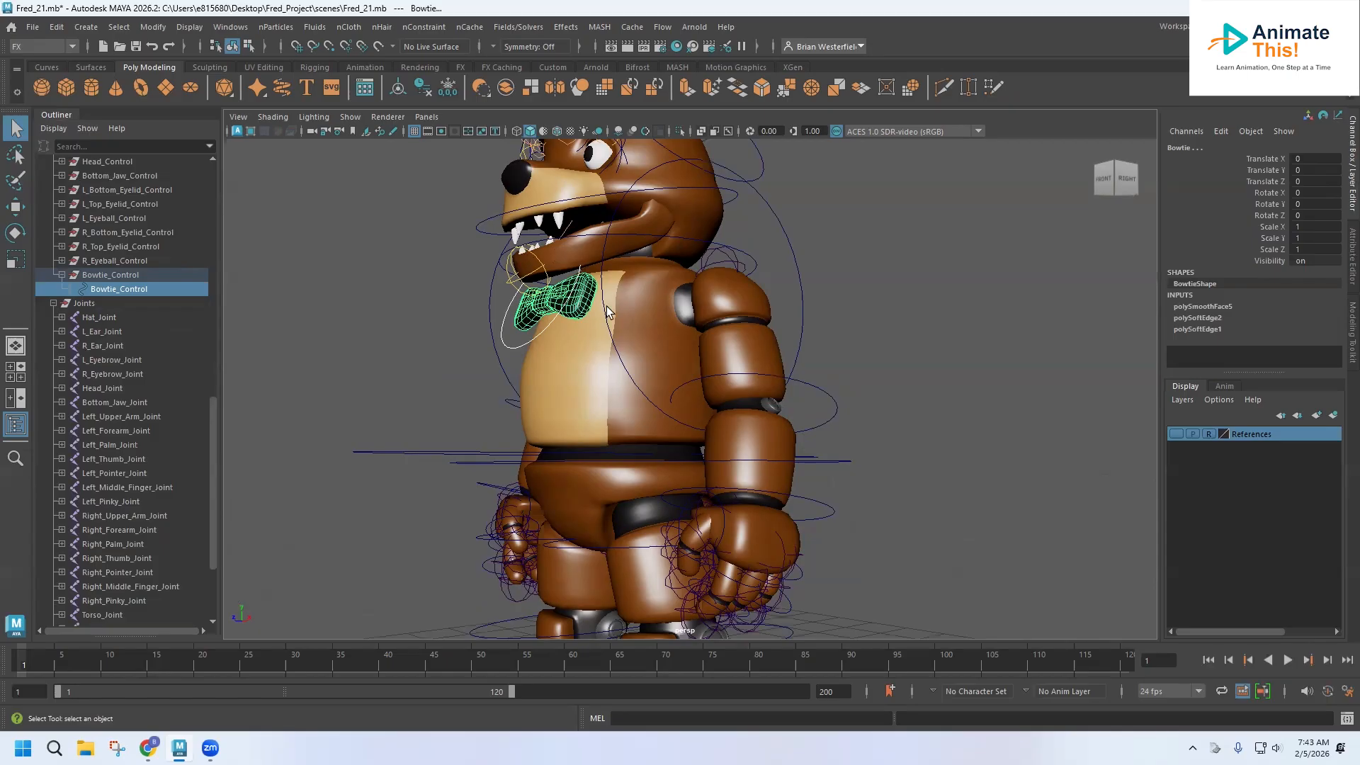
click(50, 46)
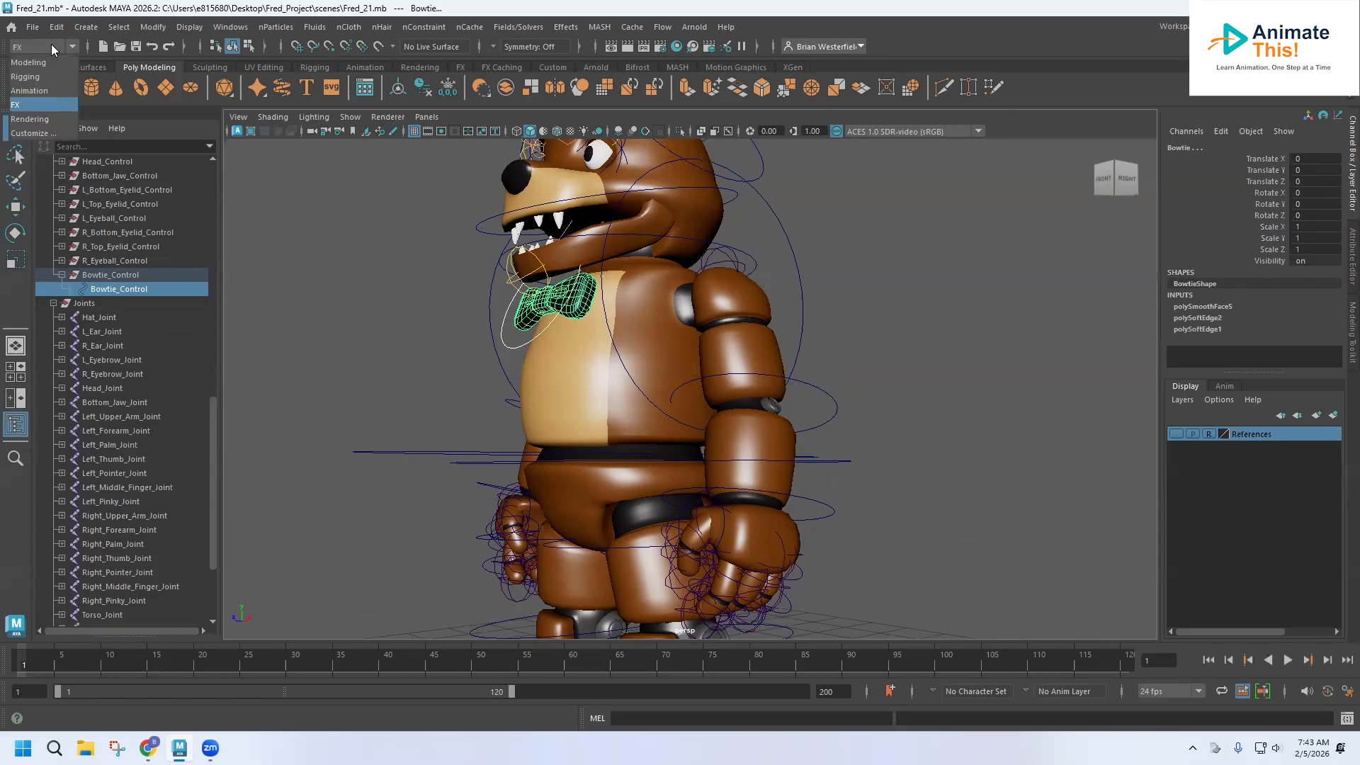
click(33, 79)
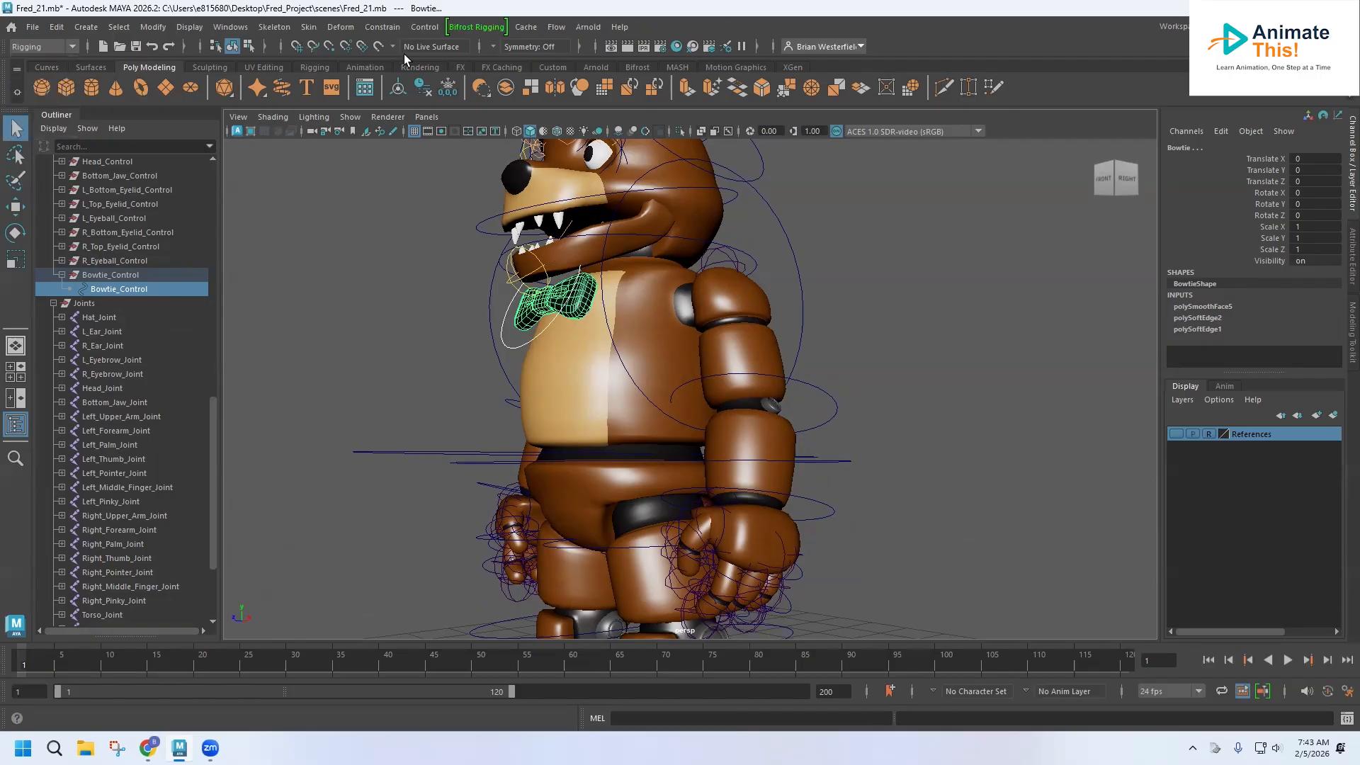
click(386, 31)
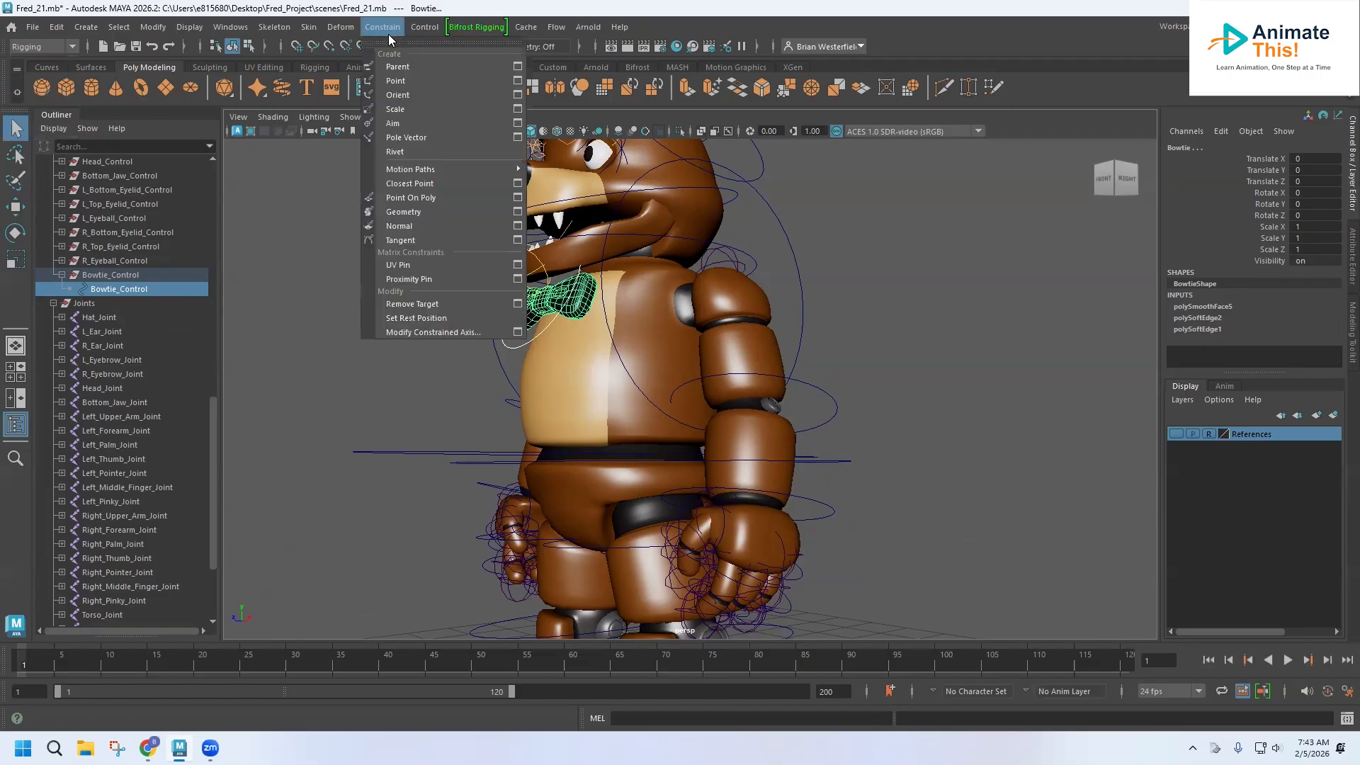
click(408, 67)
Test the constraint by rotating the bowtie control with the Rotate tool, then undo the rotation.
mouse_move(506, 350)
alt+mouse_down()
mouse_move(461, 349)
mouse_move(473, 376)
mouse_move(490, 358)
alt+mouse_up()
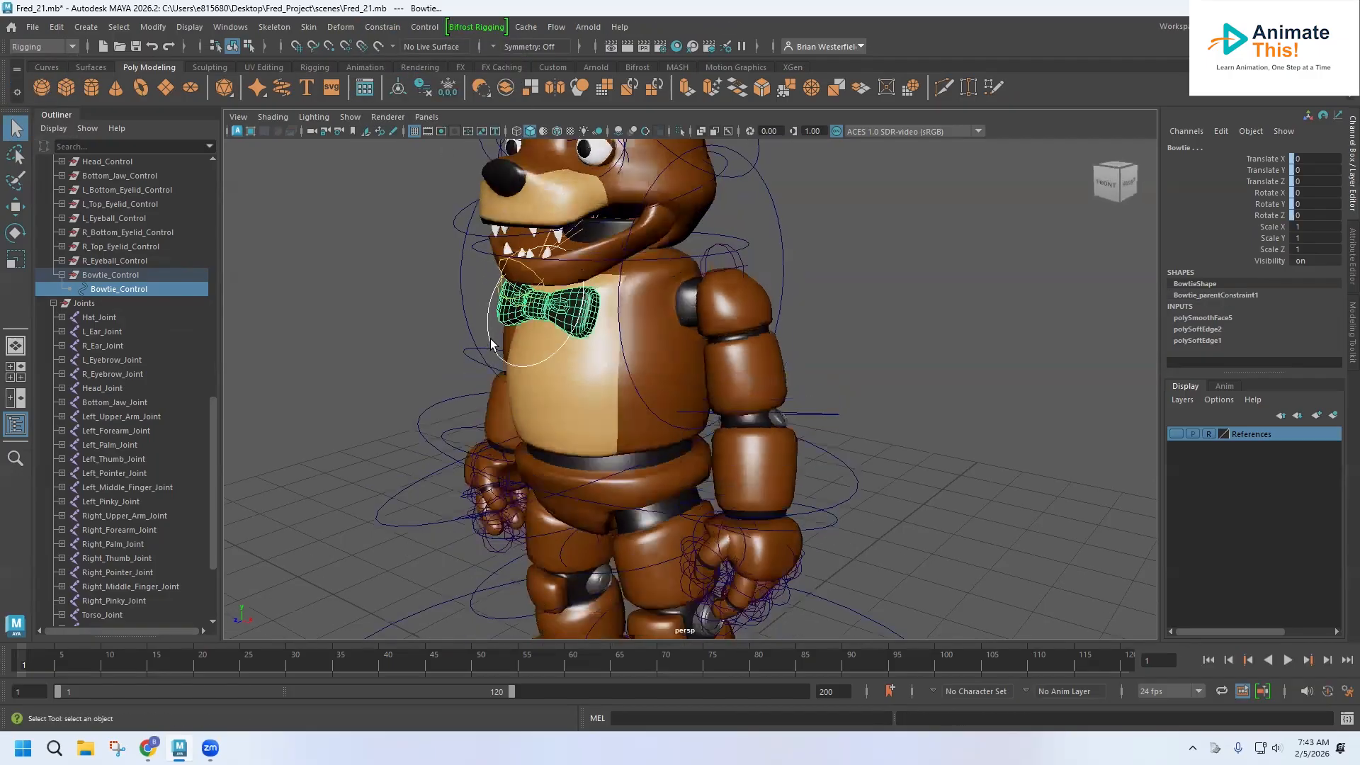
click(494, 344)
click(15, 233)
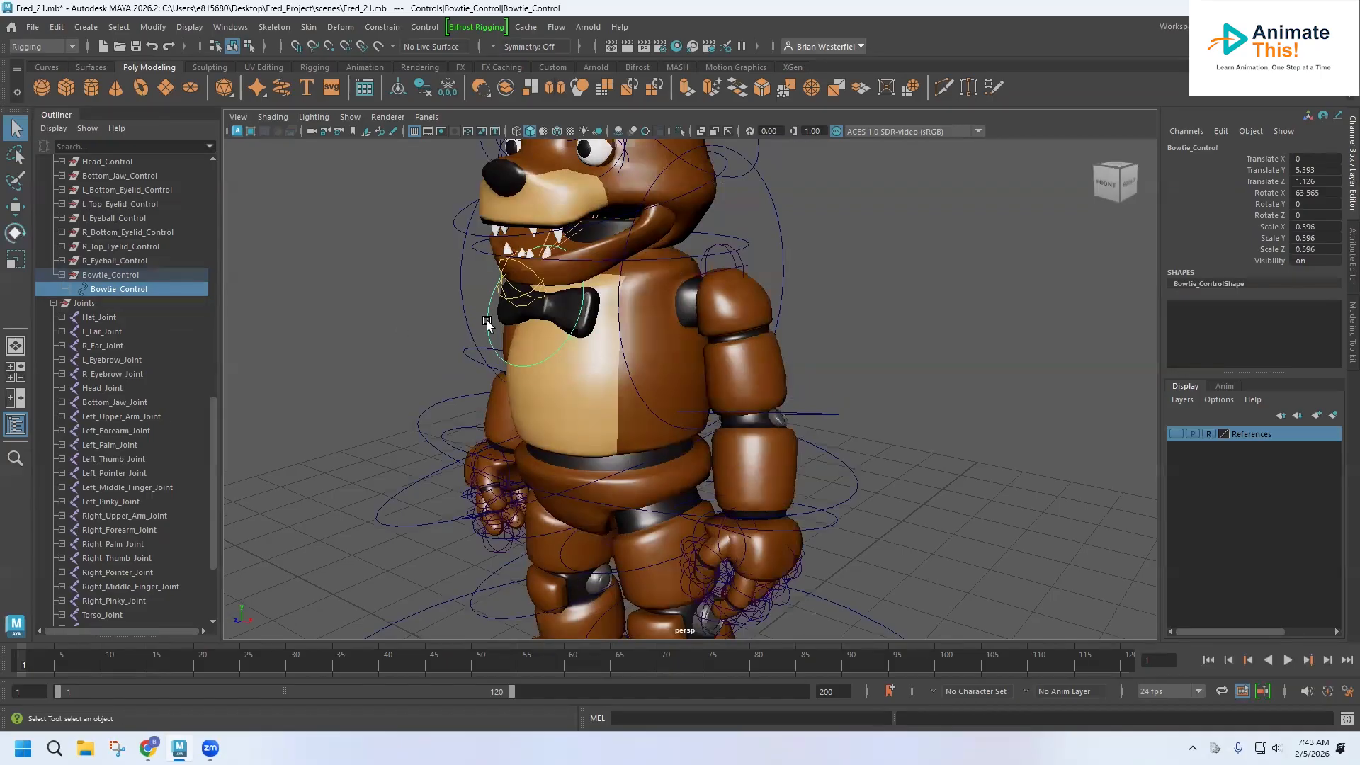
drag(572, 330, 570, 340)
key(ctrl+z)
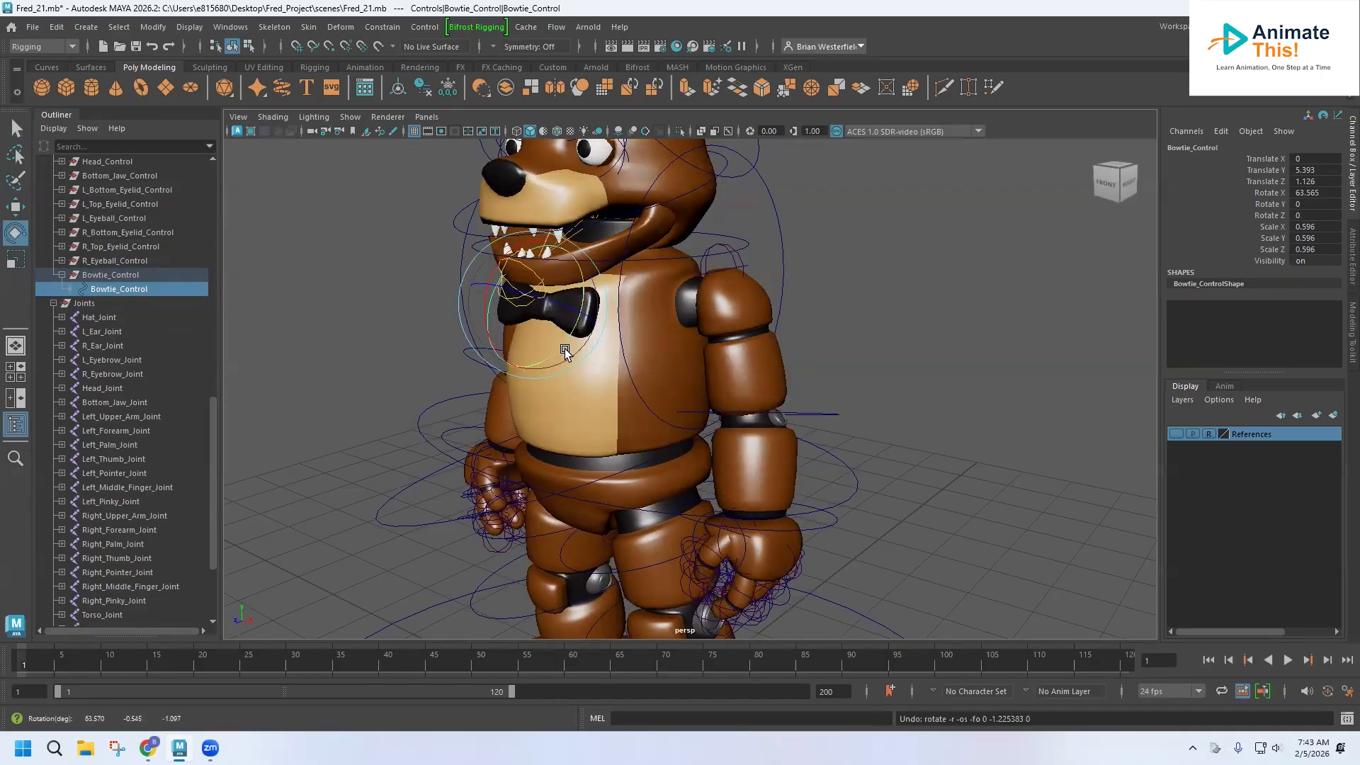
mouse_move(568, 403)
alt+mouse_down()
mouse_move(614, 392)
mouse_move(547, 393)
alt+mouse_up()
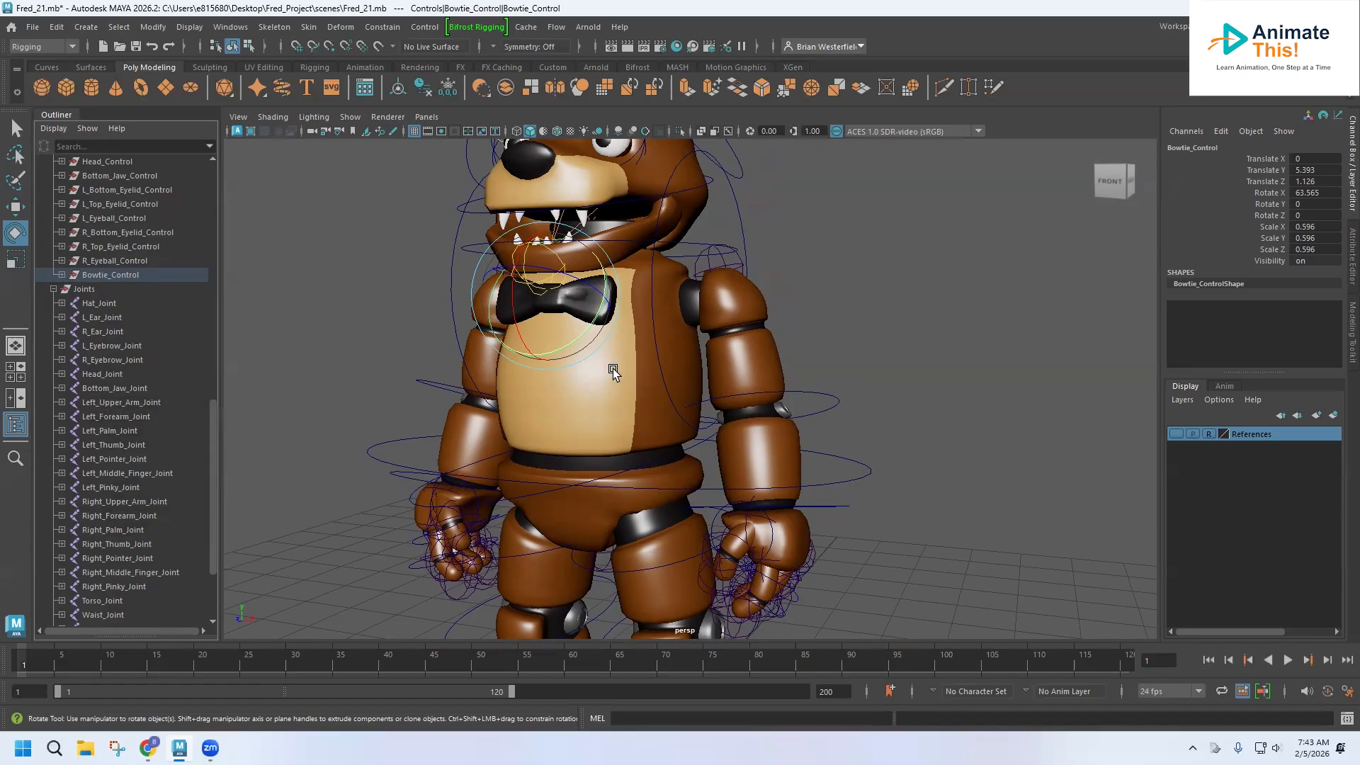
Select Torso_Joint and the torso mesh and bind the mesh's skin to the joint.
click(95, 601)
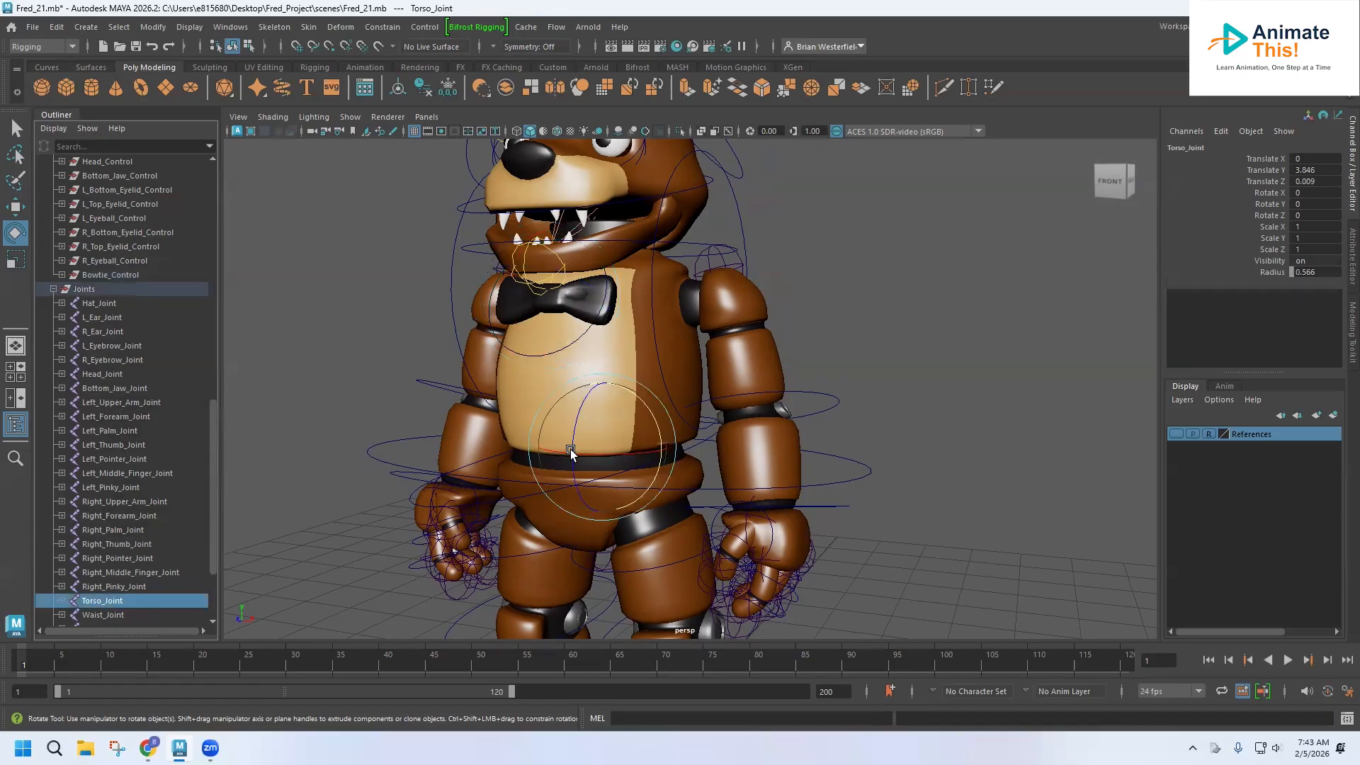
key(space)
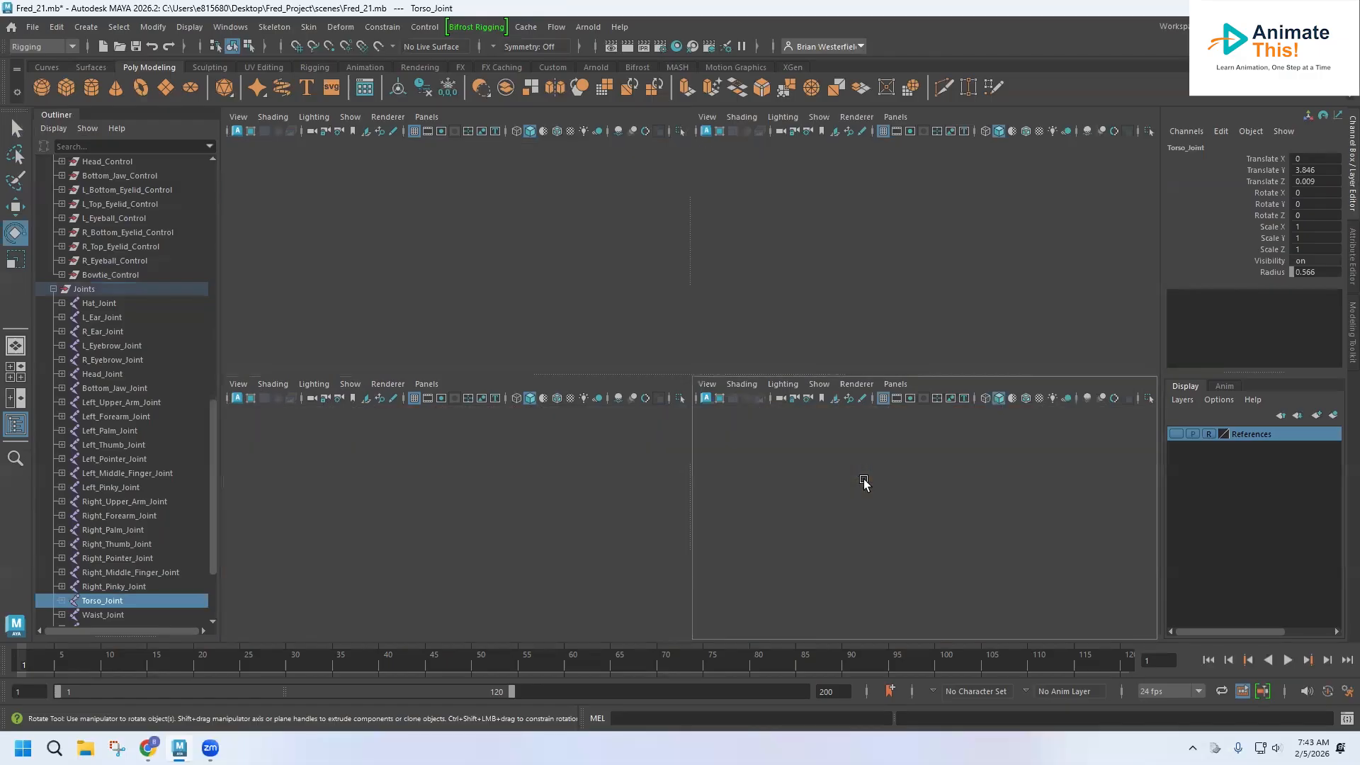
key(space)
key(f)
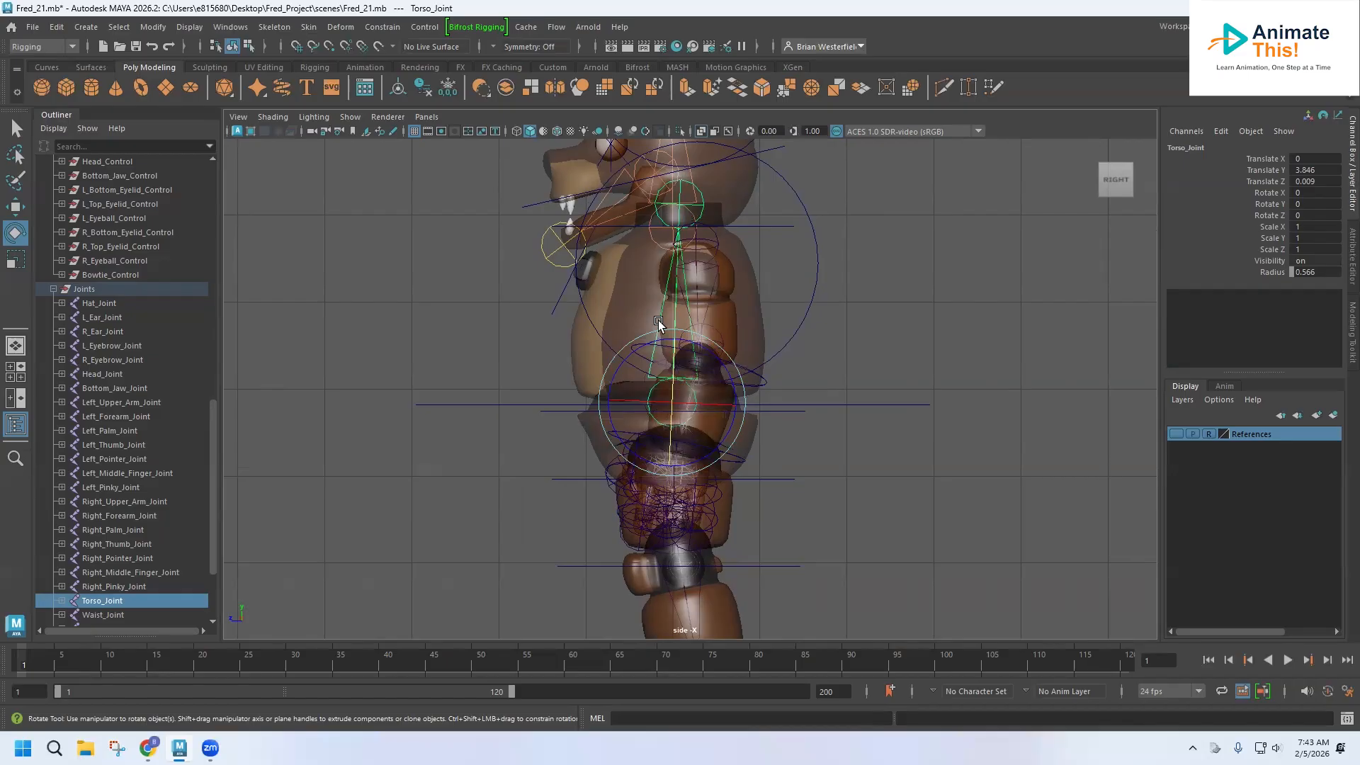
key(space)
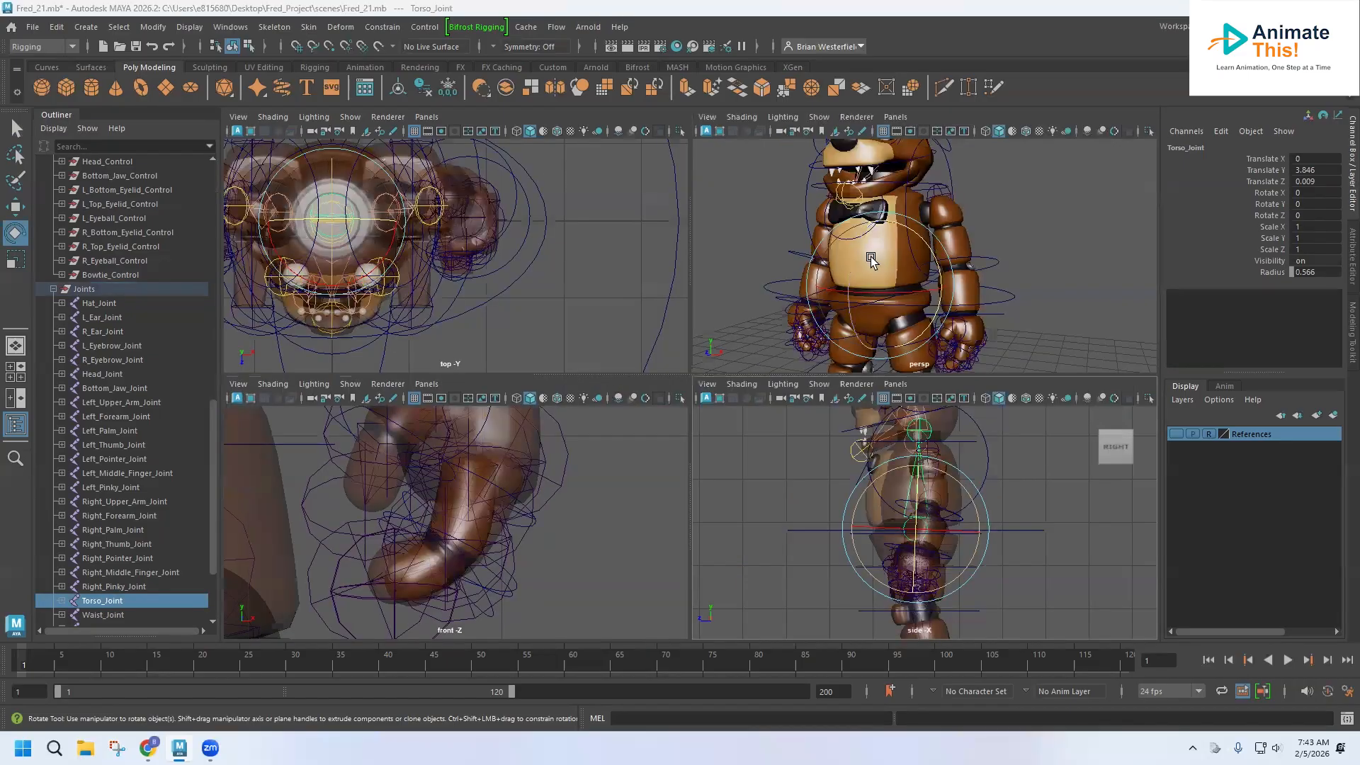
key(space)
alt+drag(798, 279, 659, 328)
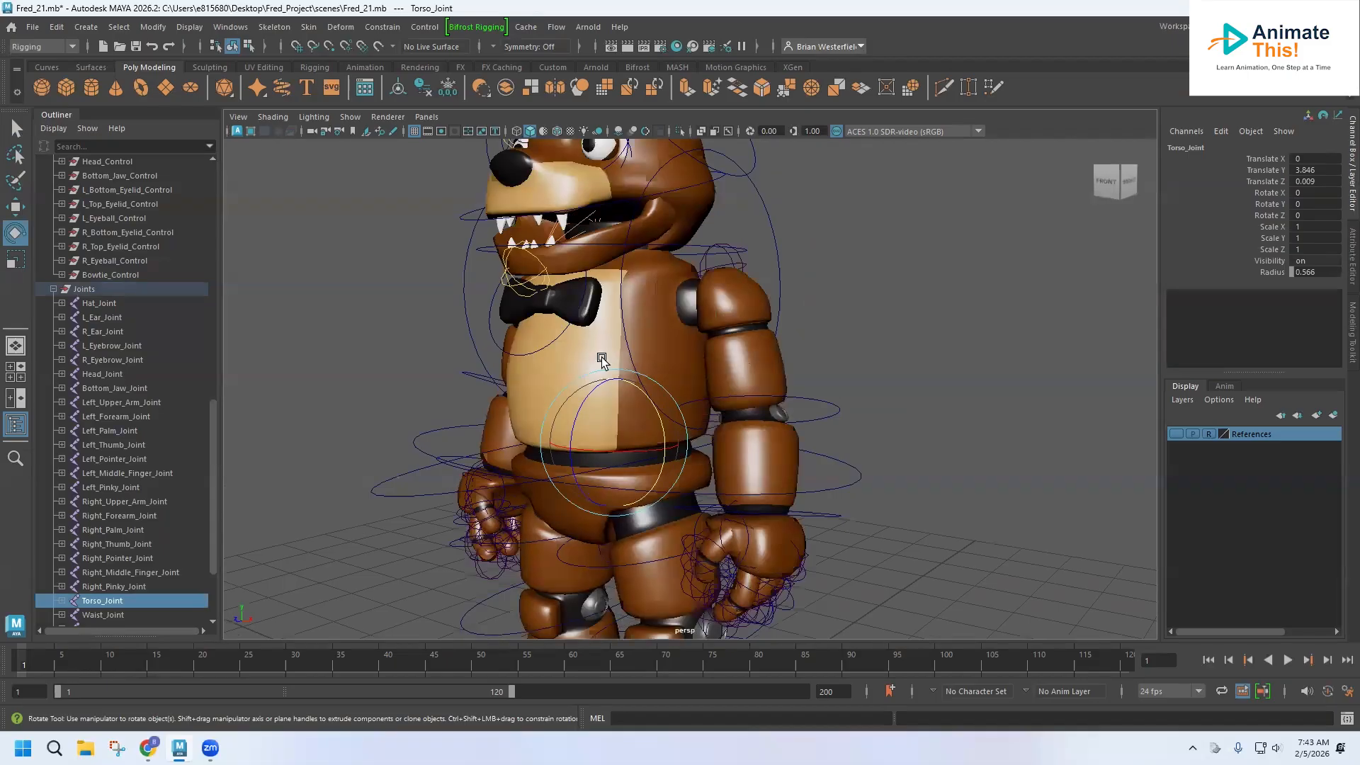
click(676, 266)
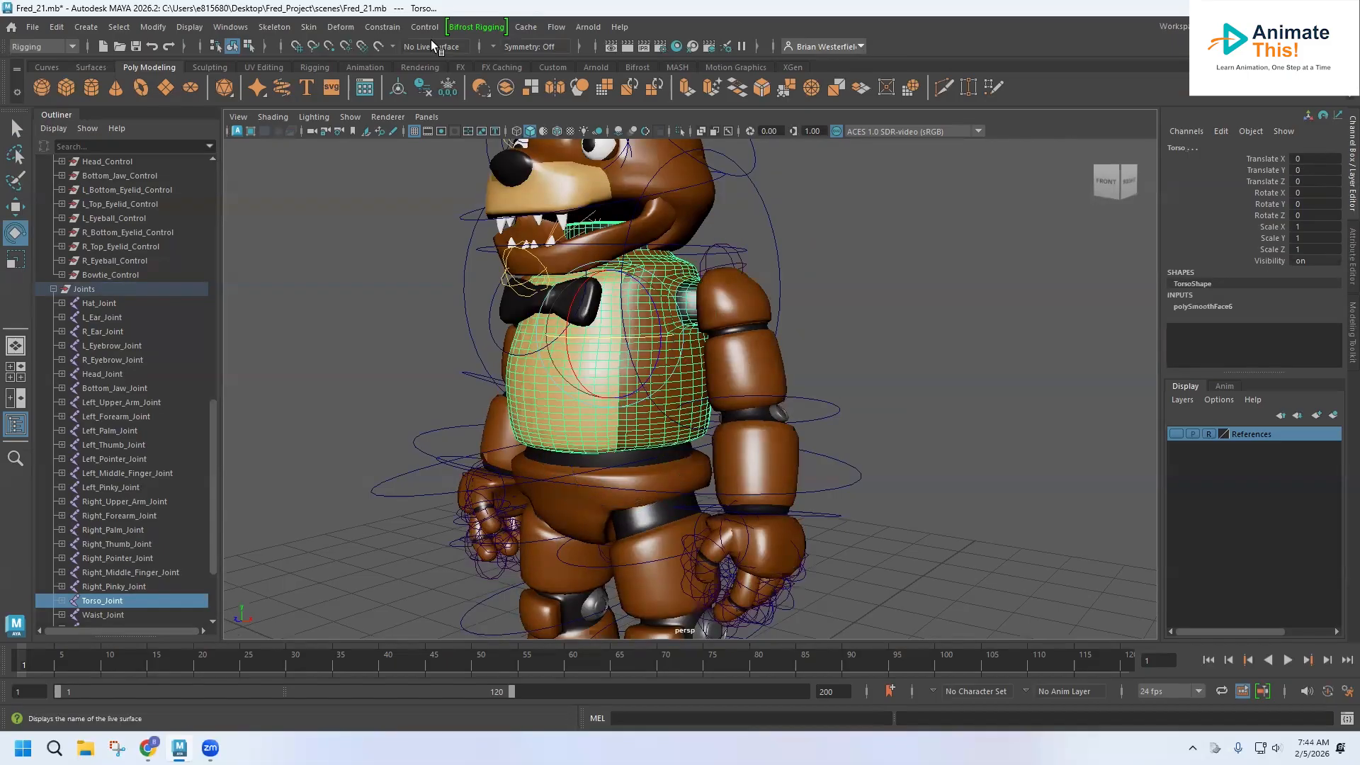
click(308, 27)
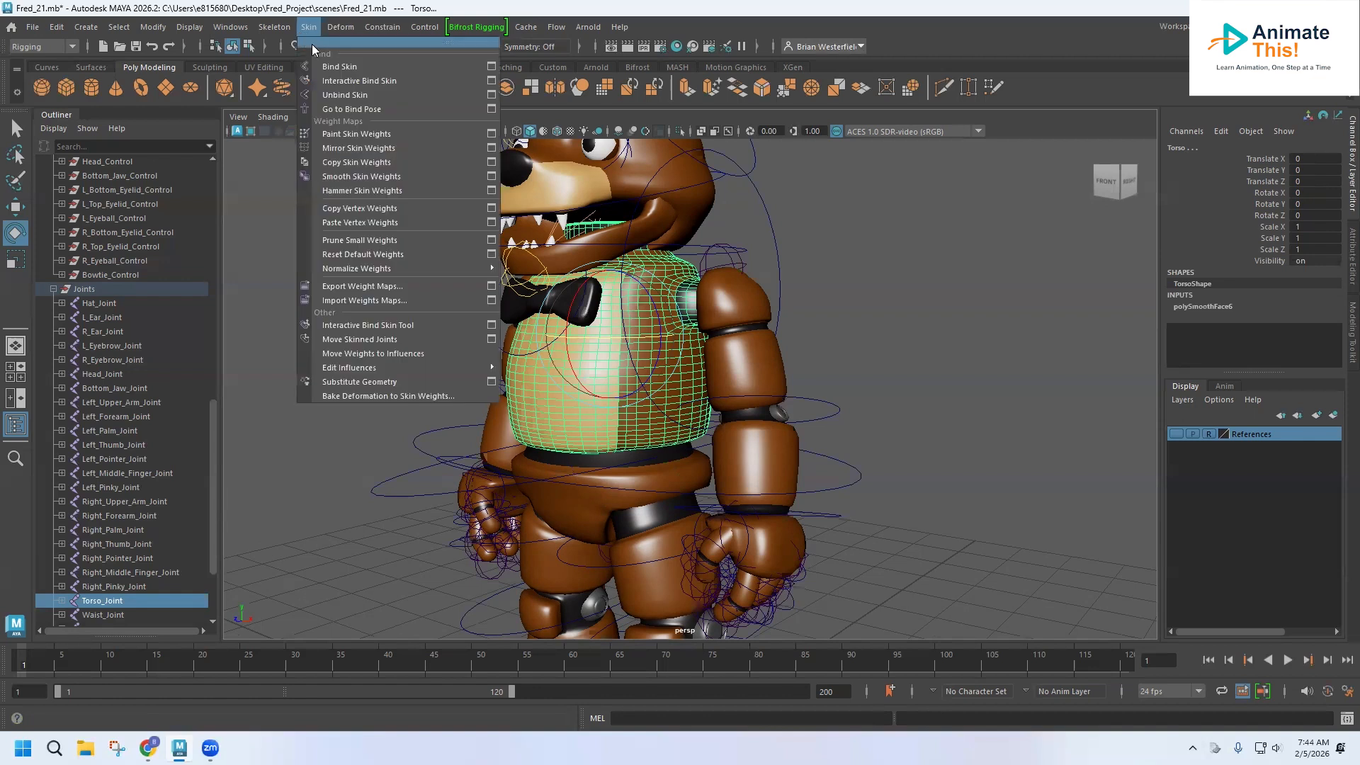
click(324, 62)
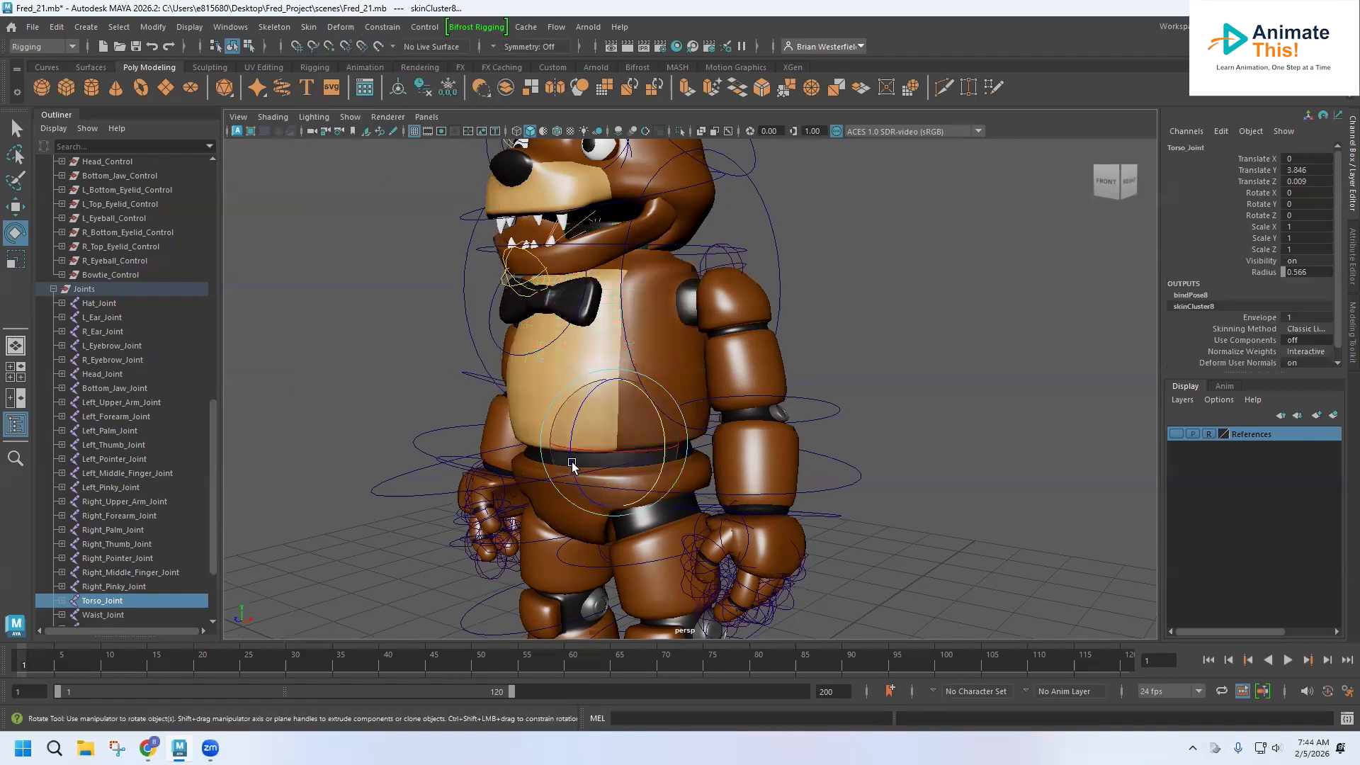
Test the torso binding by rotating the joint and undo the rotation.
drag(577, 450, 582, 454)
key(ctrl+z)
alt+drag(330, 398, 376, 408)
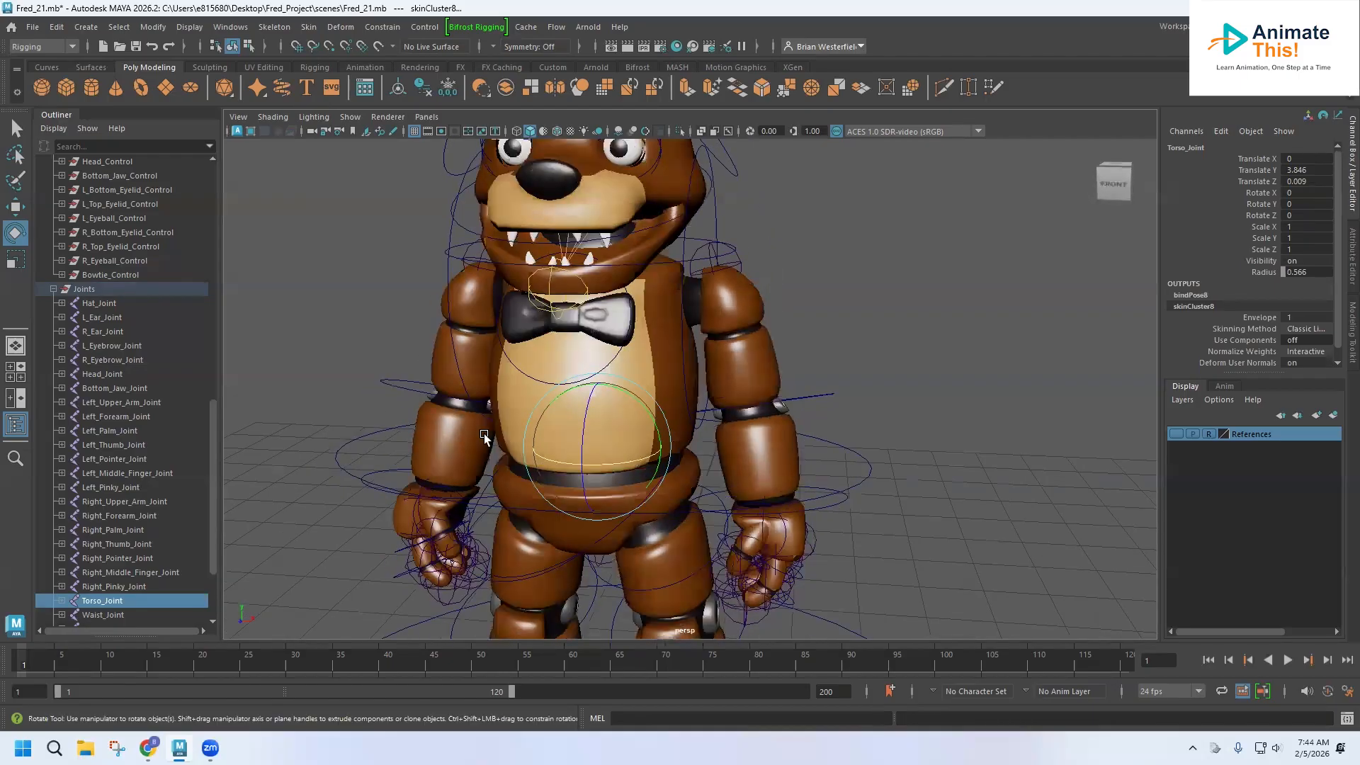
Select the Torso_Control curve in the Outliner and group it.
scroll(122, 351, up, 8)
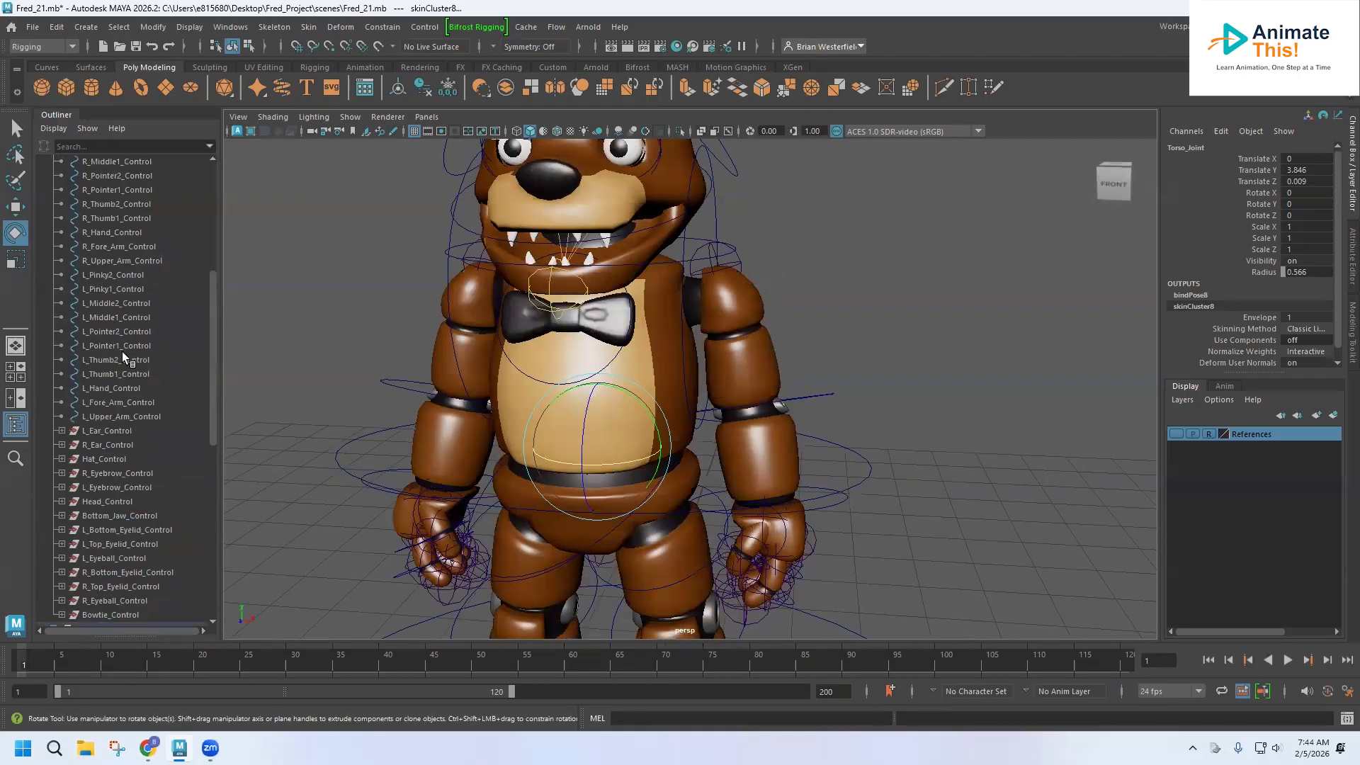
scroll(112, 242, up, 3)
click(113, 219)
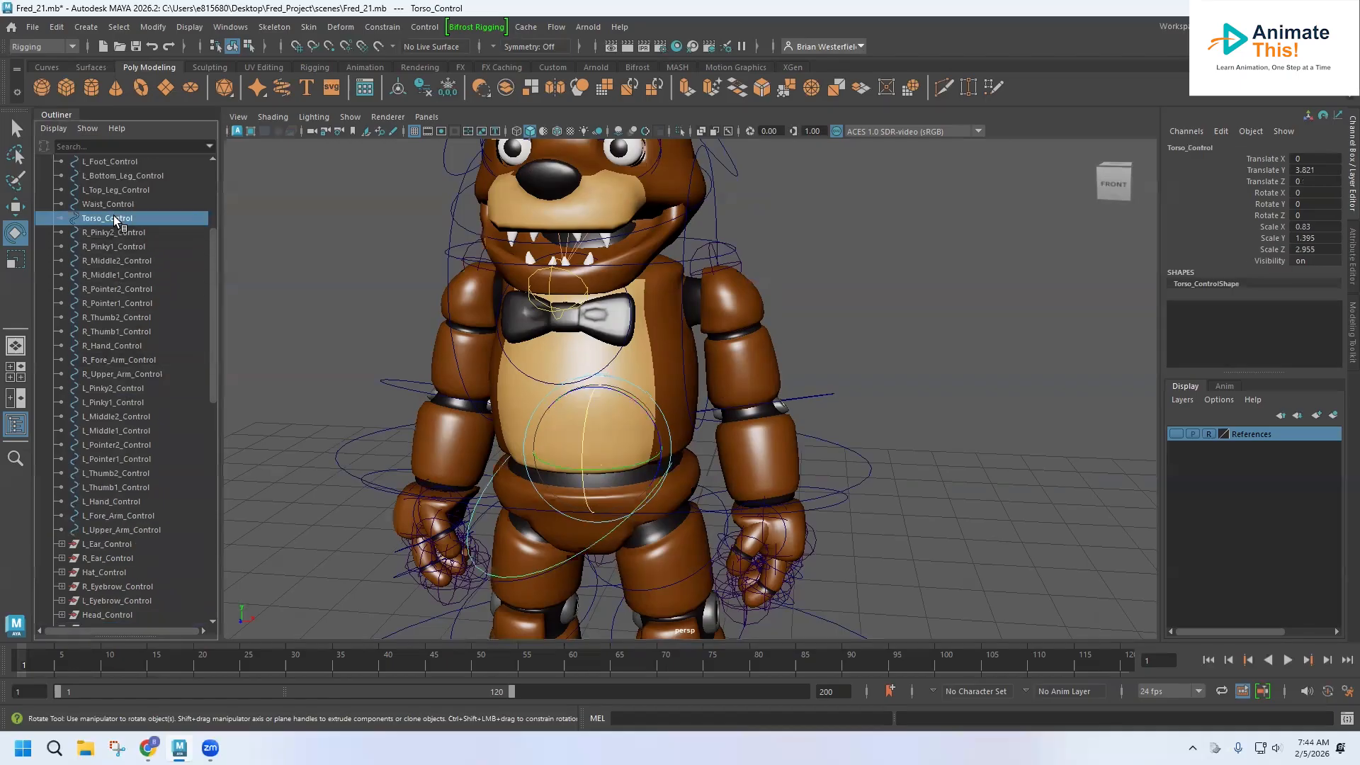
key(ctrl+g)
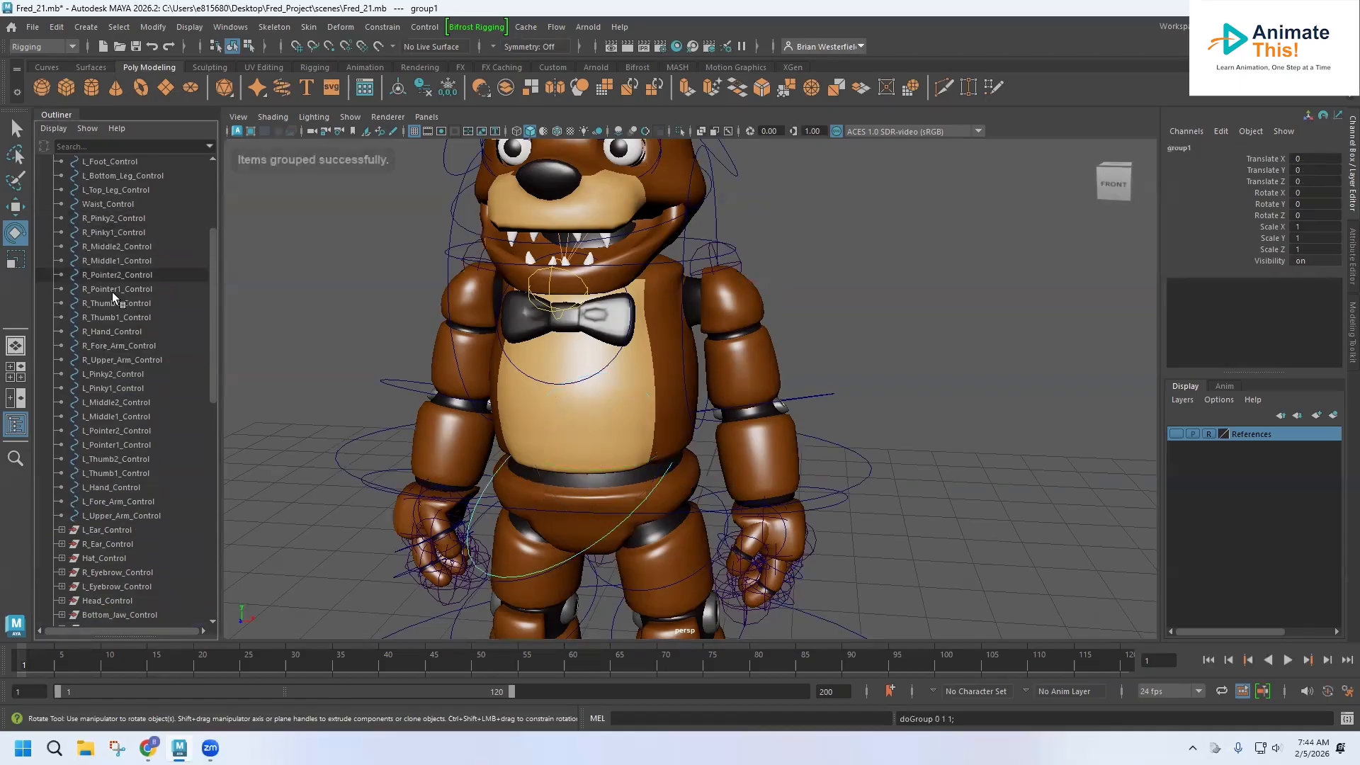
Rename the new group Torso_Control.
scroll(109, 499, down, 5)
double_click(93, 502)
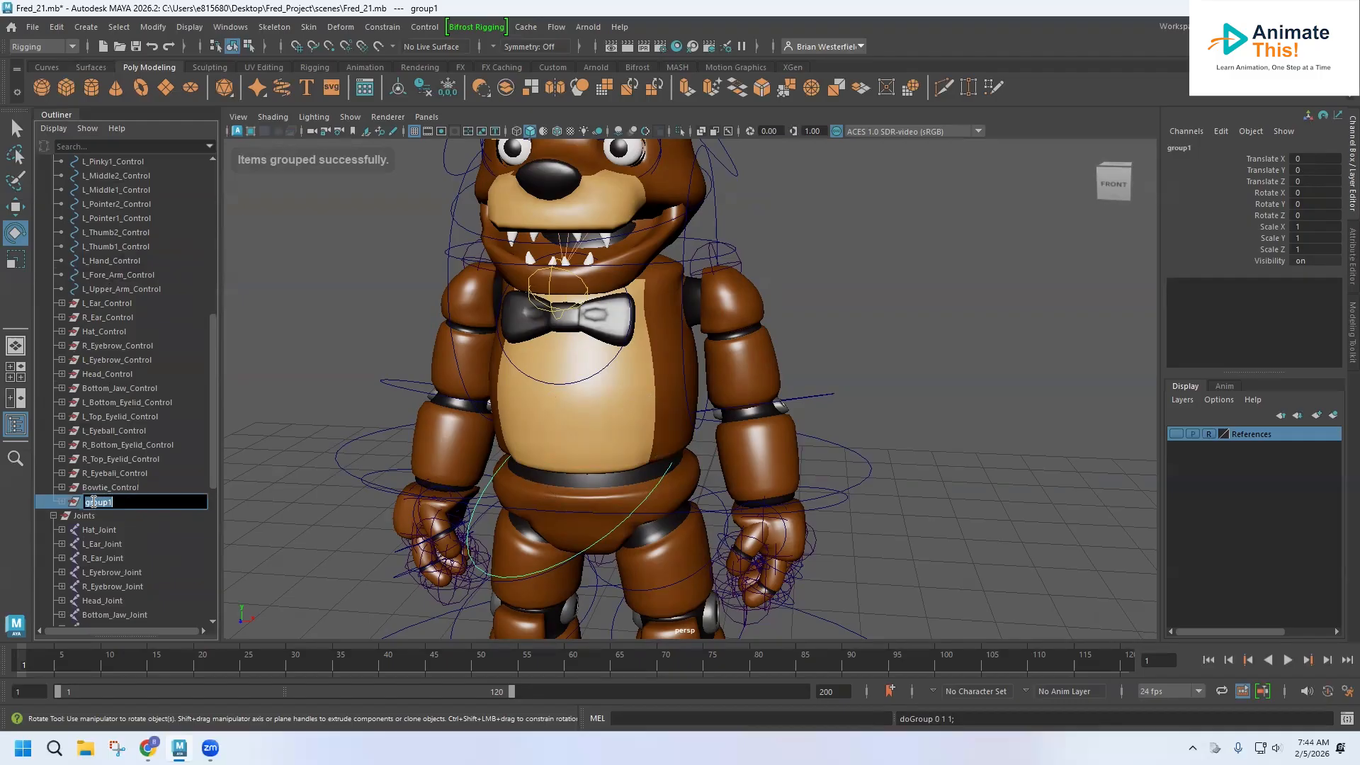
text(Torso_Control)
key(Return)
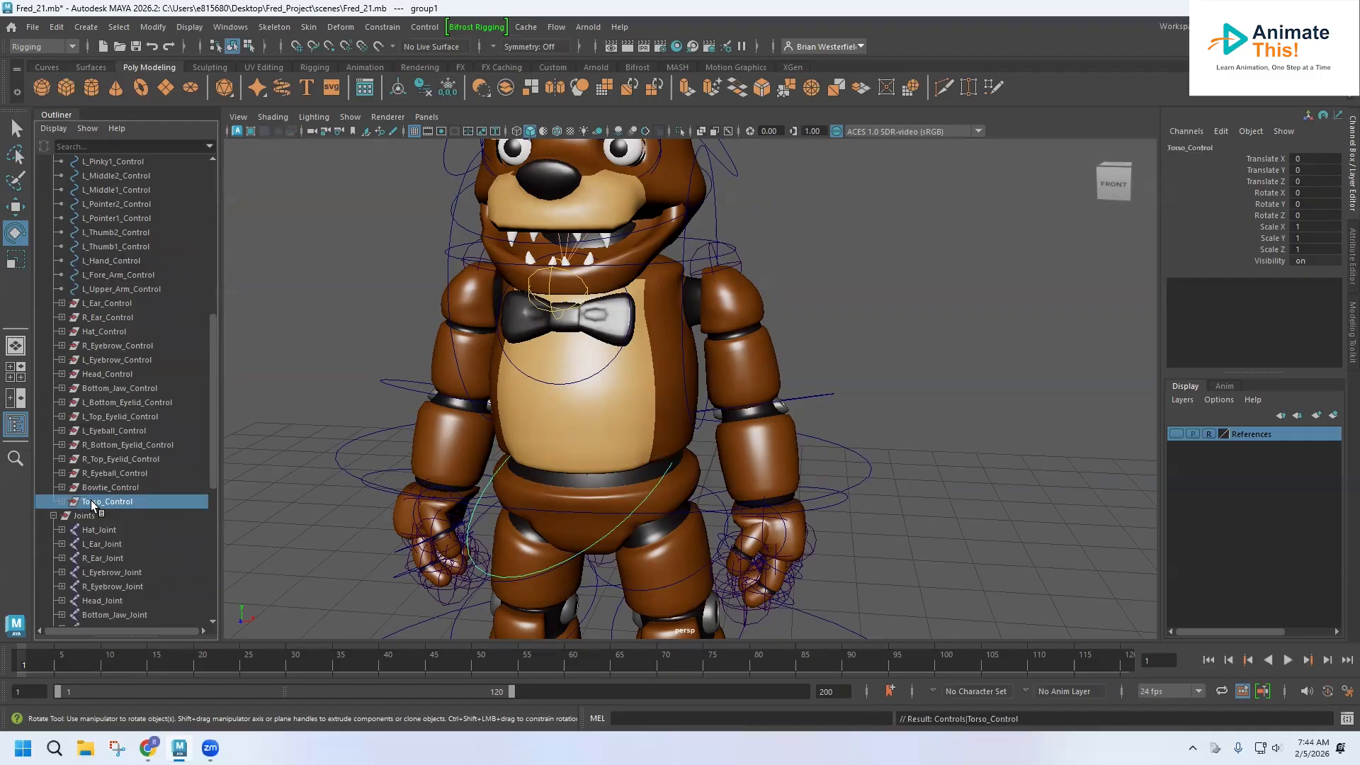
Parent-constrain Torso_Joint to the Torso_Control curve inside the Torso_Control group.
click(62, 501)
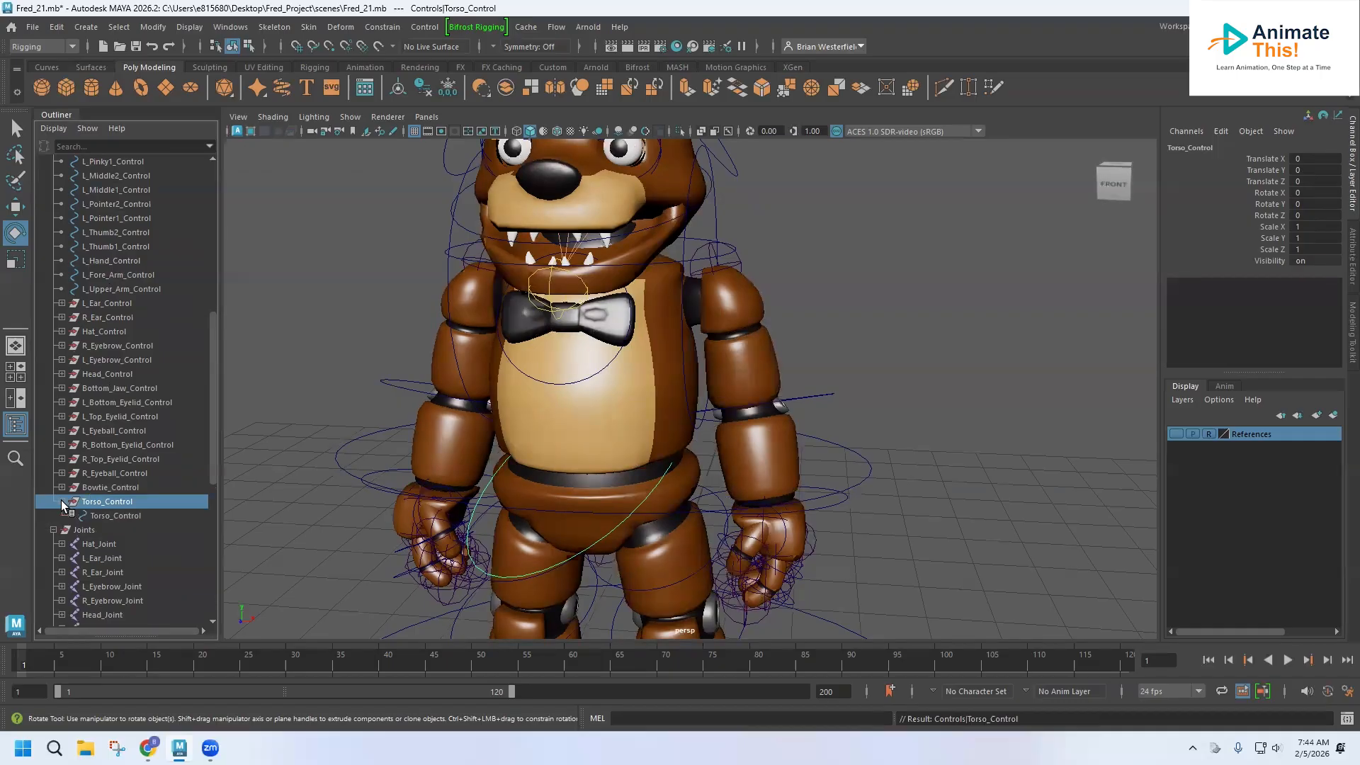
click(95, 515)
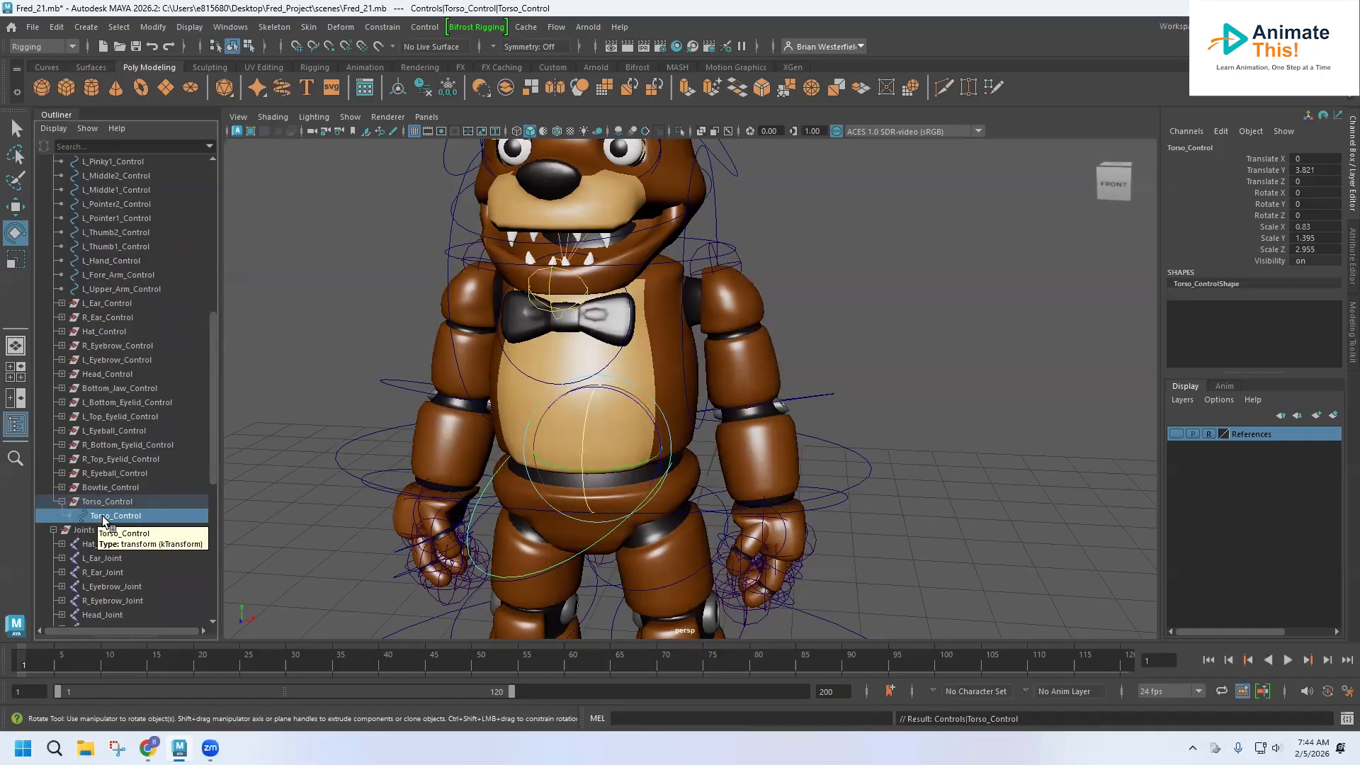
scroll(115, 526, down, 5)
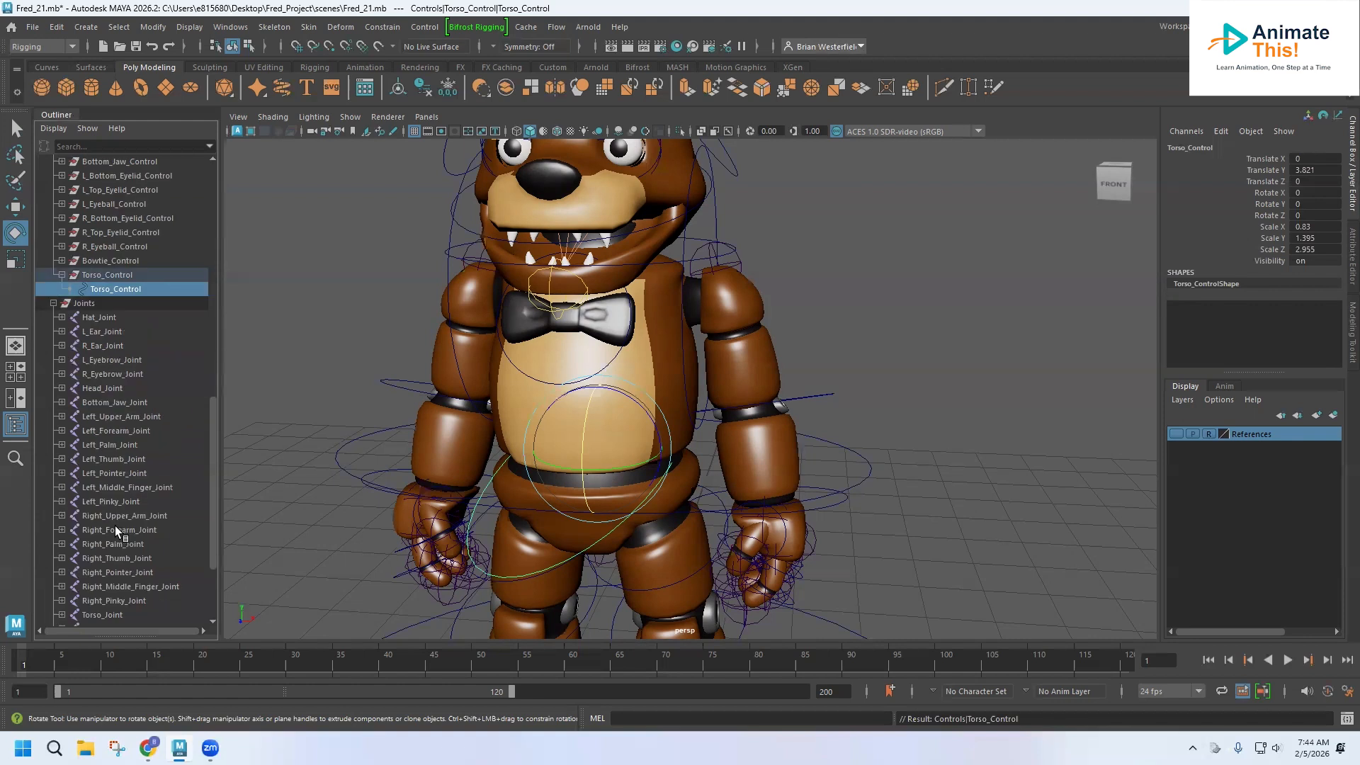
scroll(115, 525, down, 3)
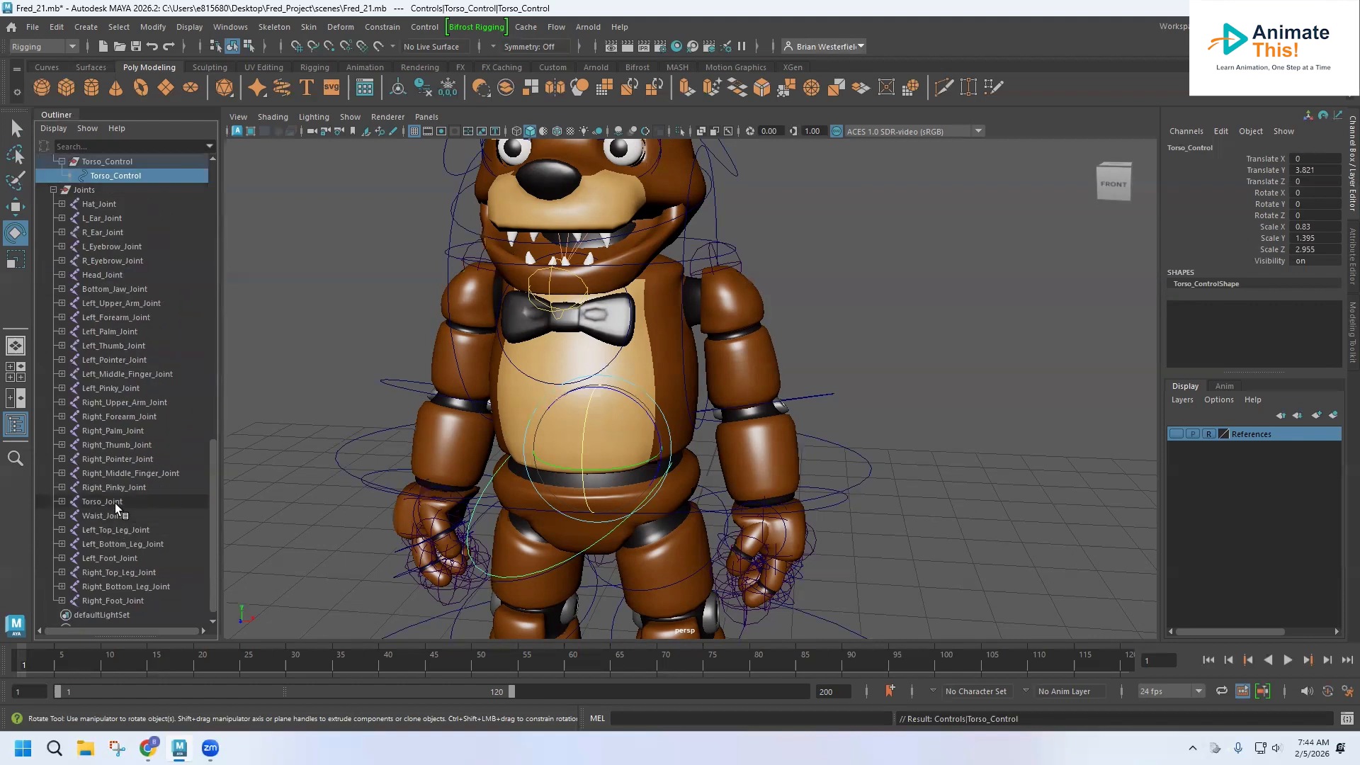
ctrl+click(115, 503)
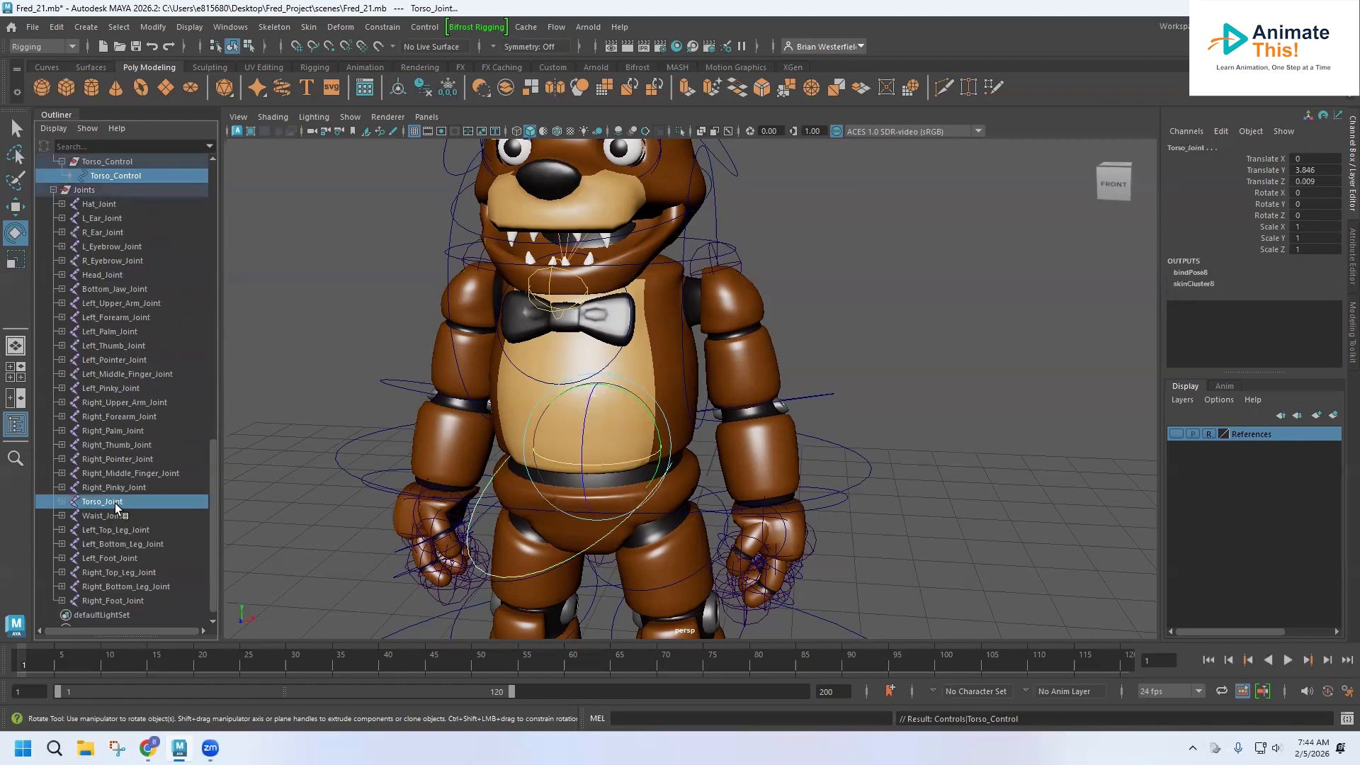
click(382, 27)
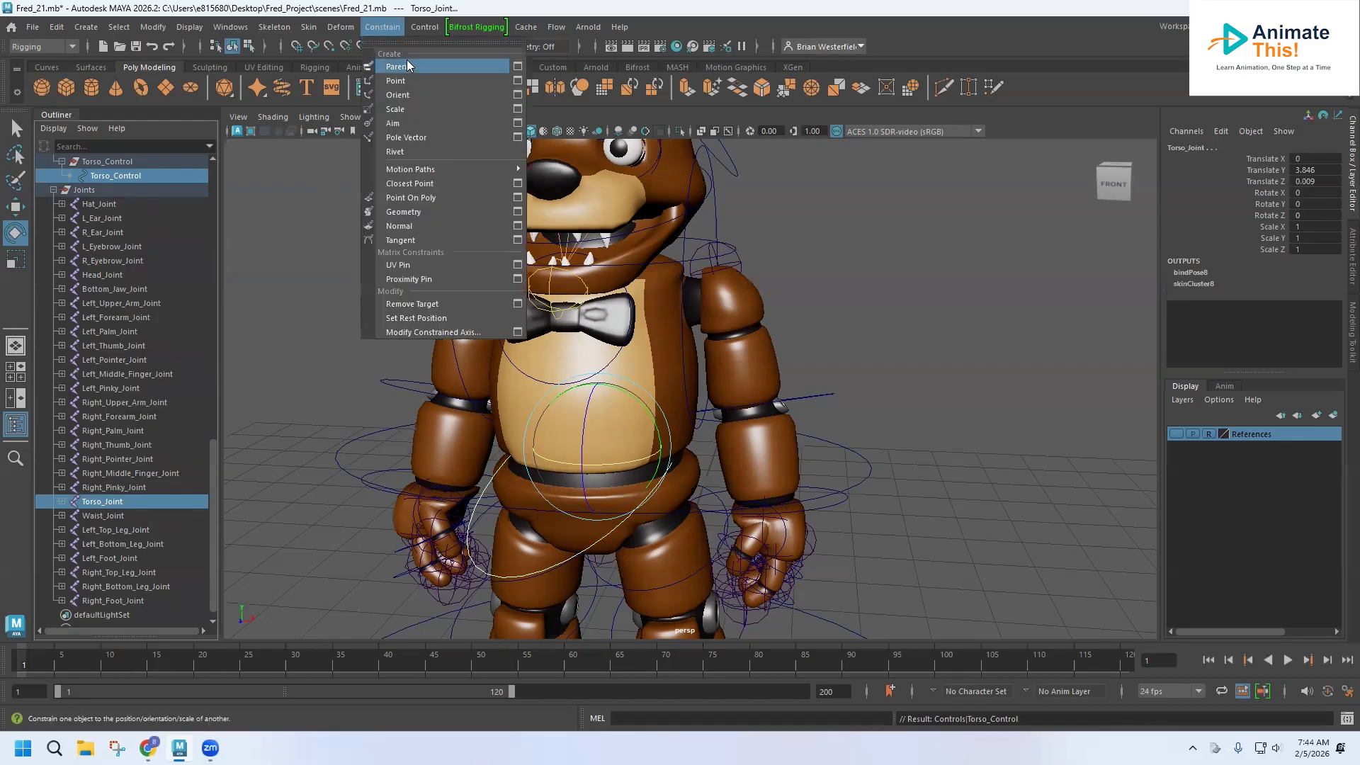
click(397, 66)
click(294, 397)
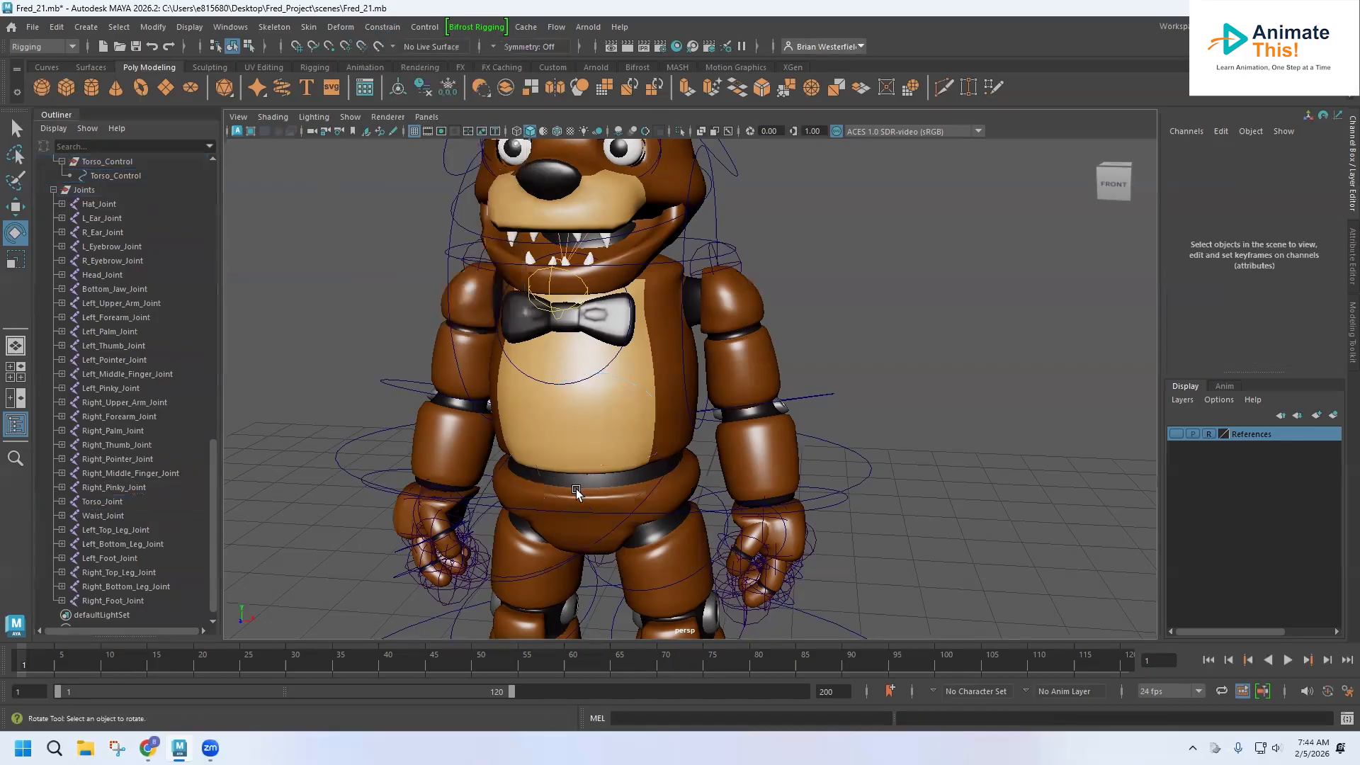
Test the torso constraint by rotating the Torso_Control curve, and undo the rotation.
alt+drag(636, 517, 385, 480)
click(386, 483)
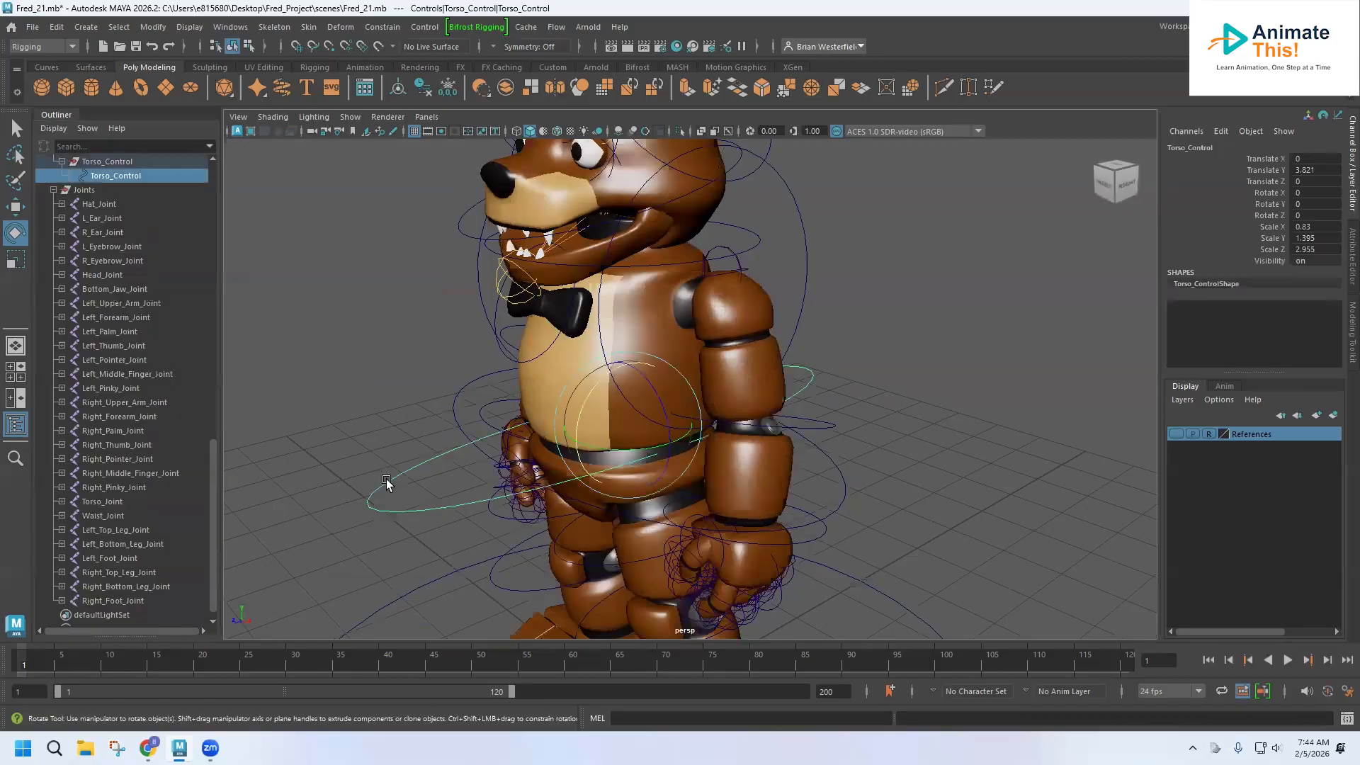
mouse_move(602, 448)
mouse_down()
mouse_move(566, 459)
mouse_move(598, 460)
mouse_up()
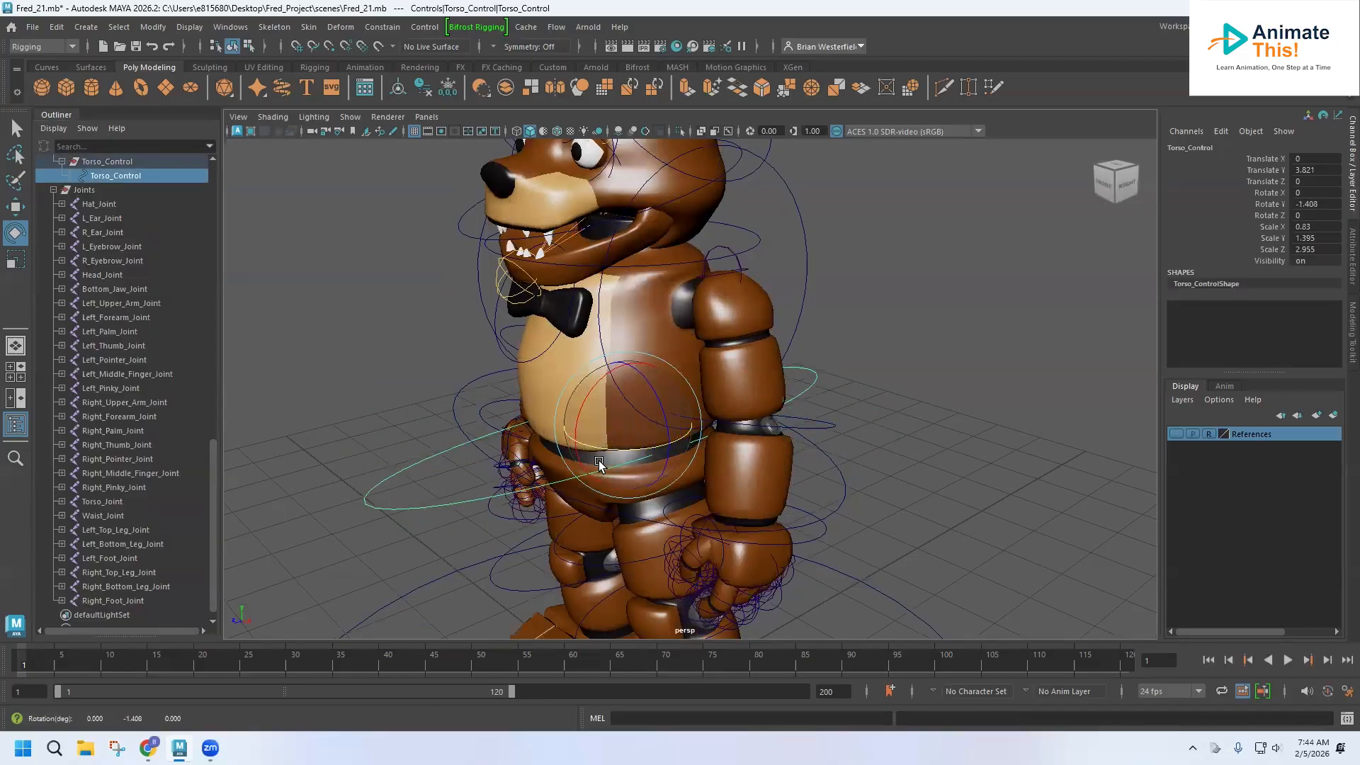
key(ctrl+z)
alt+drag(490, 453, 564, 451)
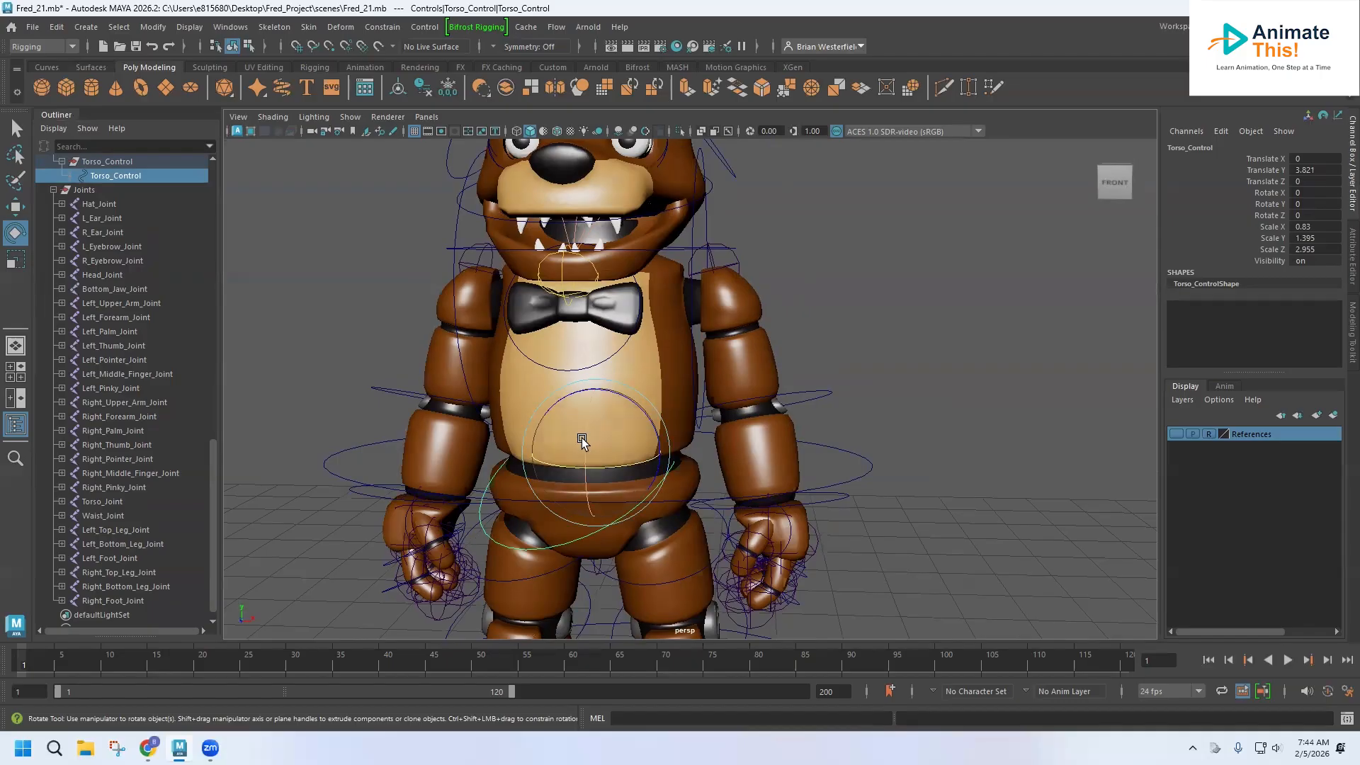
alt+drag(580, 437, 520, 418)
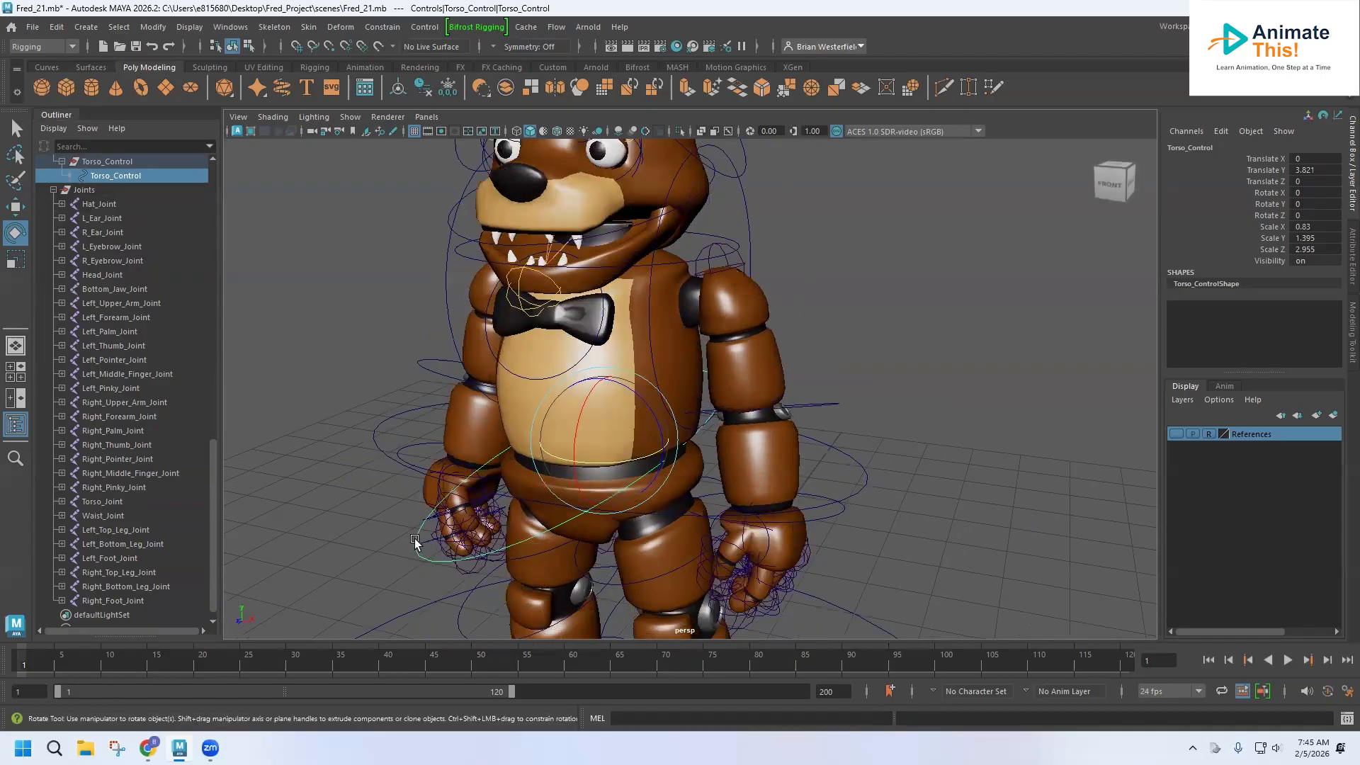
Parent-constrain Head_Control to the Torso_Control curve.
scroll(124, 305, up, 3)
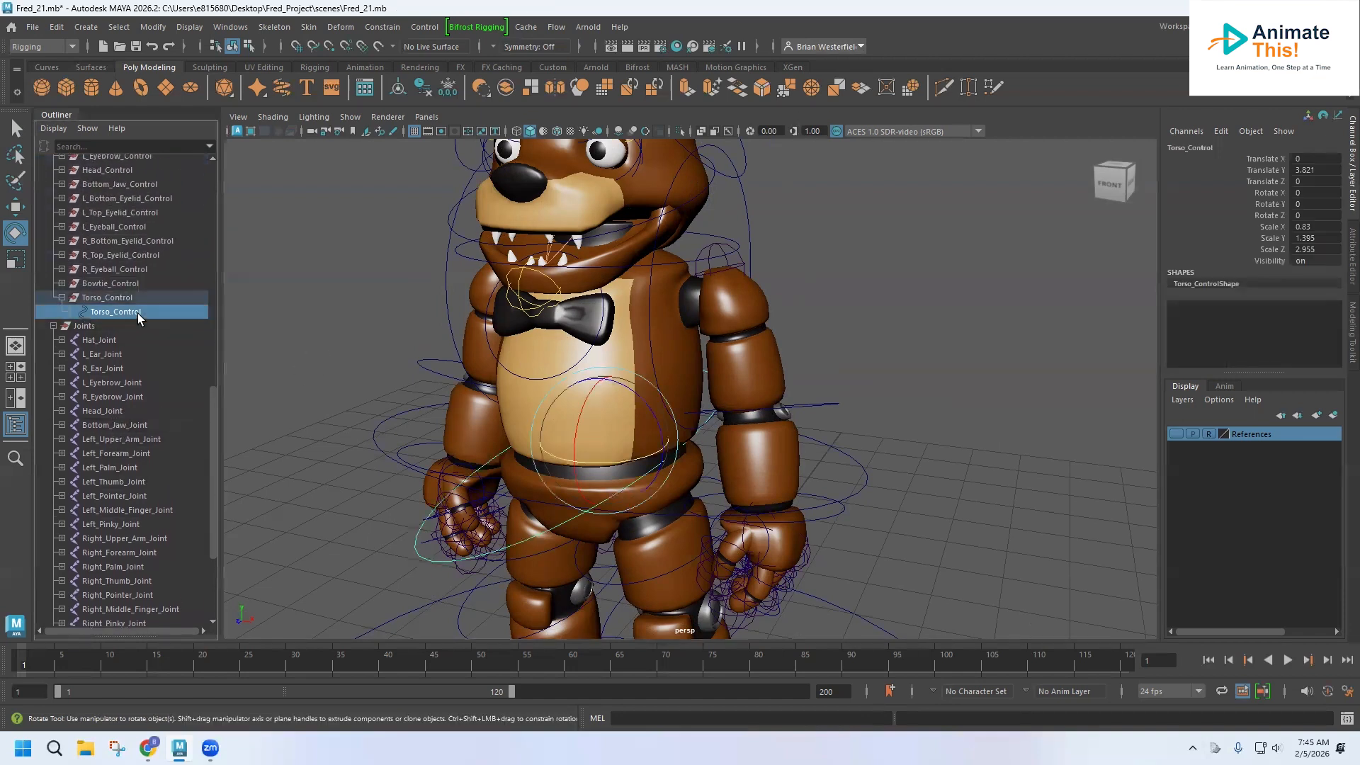
scroll(147, 293, up, 2)
scroll(155, 361, up, 2)
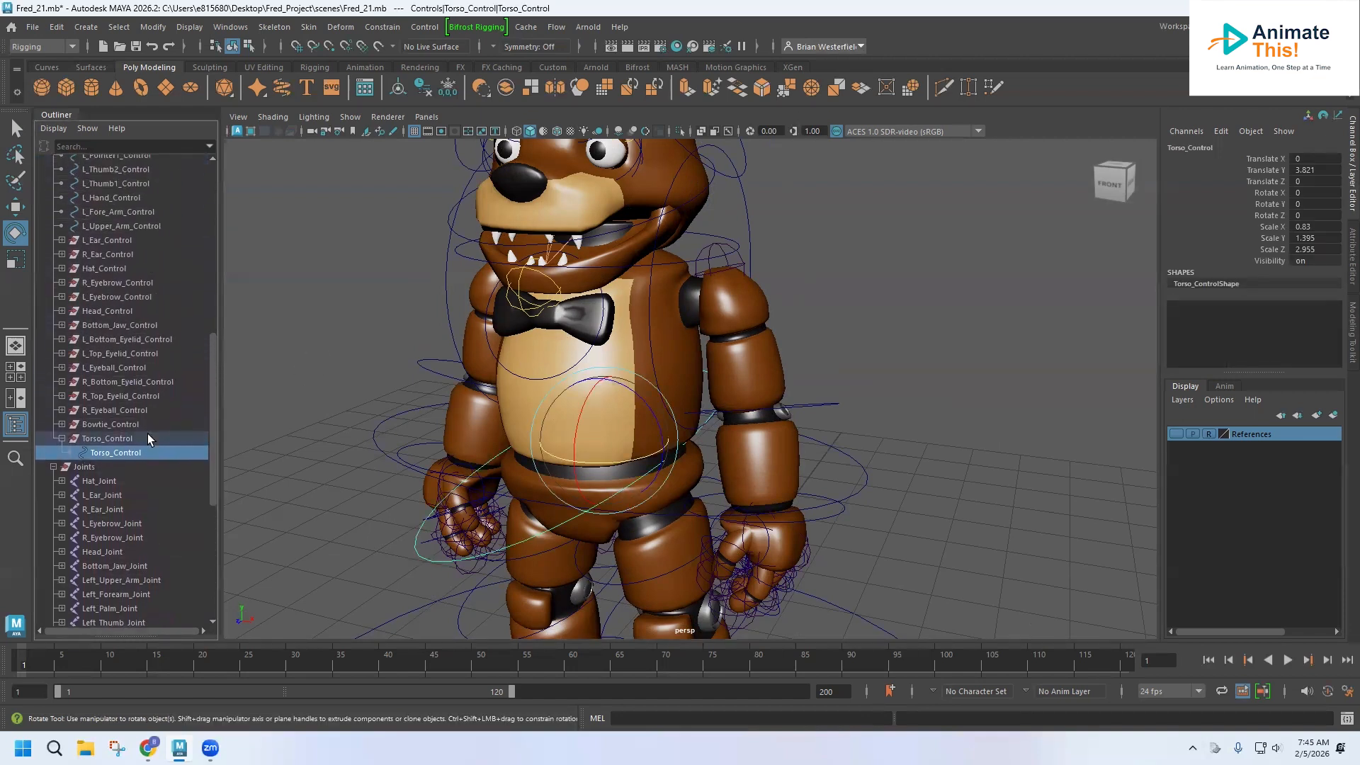
click(119, 311)
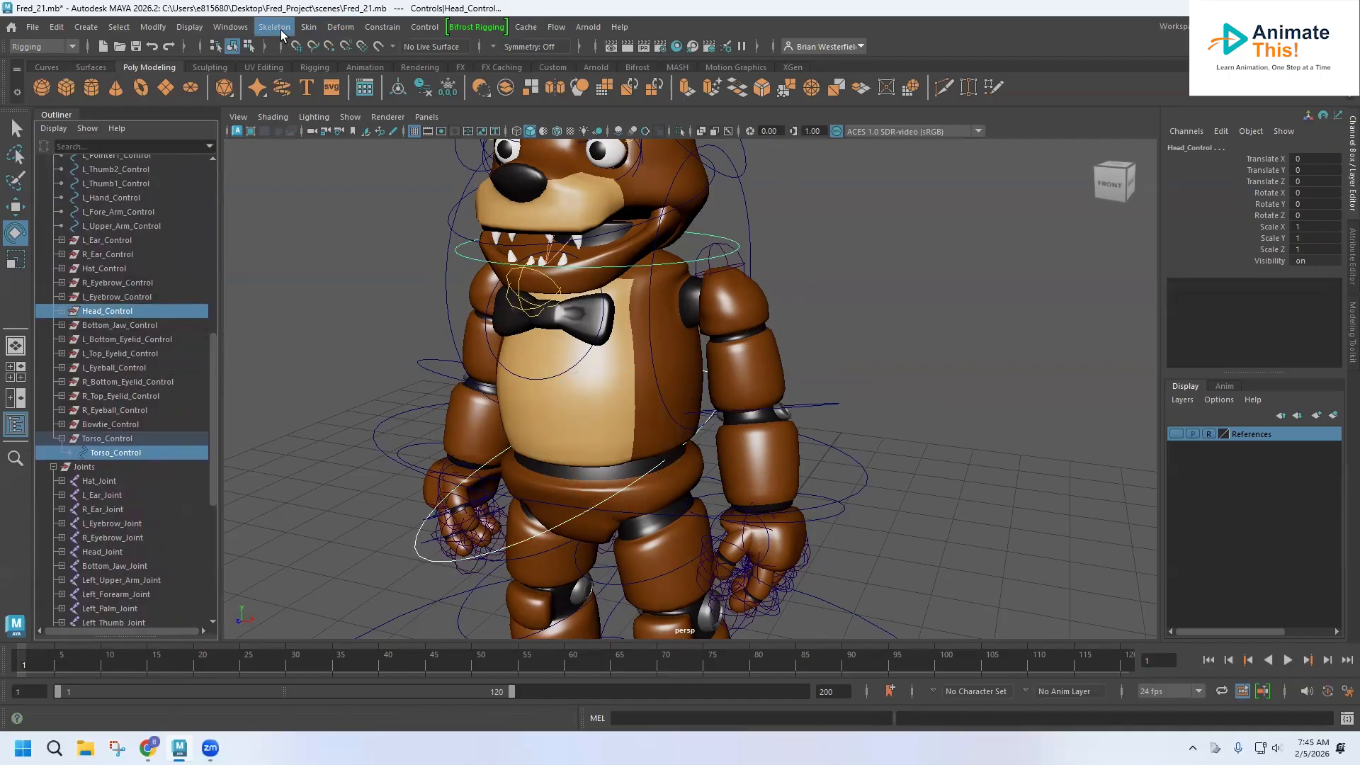
click(379, 28)
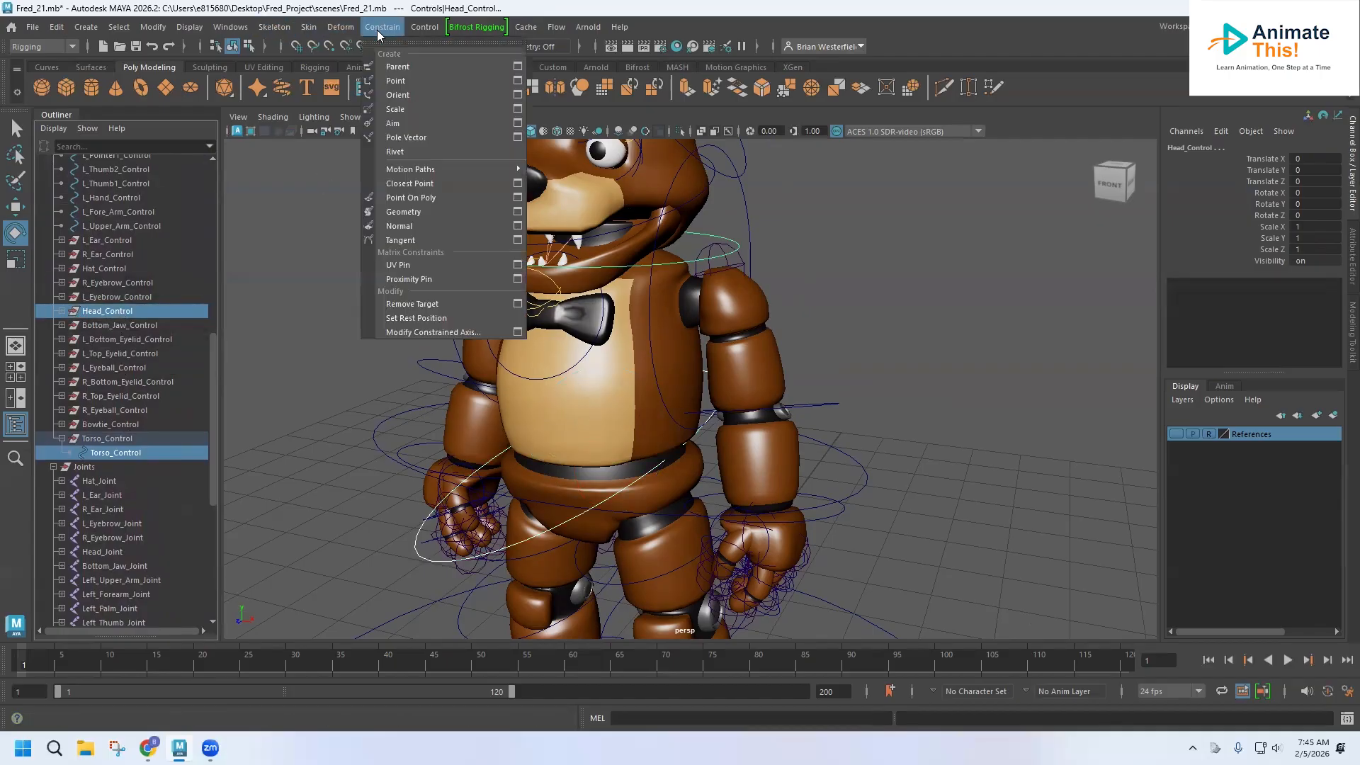
click(398, 67)
click(362, 356)
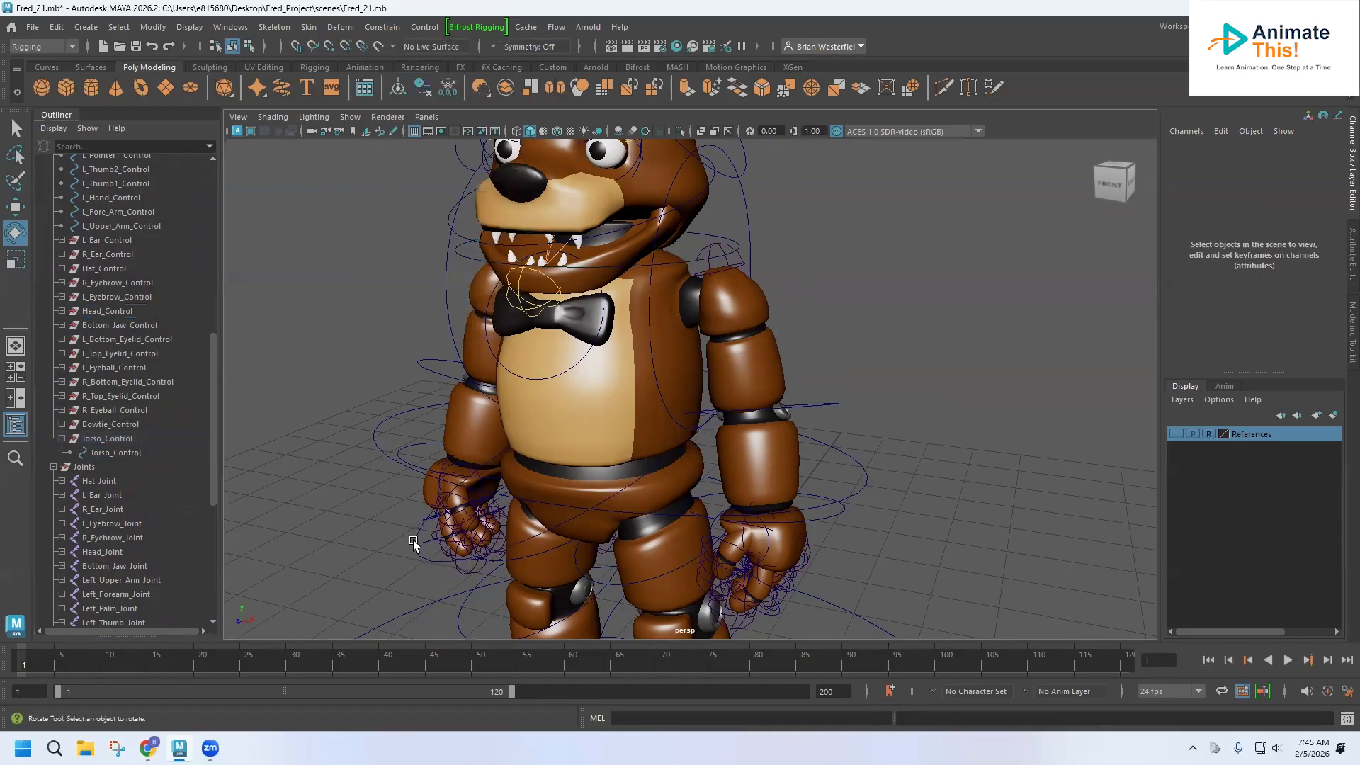
Parent-constrain Bowtie_Control to the Torso_Control curve.
click(414, 540)
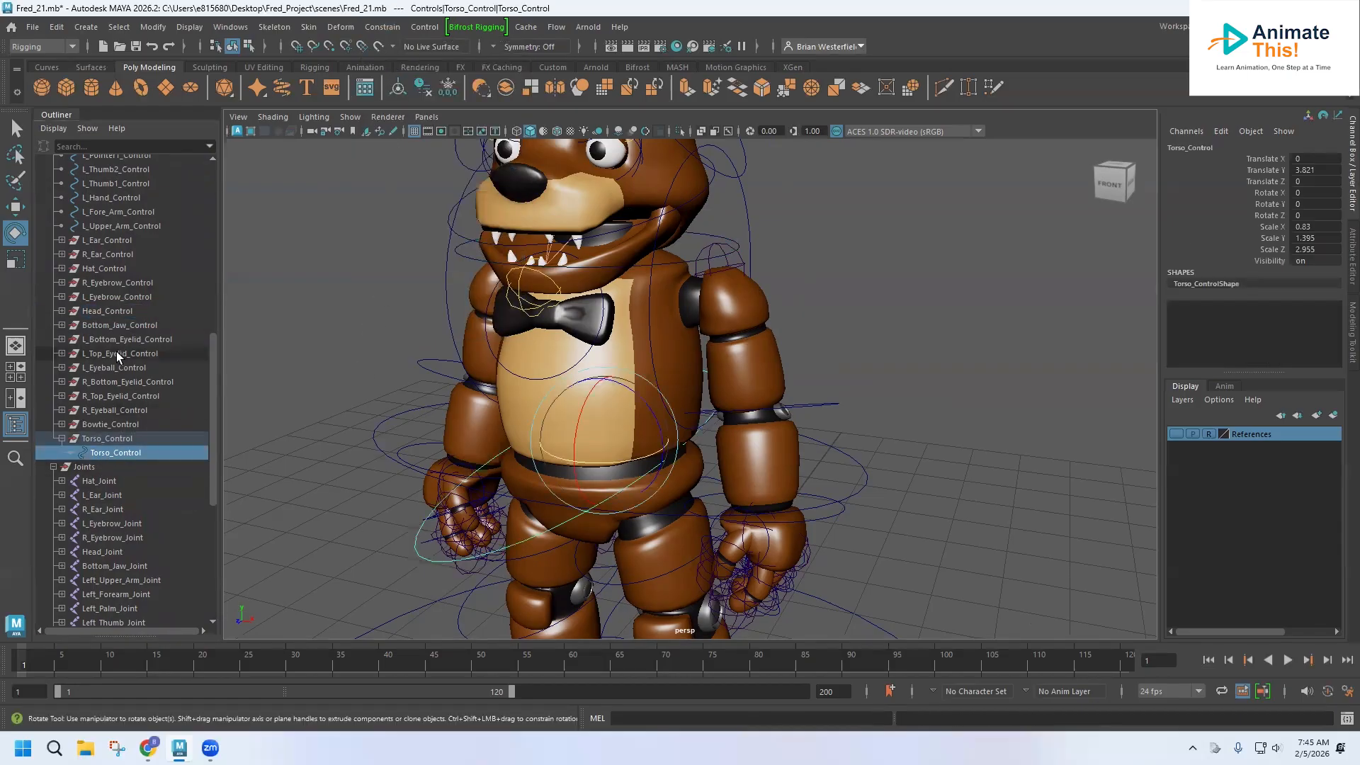
ctrl+click(105, 424)
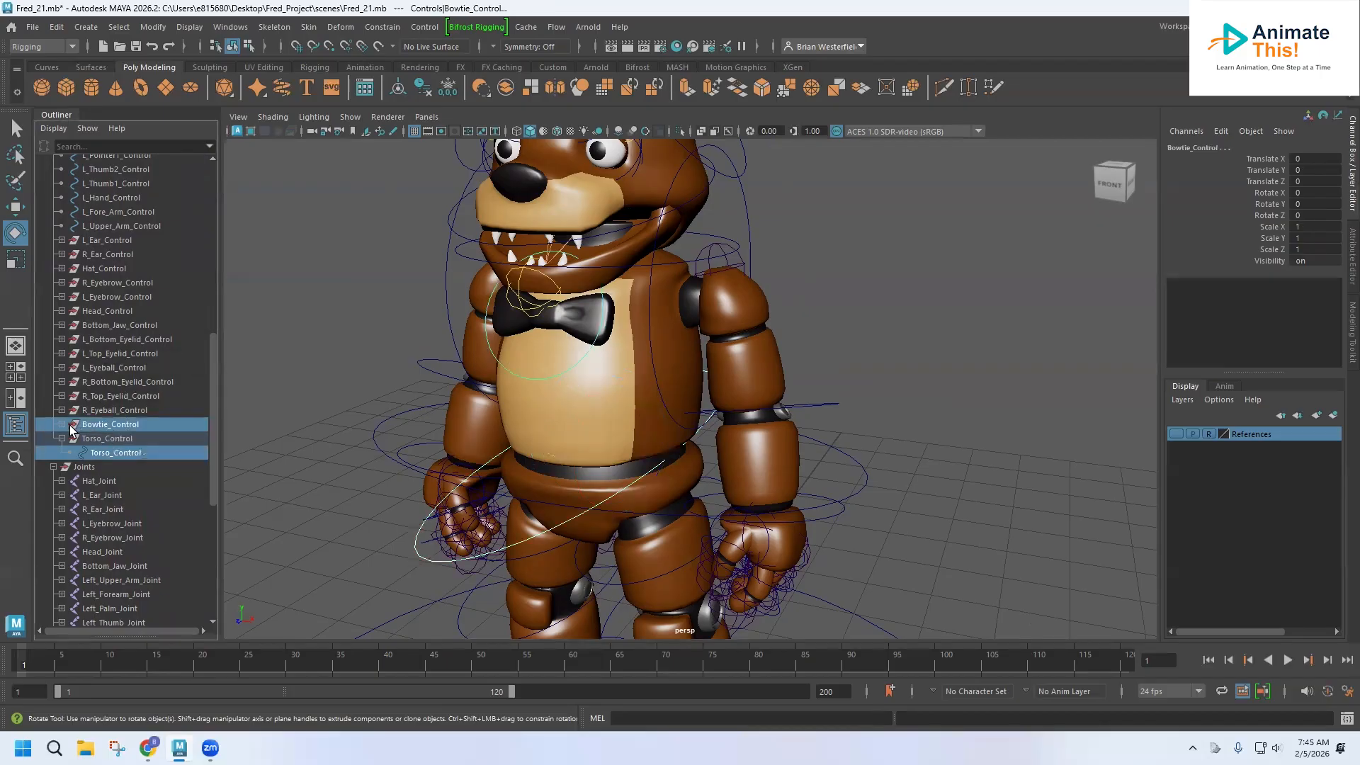
click(382, 27)
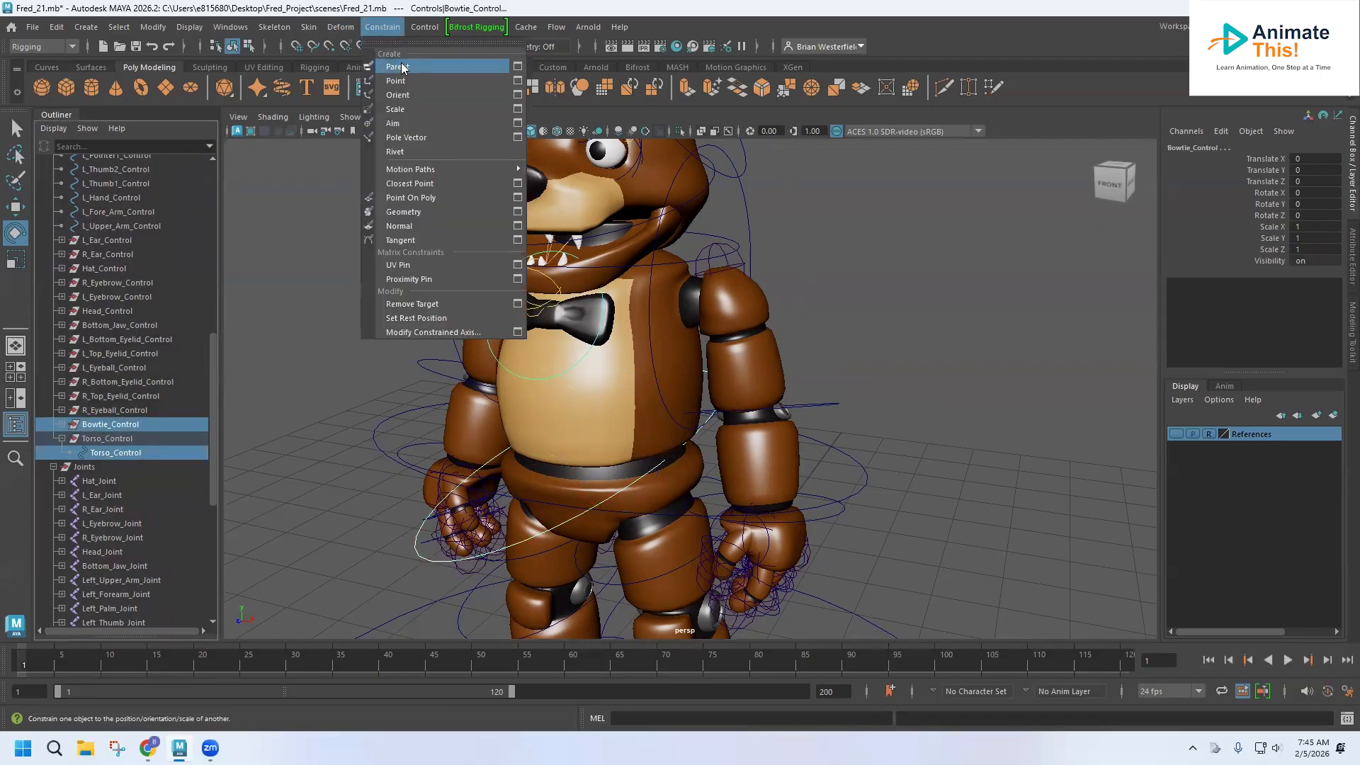
click(401, 70)
click(401, 543)
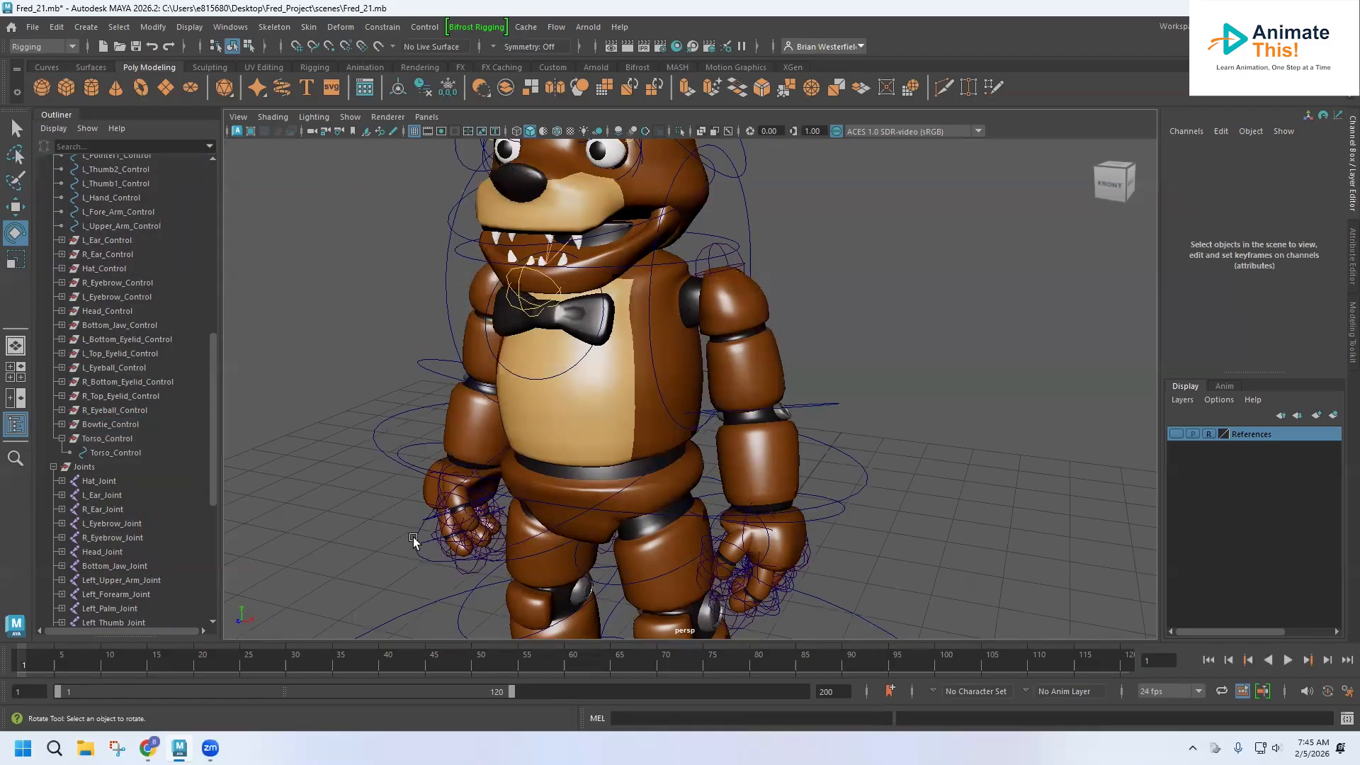
Test the constraints by rotating the torso and head controls, and undo the head rotation.
click(555, 493)
mouse_move(557, 457)
mouse_down()
mouse_move(515, 458)
mouse_move(559, 459)
mouse_up()
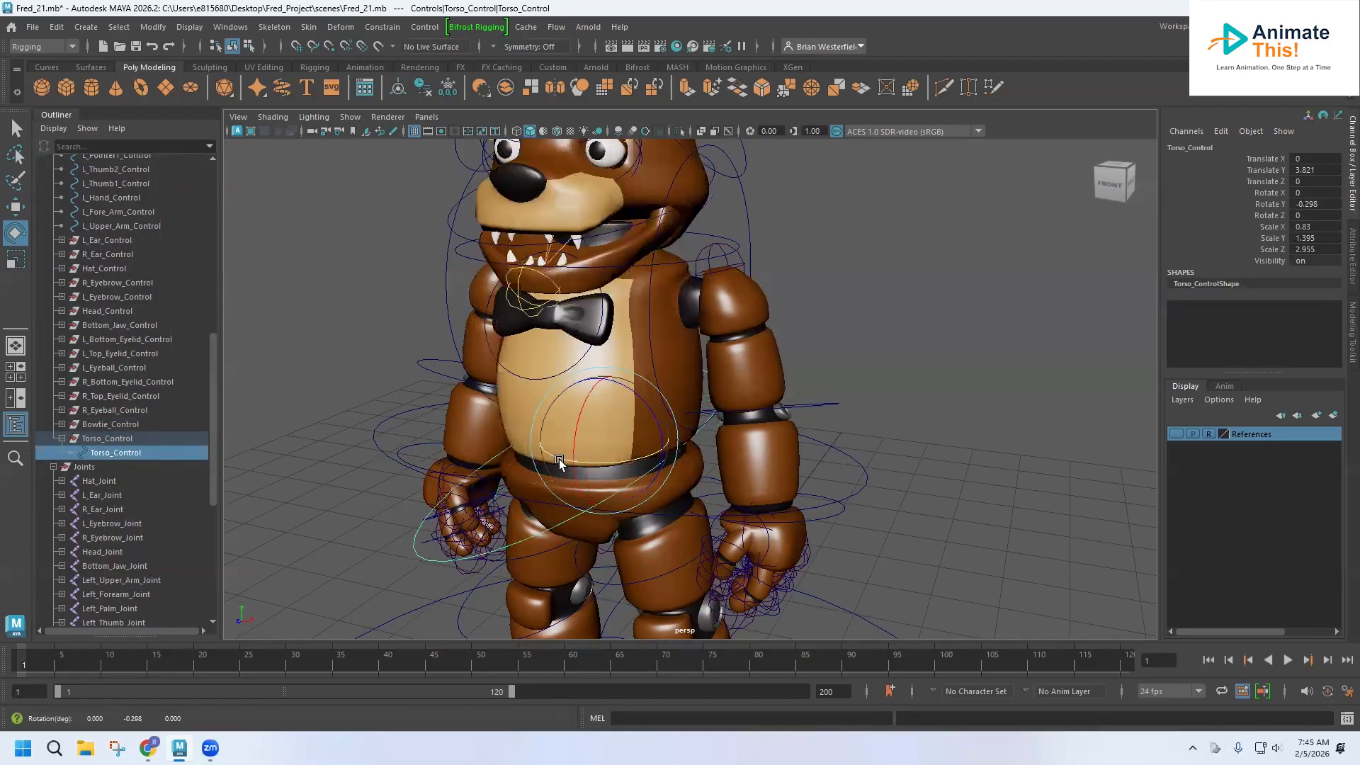
click(465, 253)
mouse_move(581, 255)
mouse_down()
mouse_move(560, 255)
mouse_move(586, 257)
mouse_up()
key(ctrl+z)
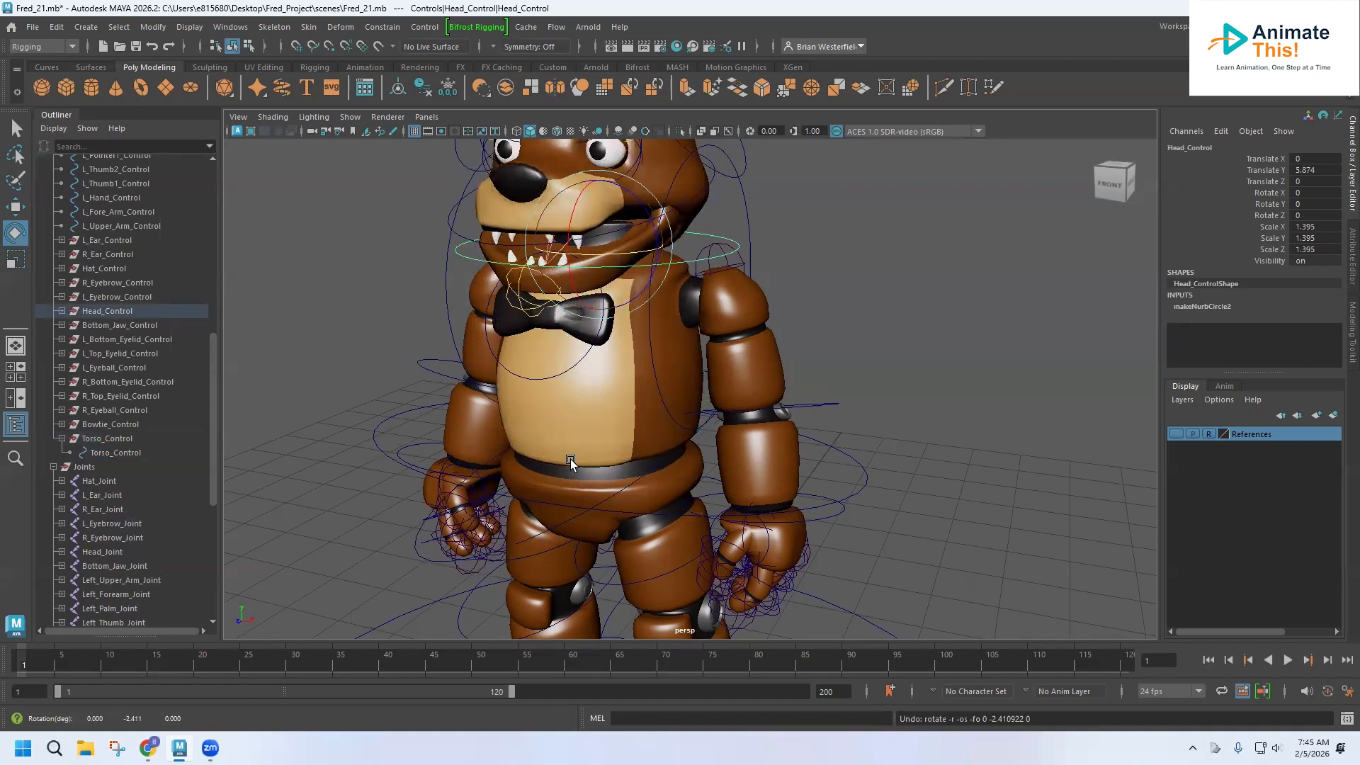
Select the Waist_Control curve around the waist and group it.
alt+drag(446, 542, 360, 522)
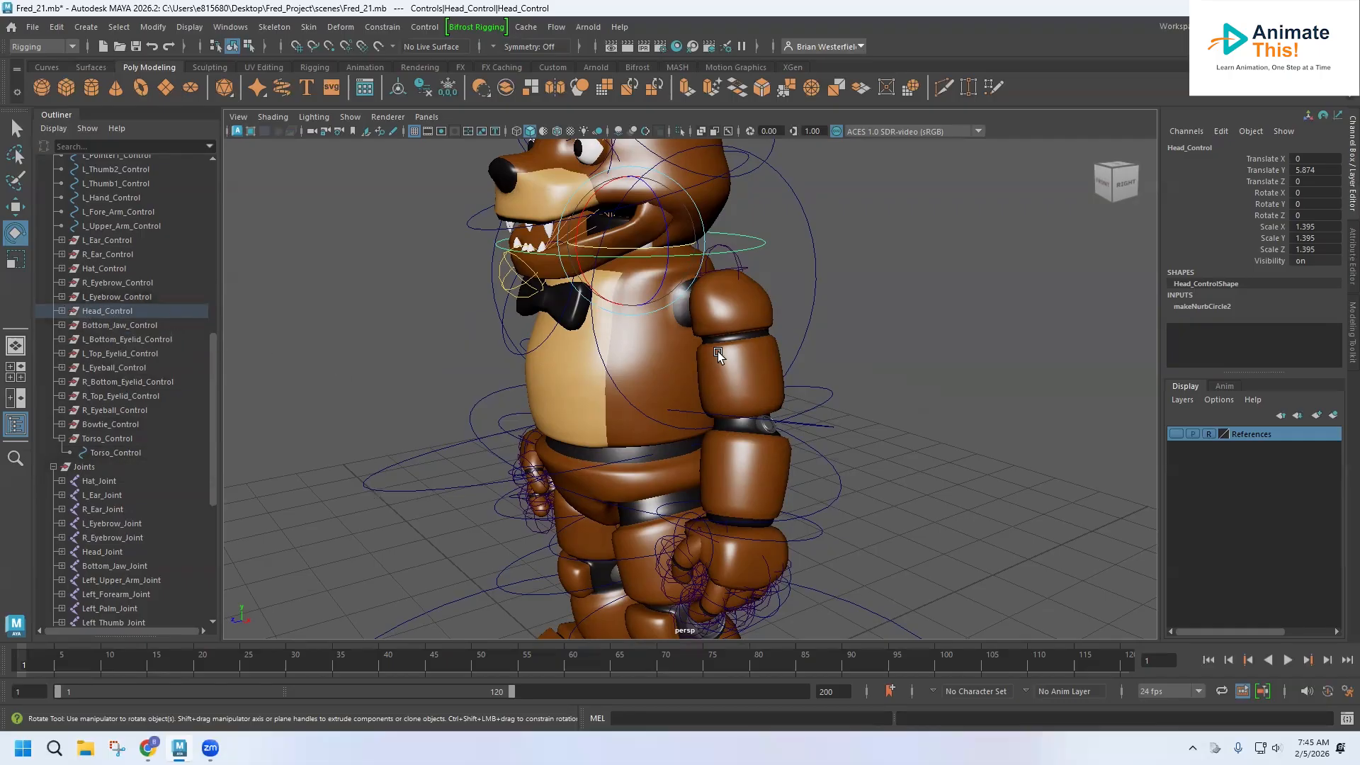
alt+drag(581, 371, 635, 452)
alt+middle_drag(635, 452, 606, 396)
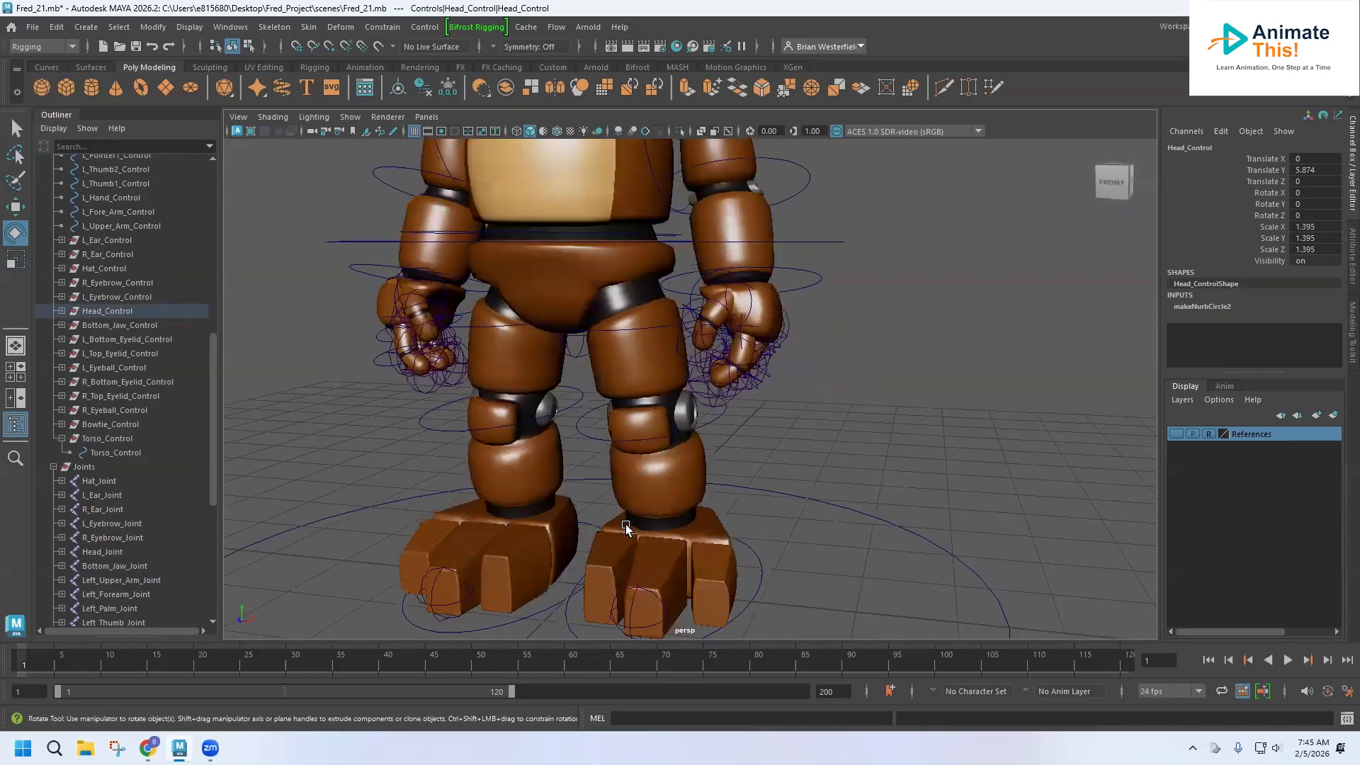
alt+drag(597, 336, 592, 373)
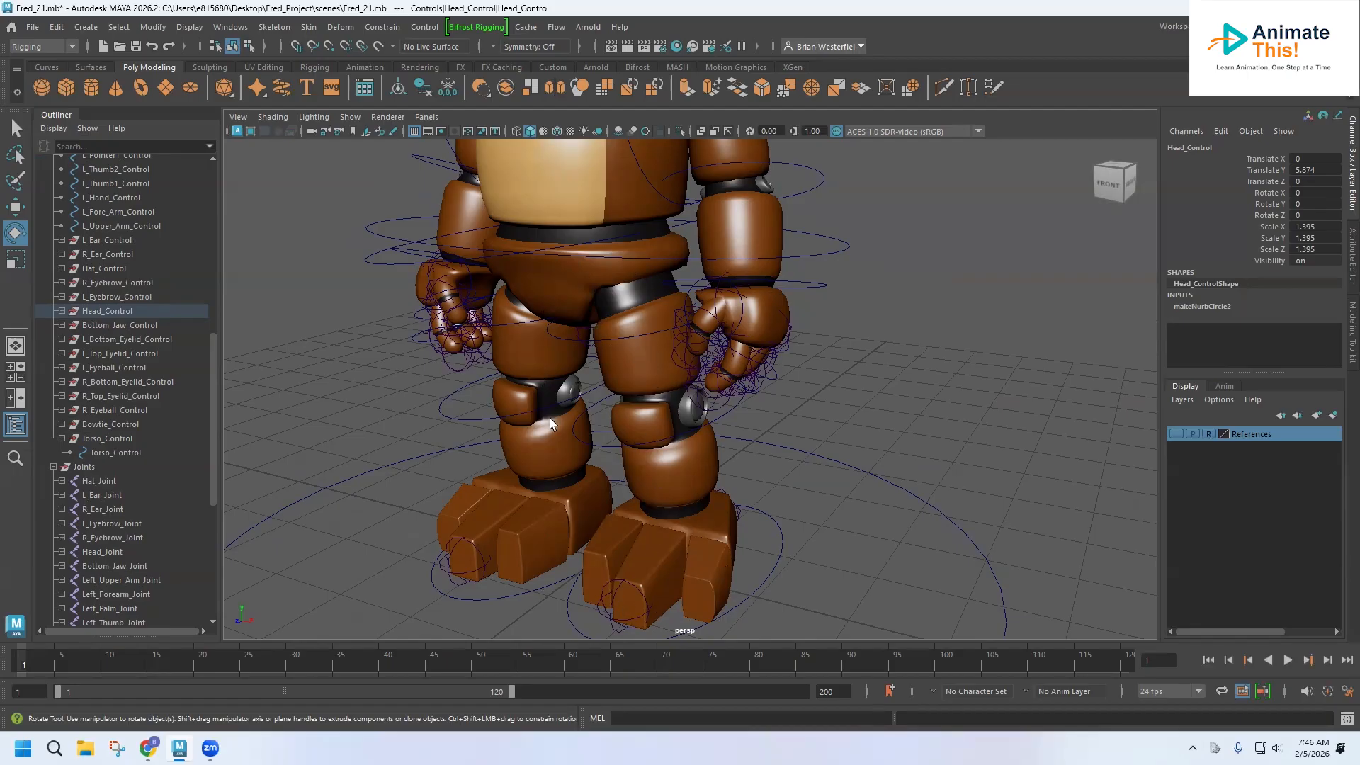
alt+drag(572, 328, 451, 211)
click(403, 190)
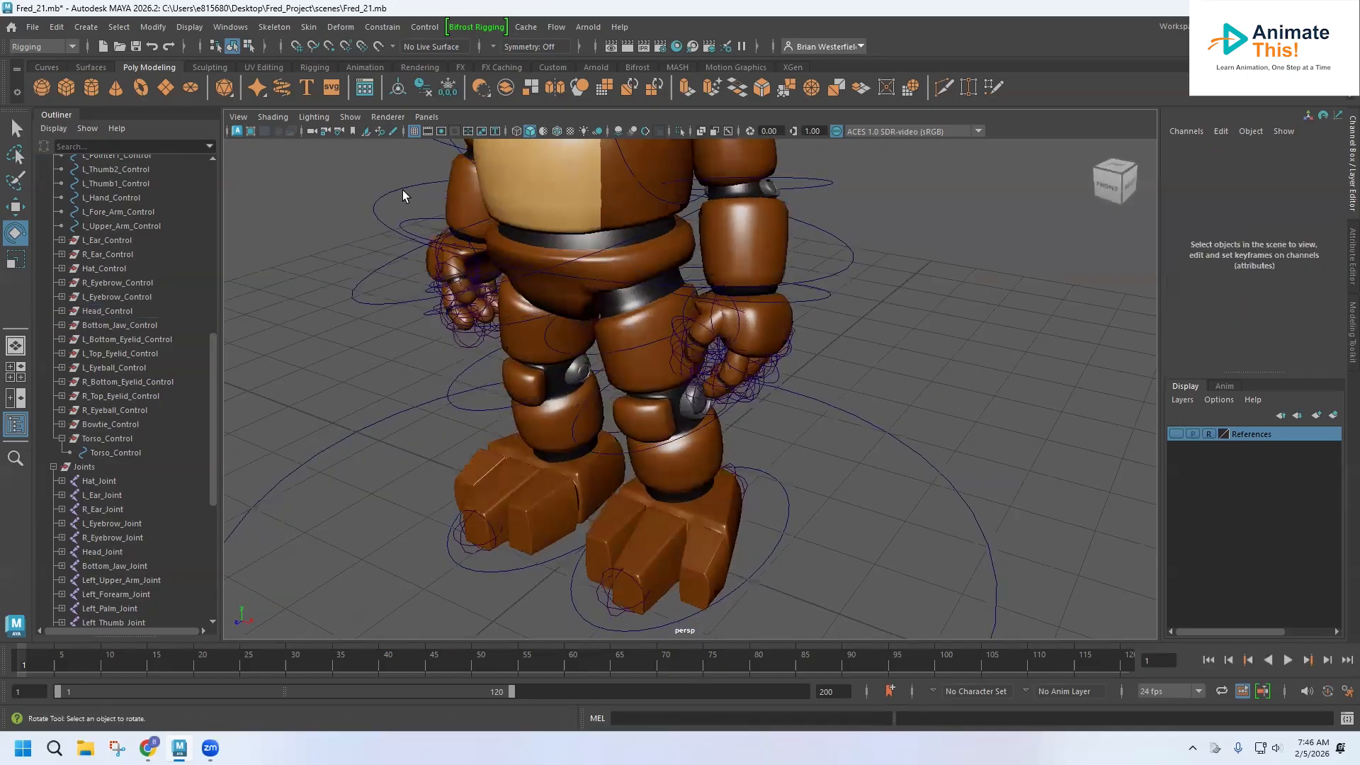
click(400, 188)
scroll(174, 360, up, 10)
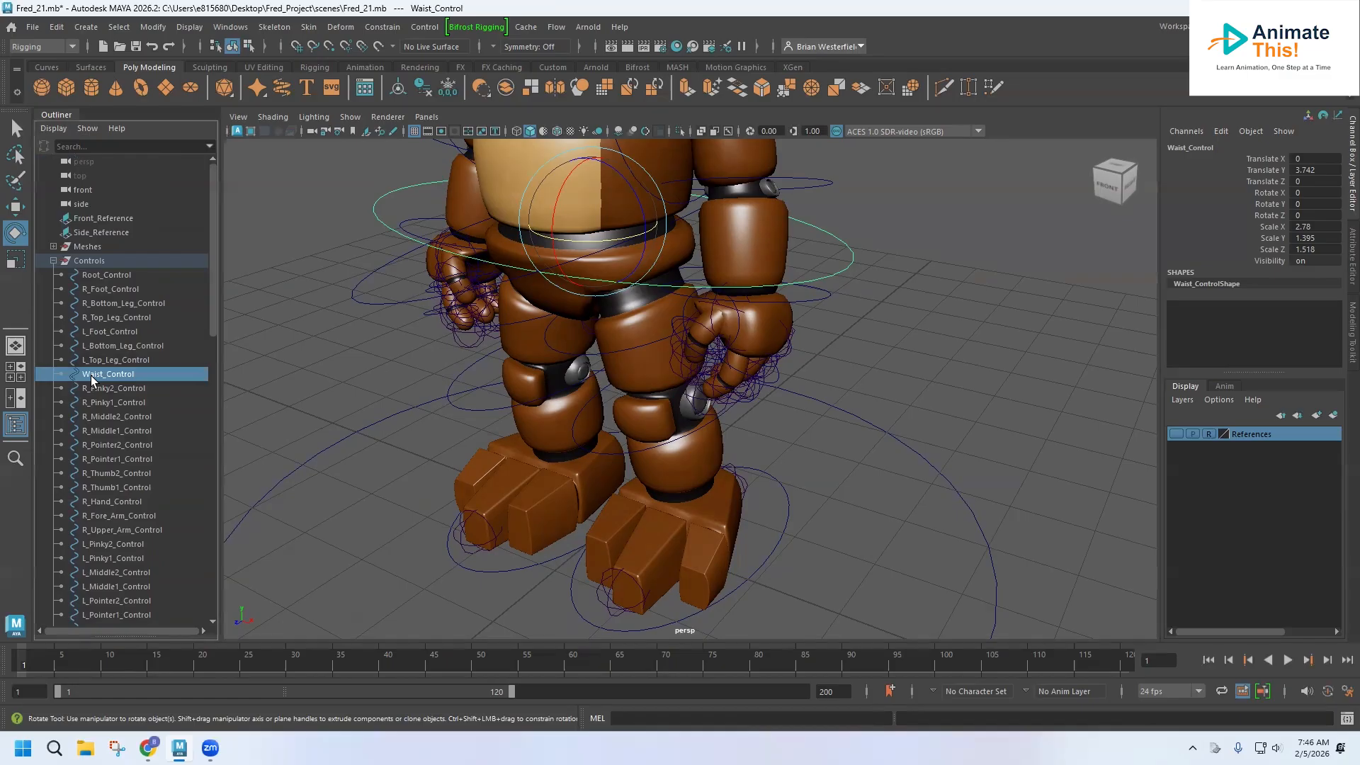
key(ctrl+g)
scroll(122, 499, down, 10)
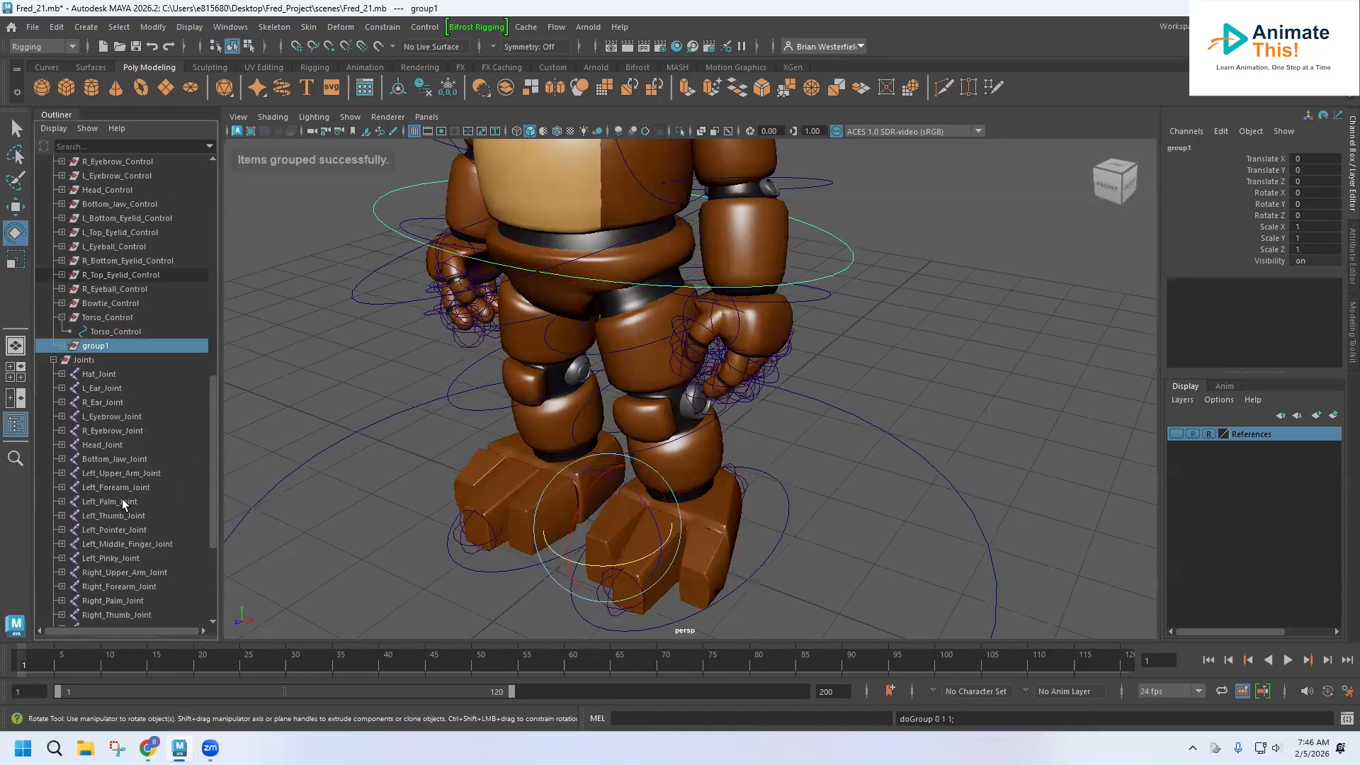
scroll(122, 497, up, 8)
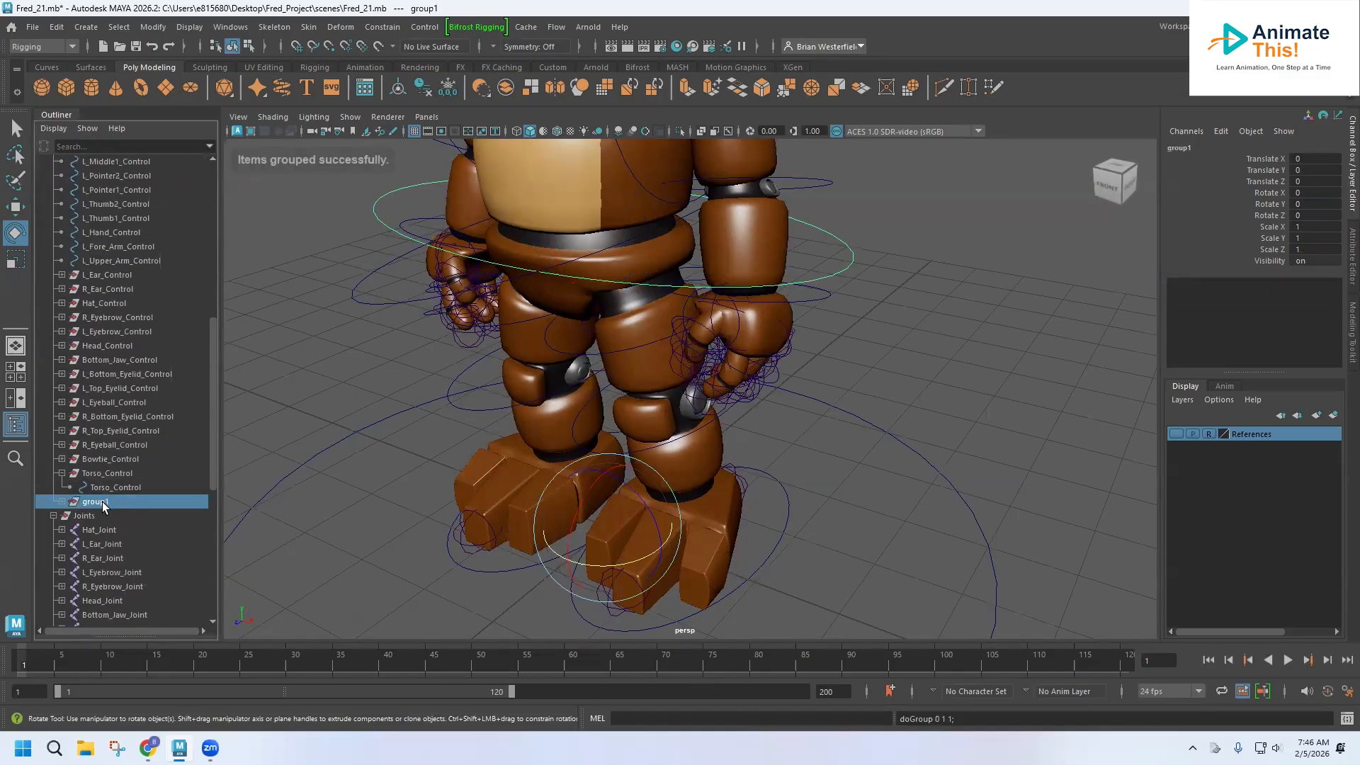
Rename the new group Waist_Control.
double_click(102, 502)
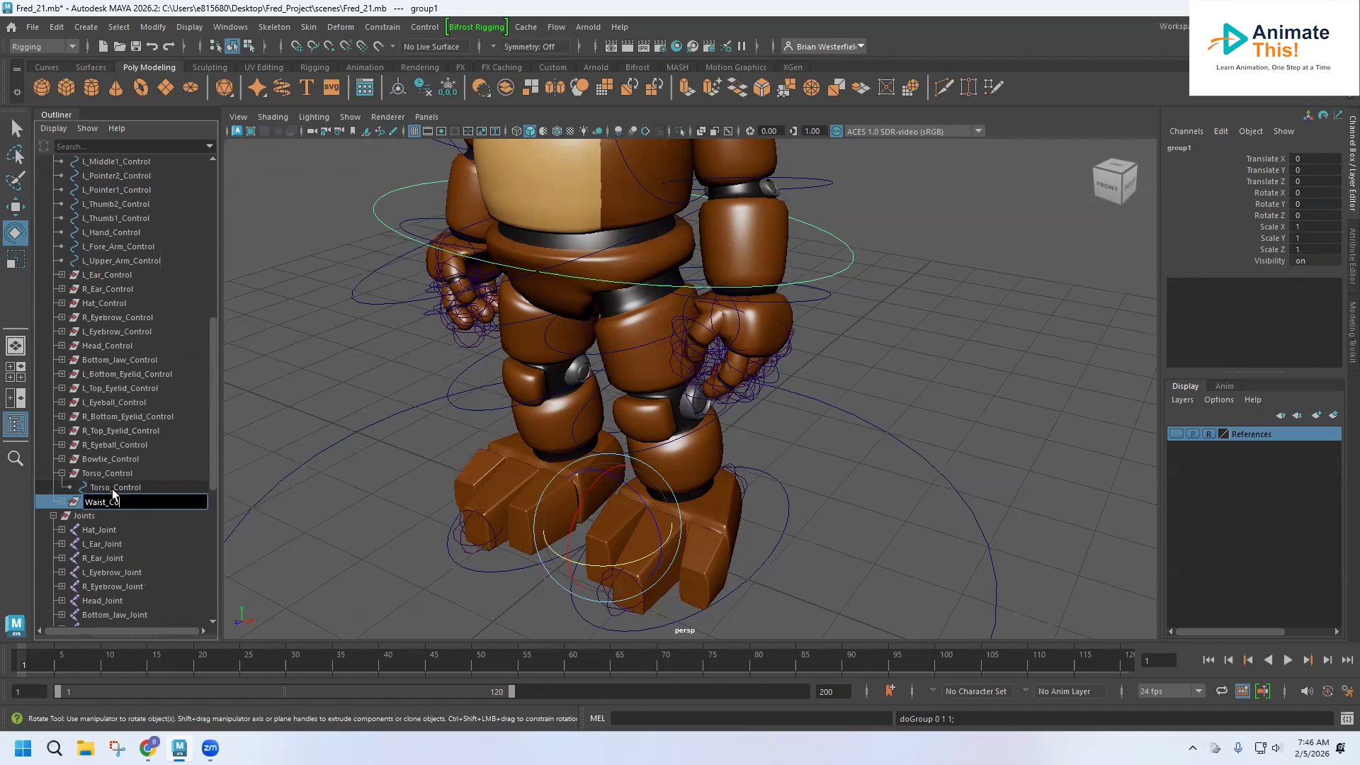
text(Waist_Control)
key(Return)
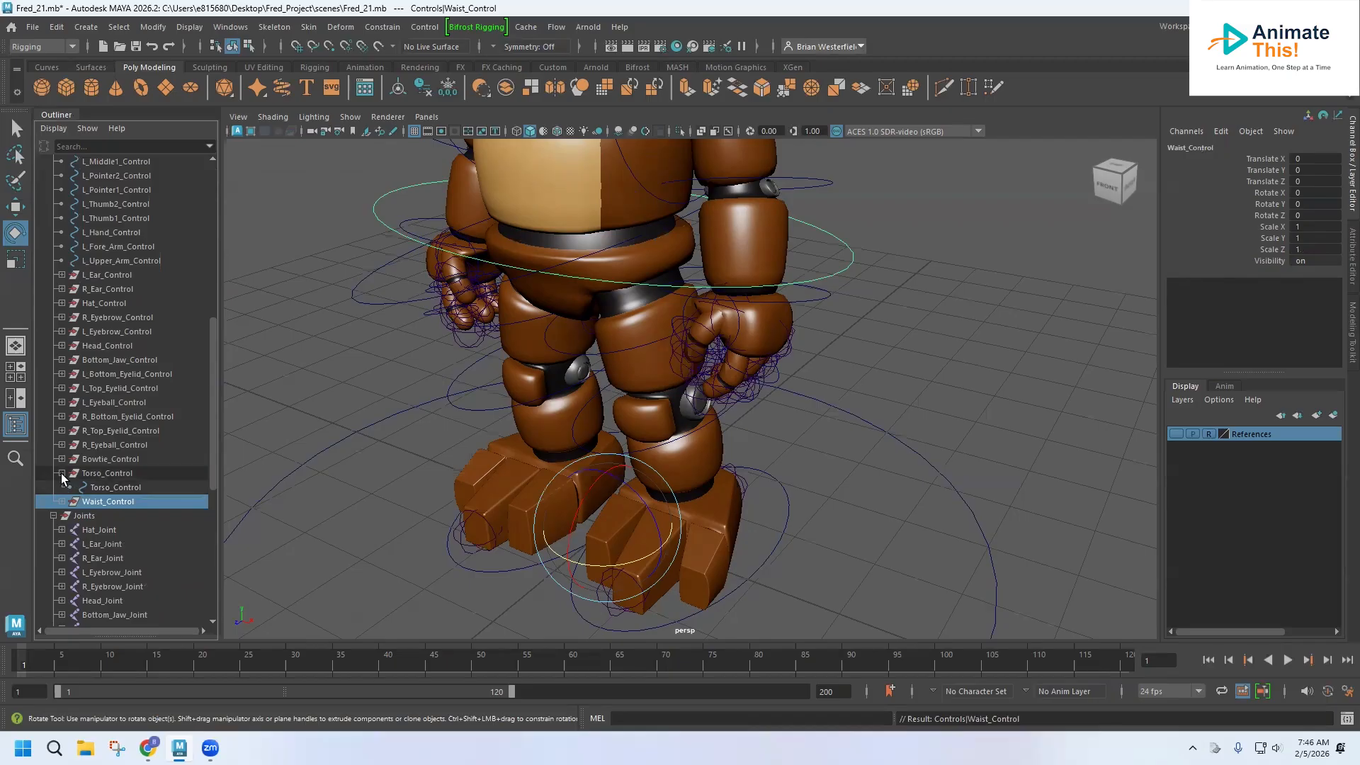
Expand the Torso_Control and Waist_Control groups in the Outliner to check the waist curve inside.
click(62, 473)
click(61, 488)
click(126, 505)
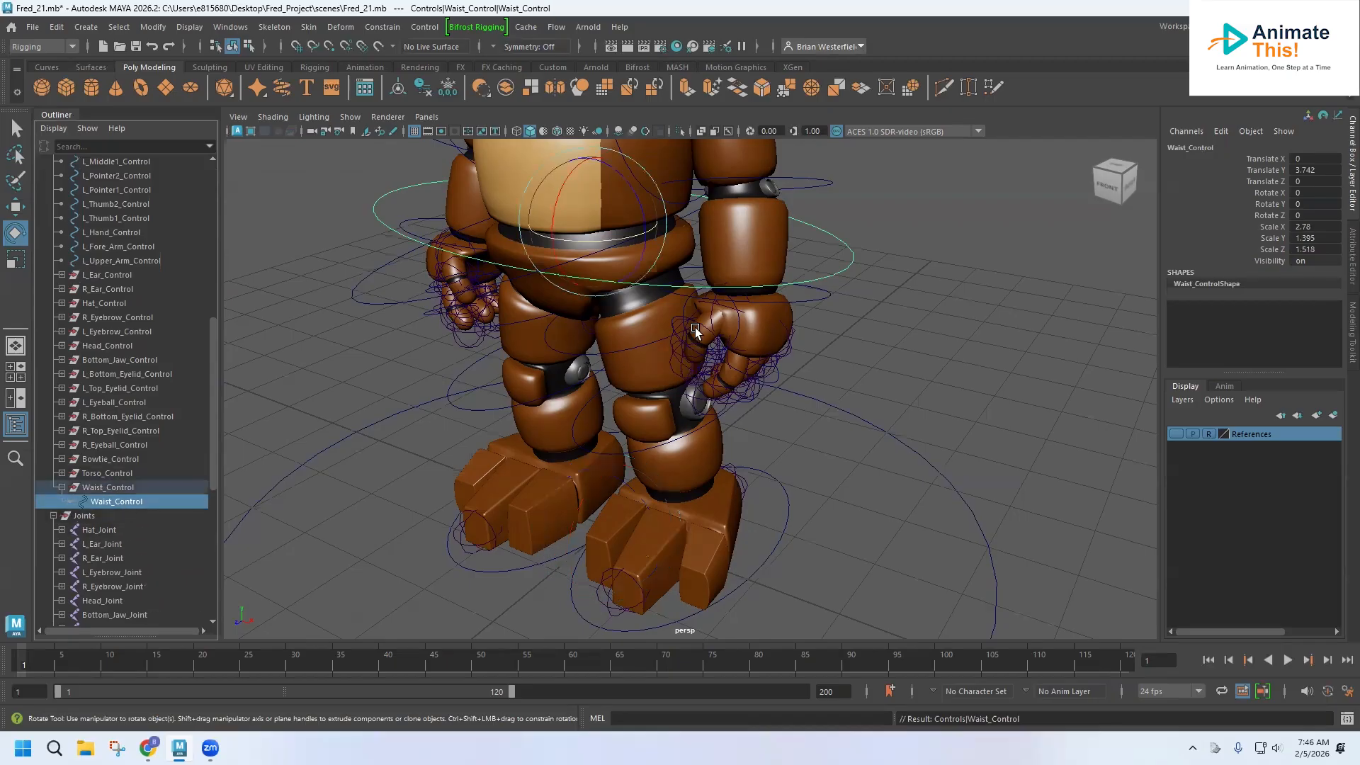
scroll(191, 518, down, 5)
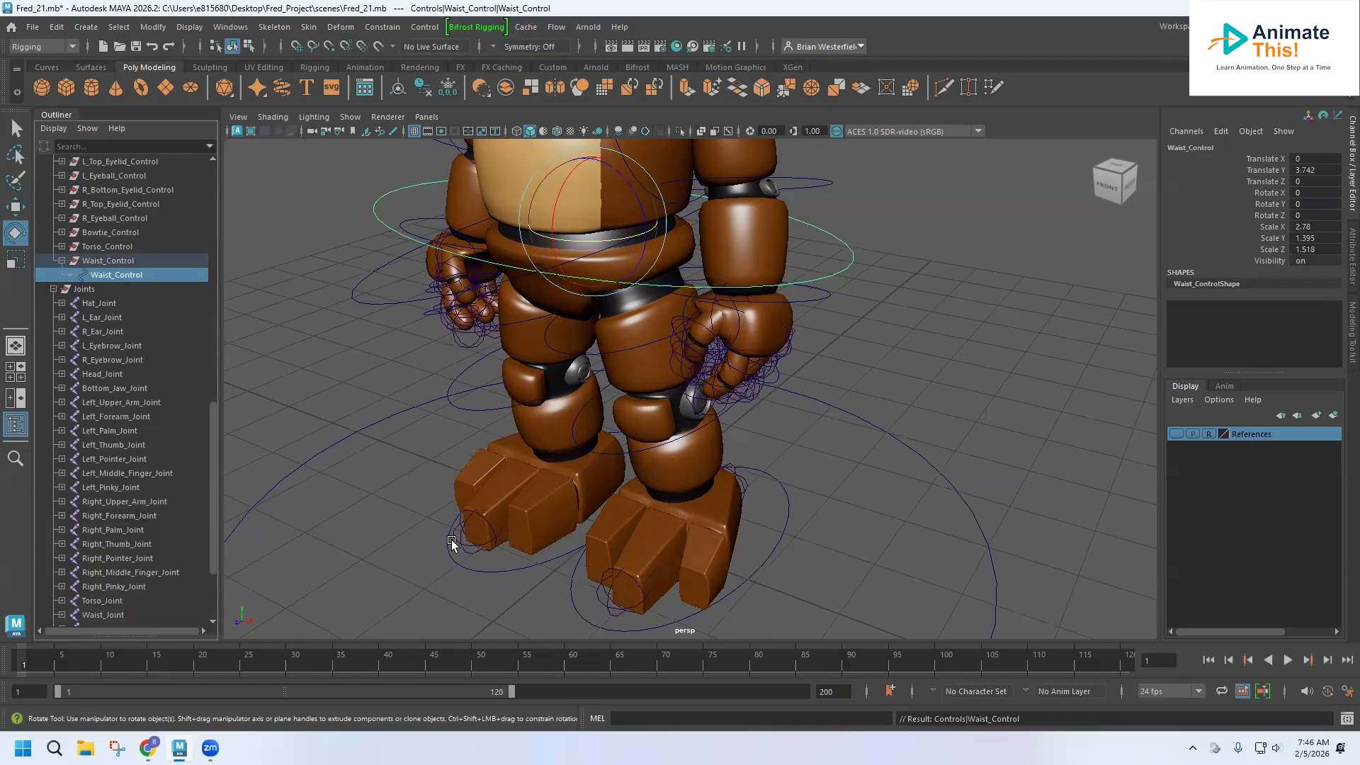
scroll(154, 547, down, 3)
Bind the waist mesh to Waist_Joint with Bind Skin.
click(112, 504)
key(space)
scroll(937, 569, up, 4)
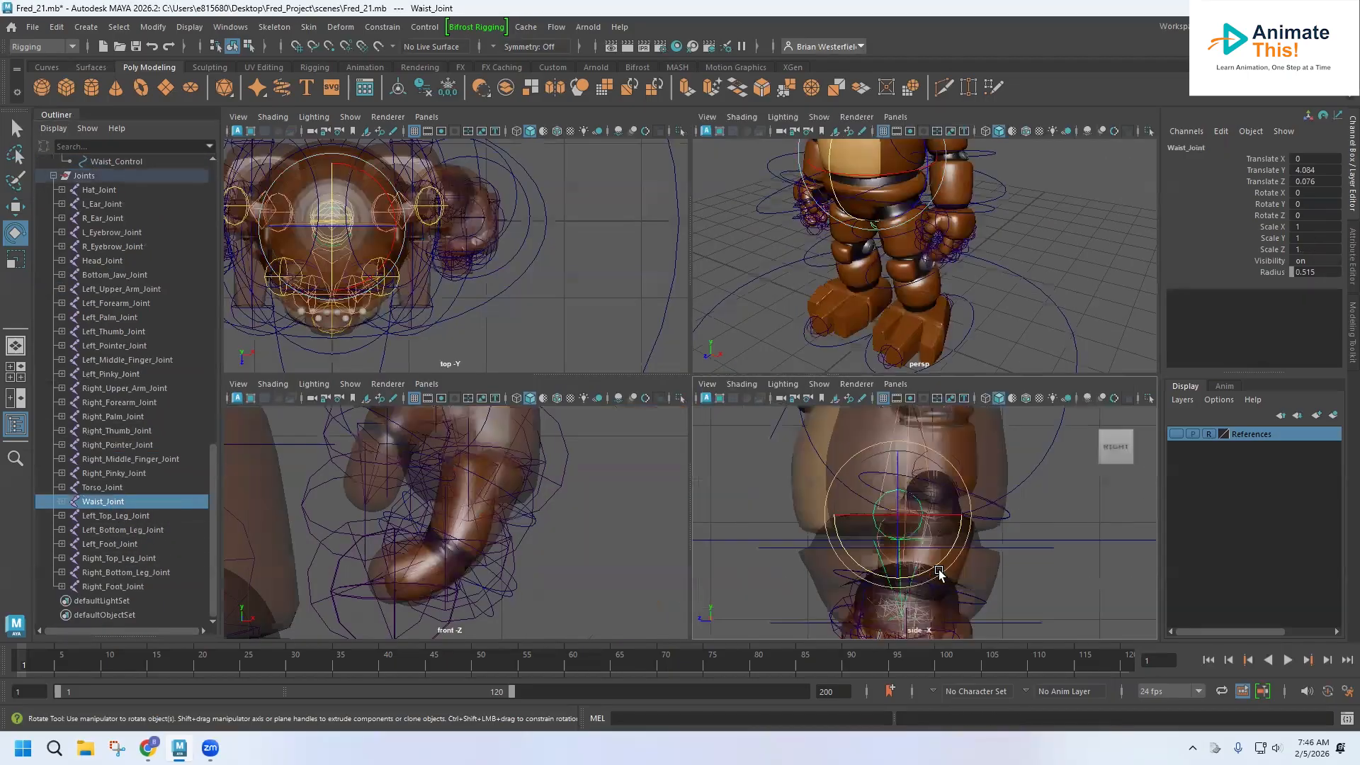
alt+middle_drag(945, 551, 932, 509)
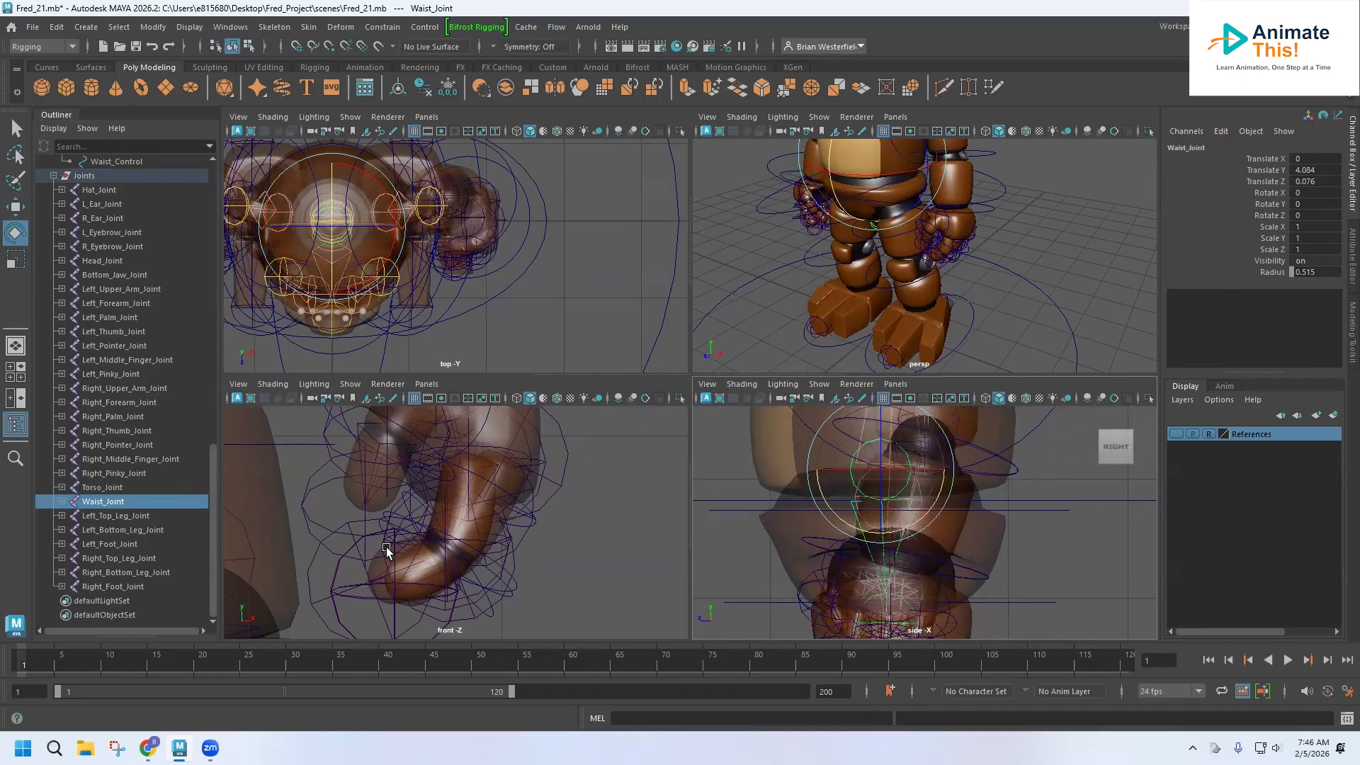
key(space)
alt+middle_drag(619, 302, 605, 399)
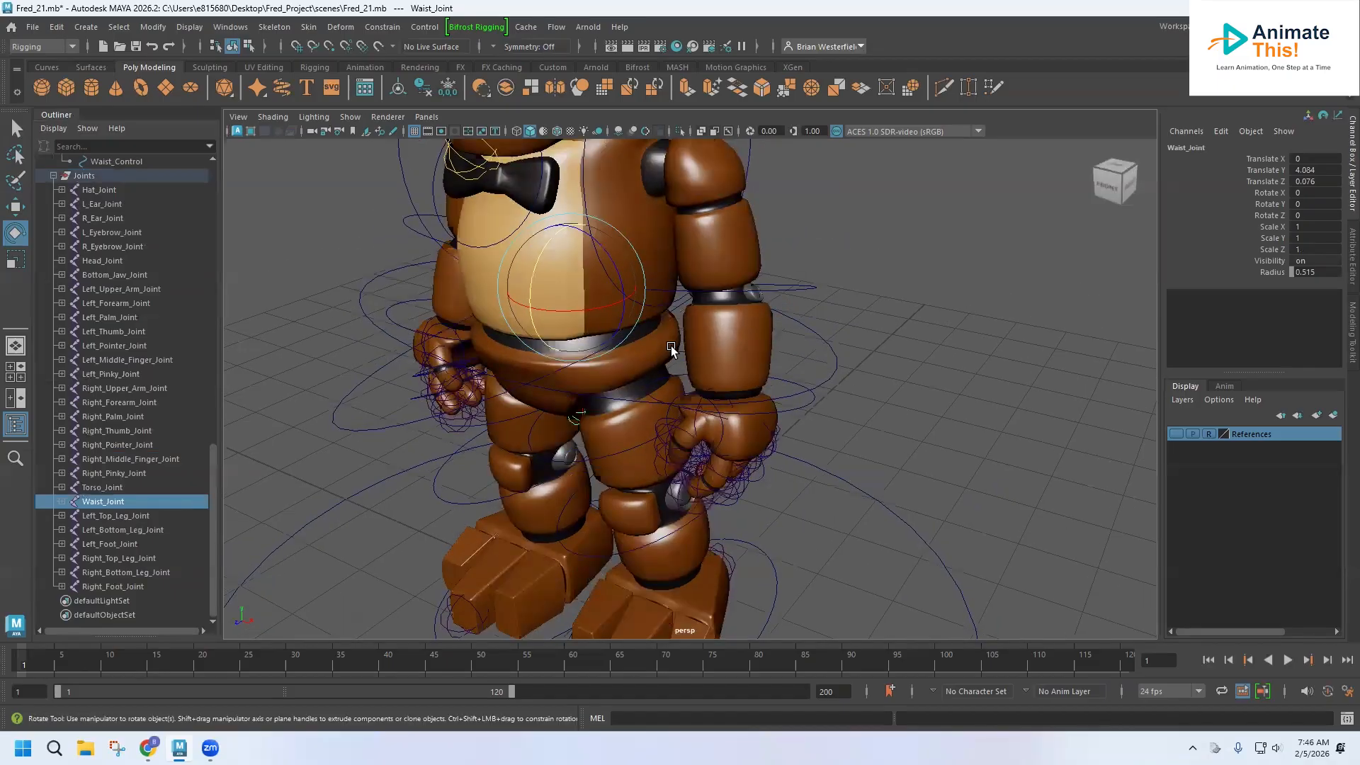
click(672, 348)
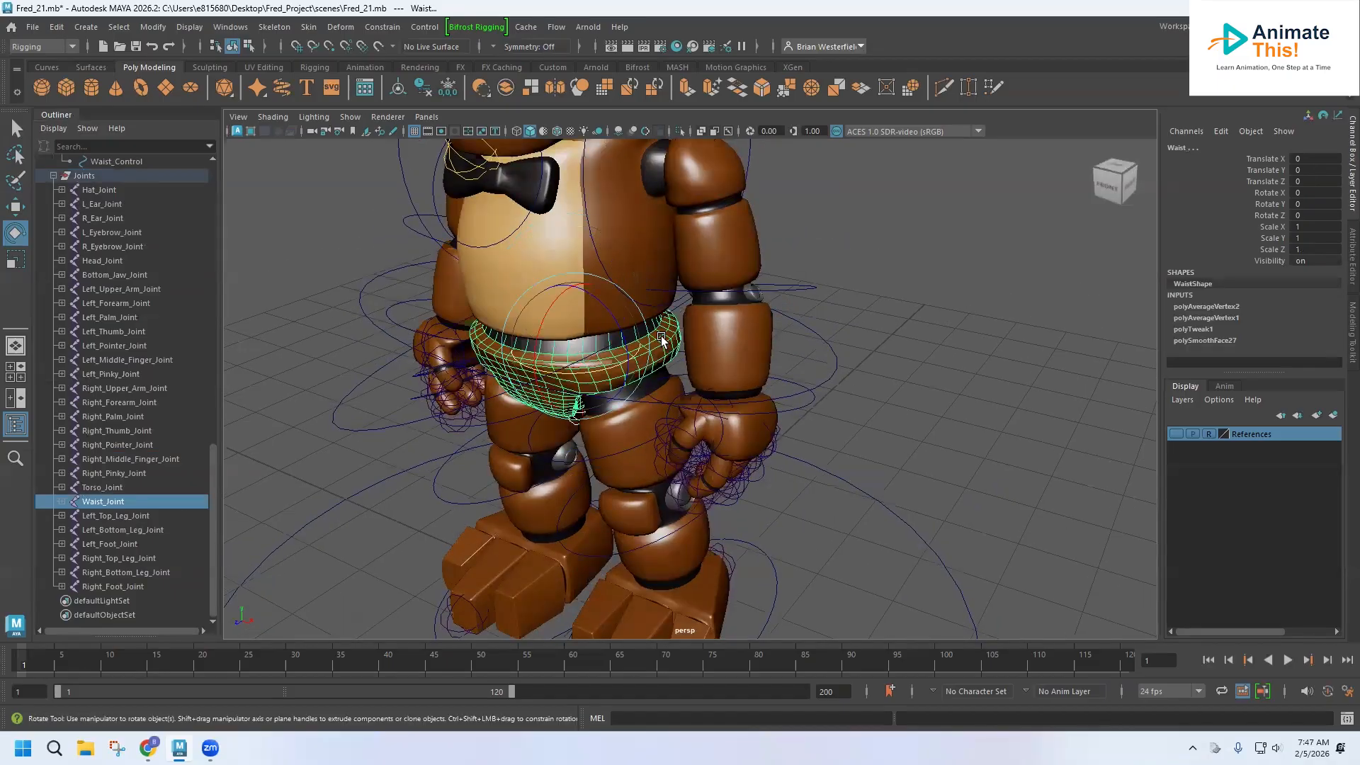
click(309, 27)
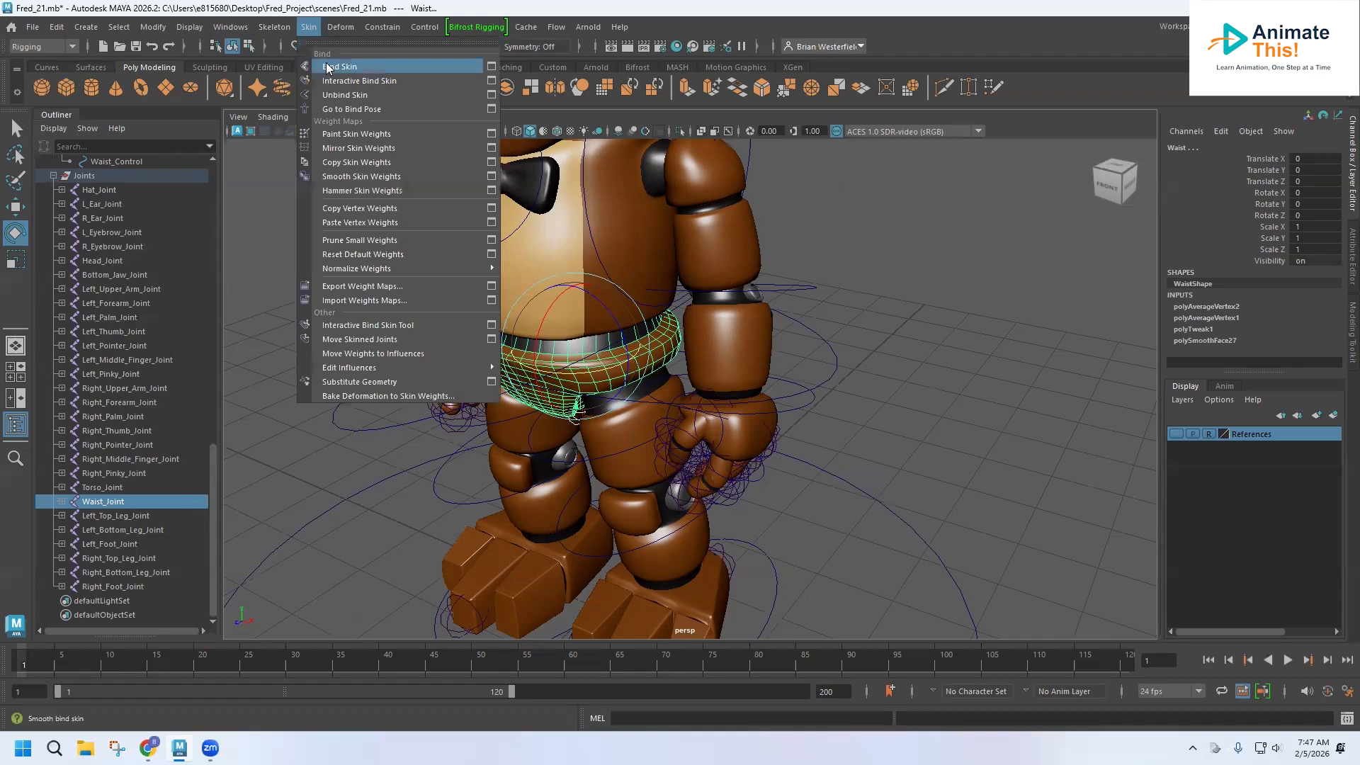
click(327, 67)
Test the waist binding by rotating Waist_Joint, and undo the rotation.
click(113, 503)
drag(570, 306, 582, 309)
key(ctrl+z)
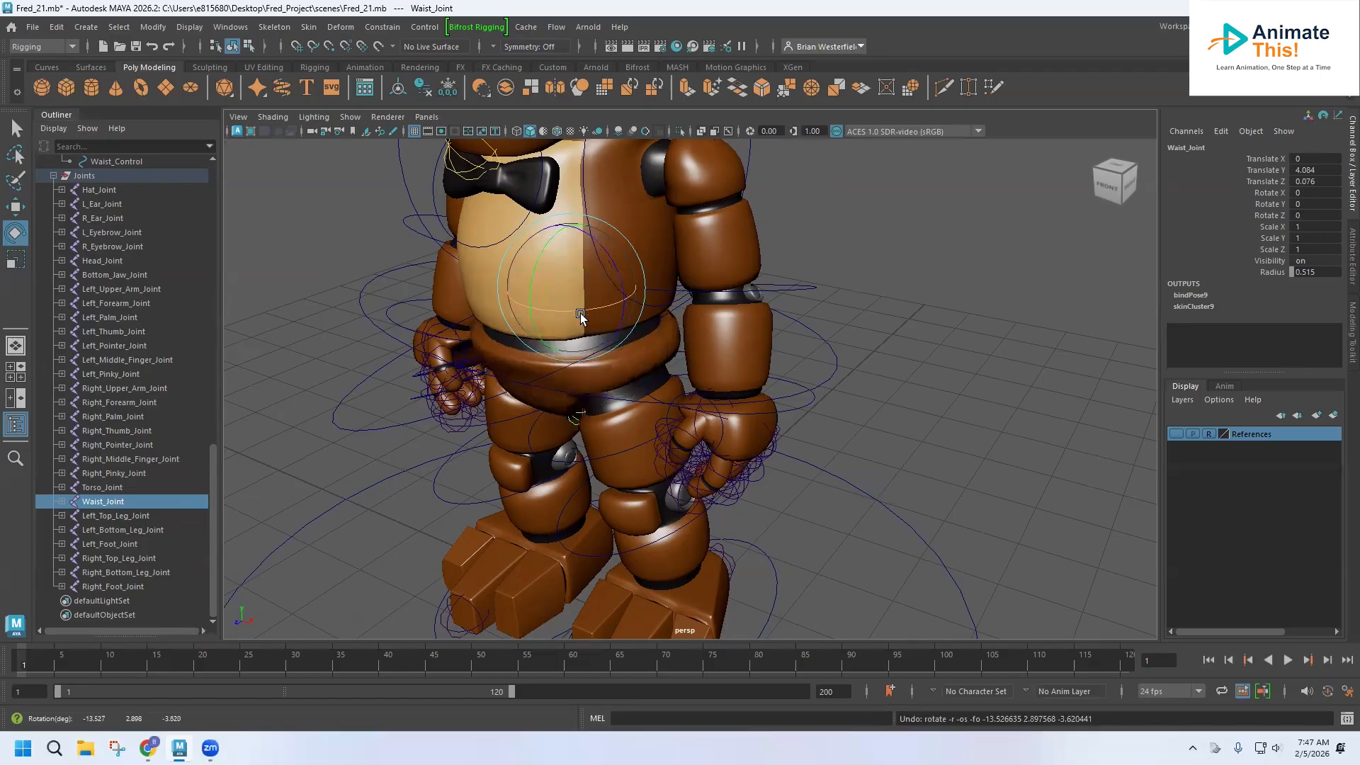
Parent-constrain Waist_Joint to the Waist_Control curve.
alt+drag(555, 398, 585, 358)
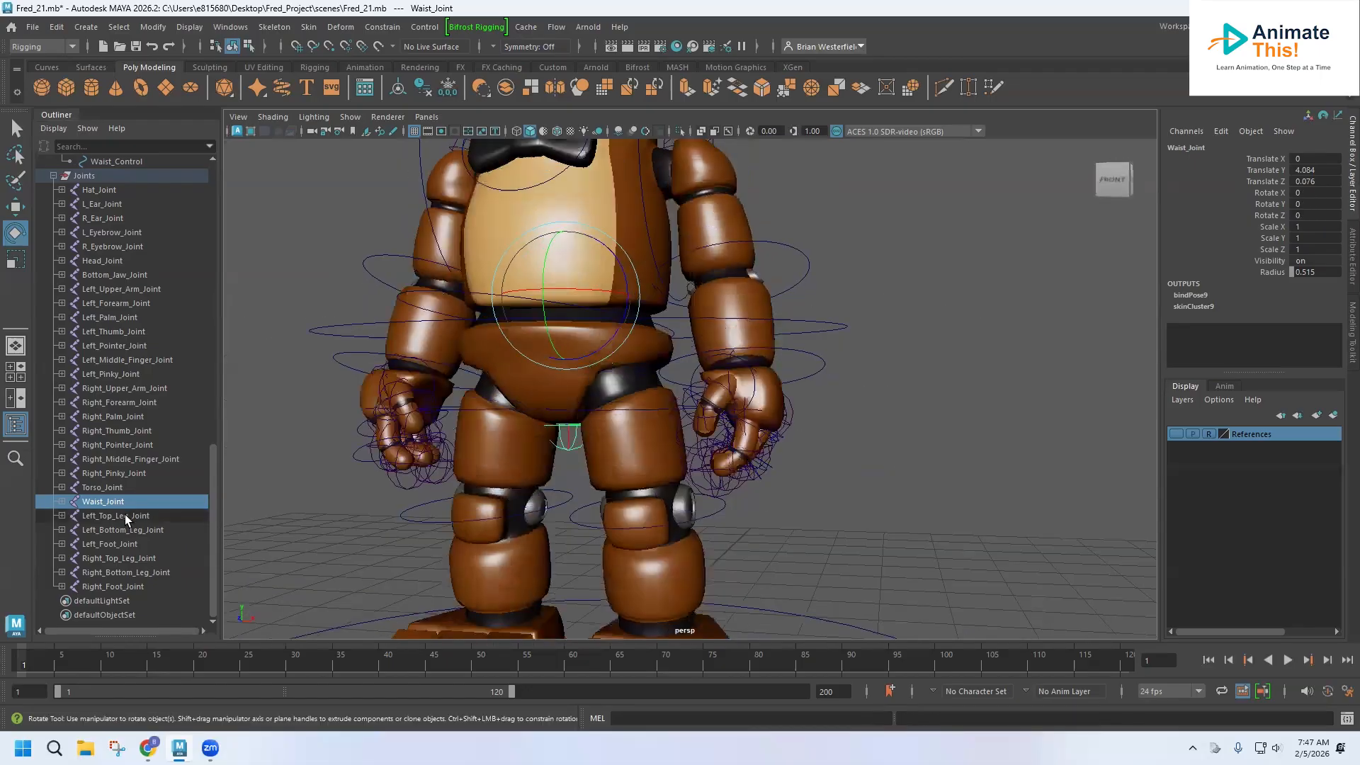
scroll(117, 483, up, 5)
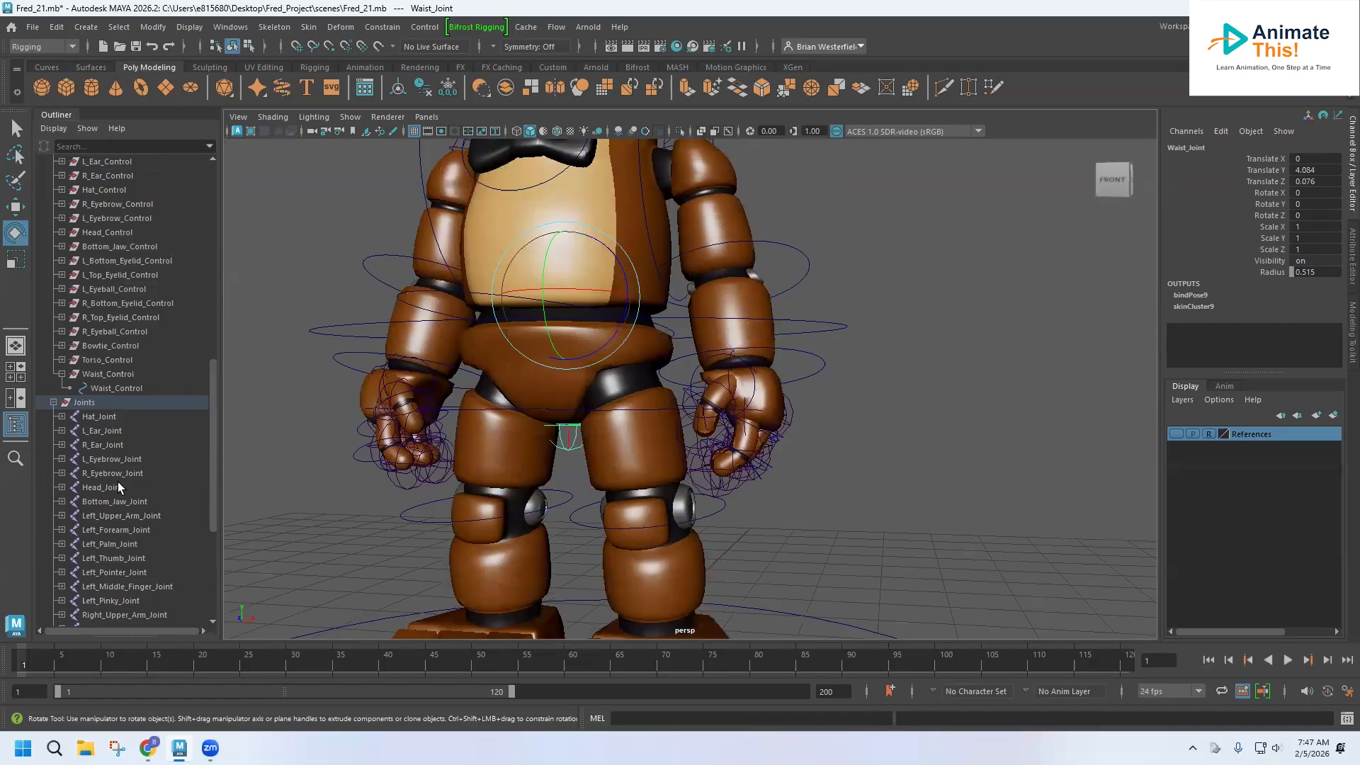
click(109, 389)
scroll(110, 405, down, 5)
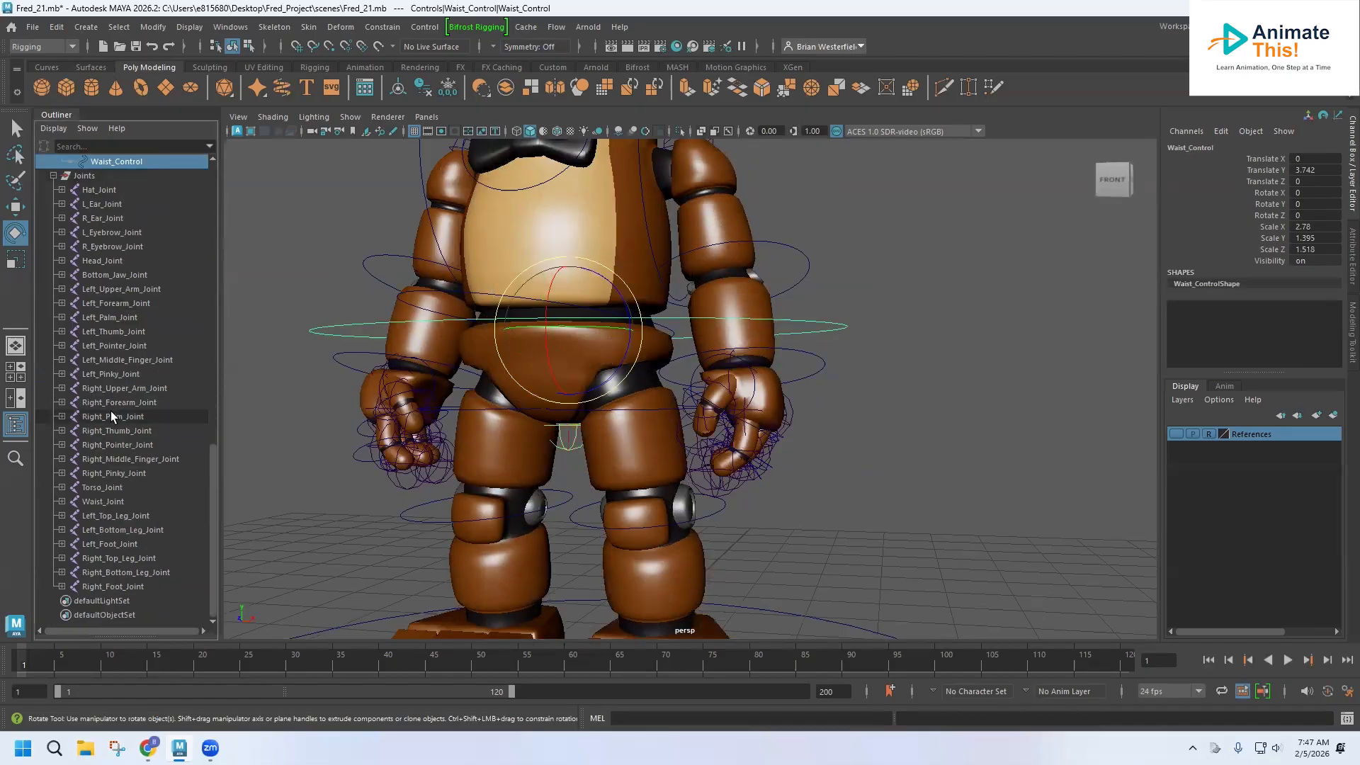
ctrl+click(107, 502)
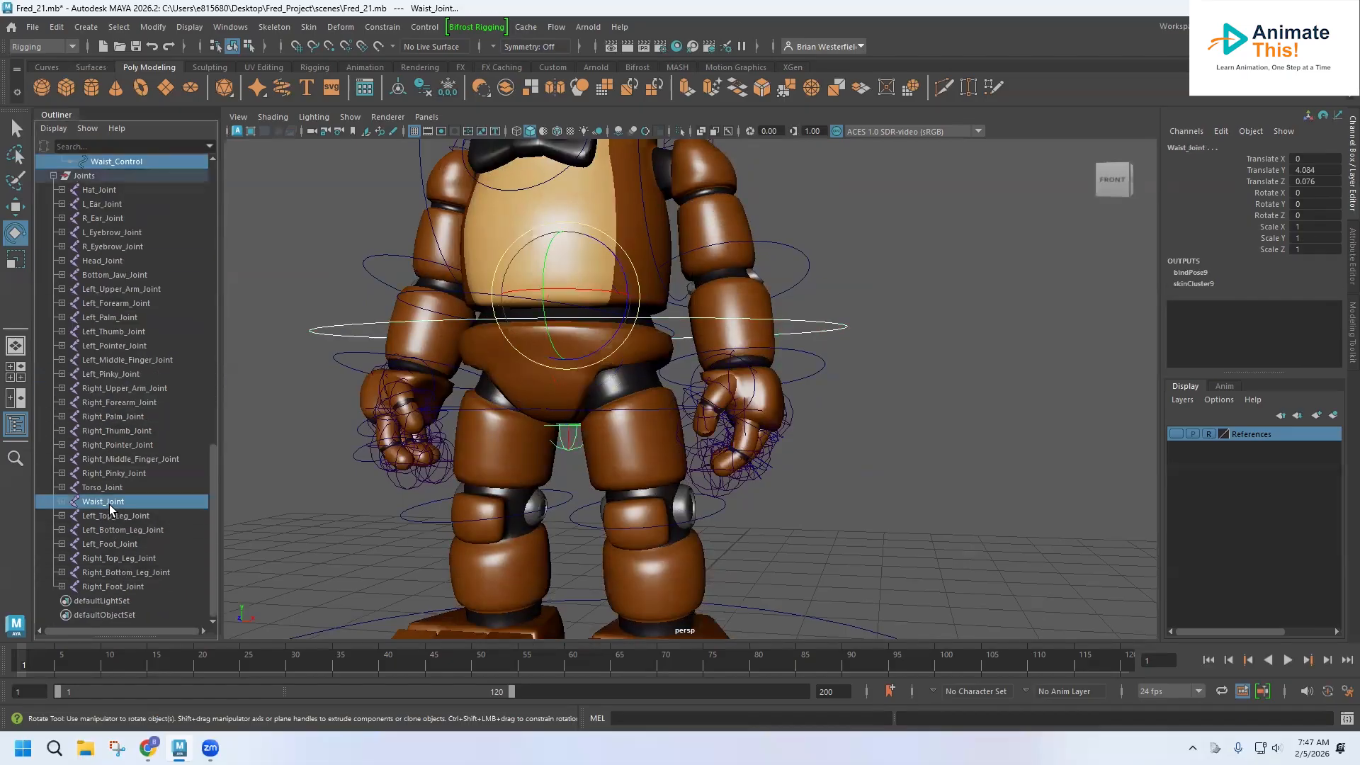
click(382, 27)
click(395, 65)
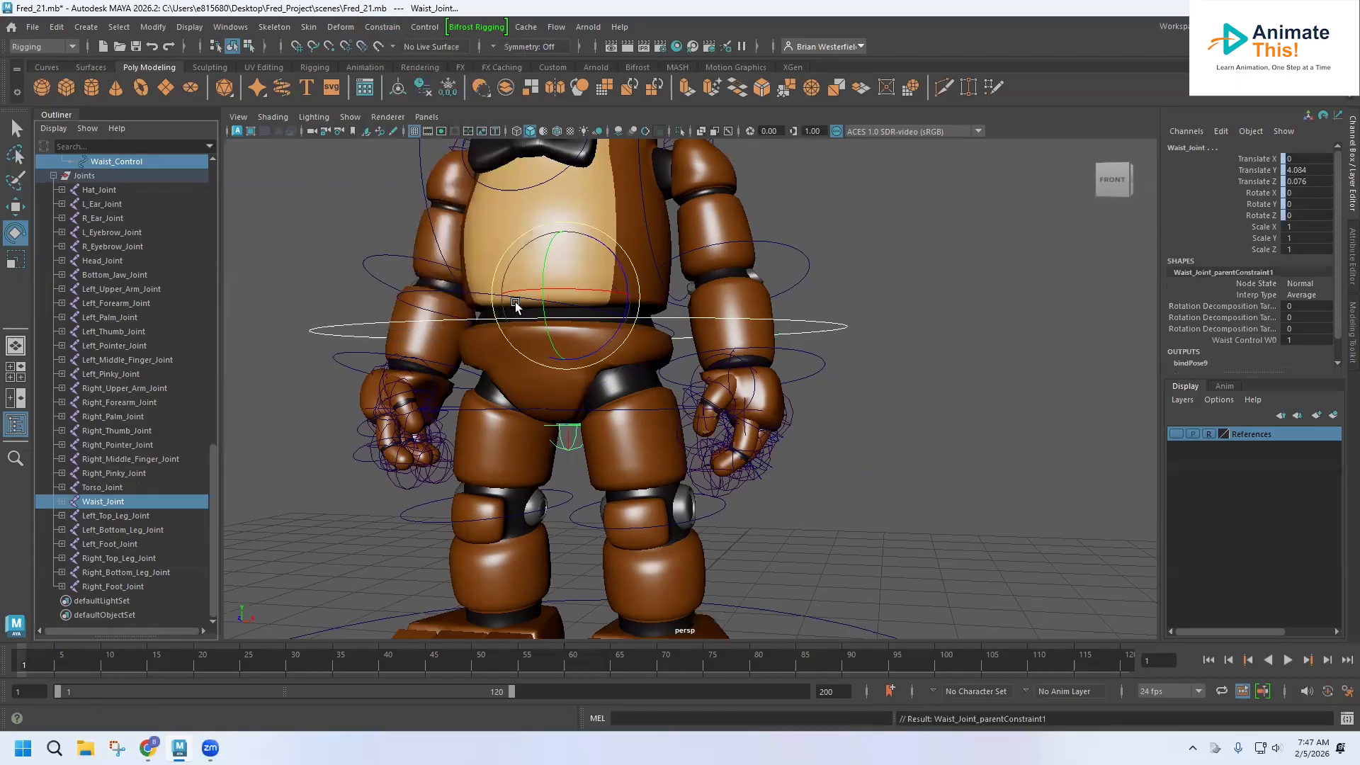
Test the constraint by rotating the Waist_Control curve, and undo the rotation.
alt+drag(553, 303, 489, 357)
click(343, 312)
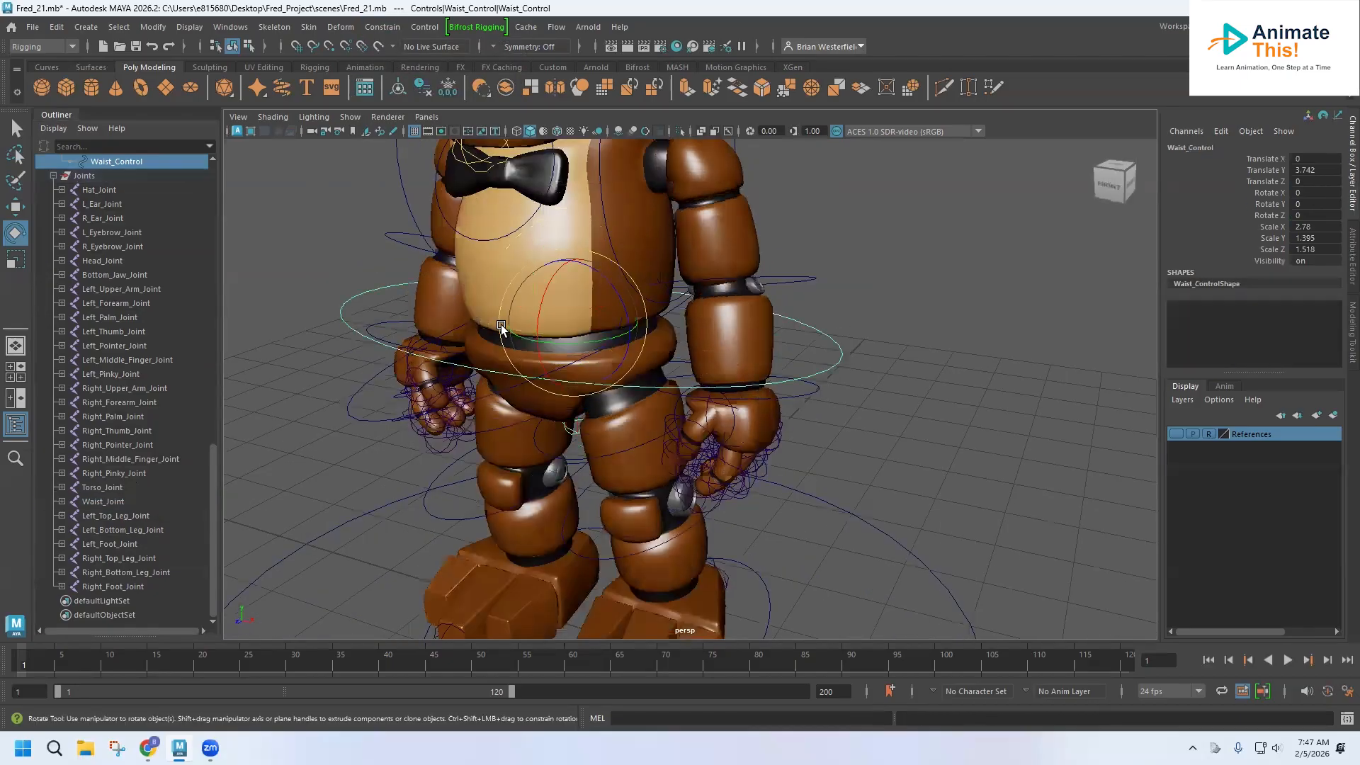
mouse_move(572, 343)
mouse_down()
mouse_move(609, 339)
mouse_move(559, 344)
mouse_move(641, 344)
mouse_move(605, 353)
mouse_move(602, 387)
mouse_move(571, 355)
mouse_up()
key(ctrl+z)
Select the L_Top_Leg_Control curve around the left thigh and group it.
alt+middle_drag(587, 394, 512, 281)
alt+middle_drag(534, 383, 542, 425)
scroll(542, 425, up, 2)
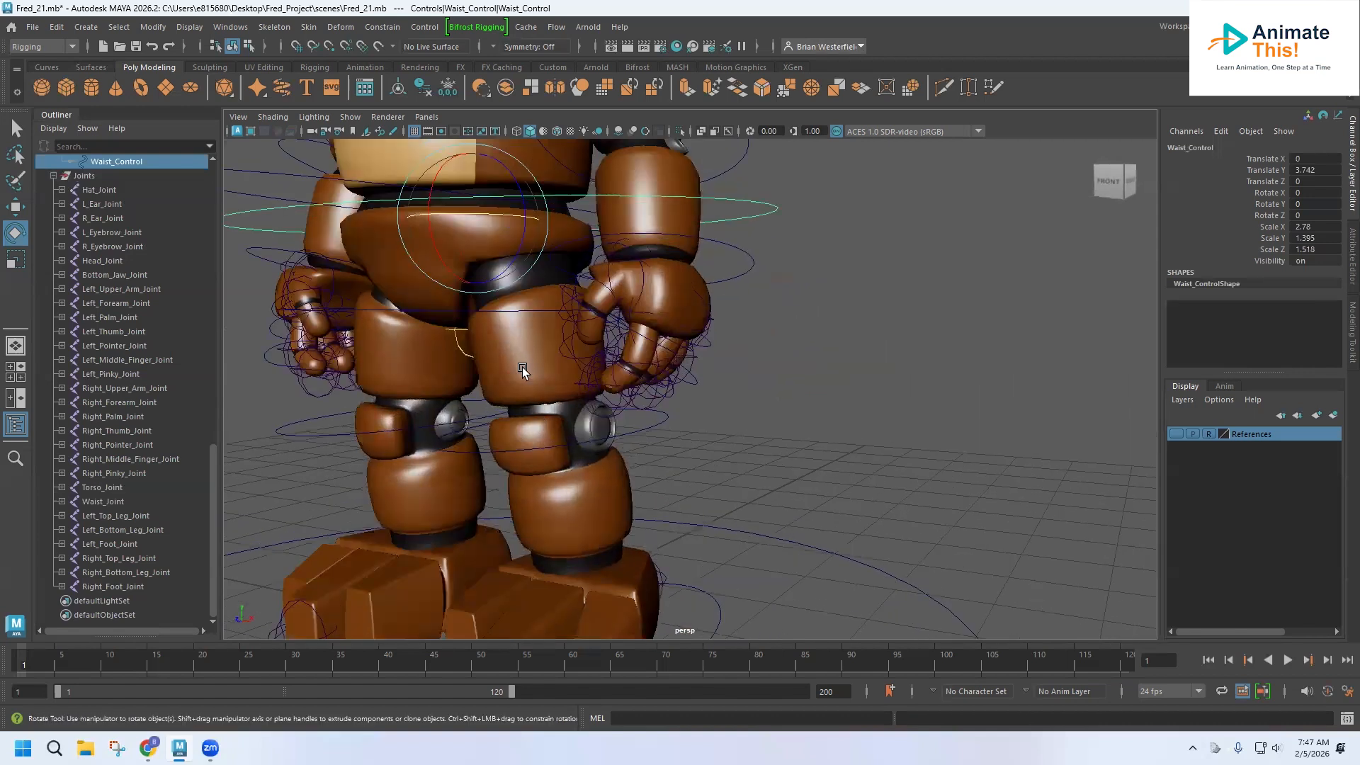
click(538, 394)
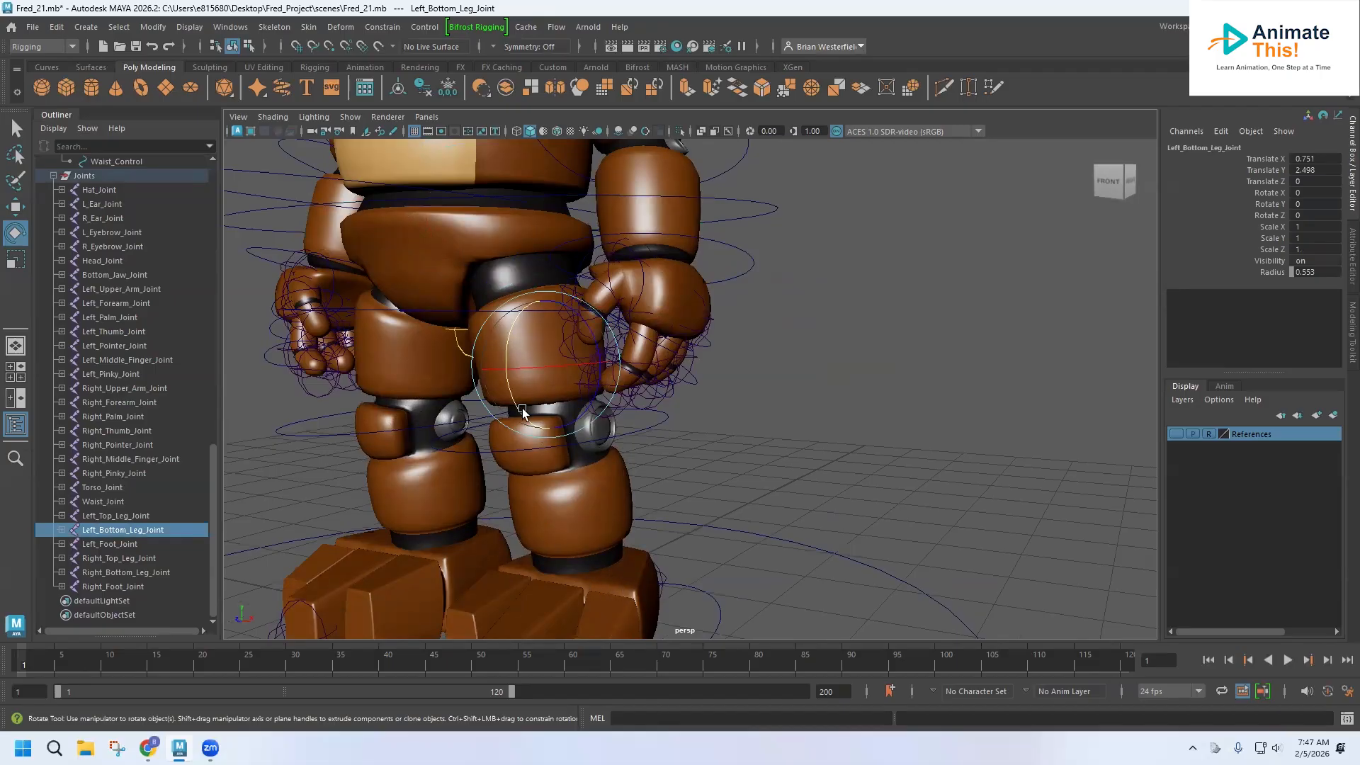
click(311, 397)
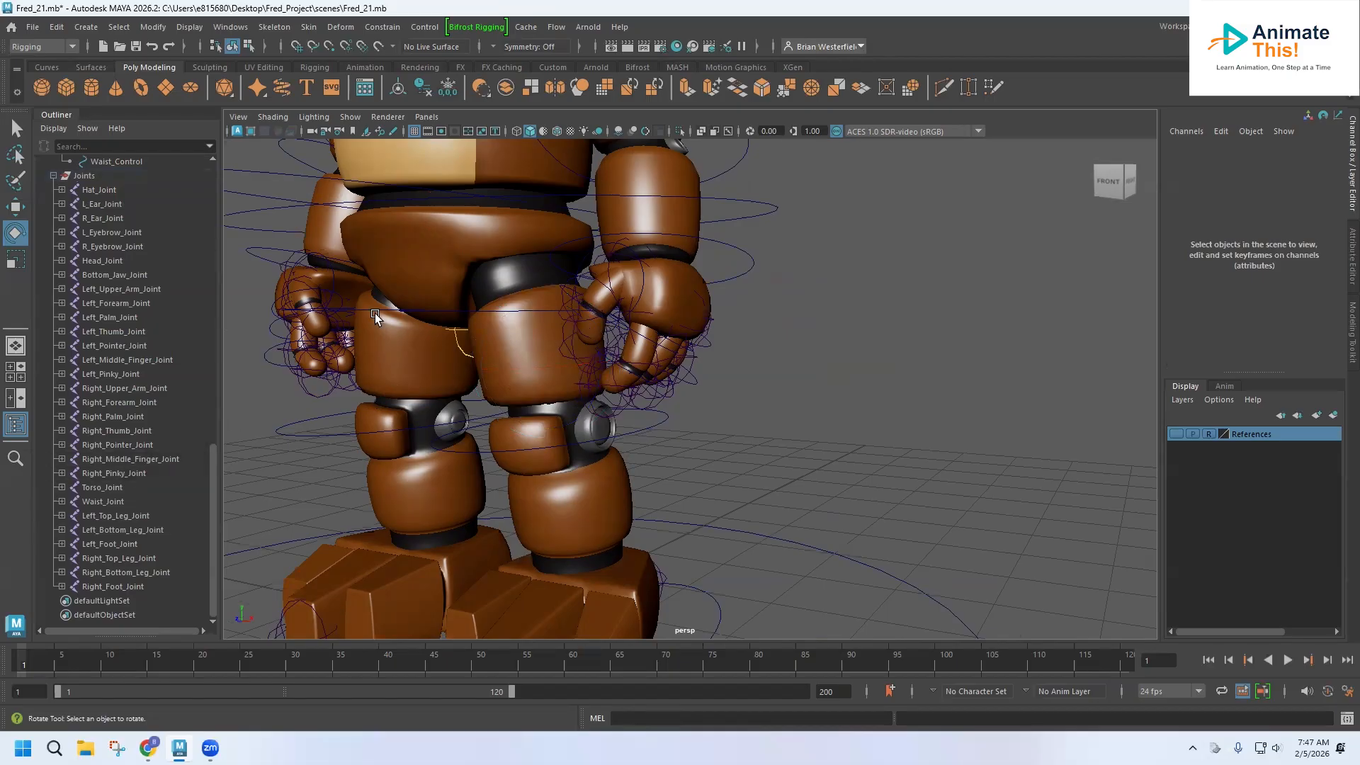
scroll(154, 394, up, 8)
alt+drag(429, 386, 496, 419)
click(503, 452)
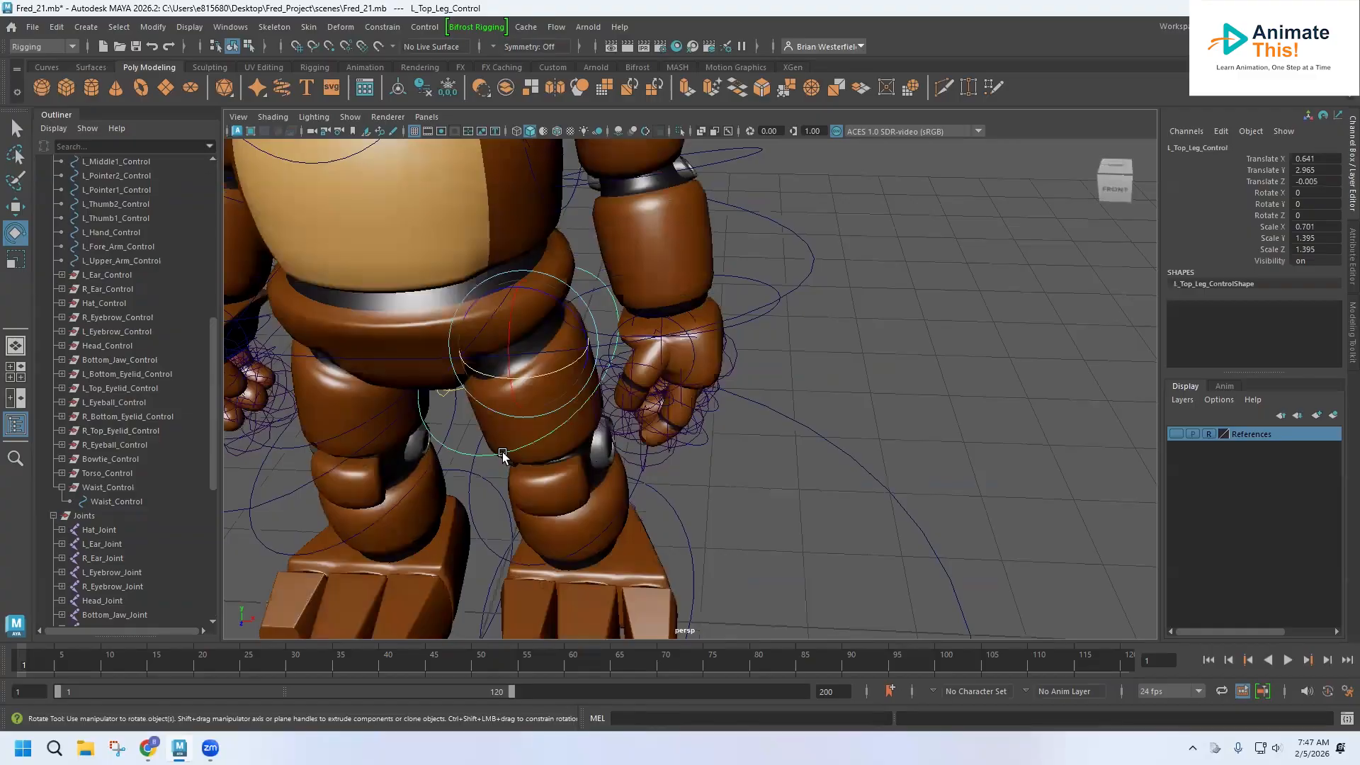
scroll(105, 393, up, 8)
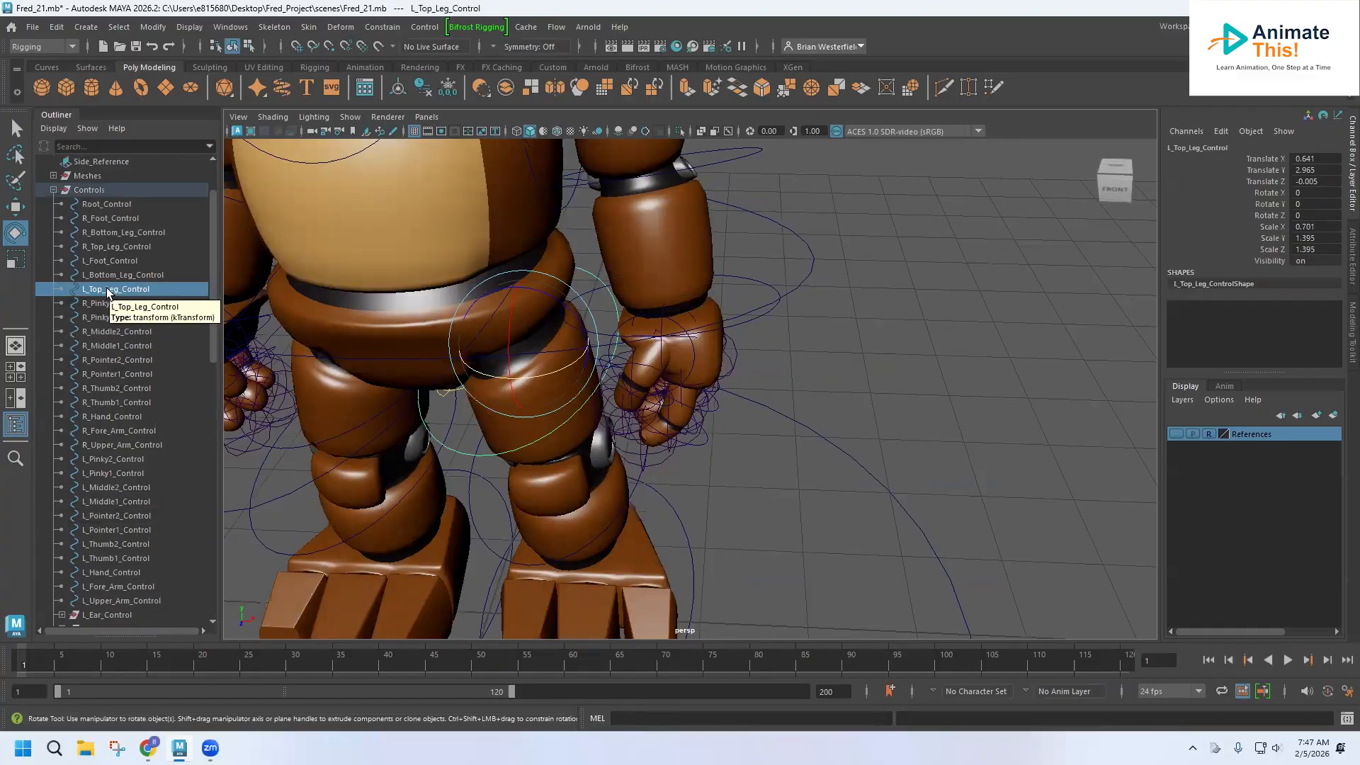
key(ctrl+g)
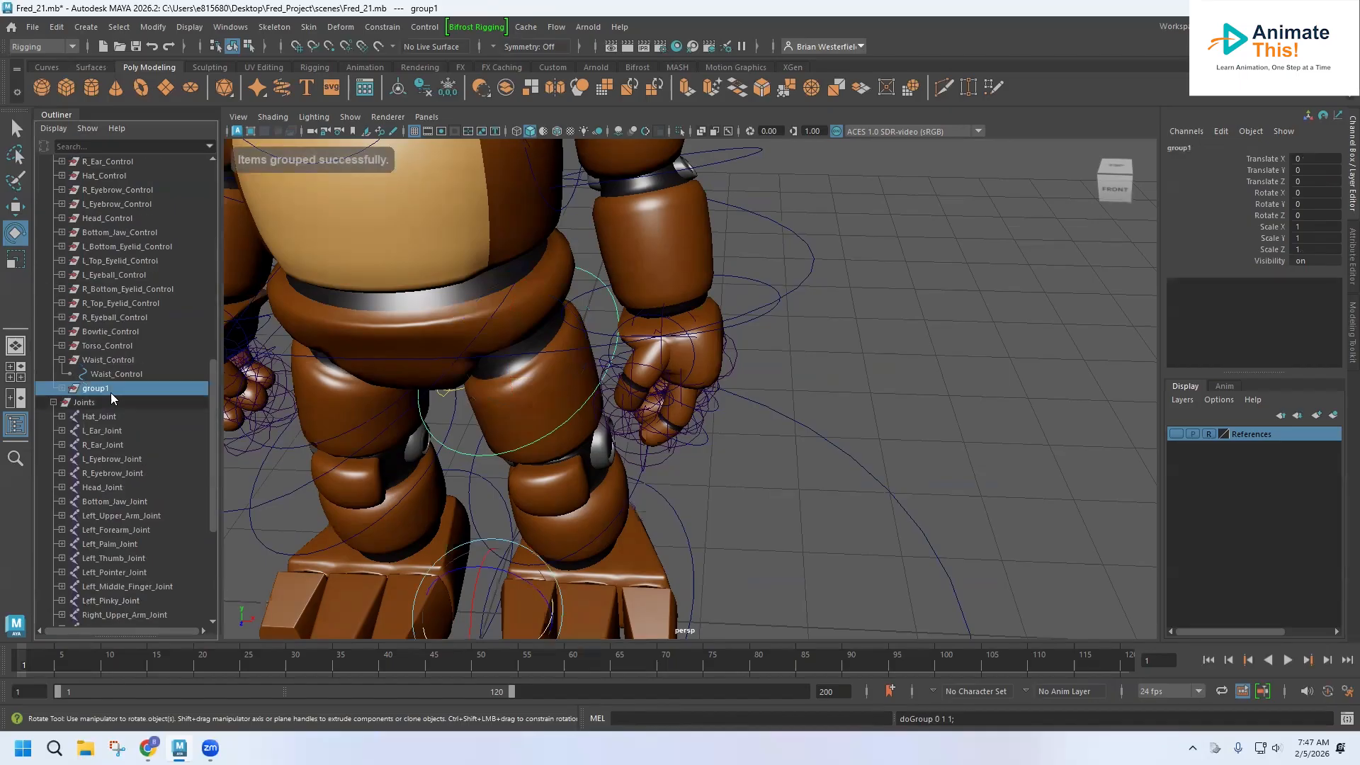
Rename the new group L_Top_Leg_Control.
double_click(107, 391)
text(L_Top_Leg_Control)
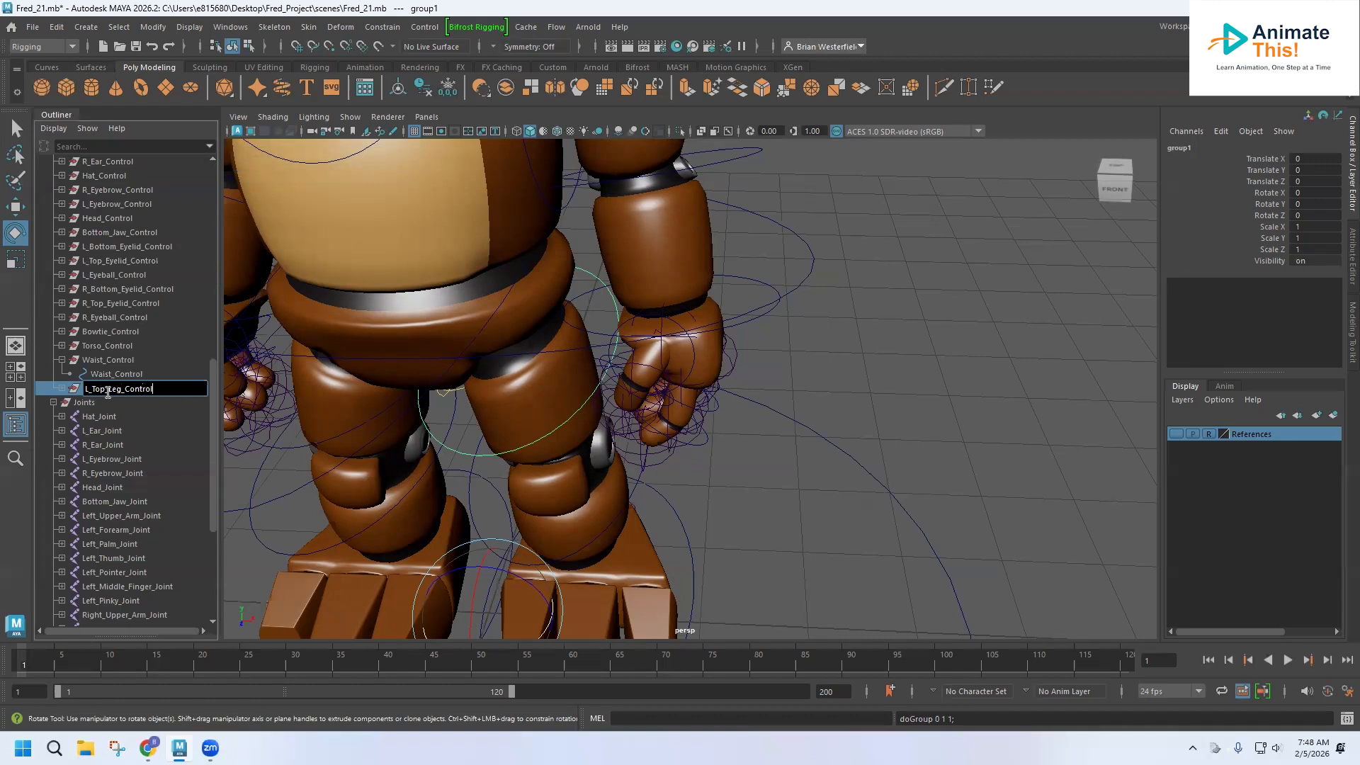
key(Return)
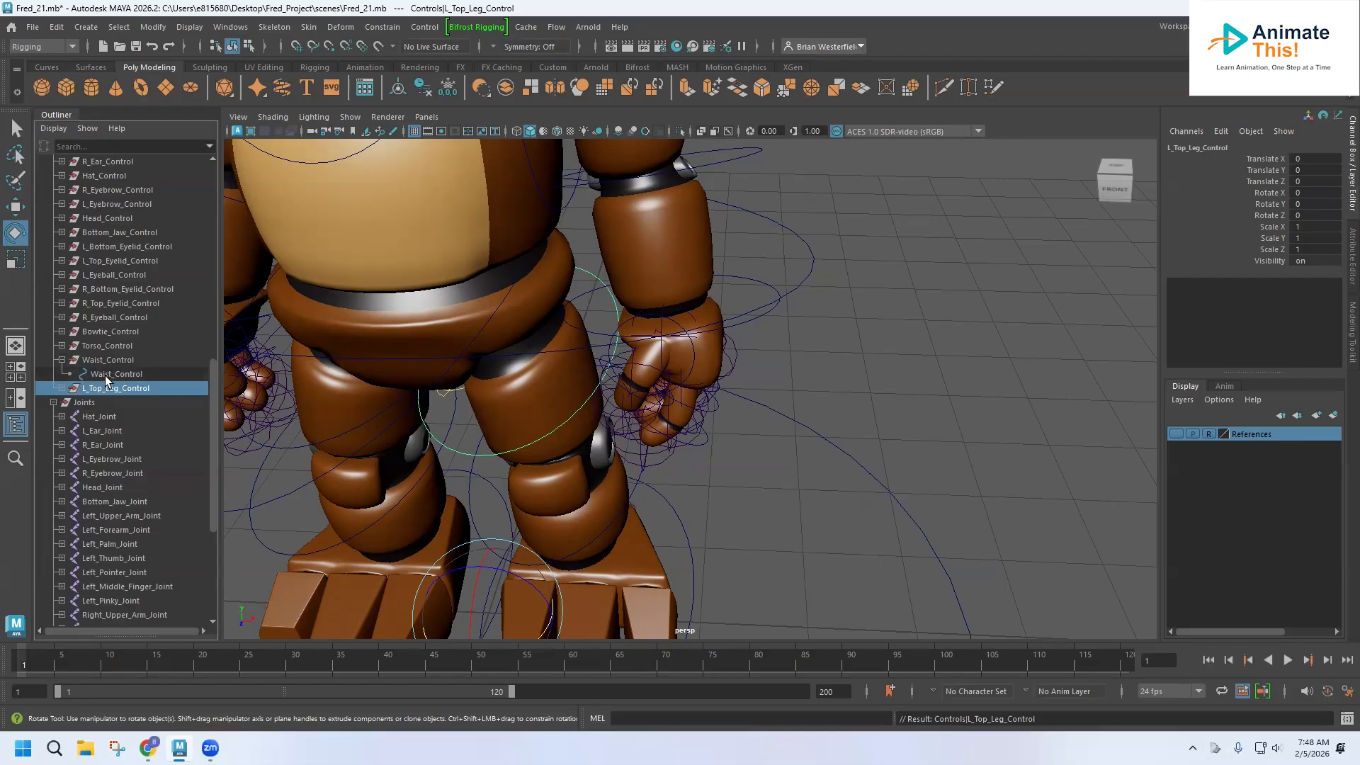
Parent-constrain the left top leg mesh to the L_Top_Leg_Control curve and Left_Top_Leg_Joint.
click(62, 389)
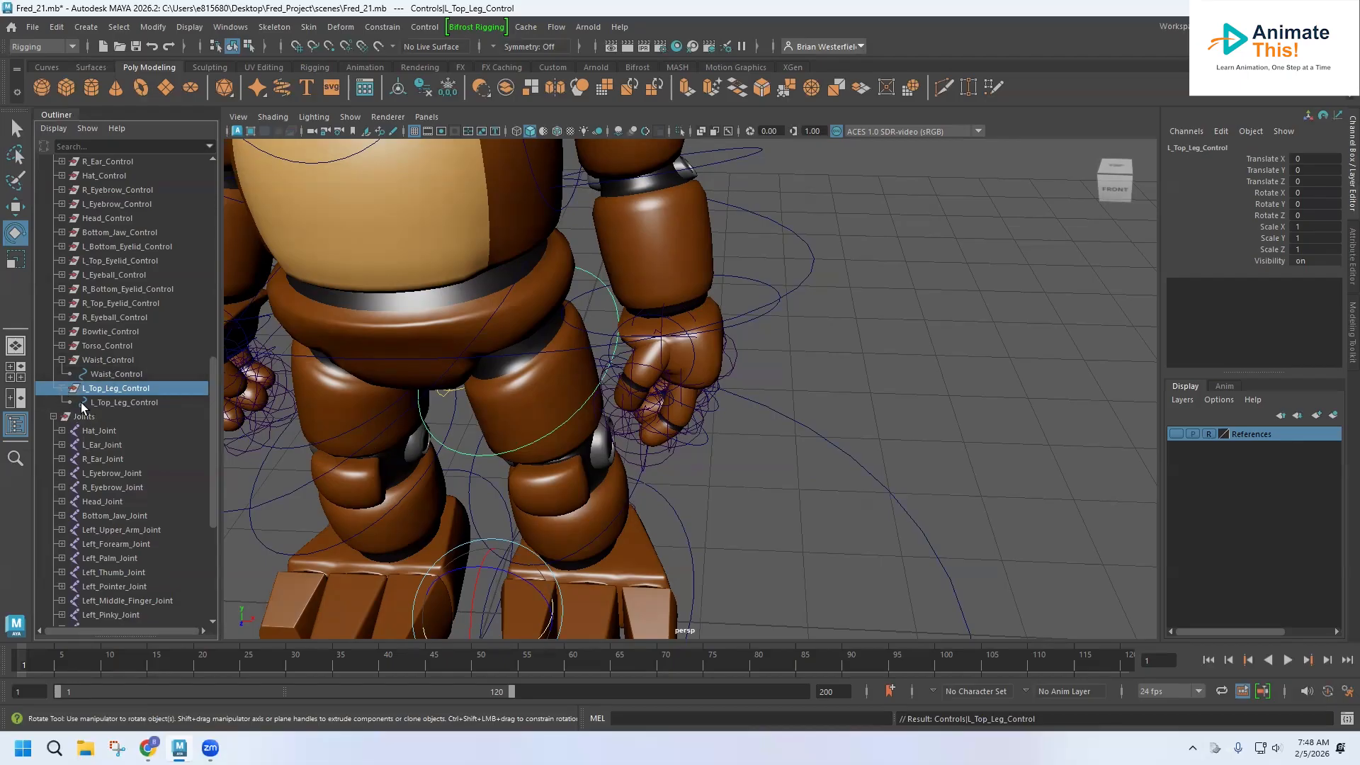
click(118, 403)
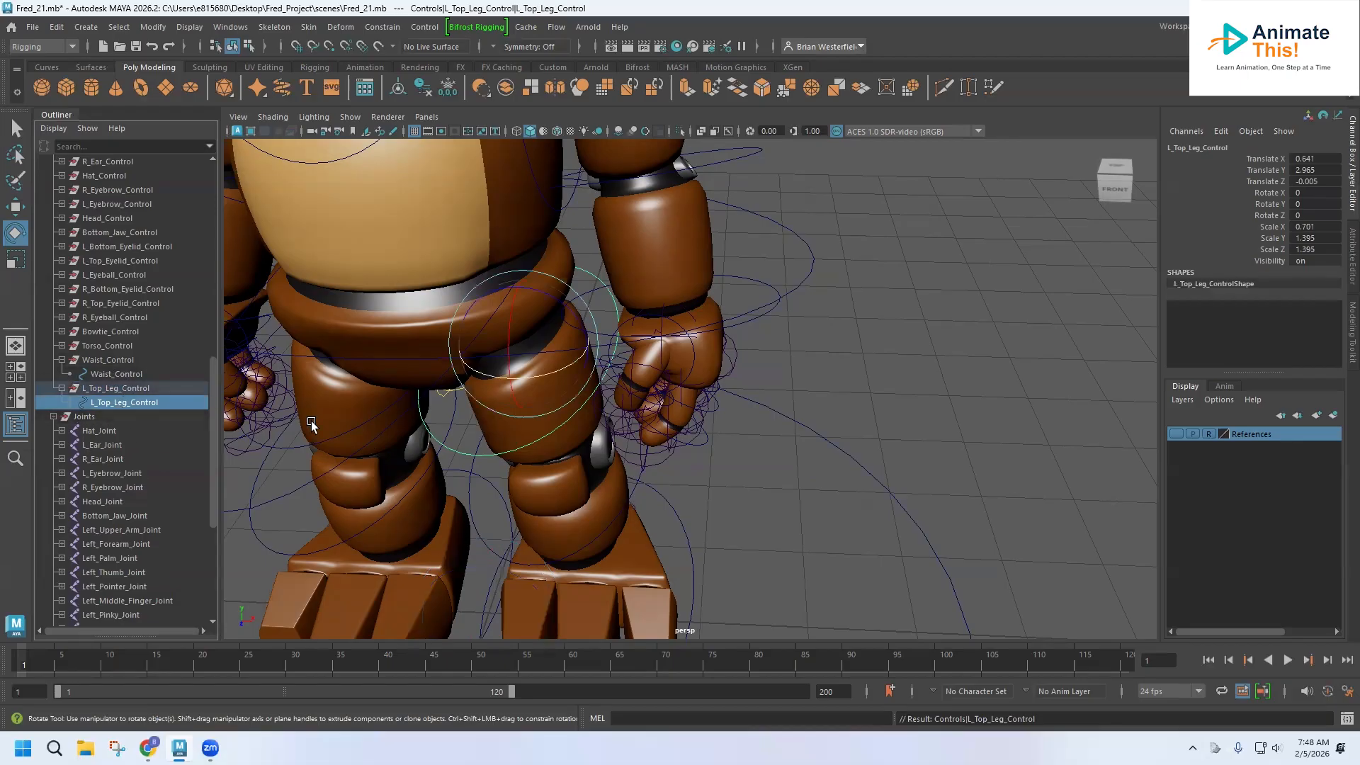
alt+drag(460, 426, 441, 395)
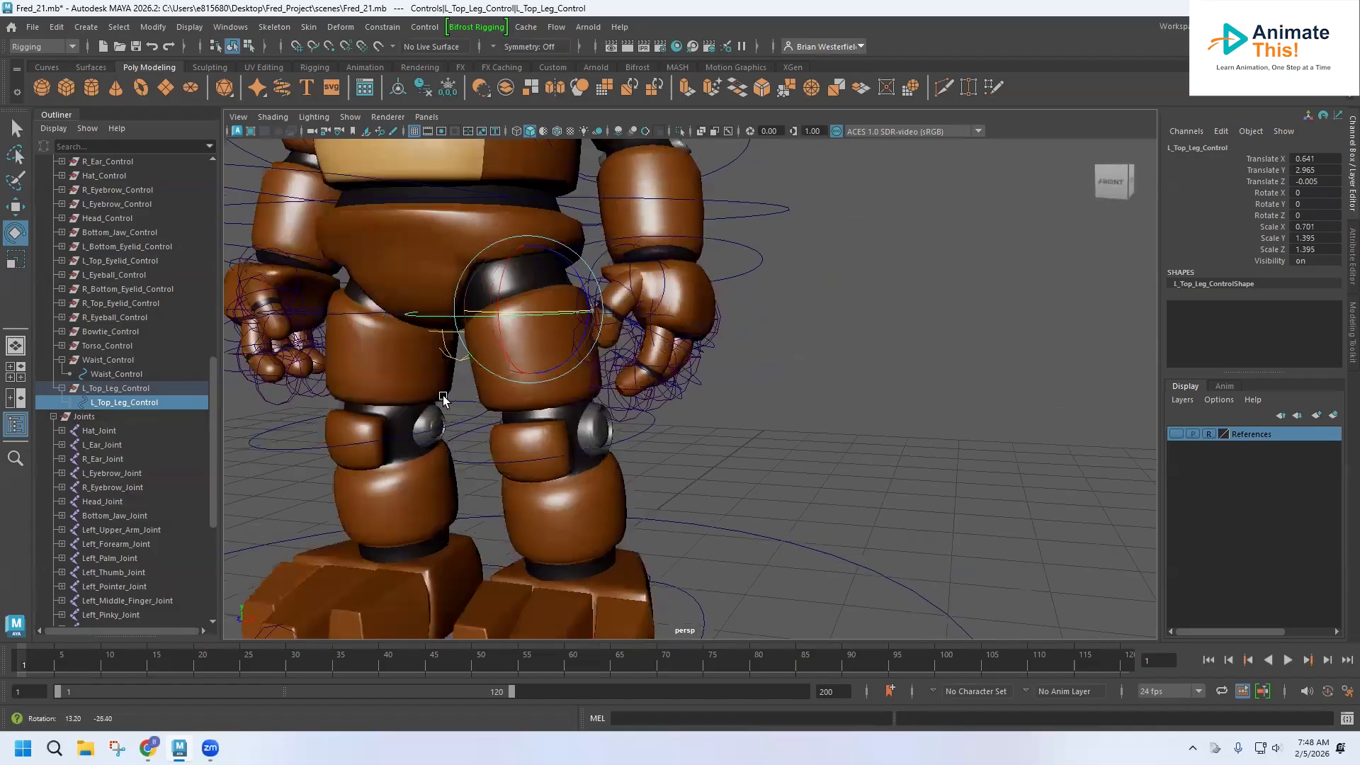
scroll(136, 489, down, 5)
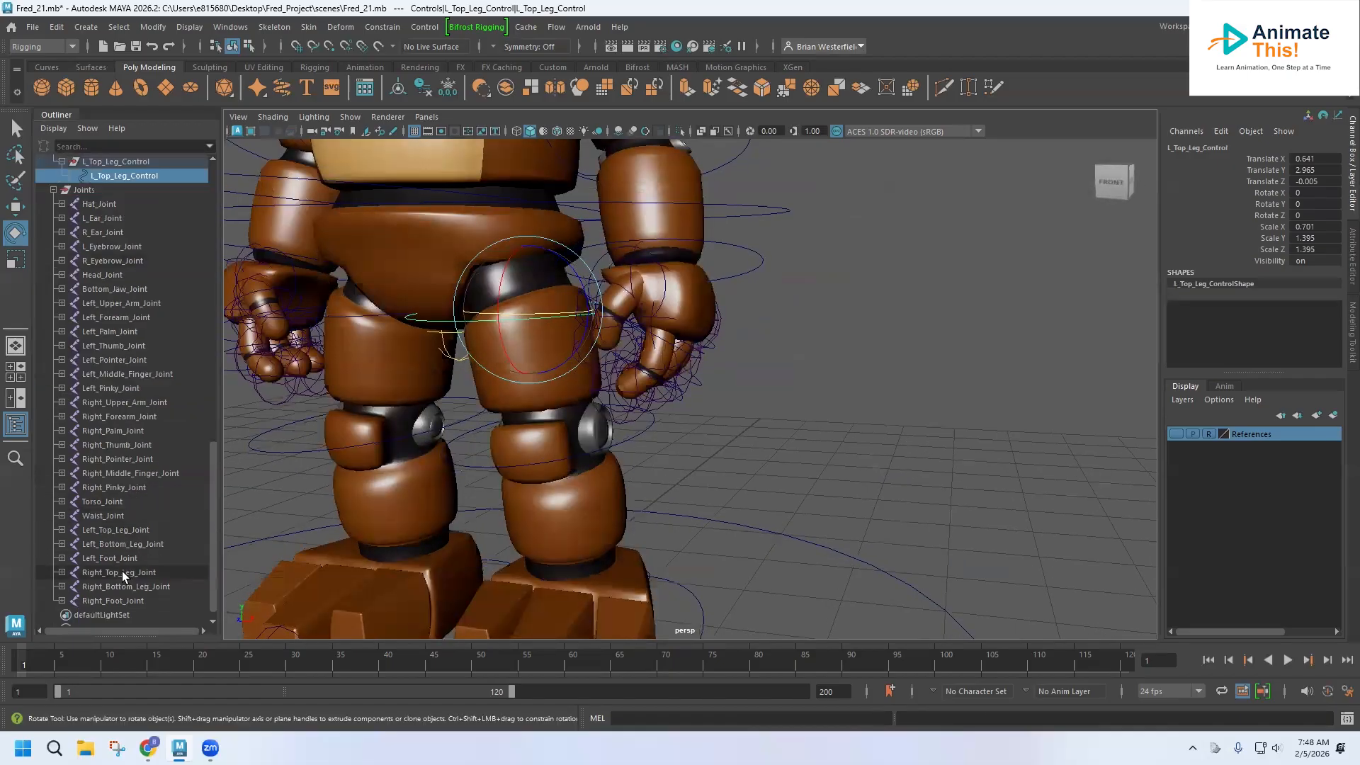
click(114, 530)
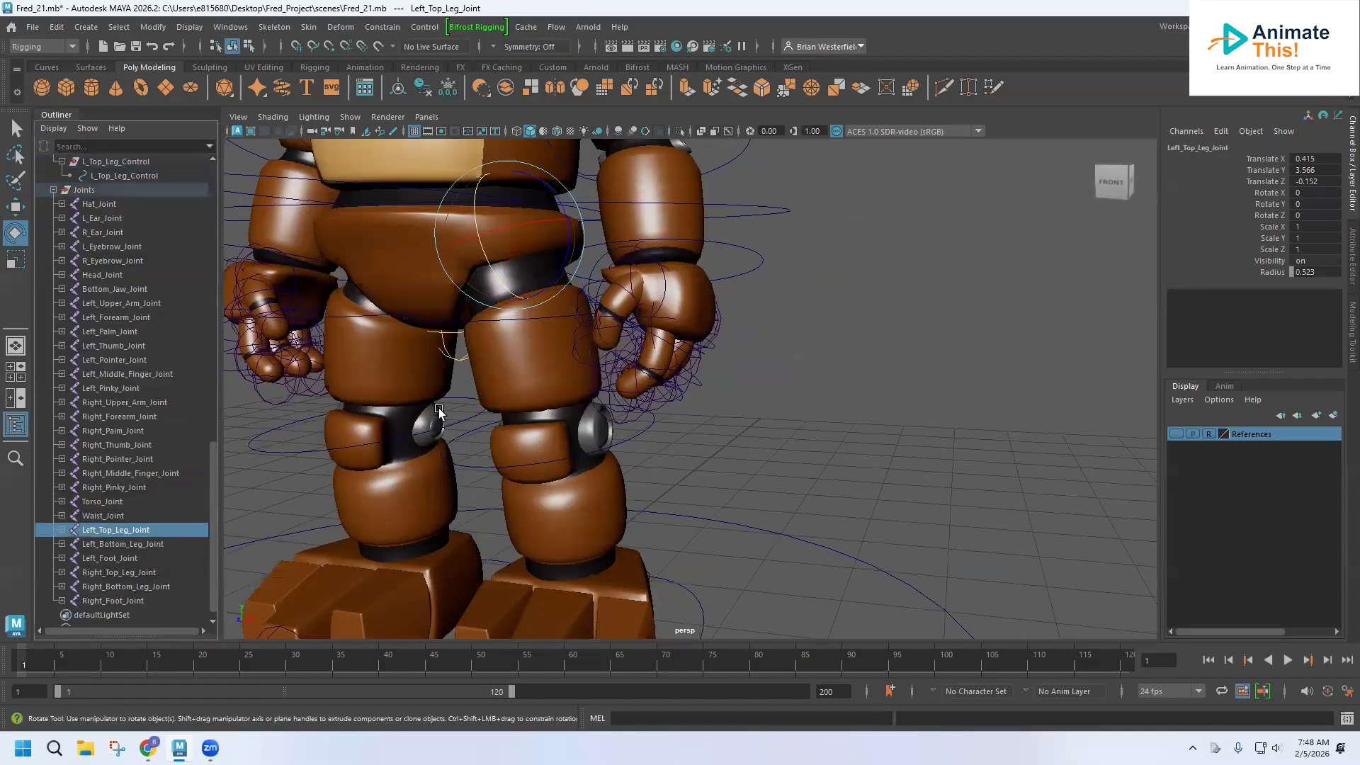
click(480, 389)
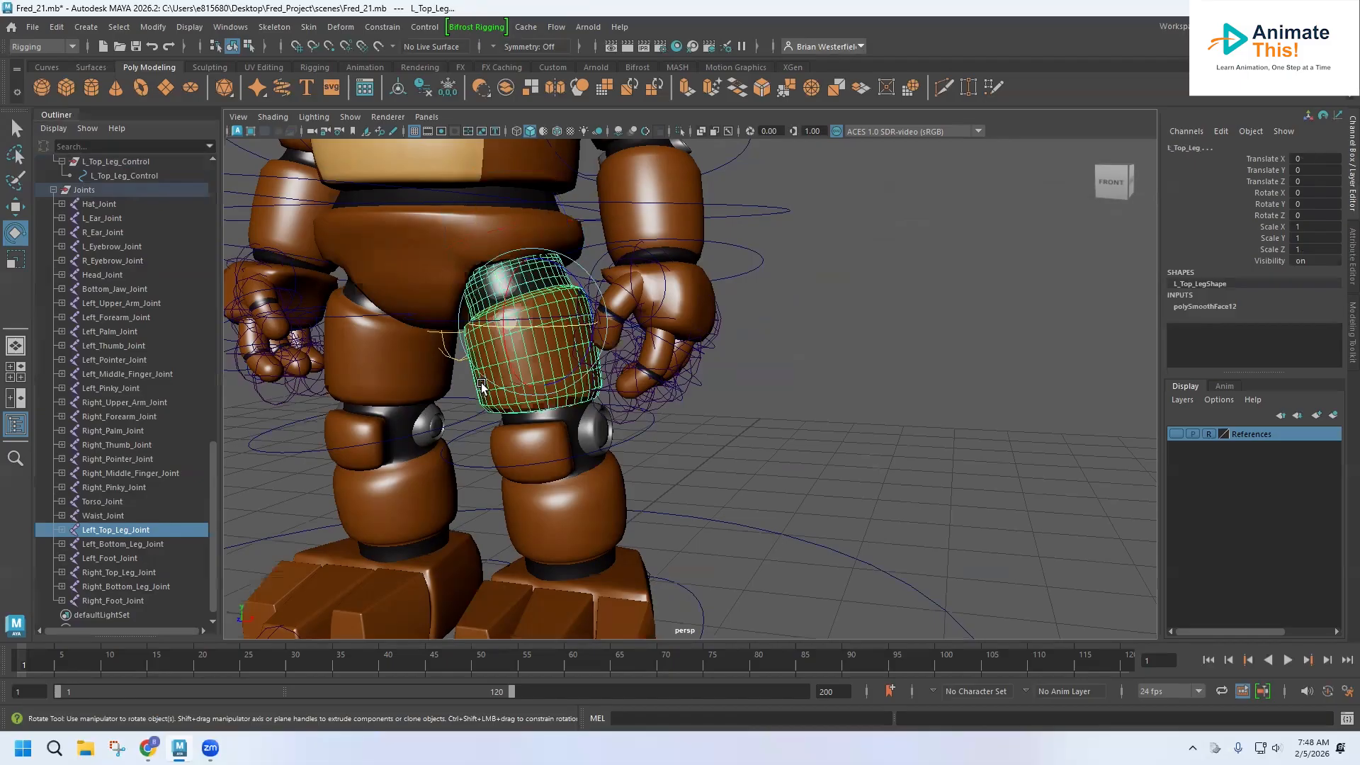
click(382, 27)
click(402, 68)
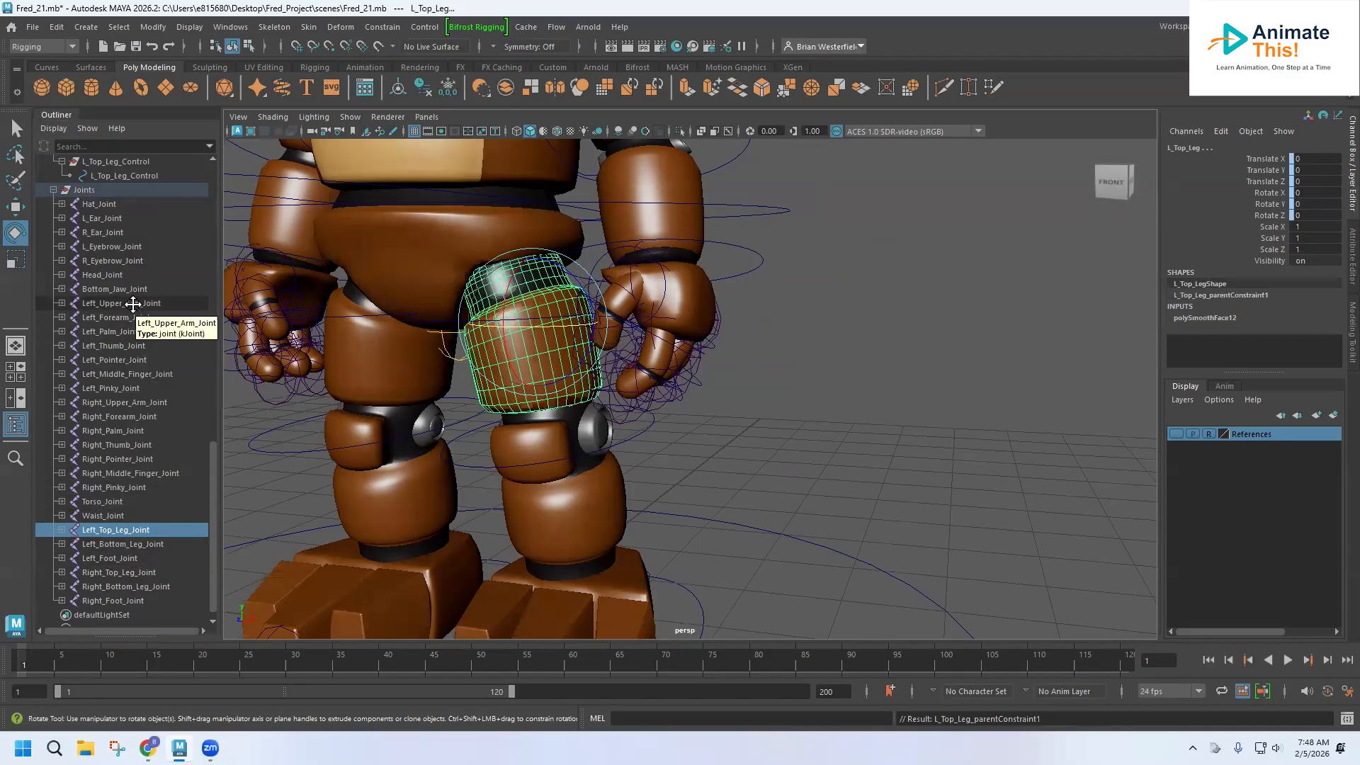
Undo the left top leg parent constraint and the selections made for it.
scroll(134, 303, up, 3)
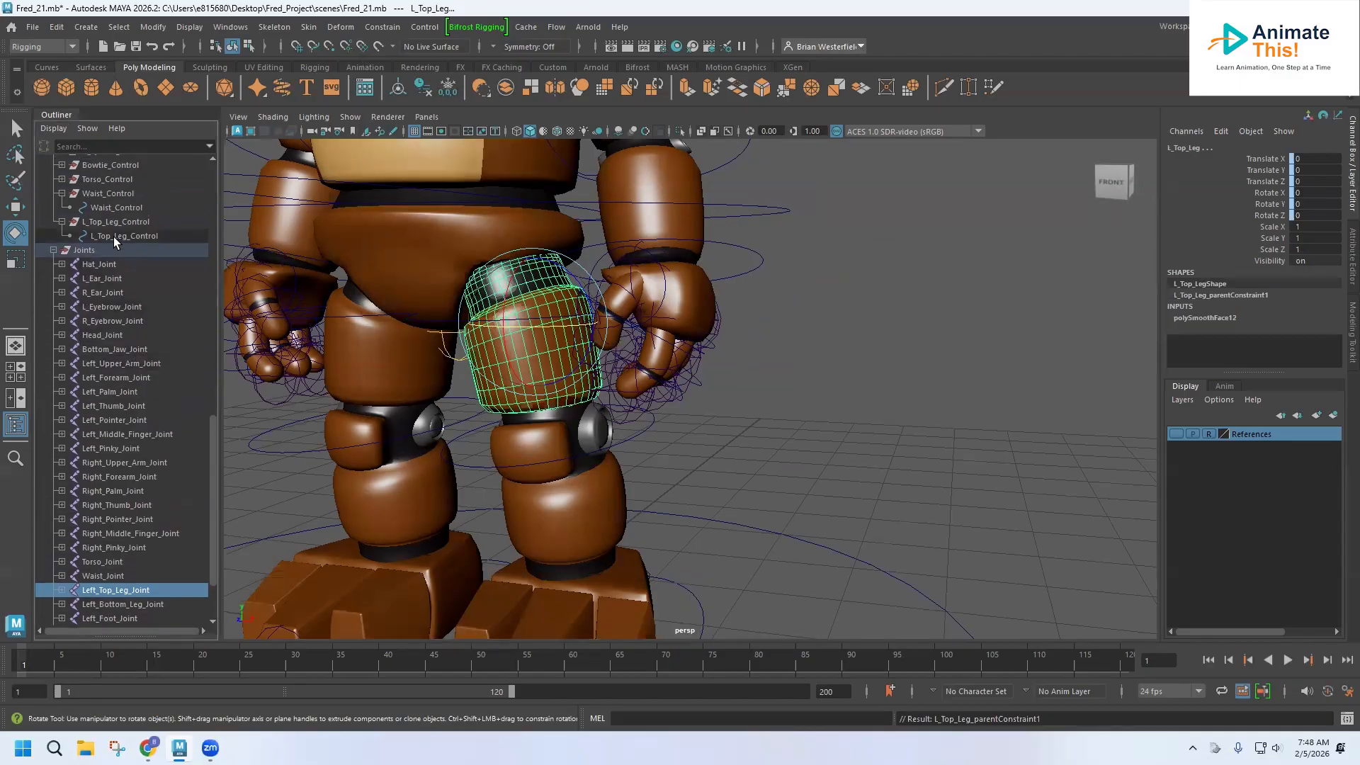
click(114, 237)
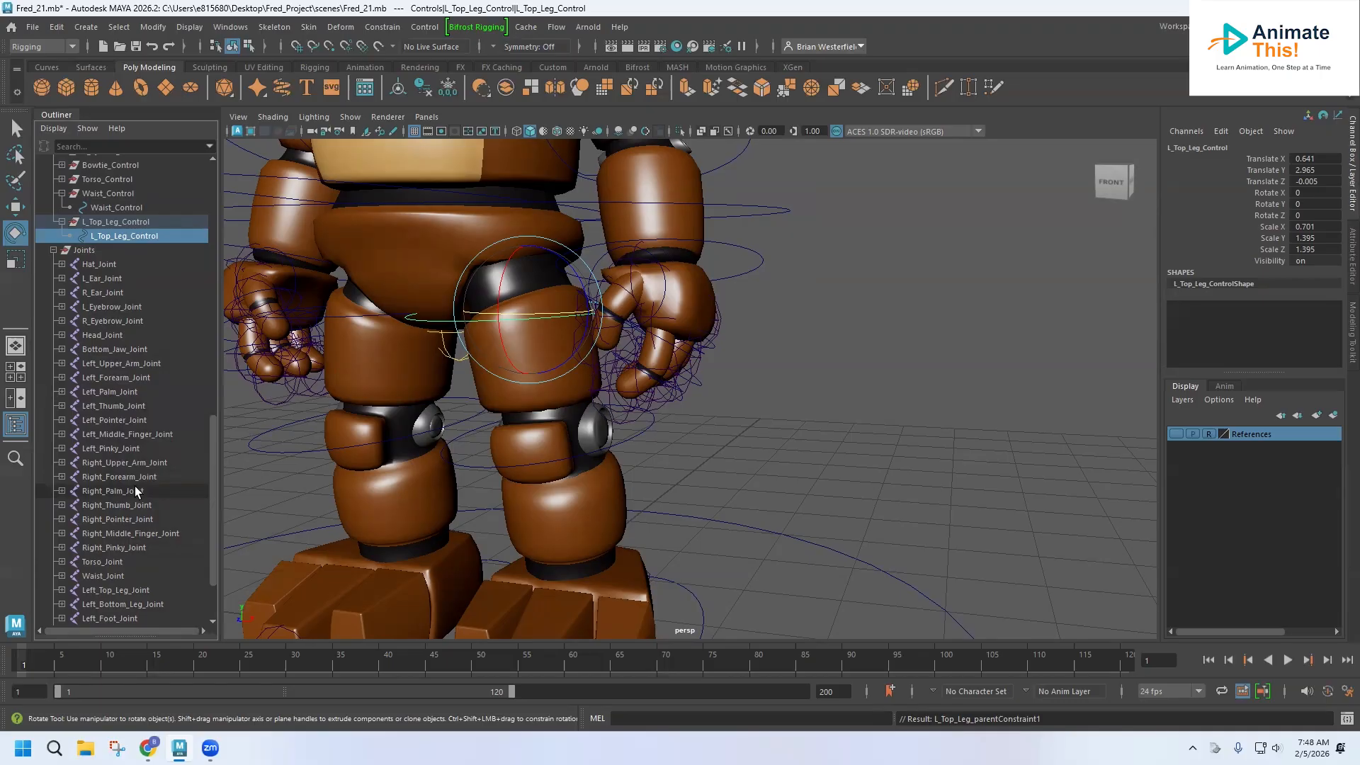
key(ctrl+z)
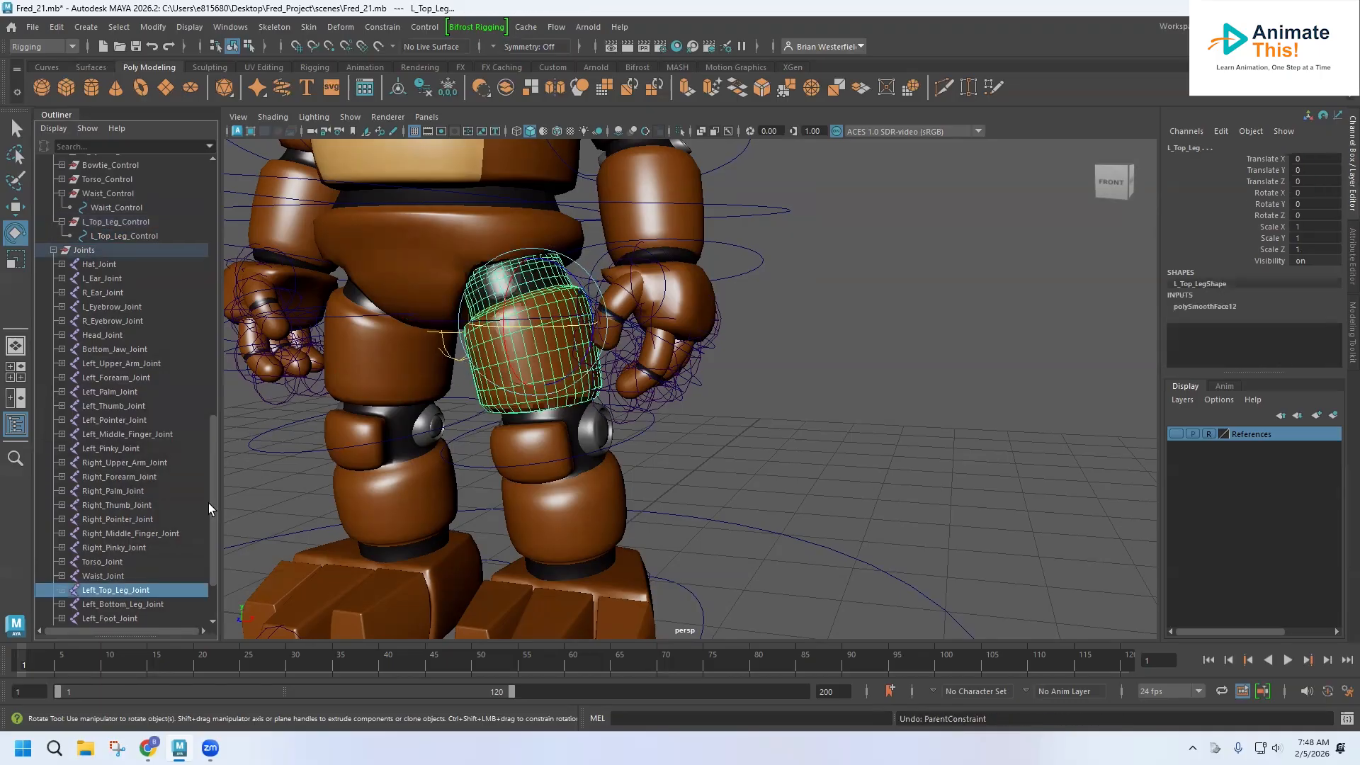
key(ctrl+z)
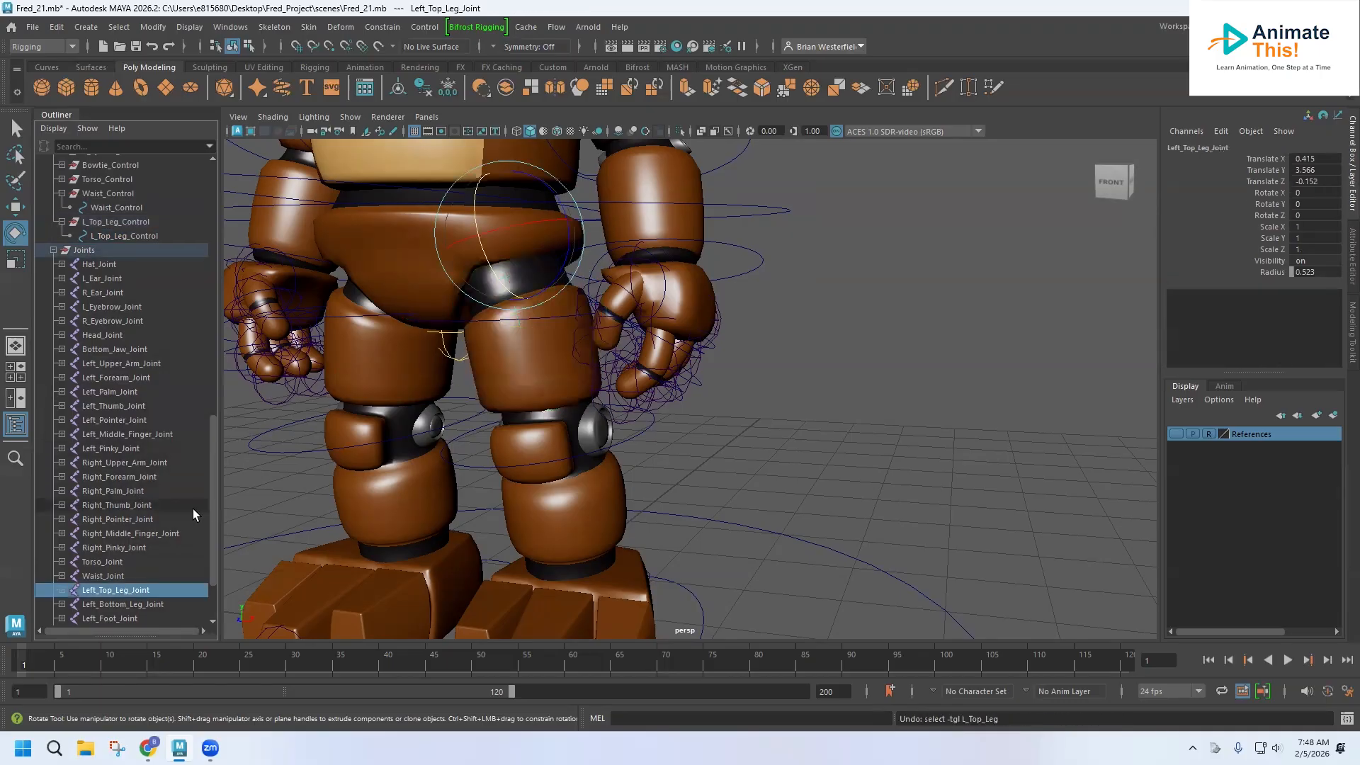
key(ctrl+z)
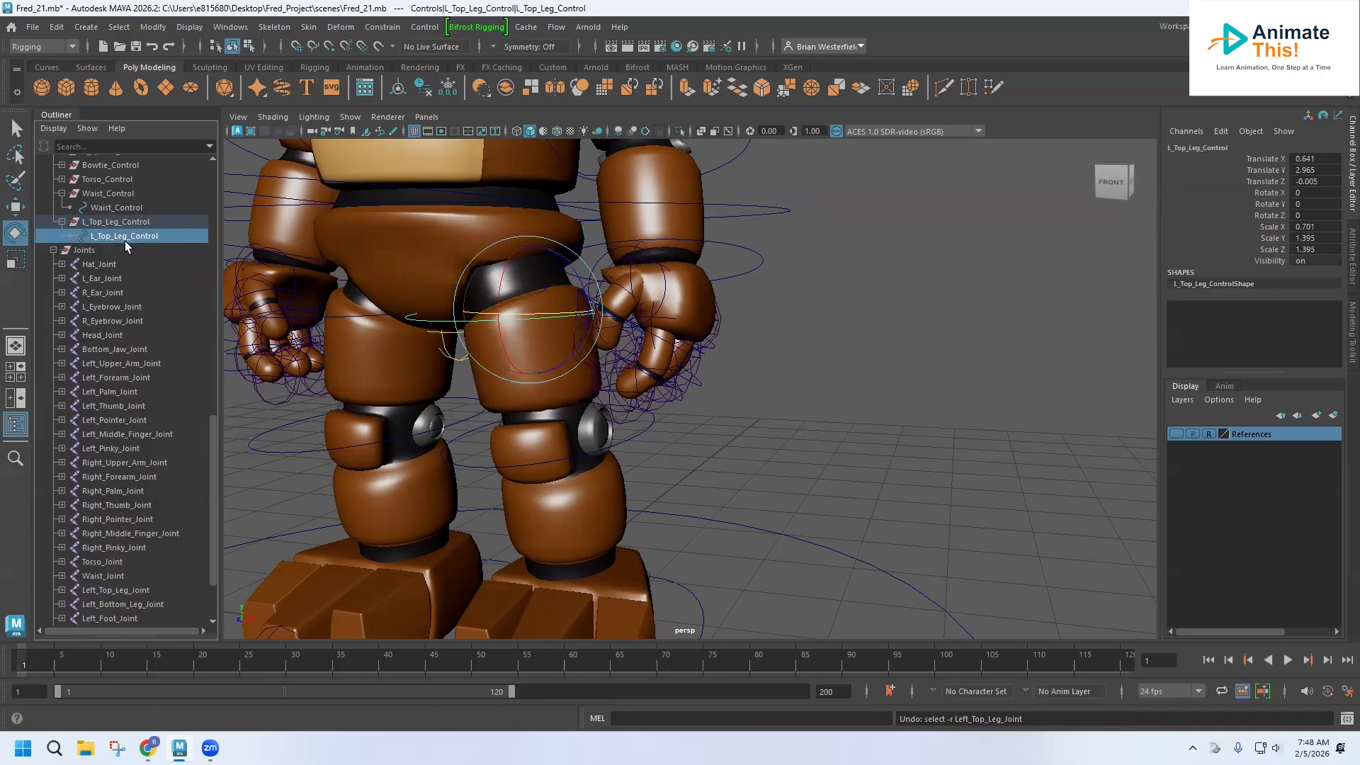
key(ctrl+z)
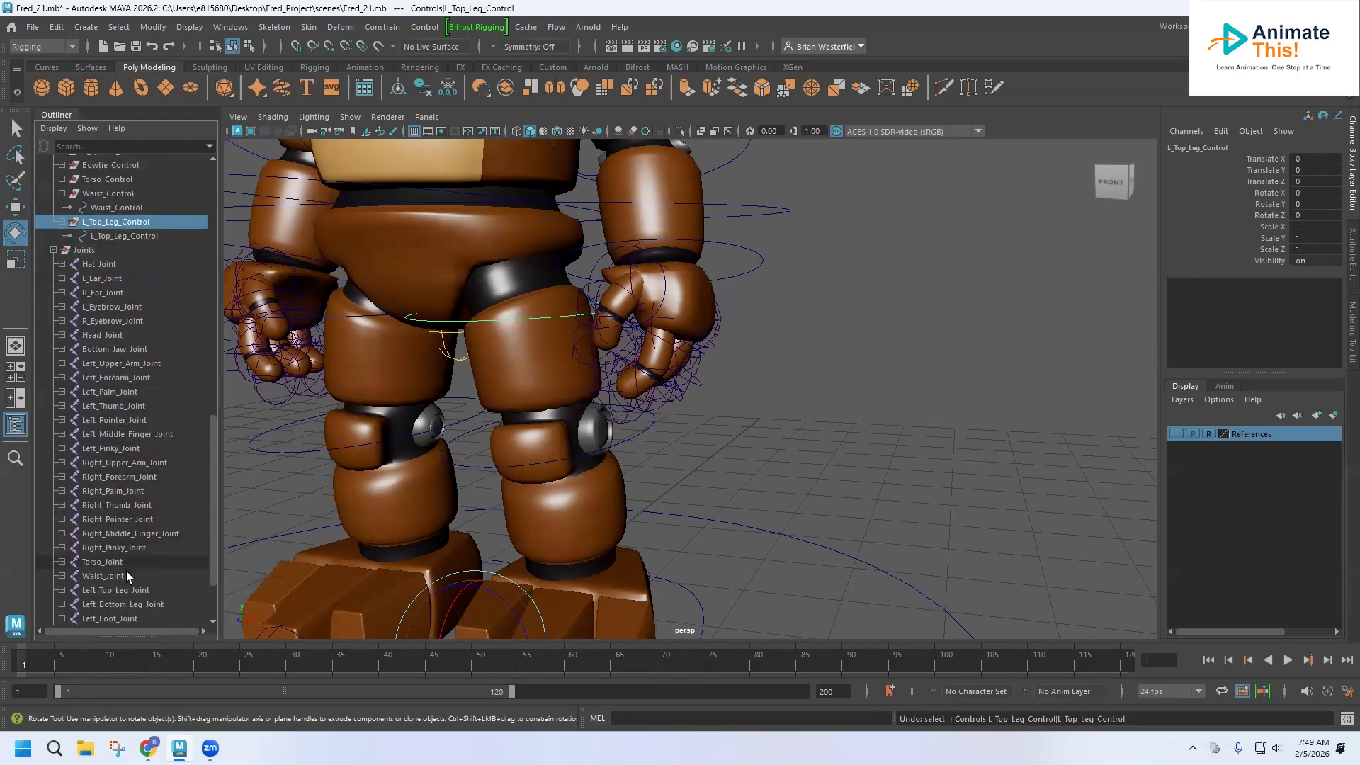
Bind the left top leg mesh to Left_Top_Leg_Joint with Bind Skin, testing a rotation and undoing it.
click(127, 590)
click(480, 393)
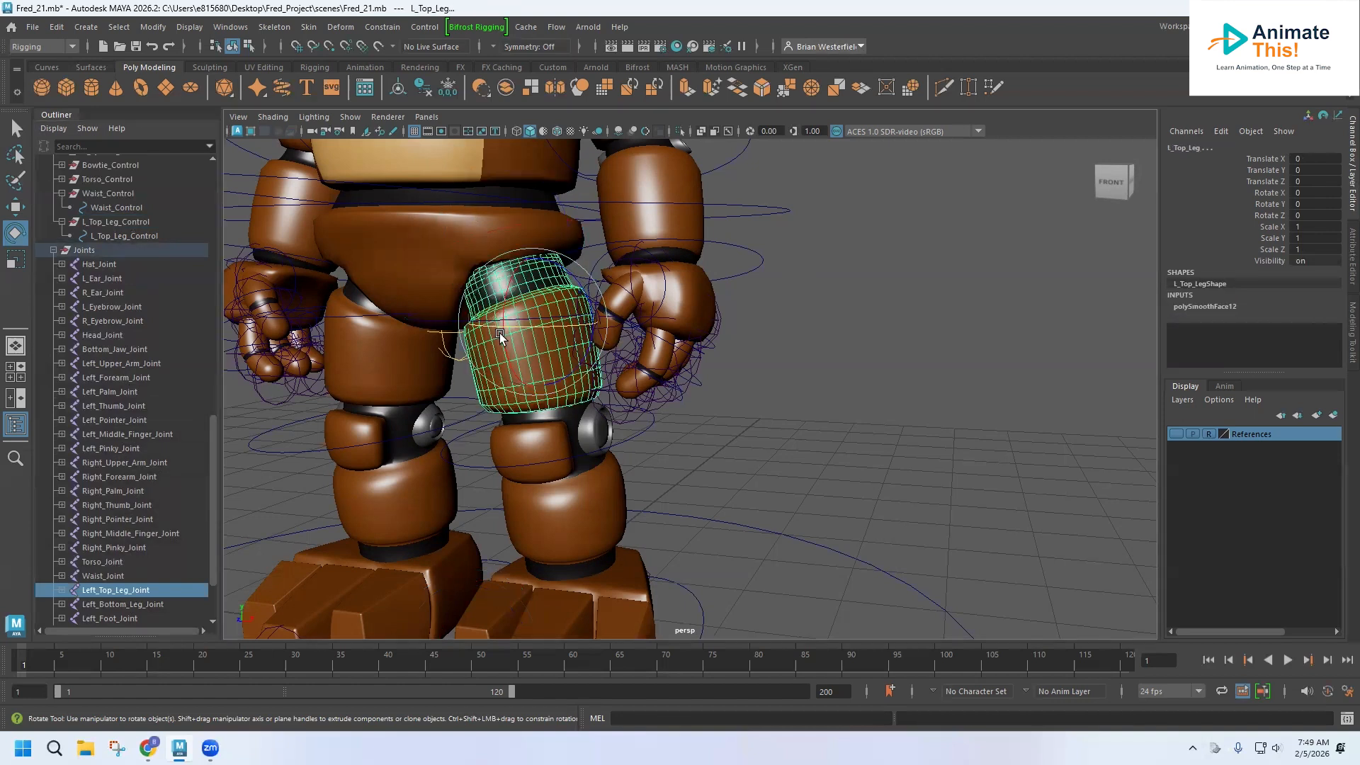
click(313, 27)
click(337, 68)
drag(473, 217, 476, 215)
key(ctrl+z)
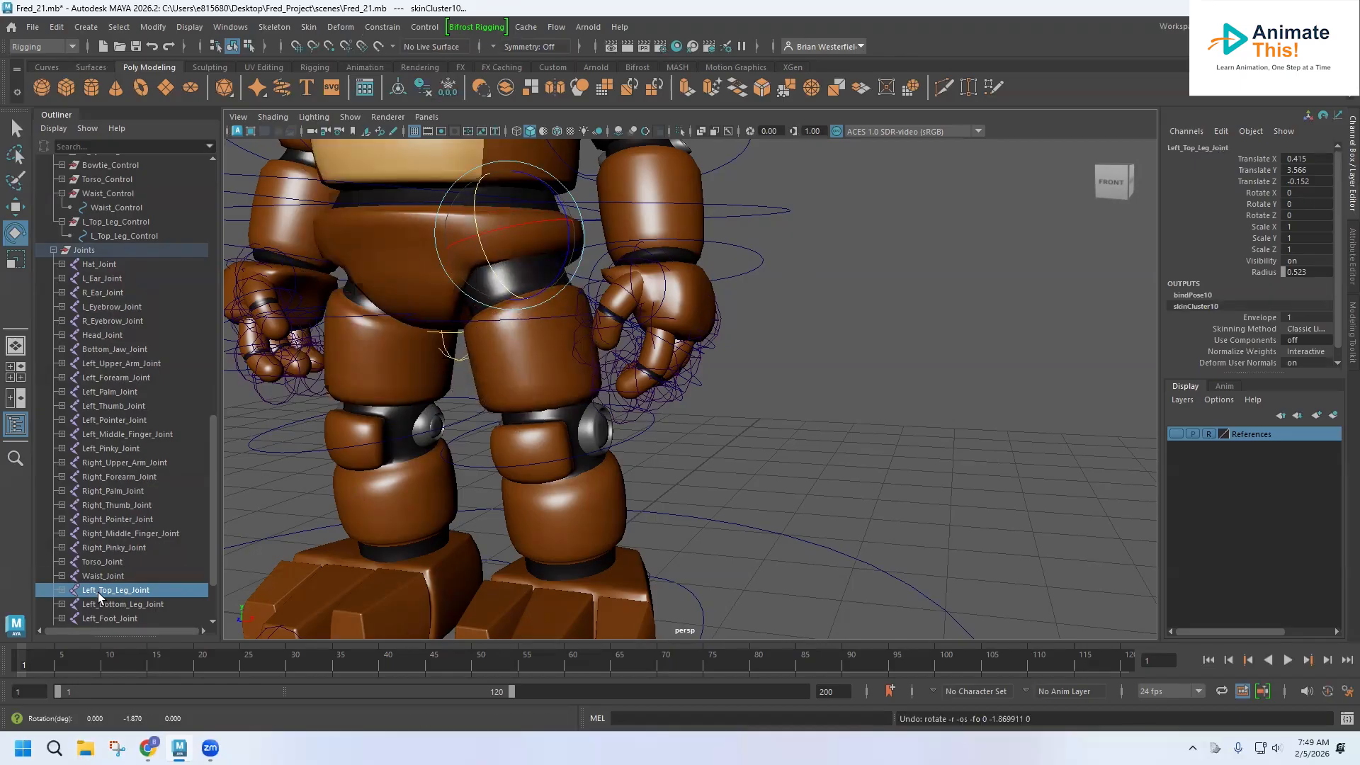
Parent-constrain Left_Top_Leg_Joint to the L_Top_Leg_Control curve, testing a rotation of the control and undoing it.
click(115, 236)
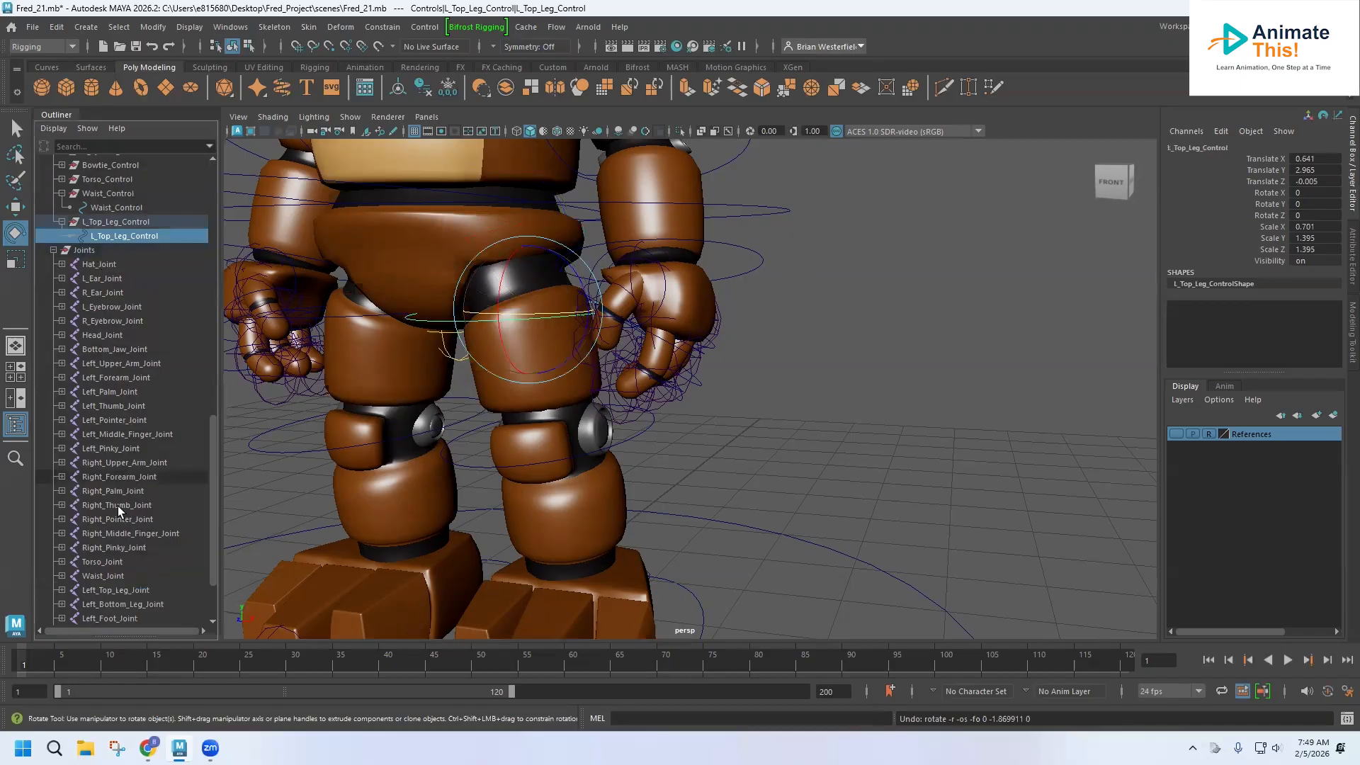
ctrl+click(120, 593)
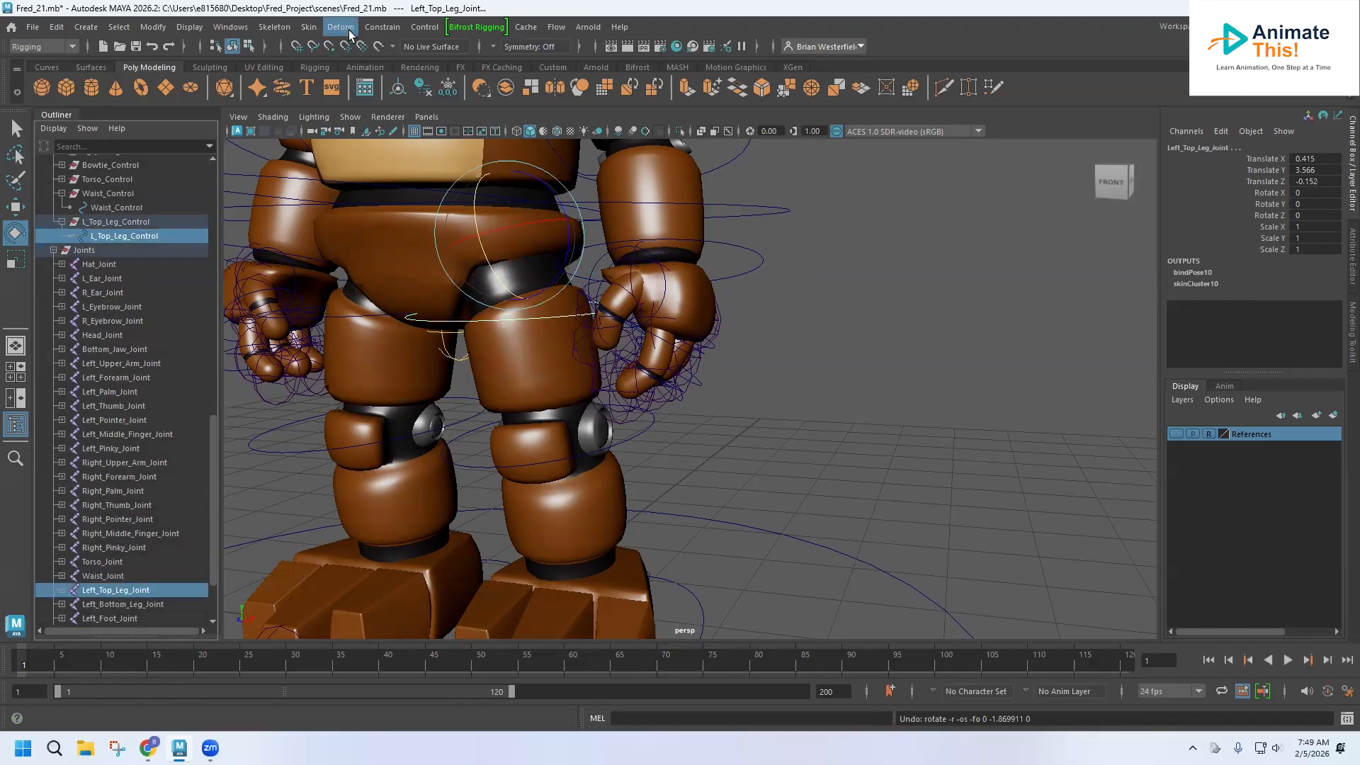
click(382, 27)
click(398, 68)
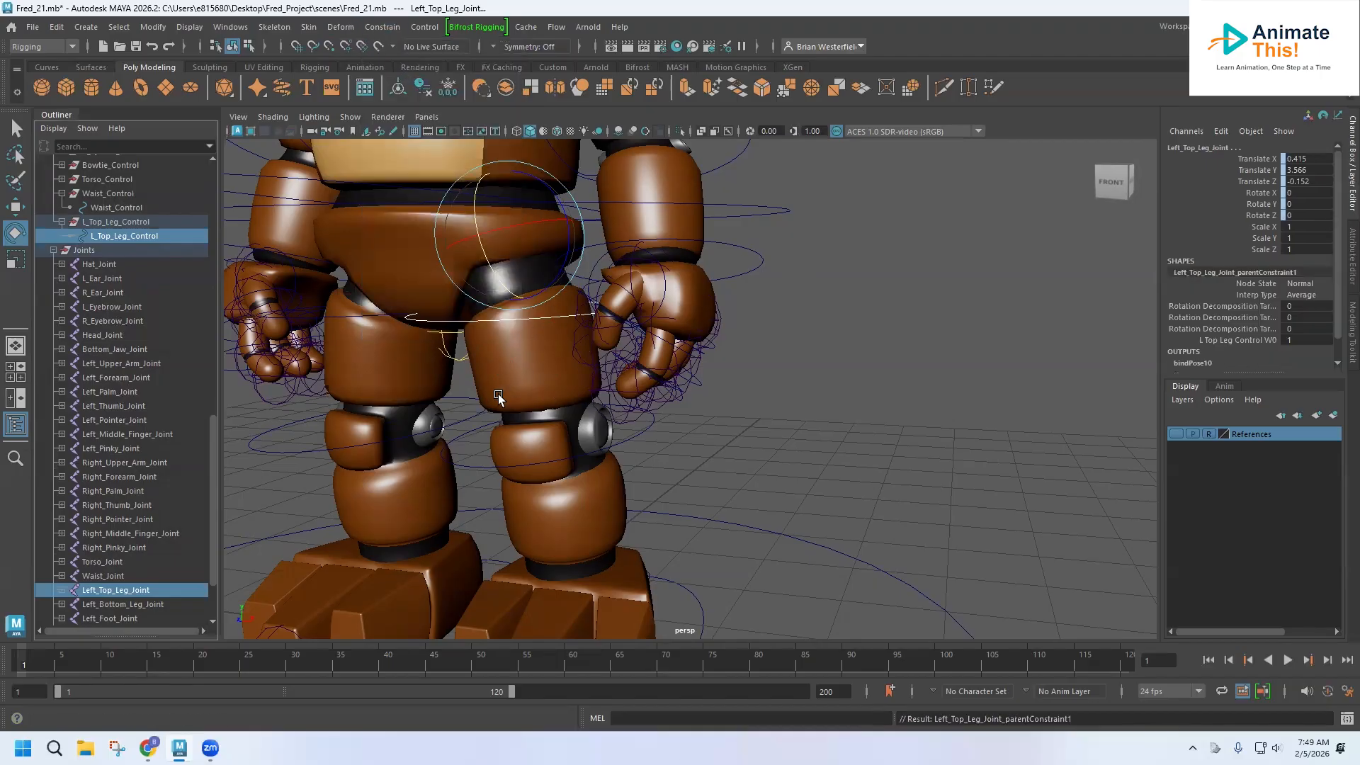
click(129, 237)
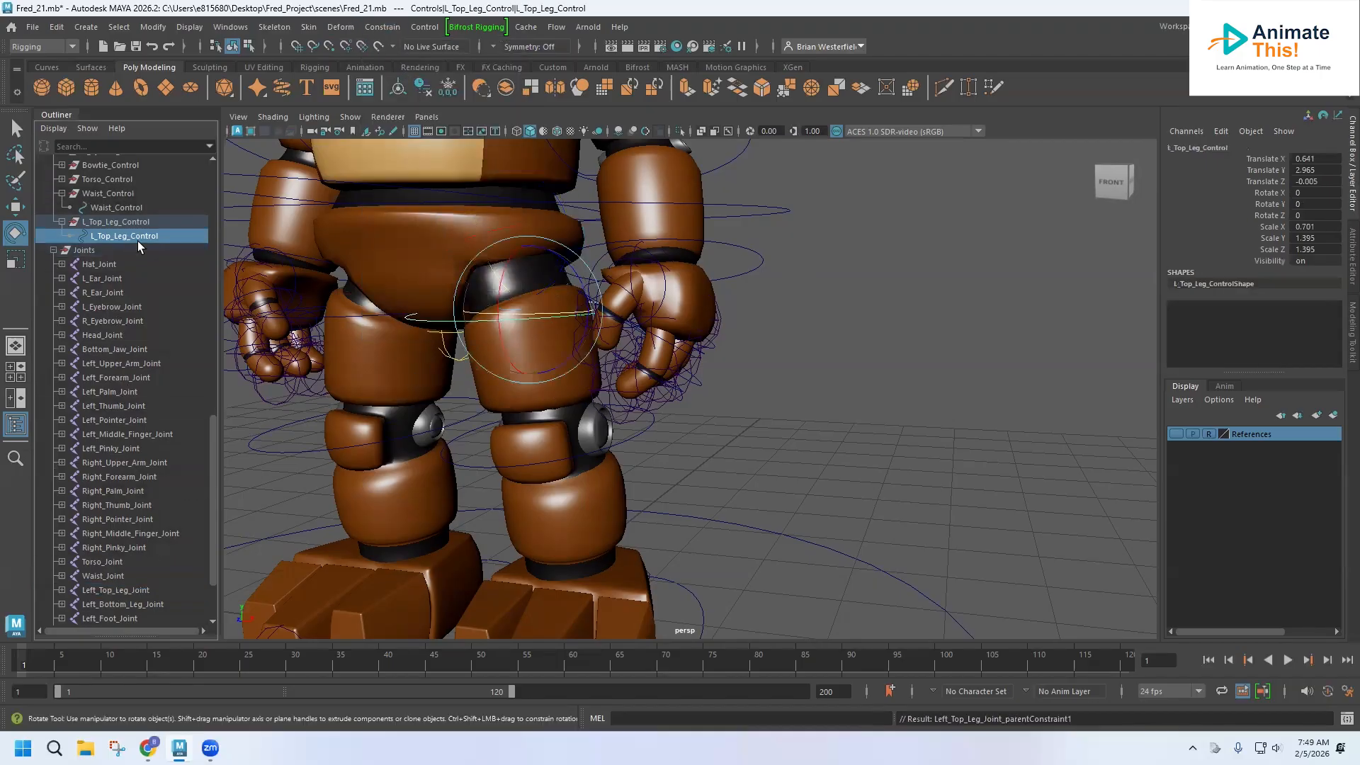
drag(499, 280, 500, 266)
key(ctrl+z)
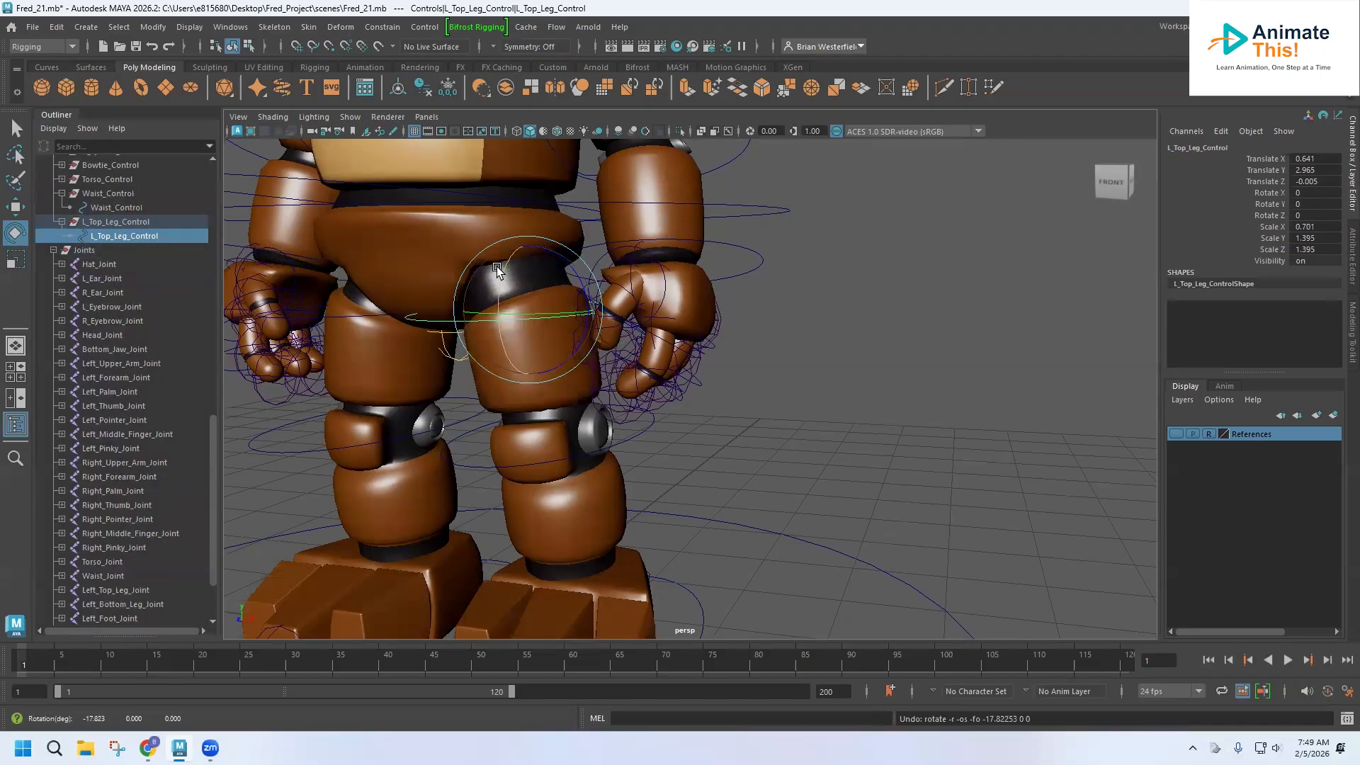
Select the L_Bottom_Leg_Control curve around the left knee and group it.
alt+middle_drag(606, 453, 576, 344)
click(618, 322)
scroll(173, 316, up, 10)
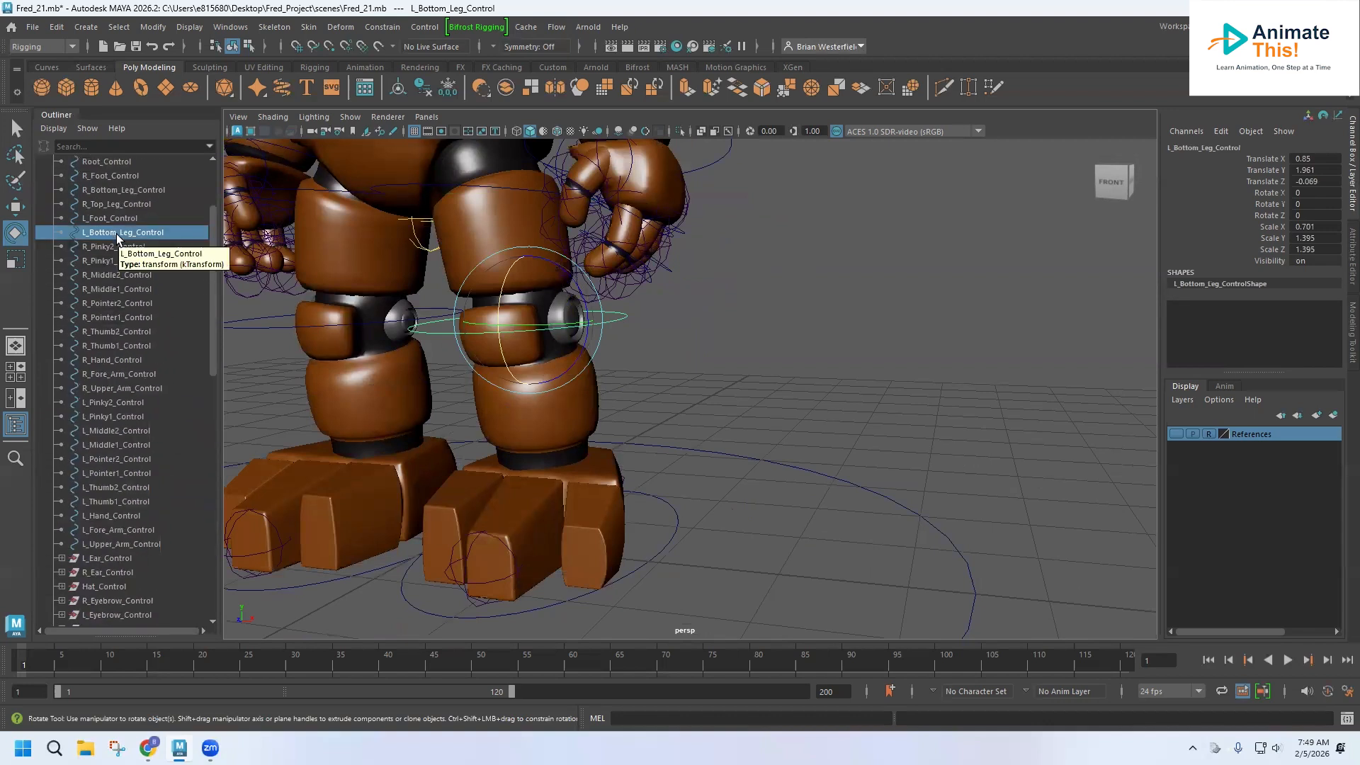
key(ctrl+g)
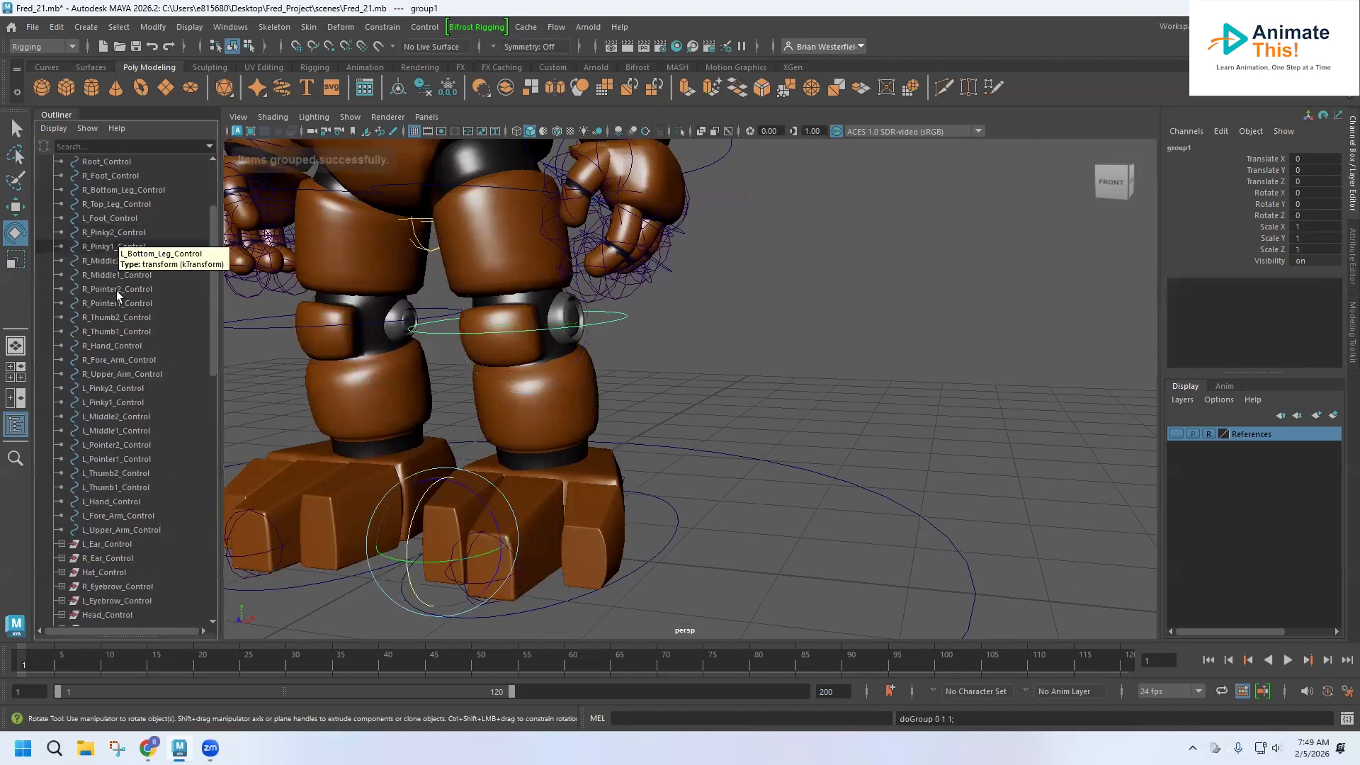
Rename the new group L_Bottom_Leg_Control and expand it.
scroll(94, 418, down, 8)
double_click(99, 474)
text(L_Bottom_Leg_Control)
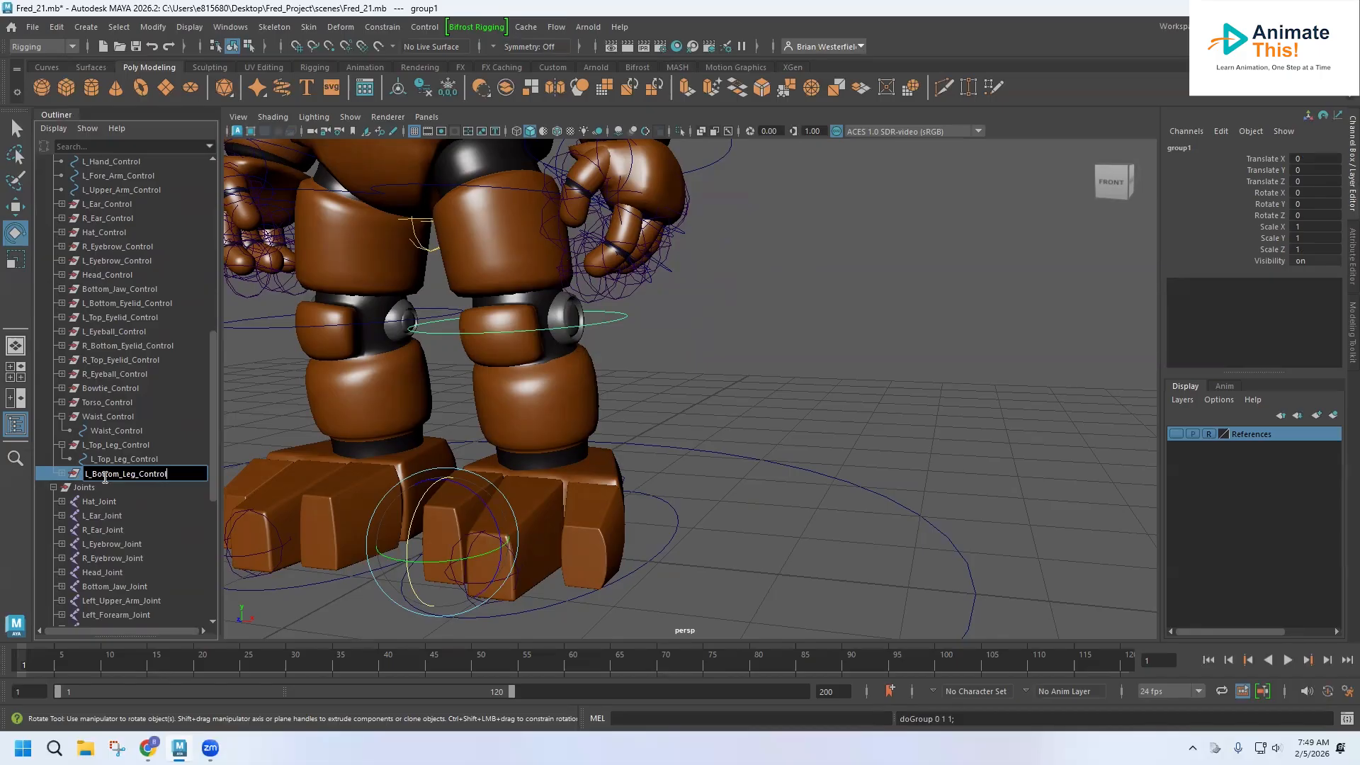
key(Return)
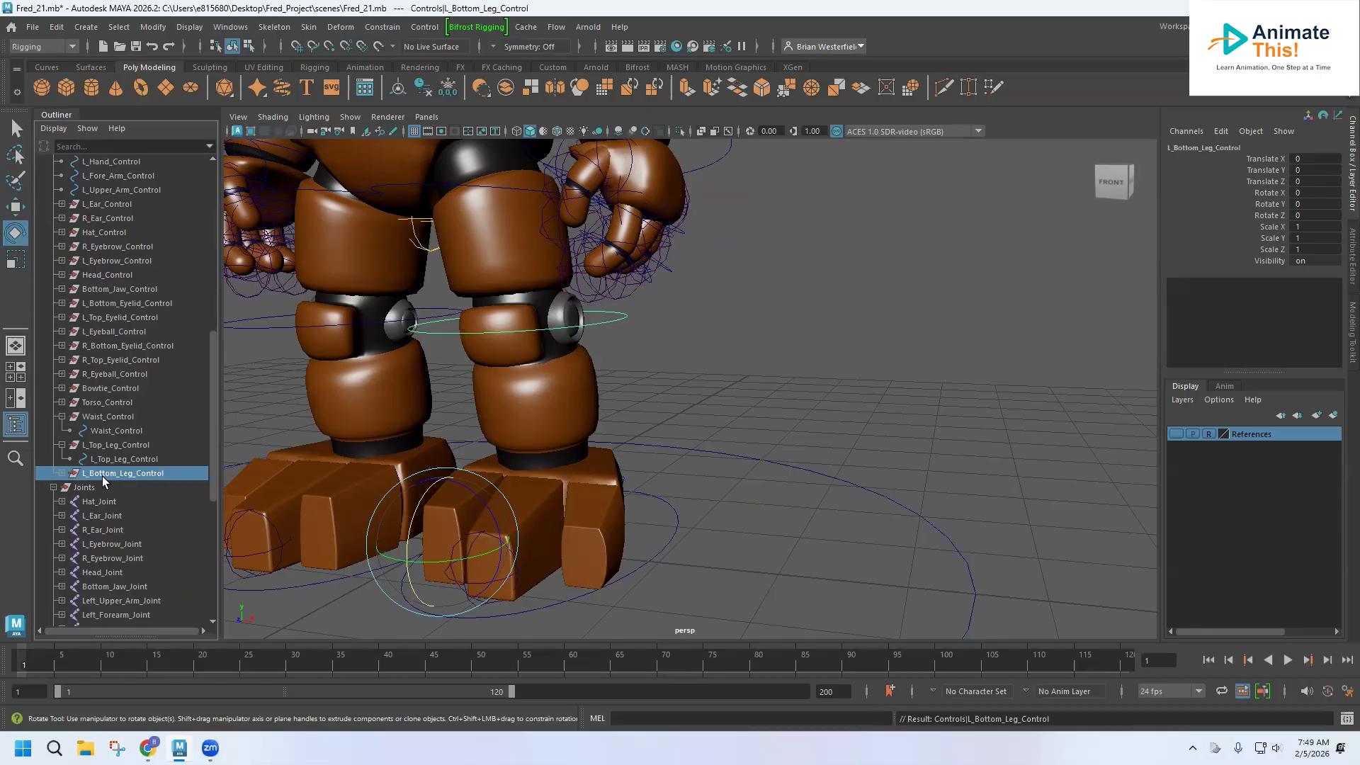
click(62, 473)
Bind the left bottom leg mesh to Left_Bottom_Leg_Joint with Bind Skin.
scroll(116, 438, down, 3)
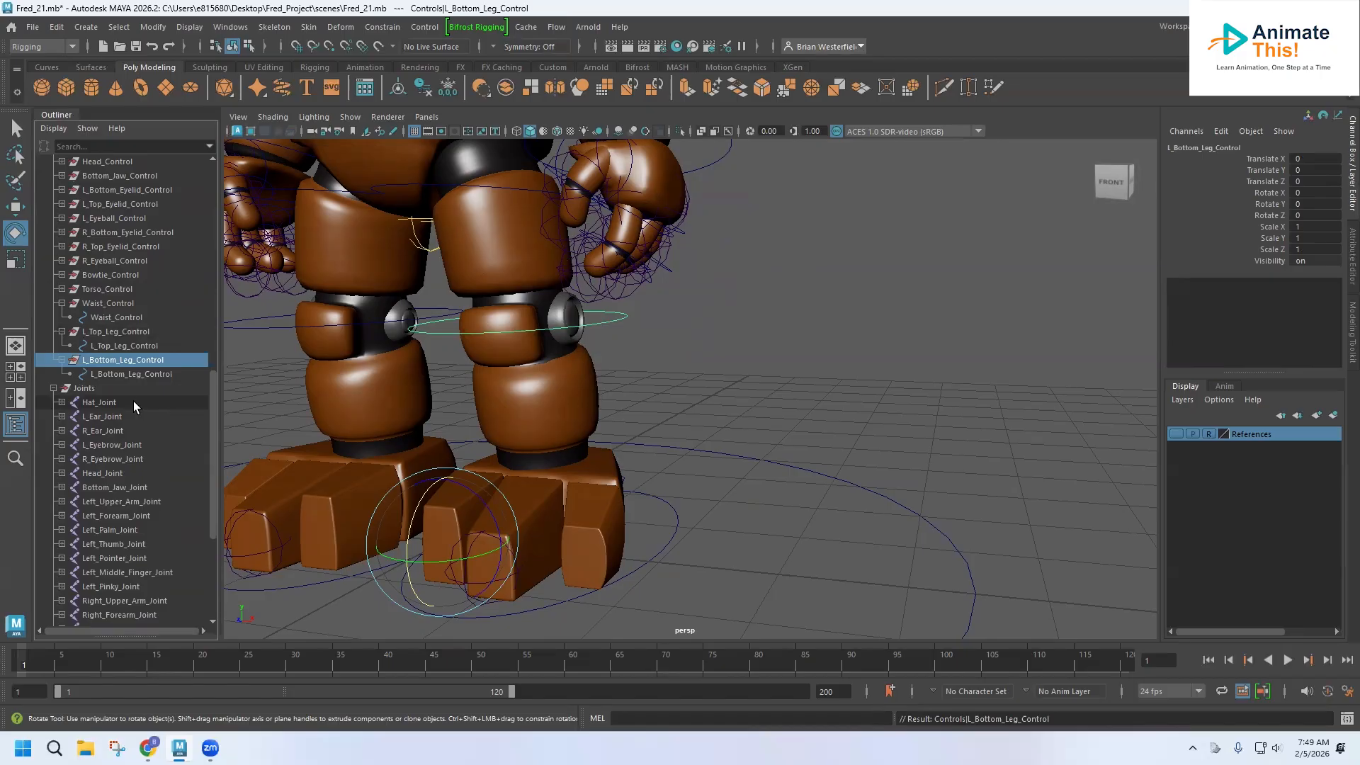
scroll(127, 473, down, 5)
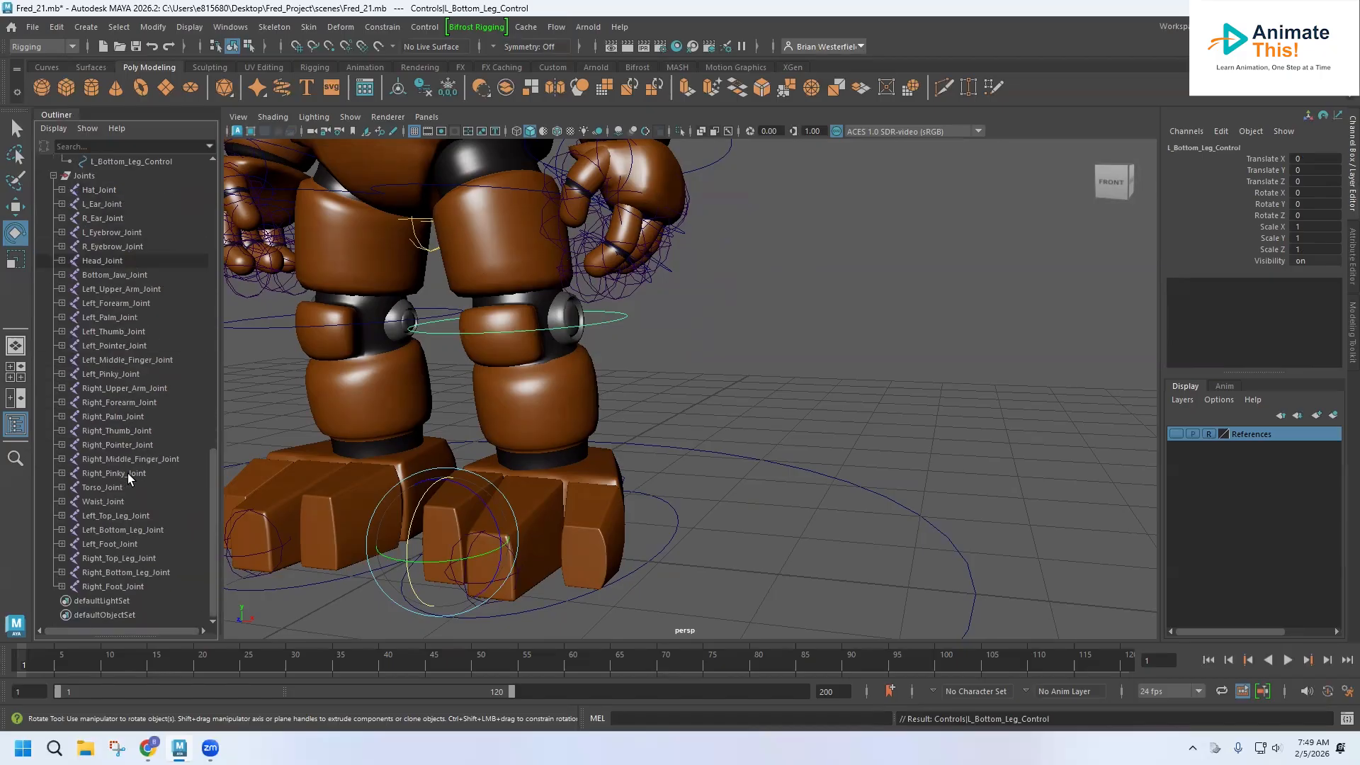
click(120, 531)
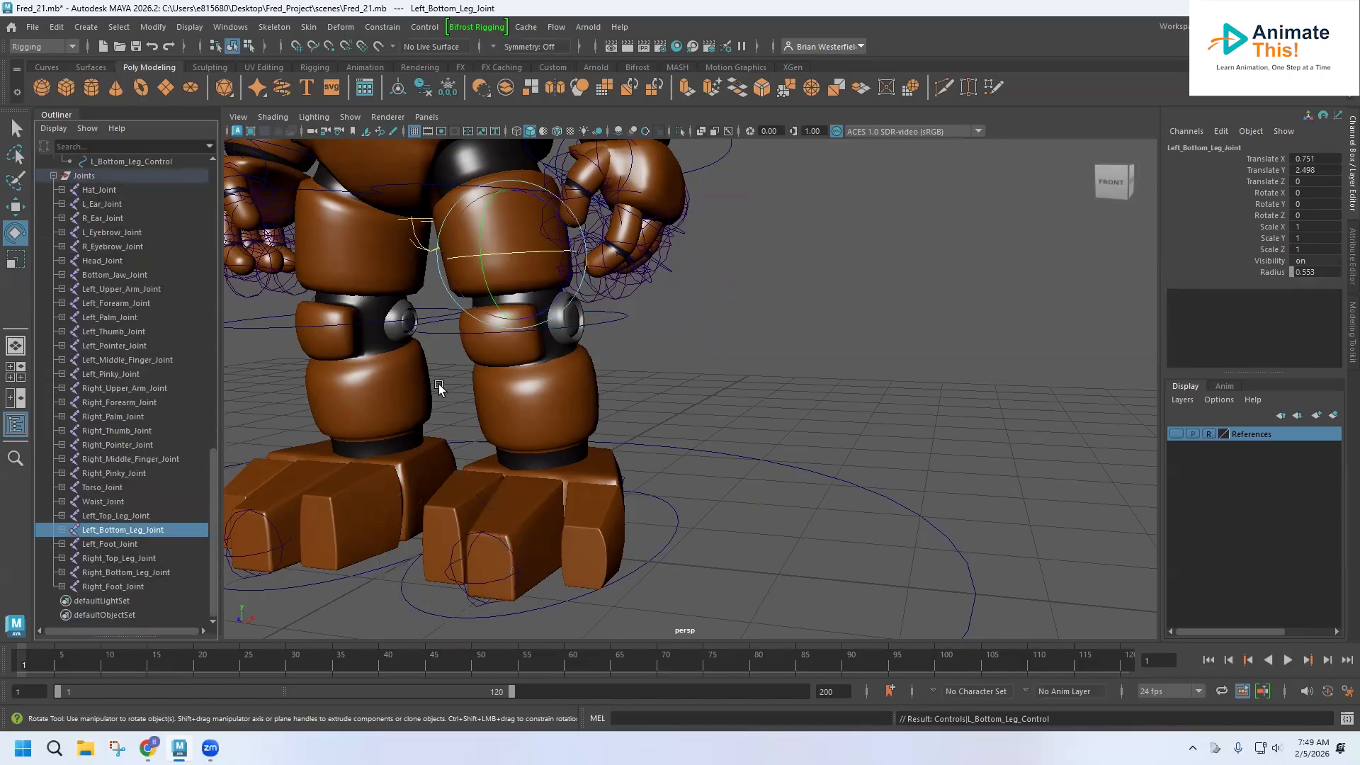
shift+click(596, 385)
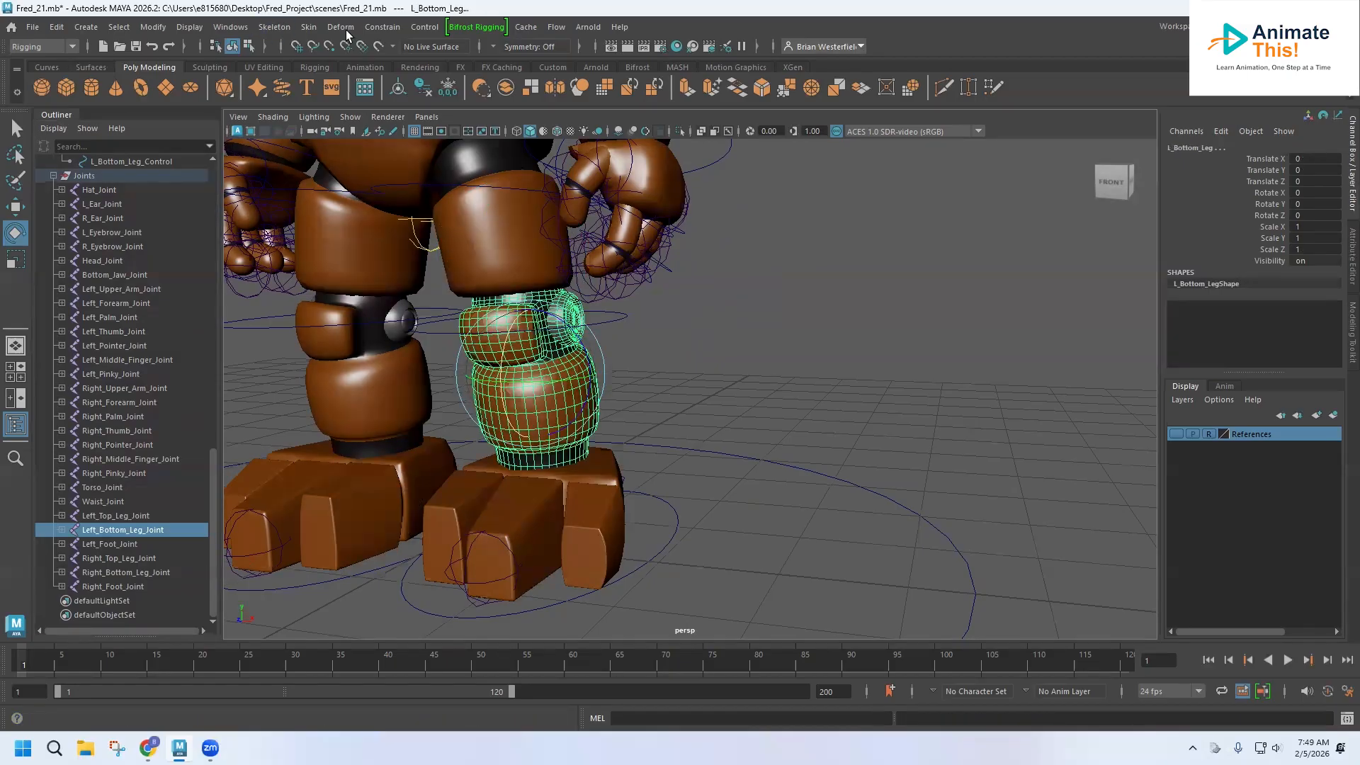
click(310, 28)
click(335, 67)
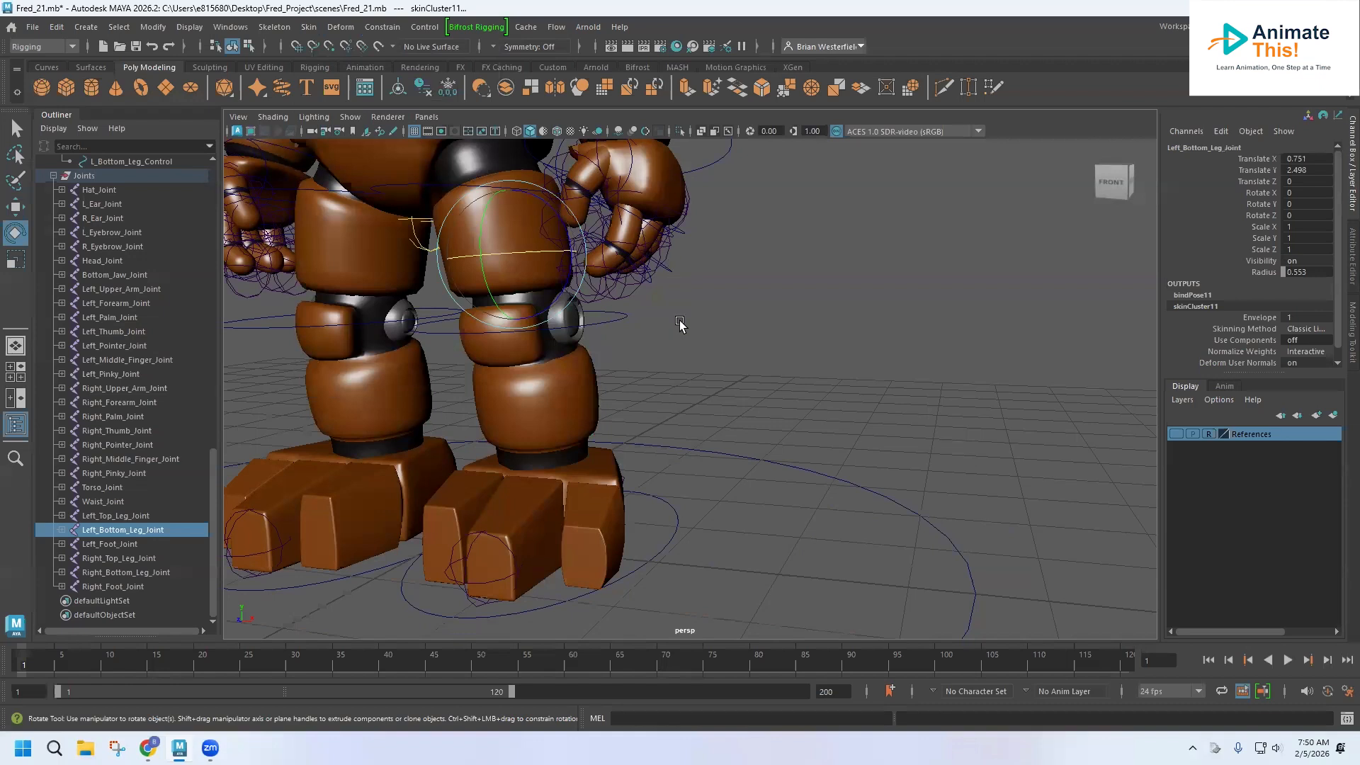
Parent-constrain Left_Bottom_Leg_Joint to the L_Bottom_Leg_Control curve, testing a rotation and undoing it.
click(611, 319)
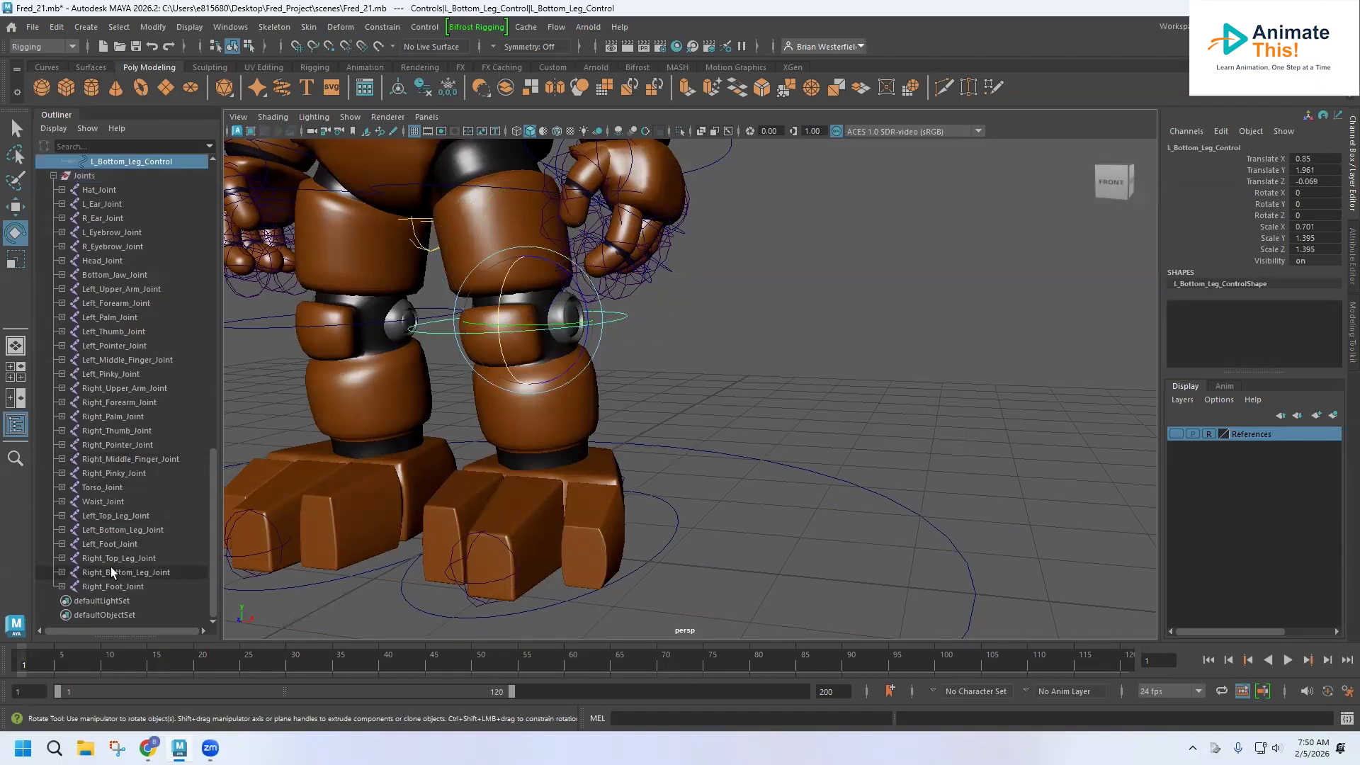
ctrl+click(112, 531)
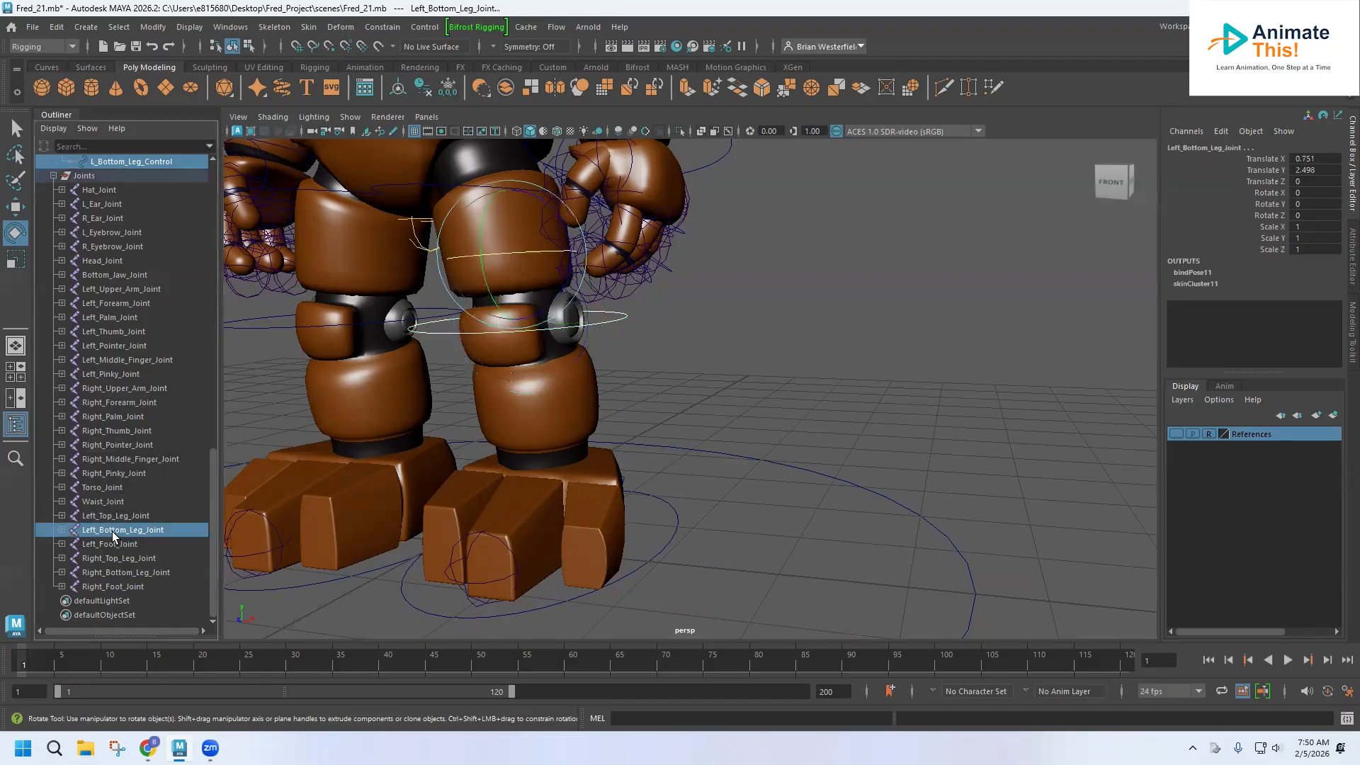
click(383, 27)
click(397, 67)
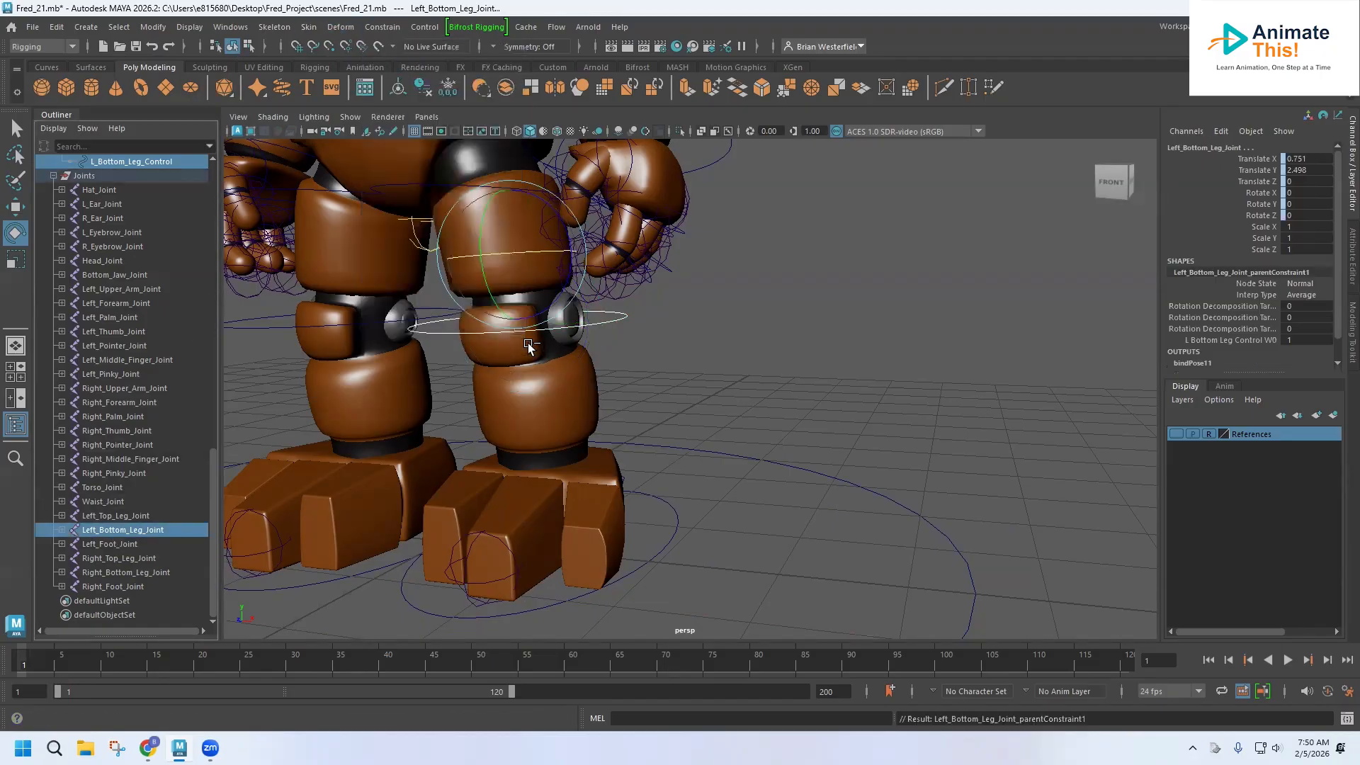
click(615, 319)
mouse_move(507, 310)
mouse_down()
mouse_move(507, 322)
mouse_move(507, 310)
mouse_up()
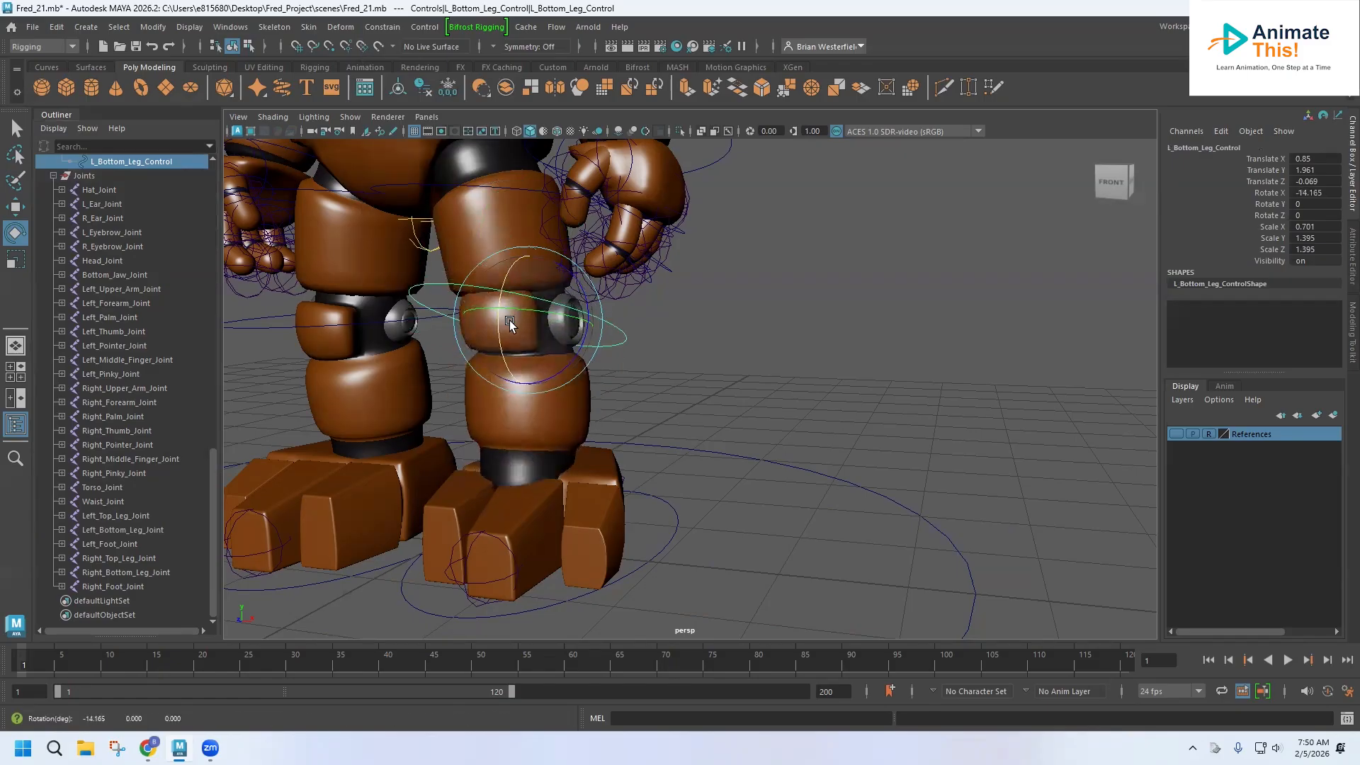
key(ctrl+z)
Select Left_Foot_Joint and Right_Foot_Joint and move them up and back to the ankle inside the feet.
alt+drag(581, 520, 695, 507)
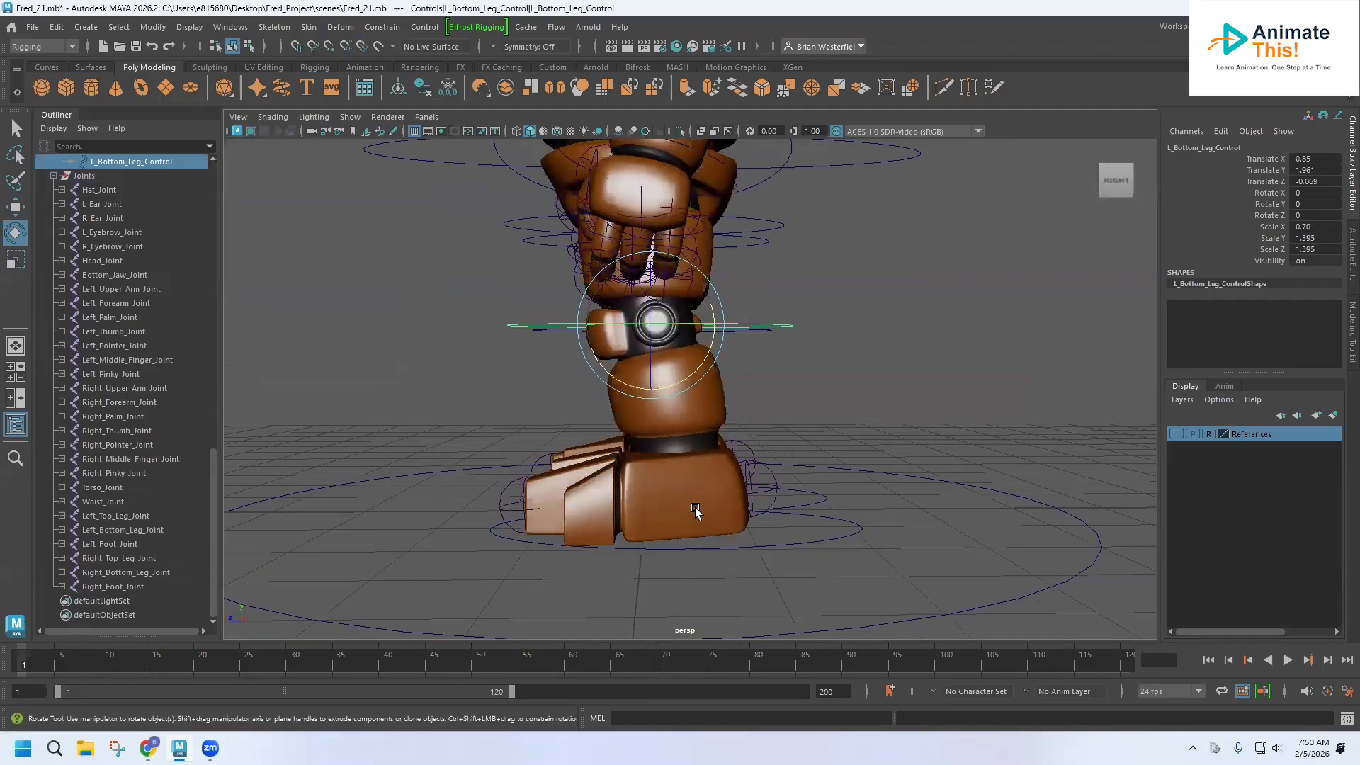
click(767, 473)
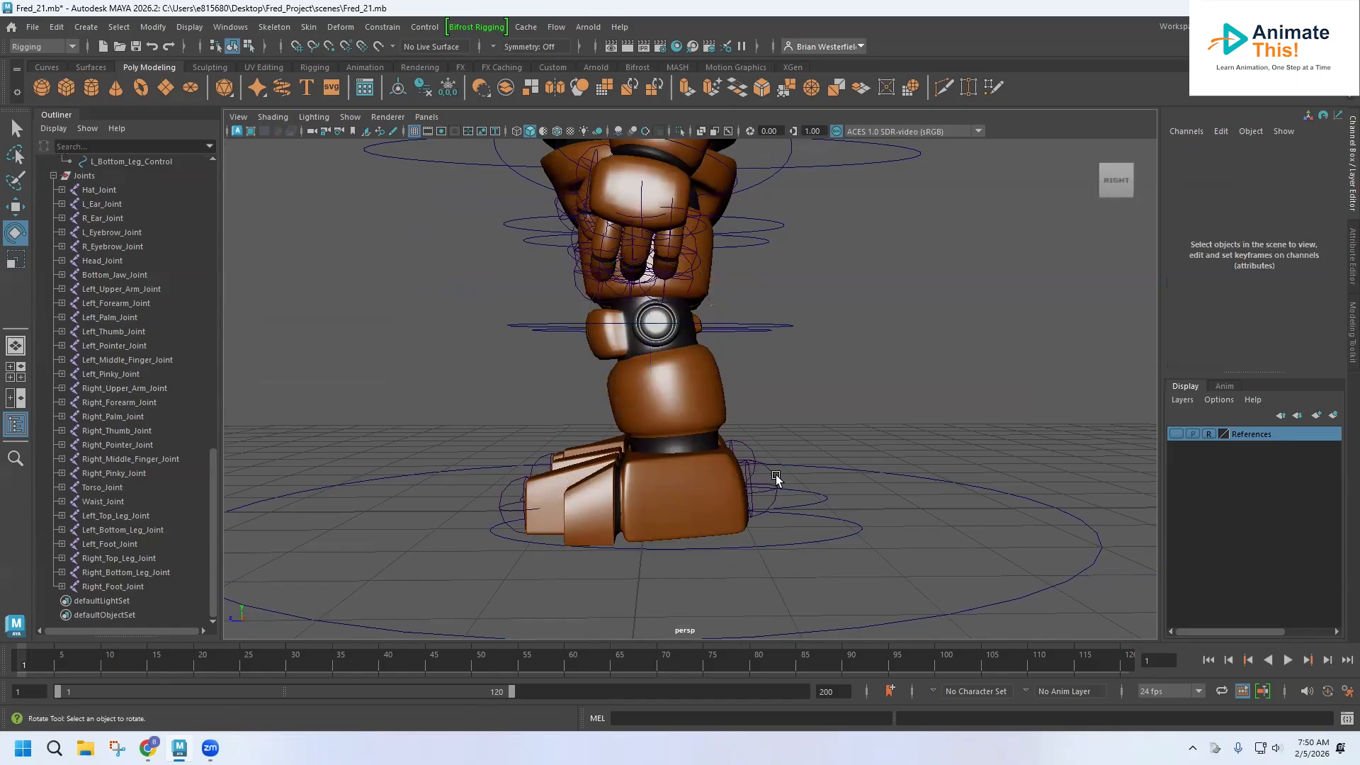
click(774, 473)
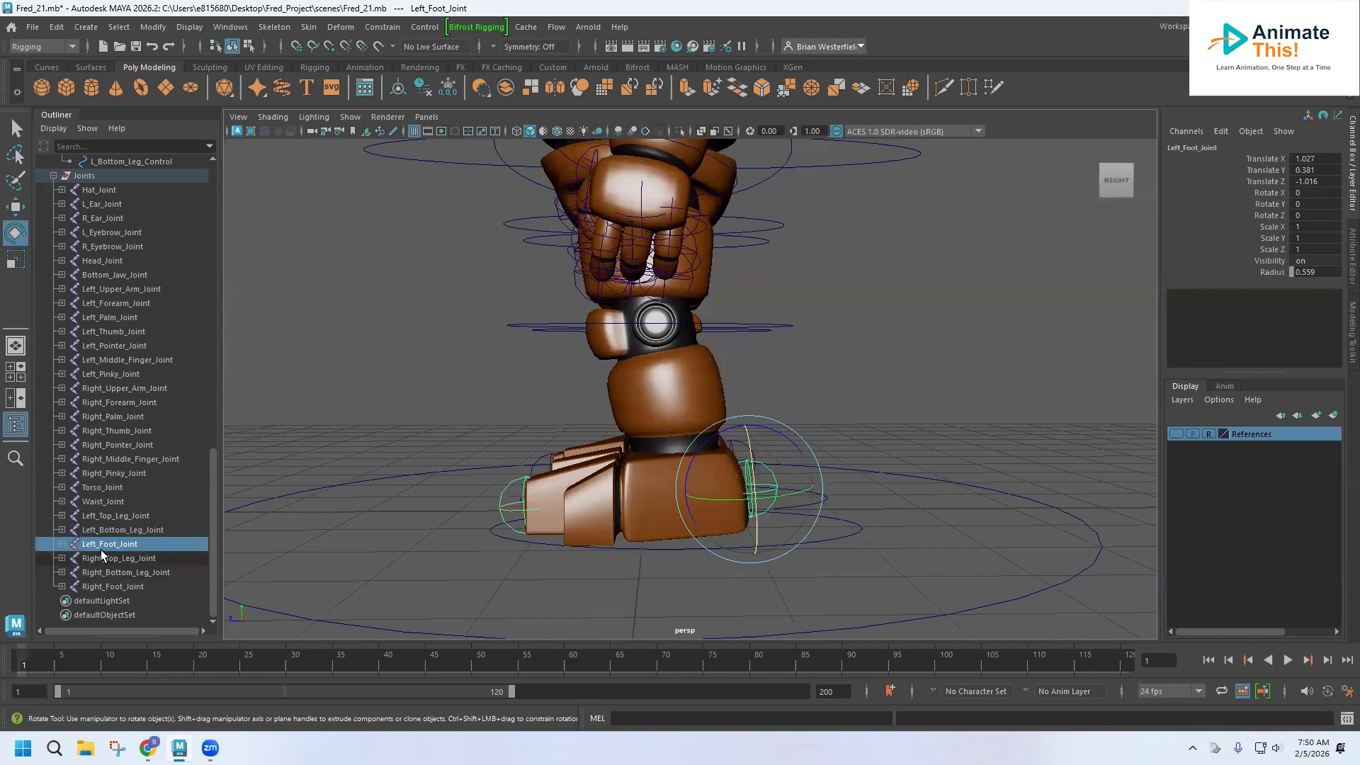
key(space)
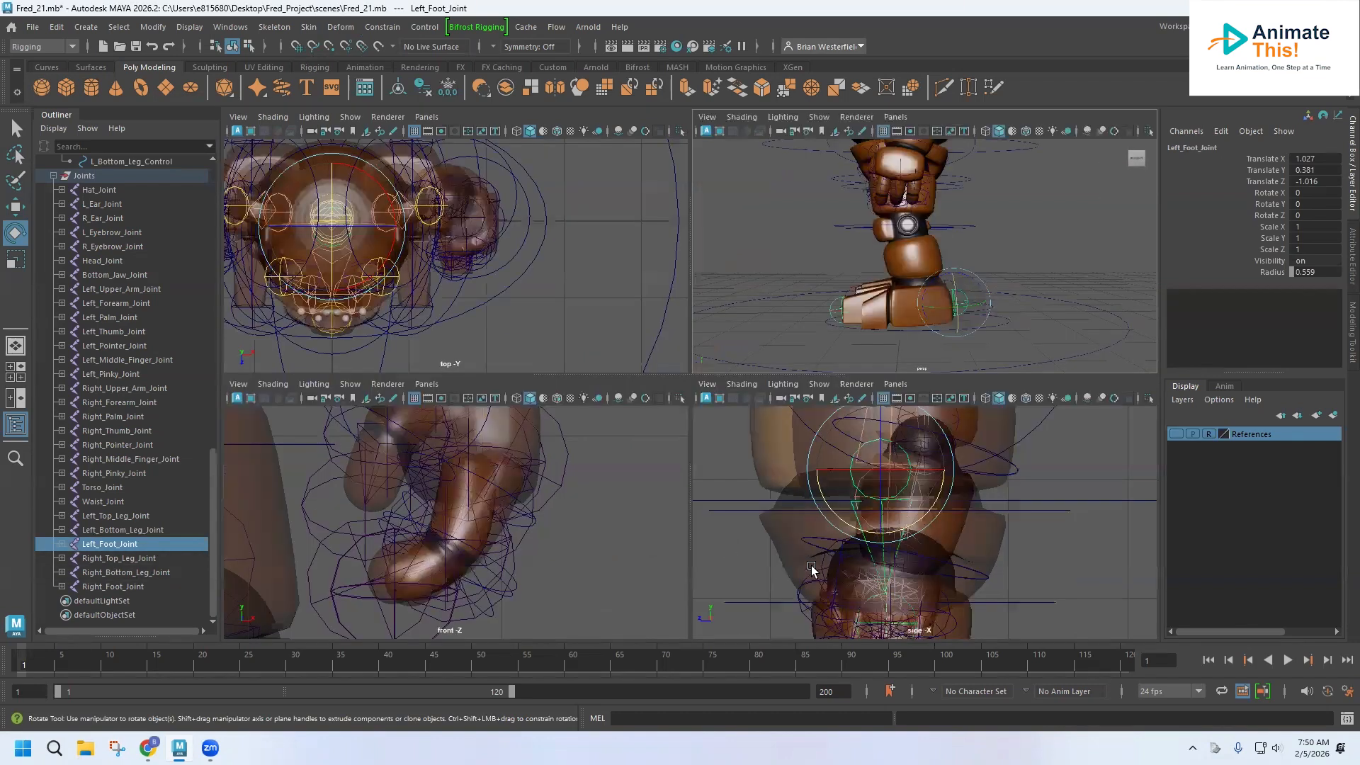
key(space)
alt+middle_drag(772, 542, 663, 79)
alt+middle_drag(670, 455, 700, 179)
alt+middle_drag(653, 401, 835, 214)
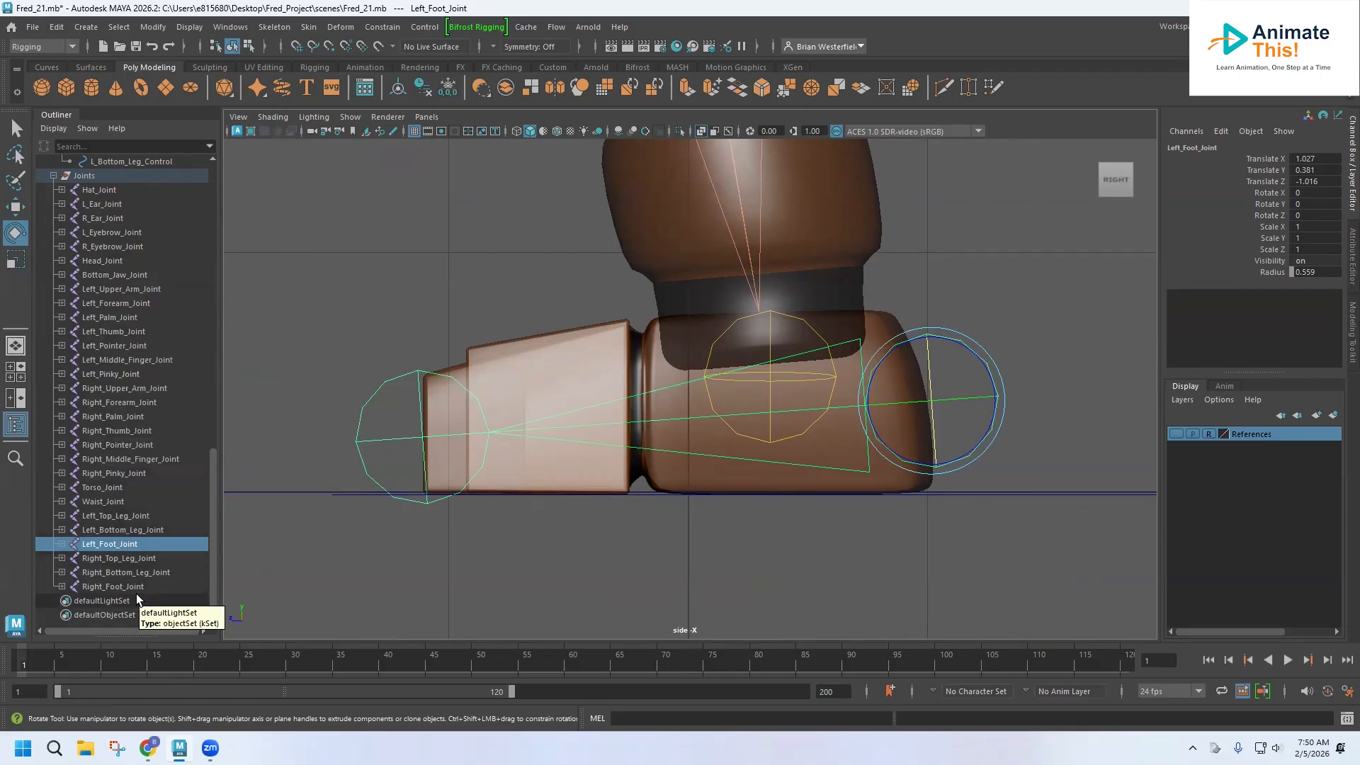
ctrl+click(119, 585)
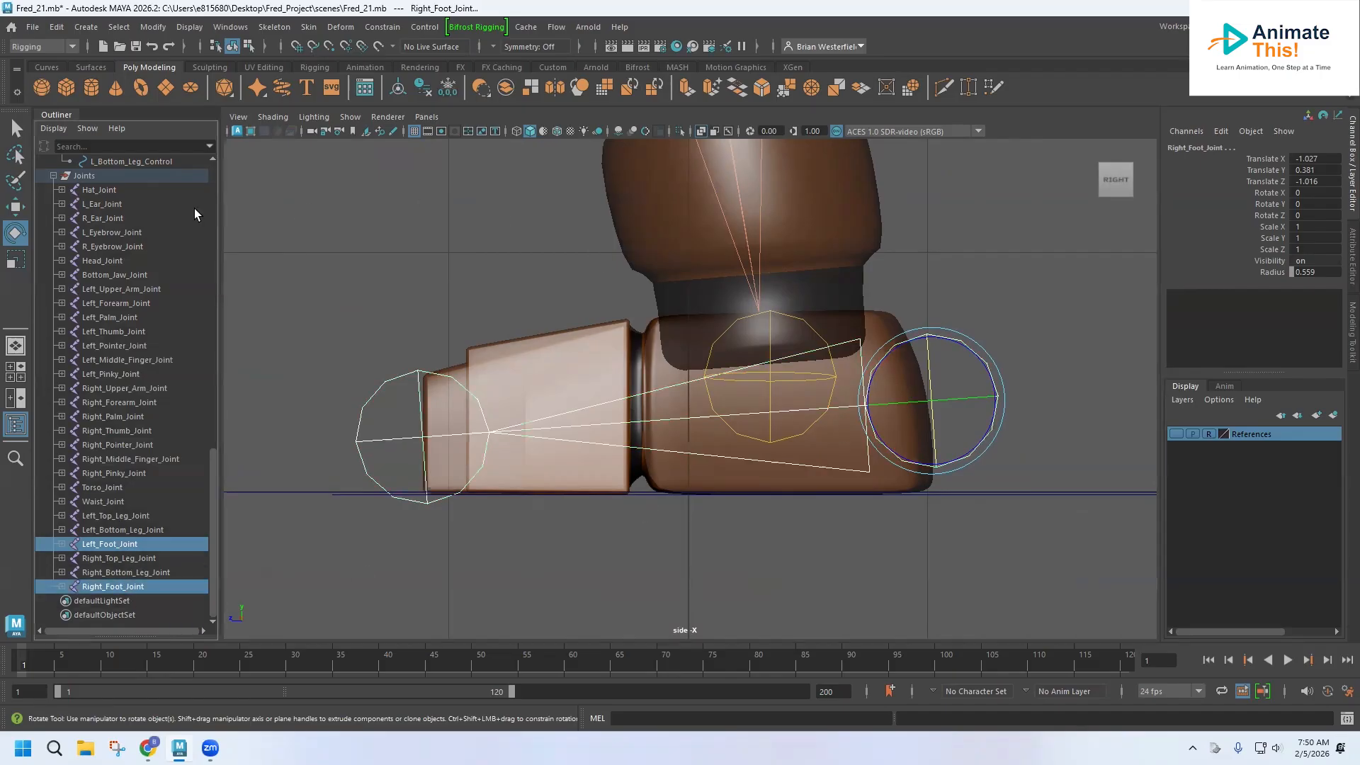
click(14, 207)
drag(878, 402, 719, 400)
drag(772, 332, 765, 284)
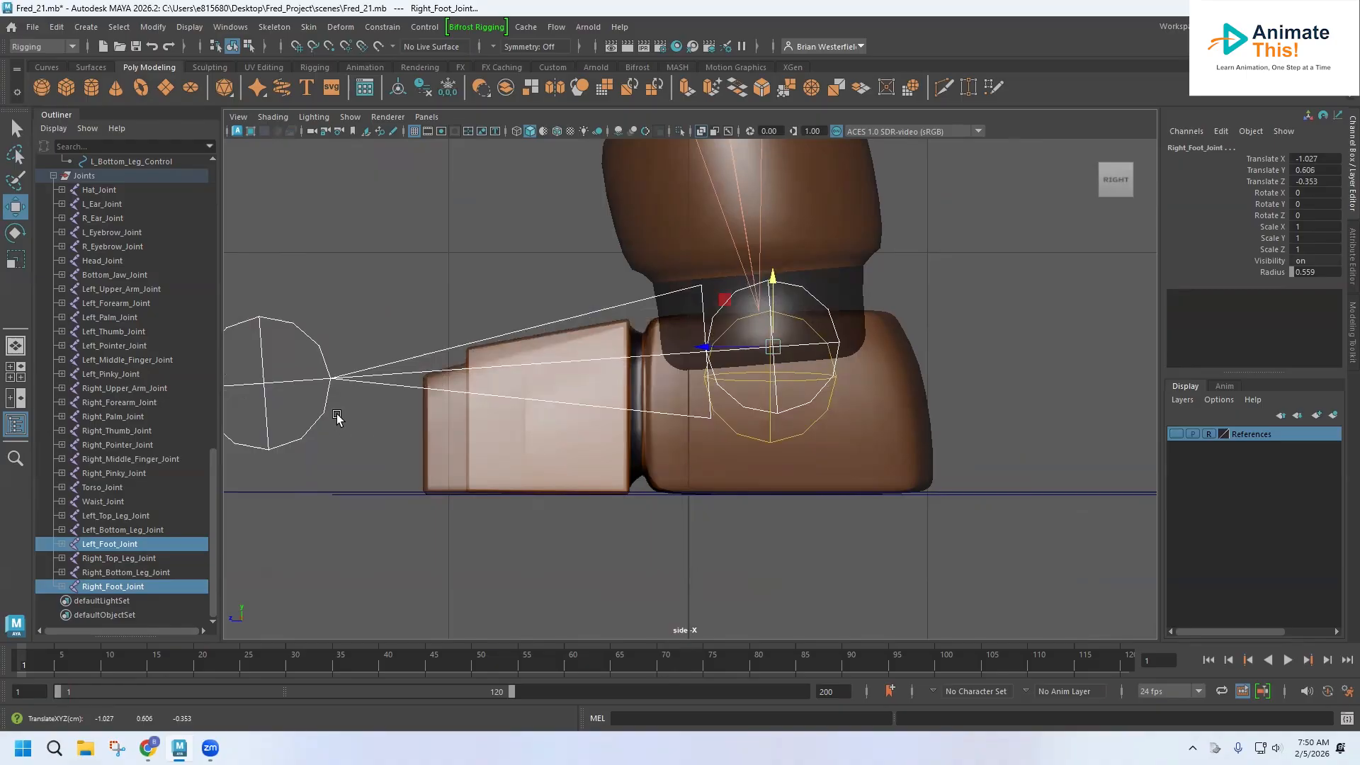
Select the toe end joints and move them back to the front of the feet.
drag(309, 275, 291, 494)
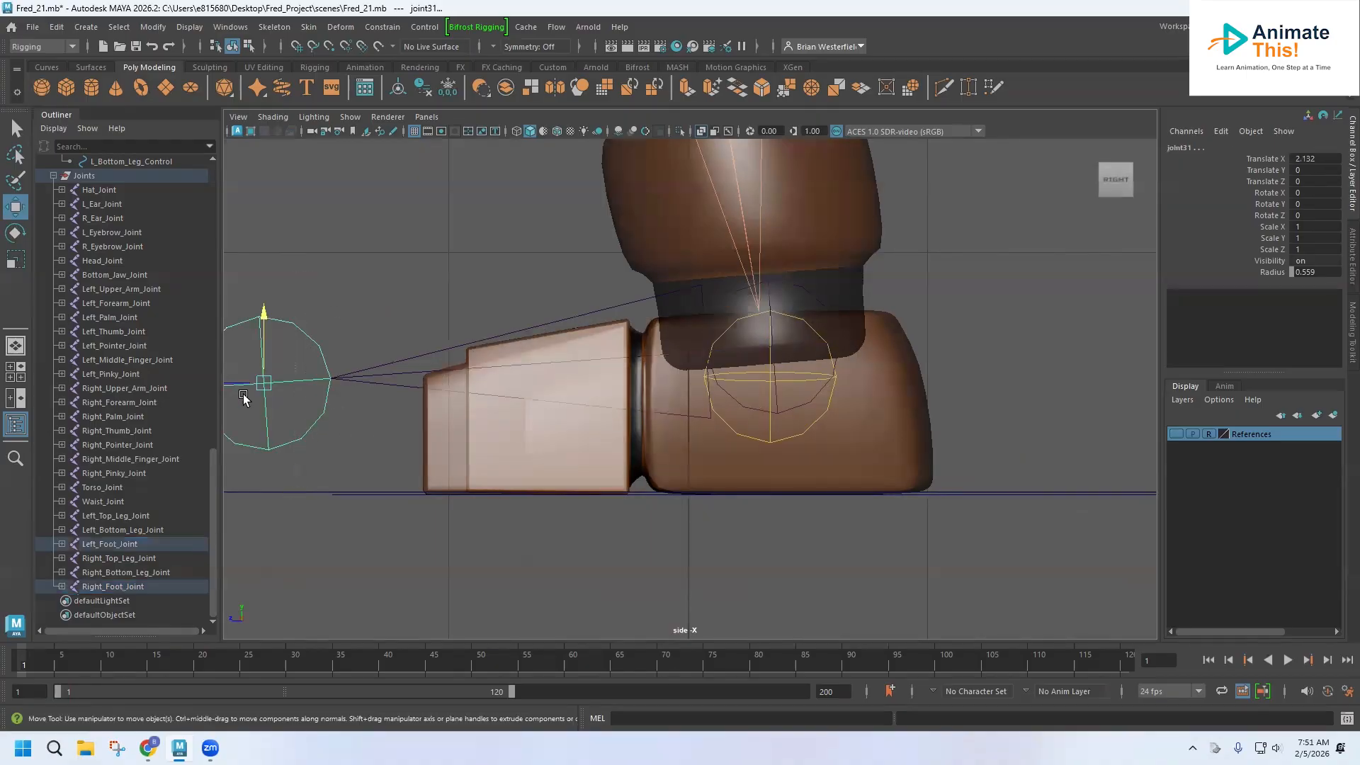
drag(237, 387, 394, 380)
drag(424, 324, 430, 367)
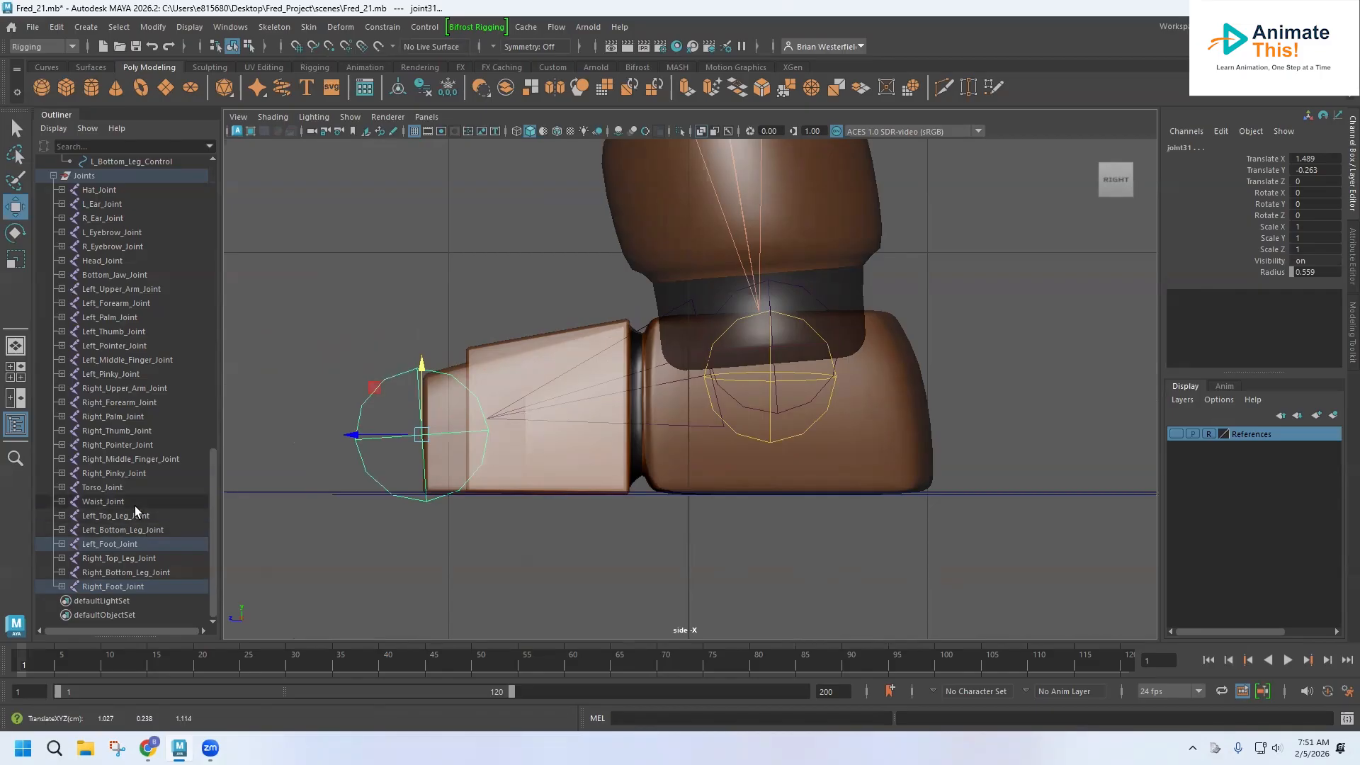
Select R_Foot_Control and L_Foot_Control and move them up to ankle height.
scroll(135, 505, up, 10)
scroll(135, 505, up, 5)
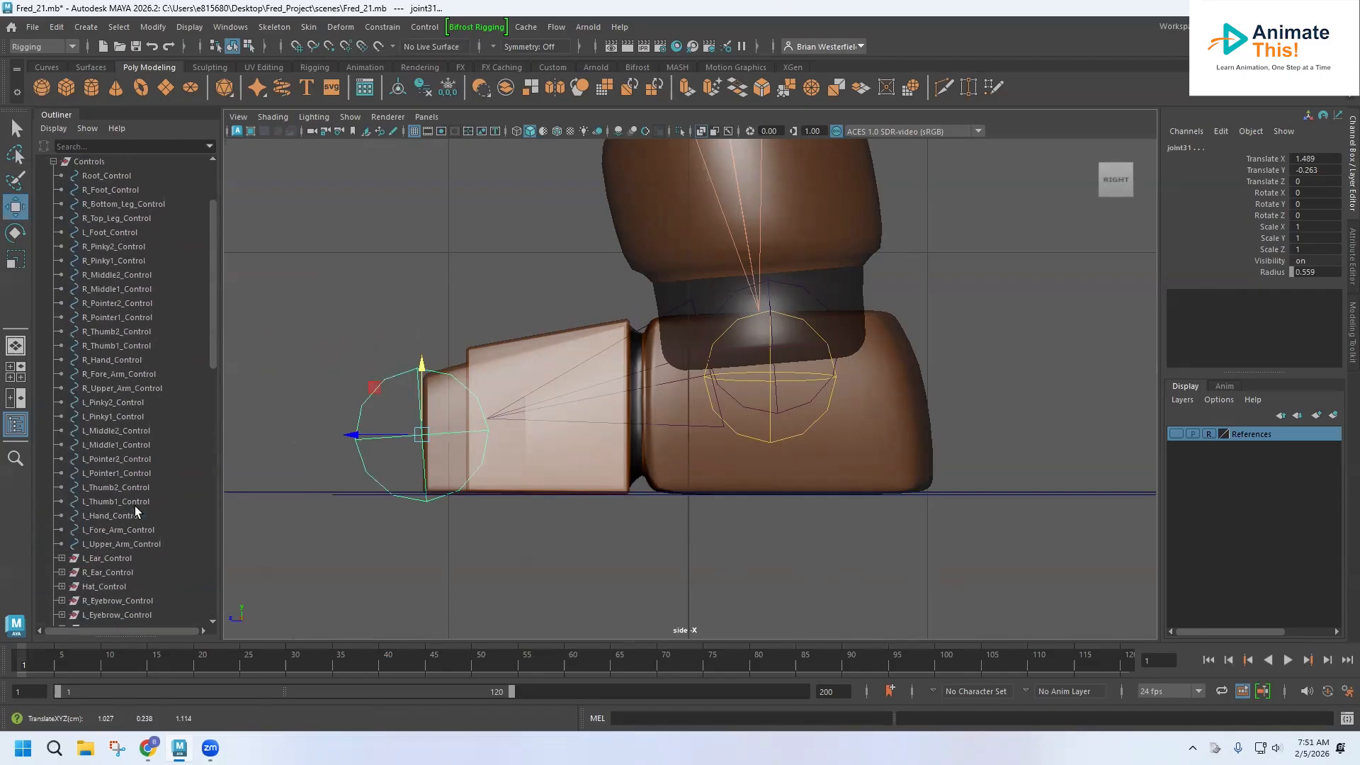
scroll(134, 505, up, 3)
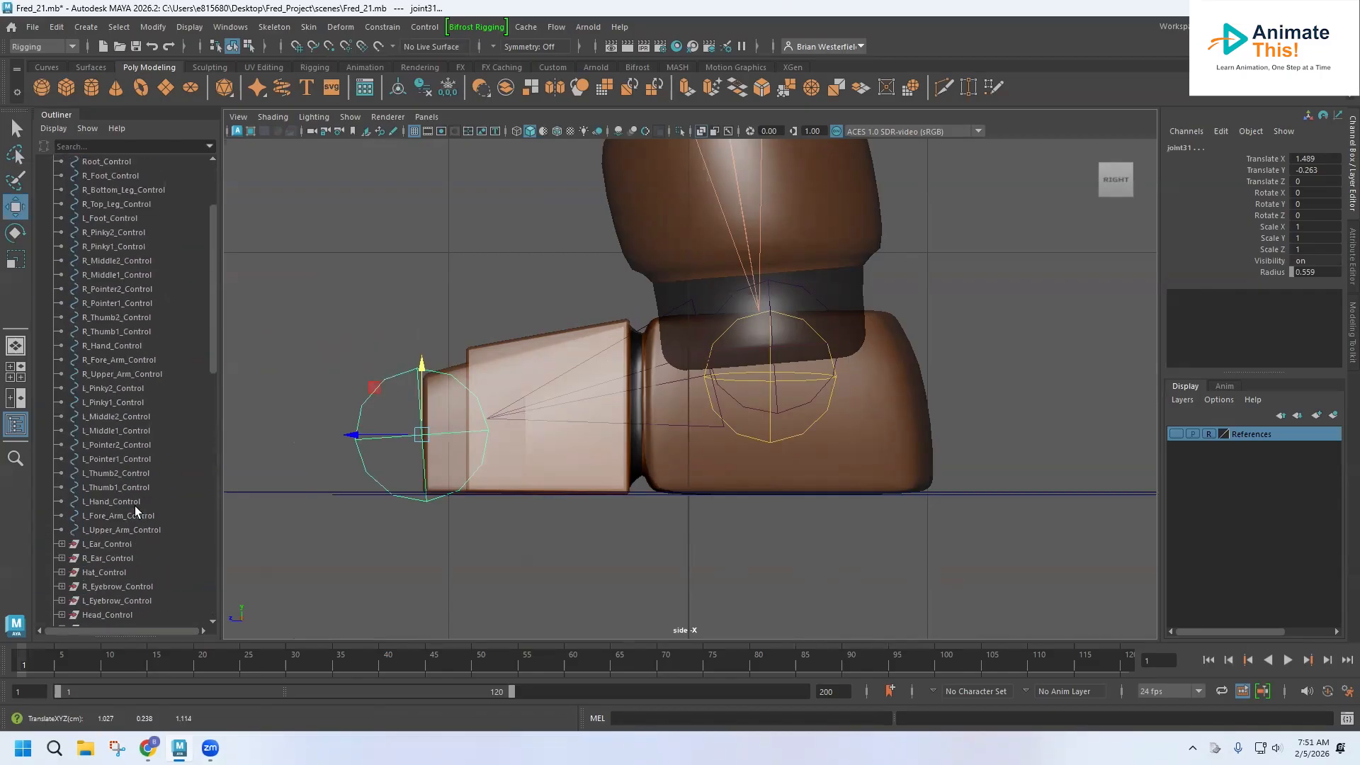
click(128, 290)
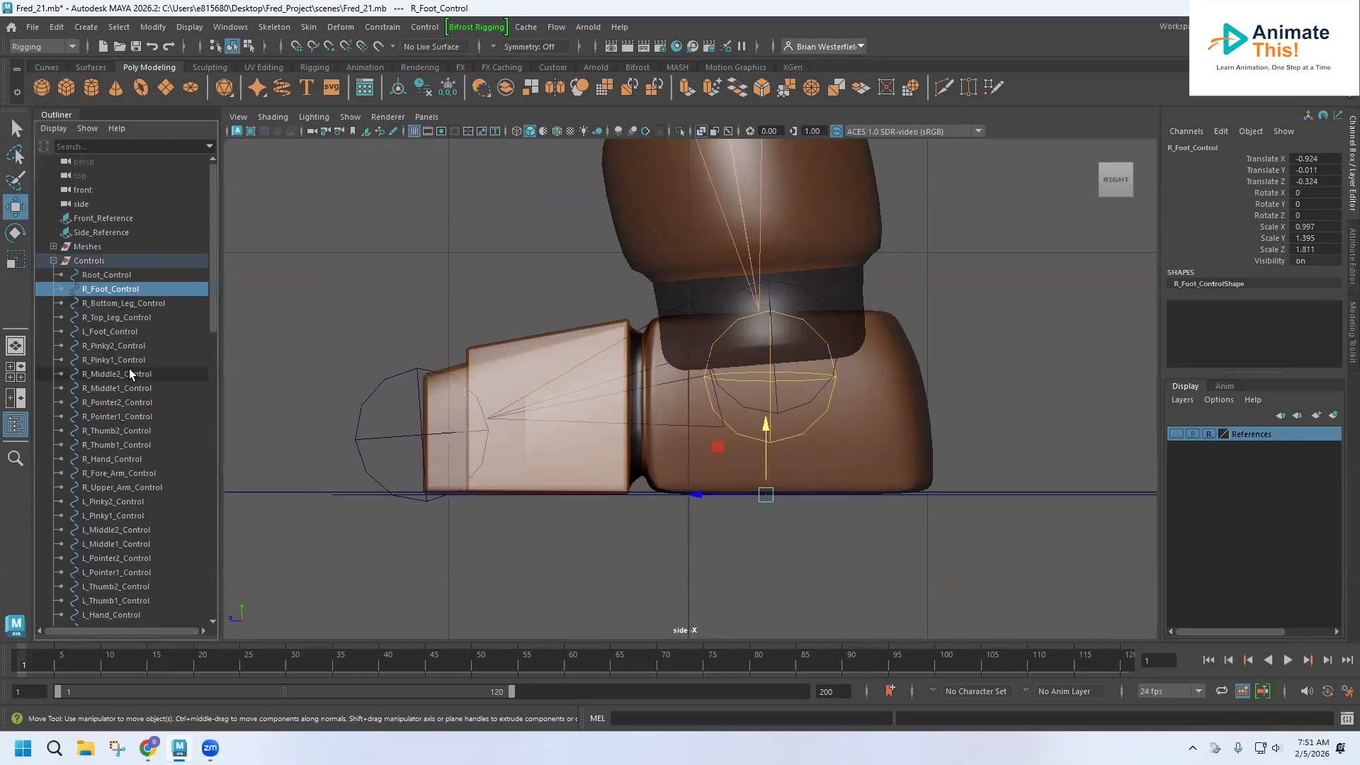
ctrl+click(121, 331)
drag(765, 422, 765, 274)
Group the L_Foot_Control curve and rename the new group L_Foot_Control.
key(space)
key(space)
alt+drag(853, 344, 908, 358)
alt+drag(820, 383, 646, 448)
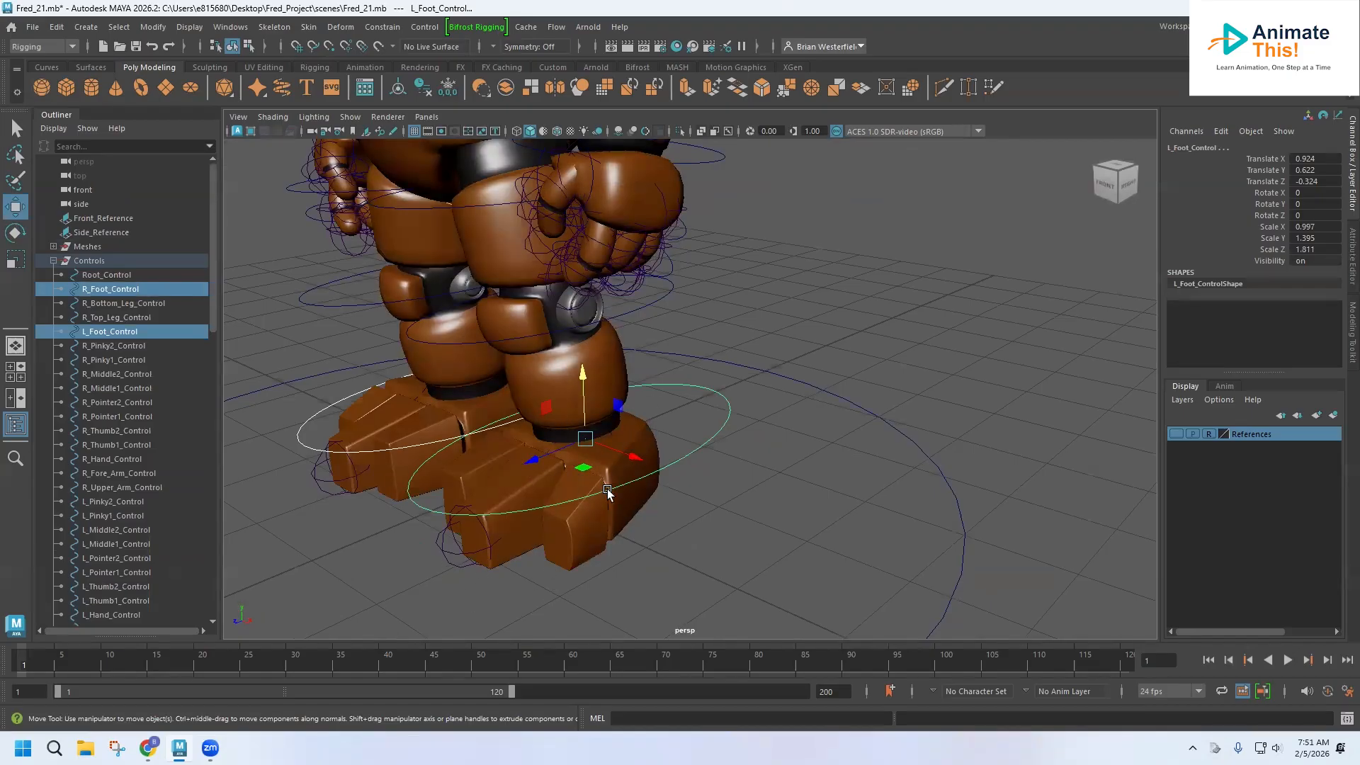
alt+drag(606, 463, 567, 462)
click(690, 451)
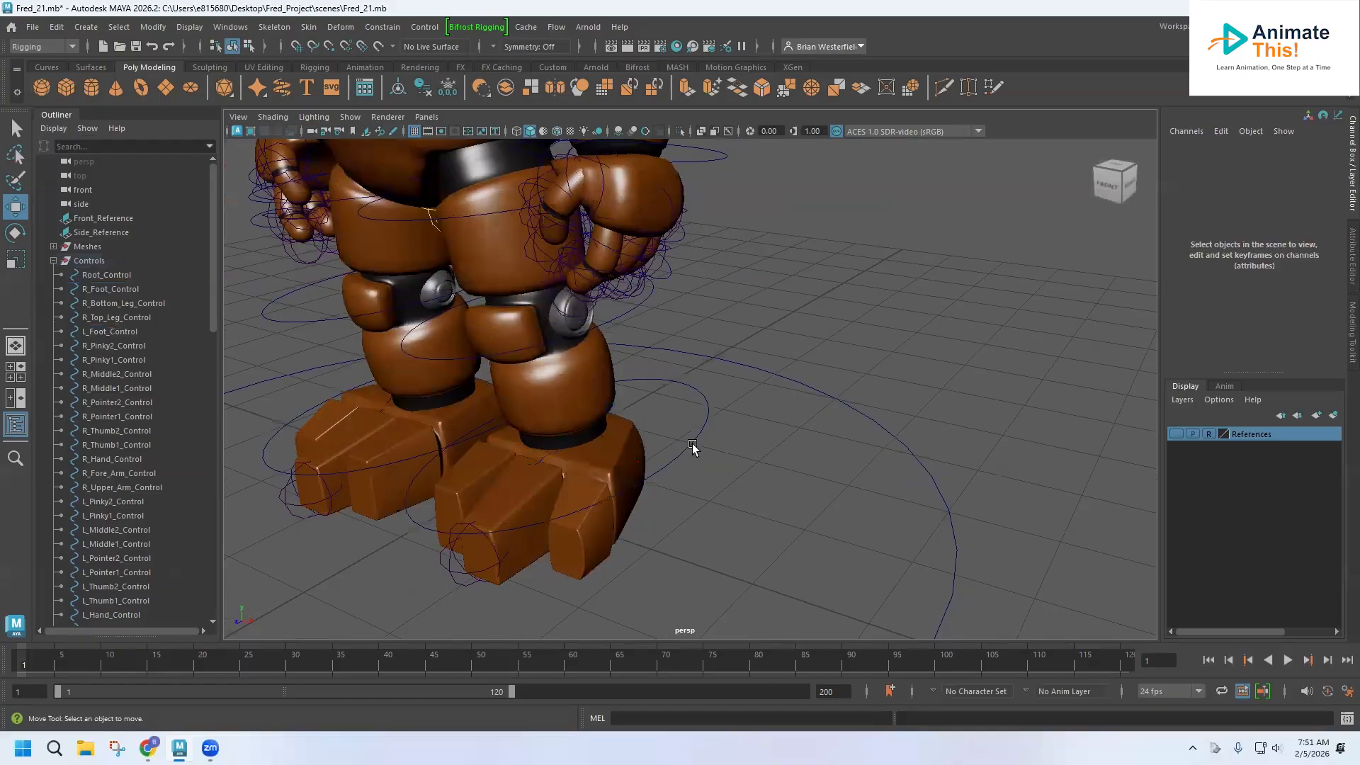
click(692, 446)
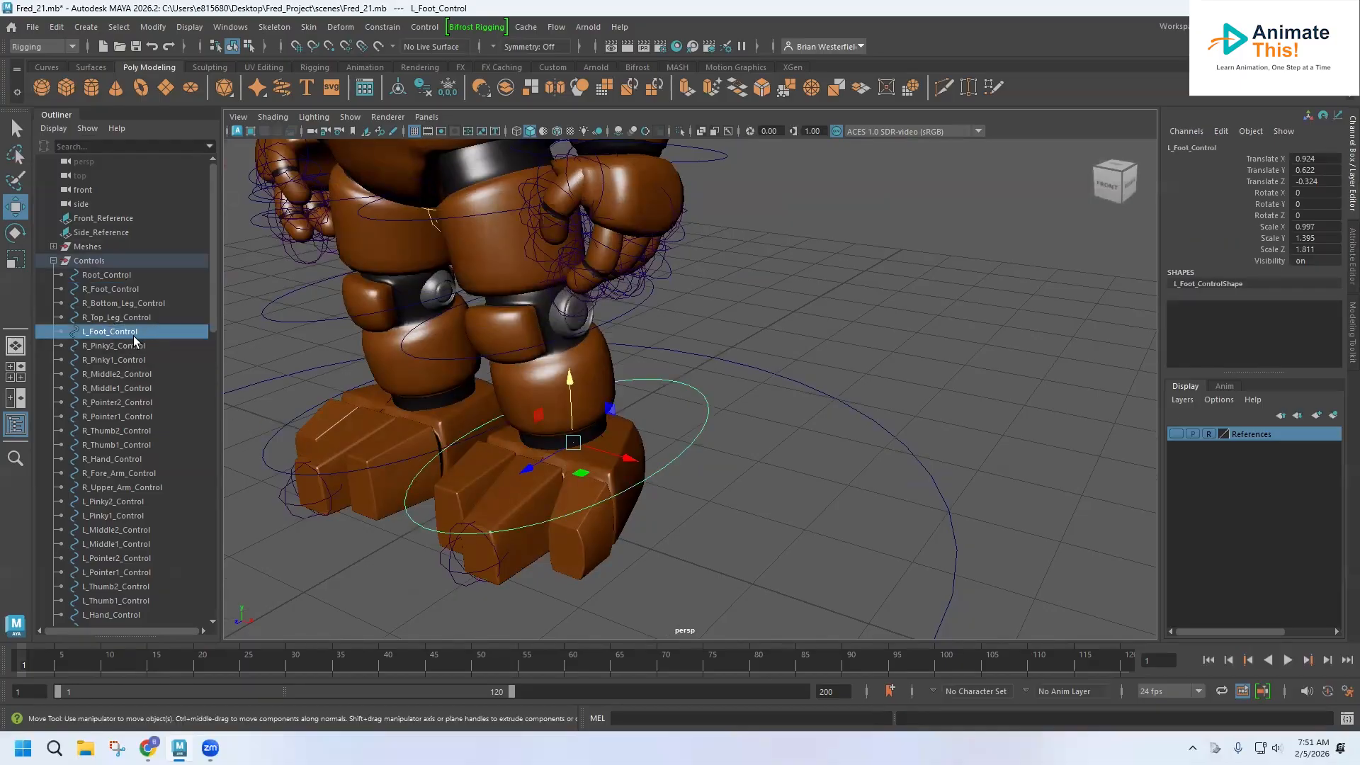
key(ctrl+g)
scroll(116, 515, down, 10)
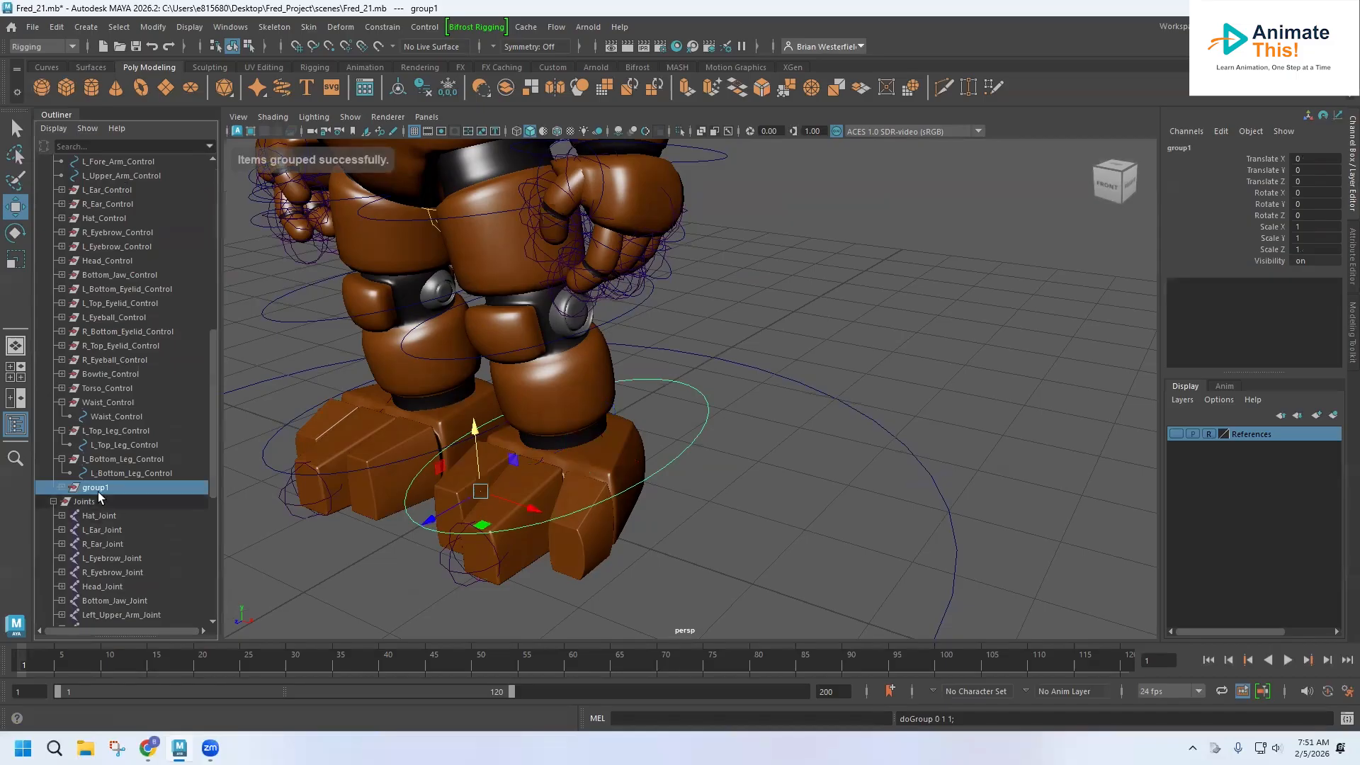
double_click(97, 487)
text(L_Foot_Control)
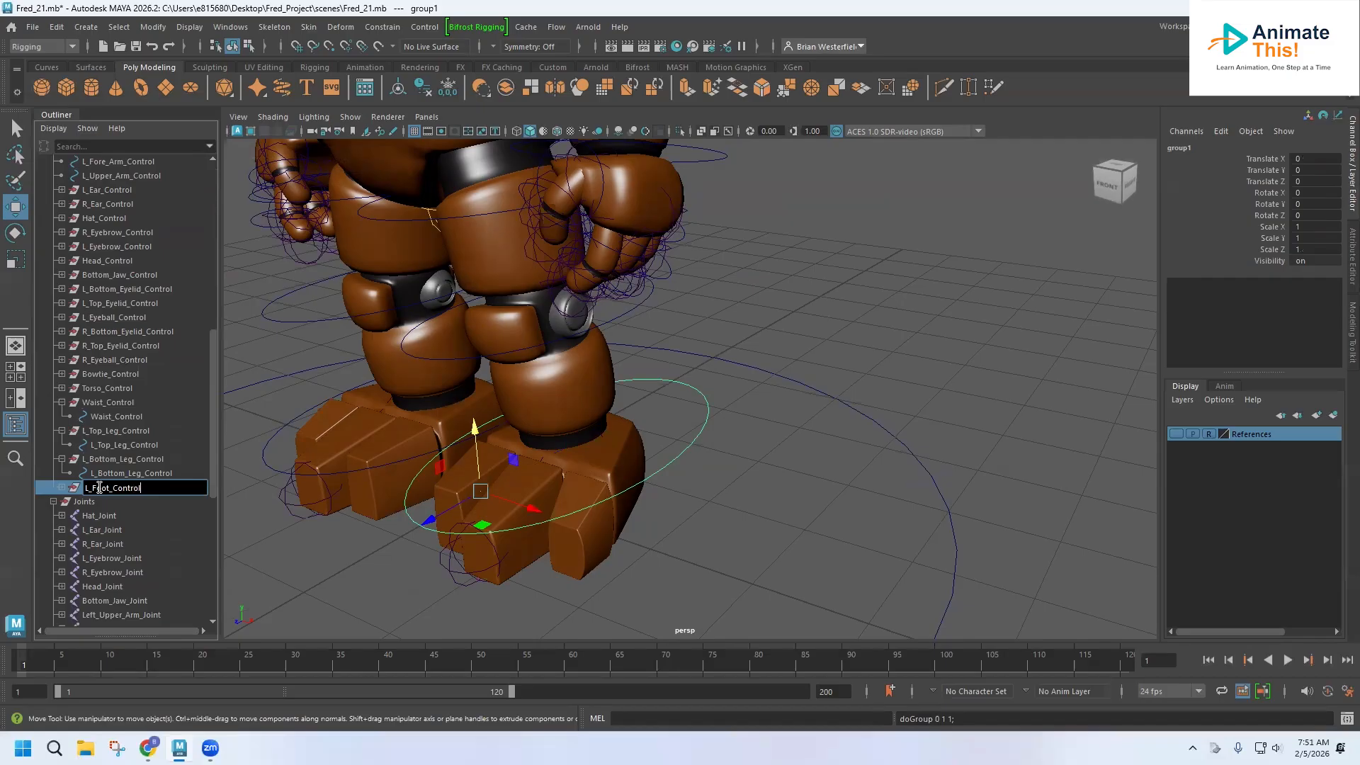
key(Return)
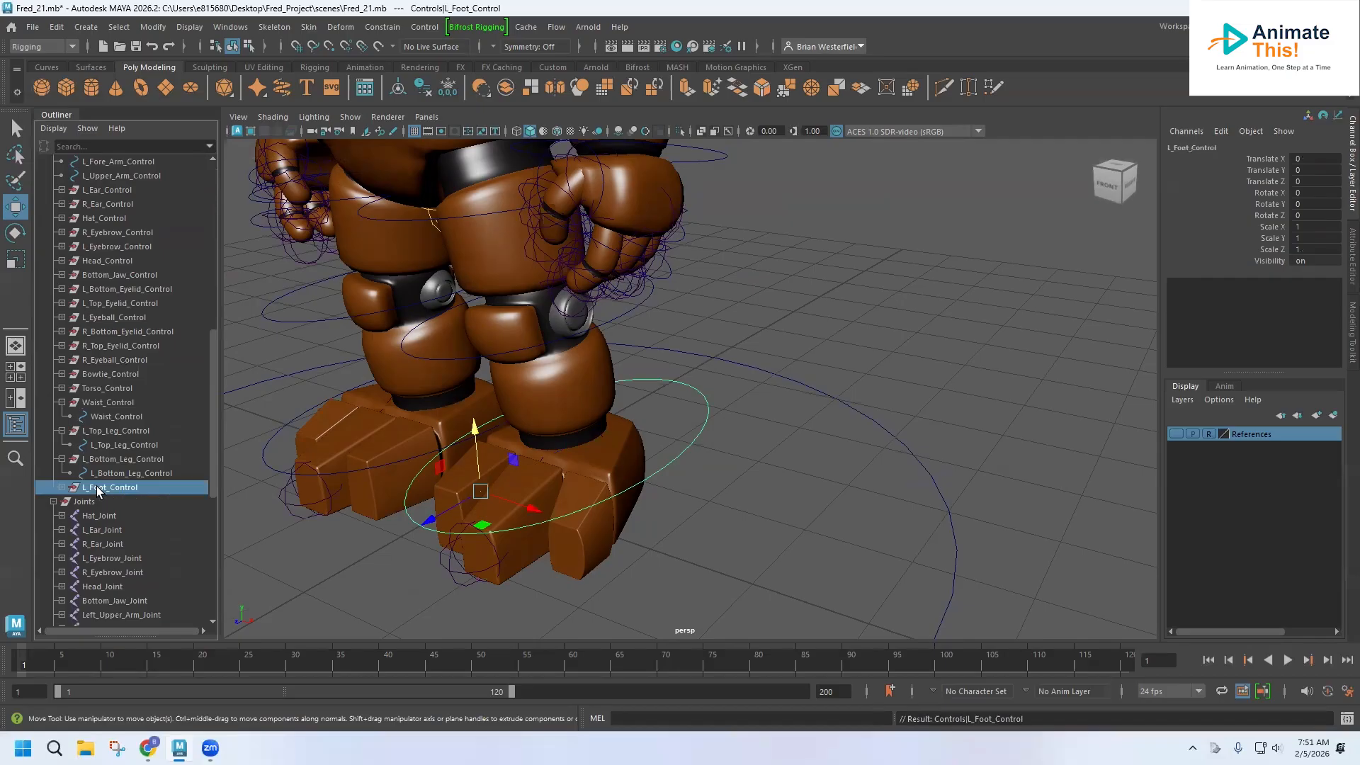
click(62, 487)
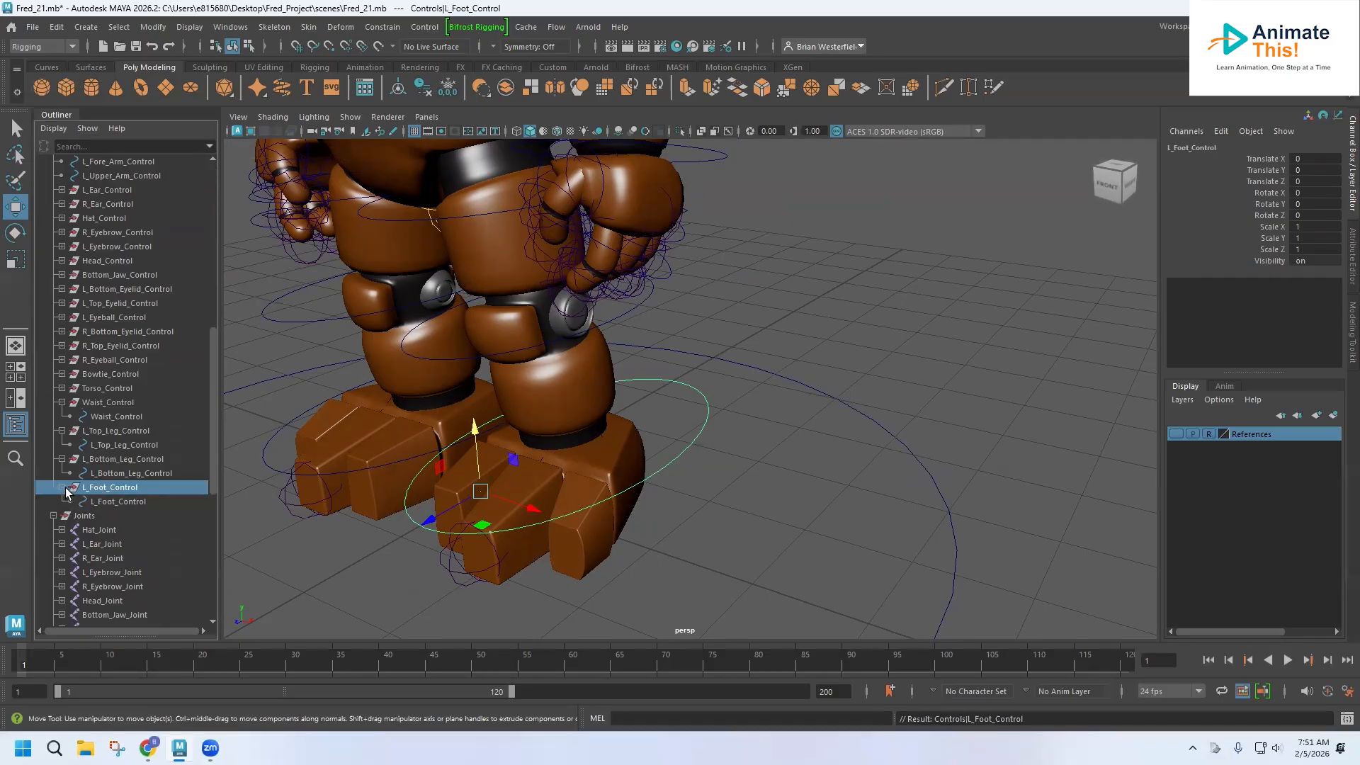
Bind the left foot mesh to Left_Foot_Joint with a smooth skin bind.
scroll(127, 542, down, 3)
scroll(127, 542, down, 3)
scroll(126, 543, down, 3)
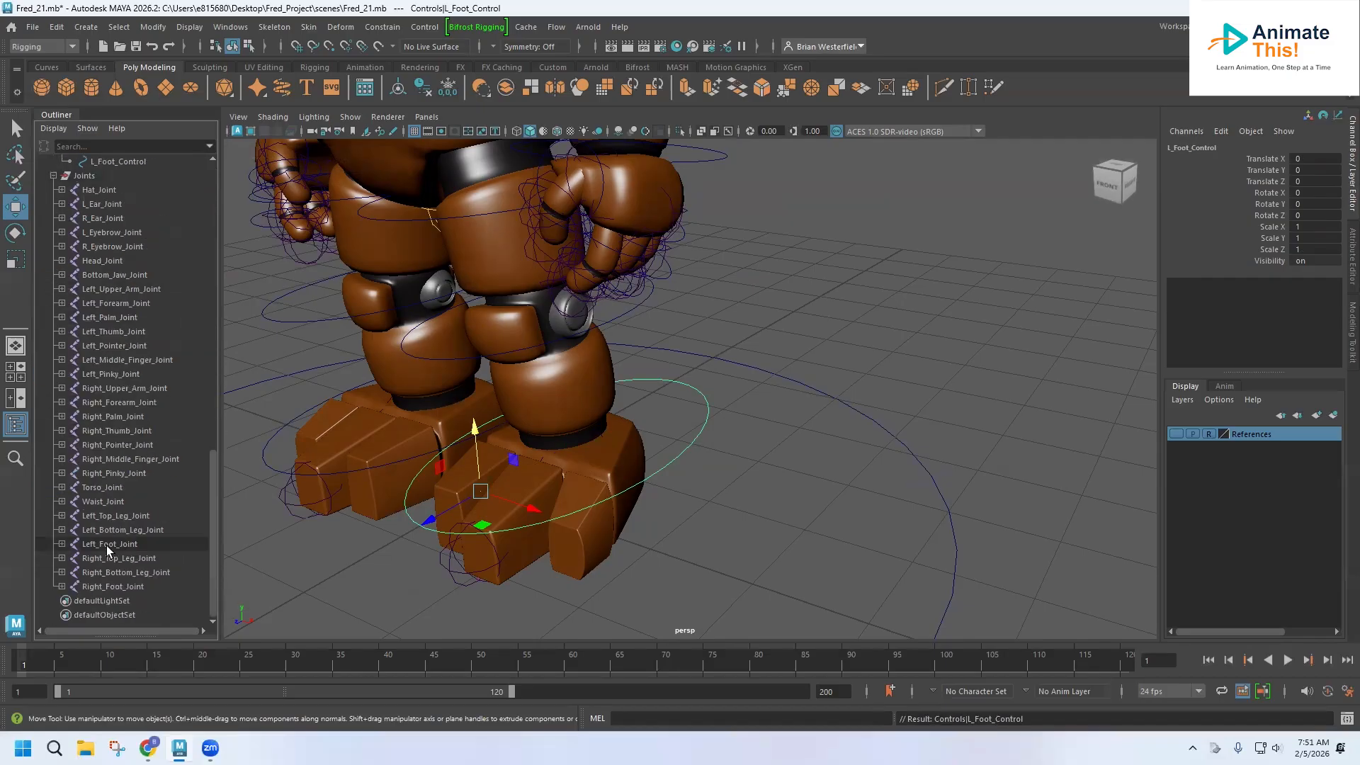
click(108, 545)
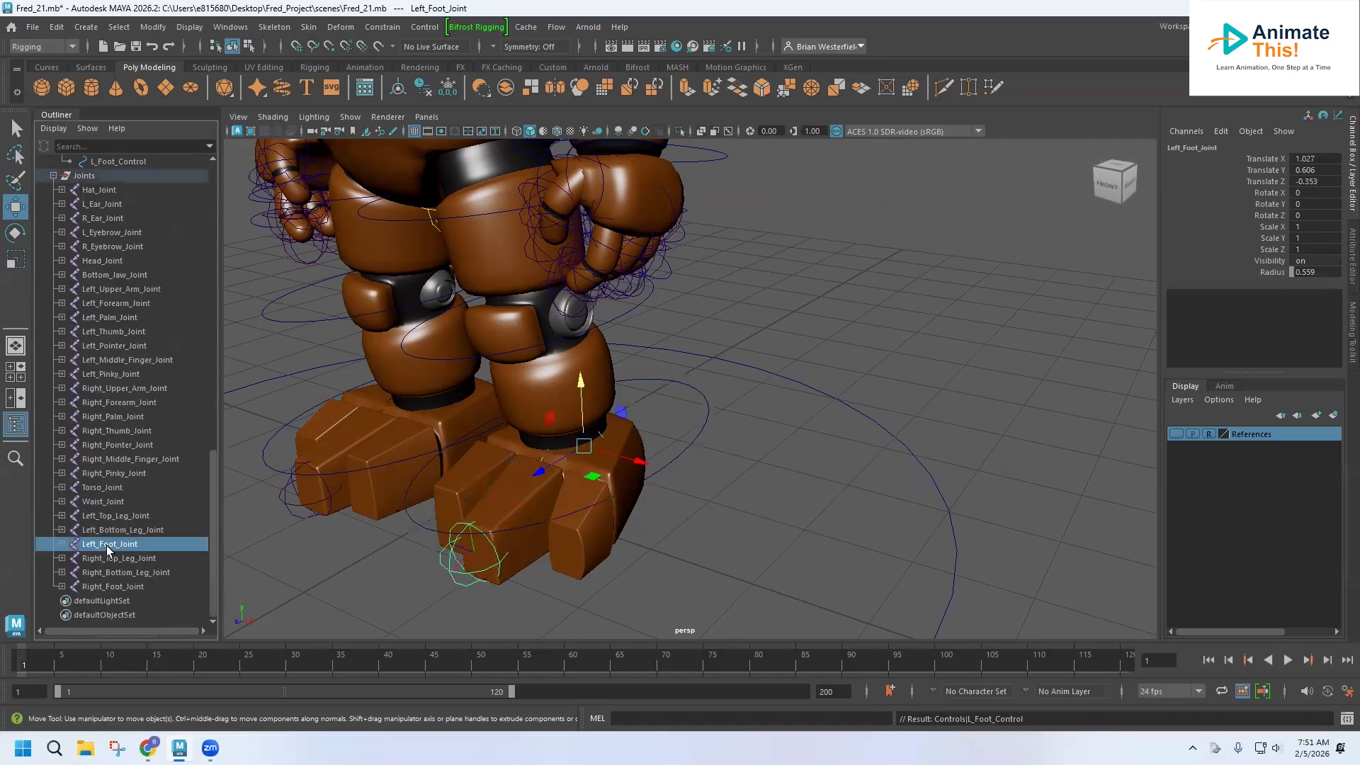
click(592, 571)
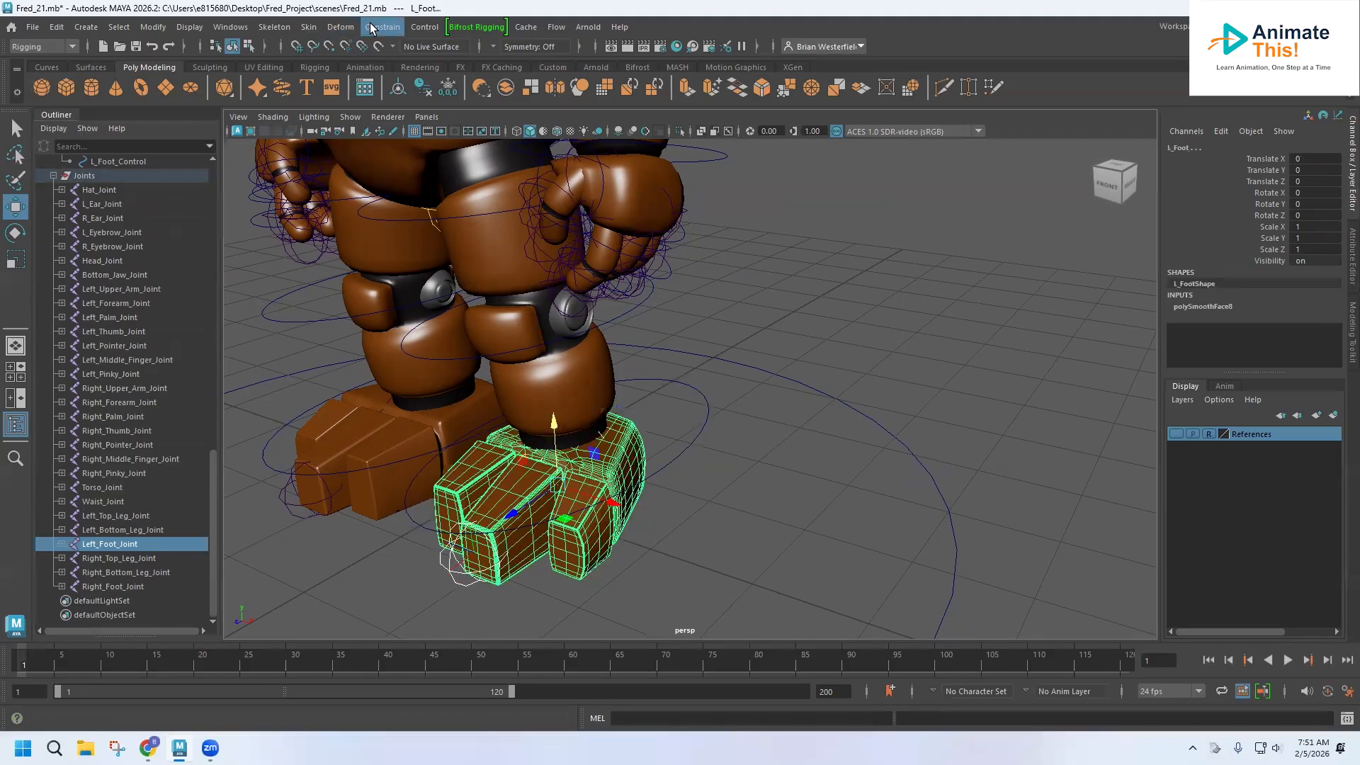
click(309, 27)
click(336, 67)
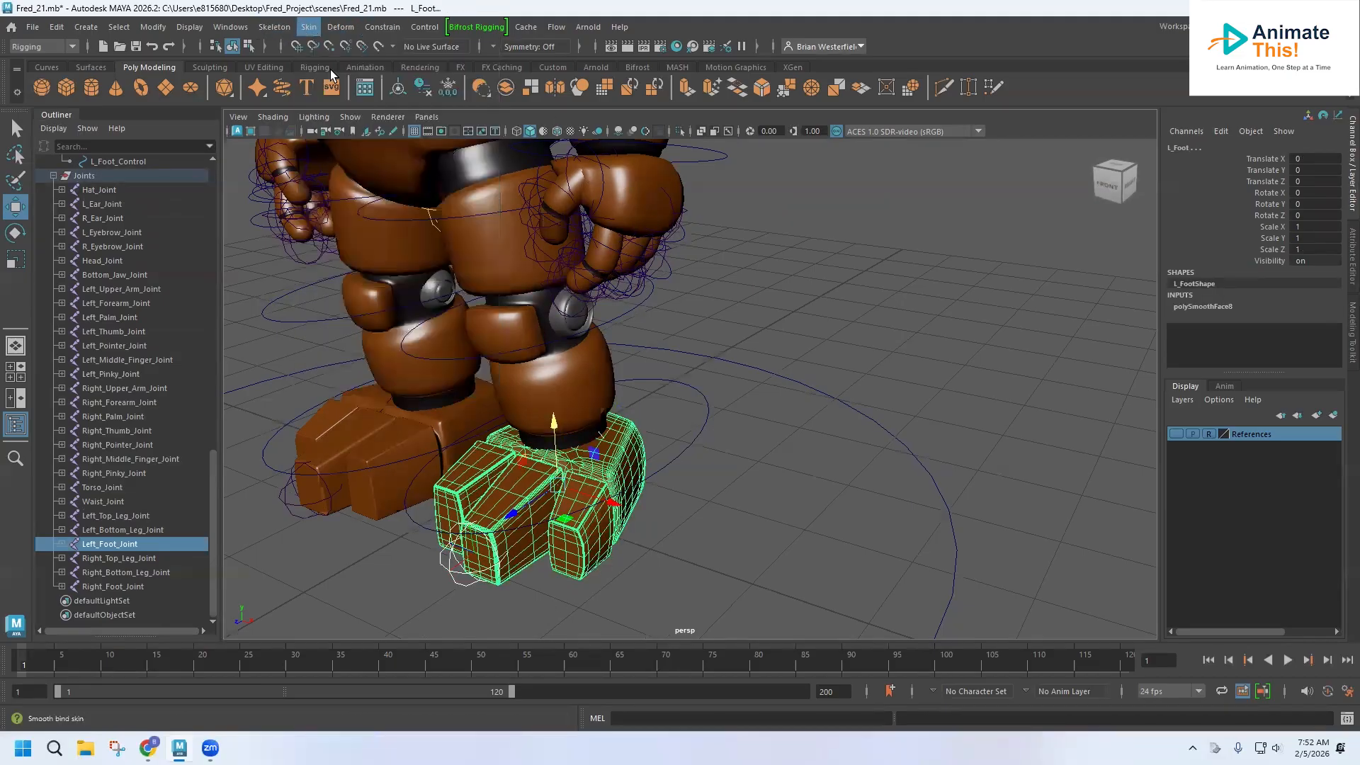
click(709, 477)
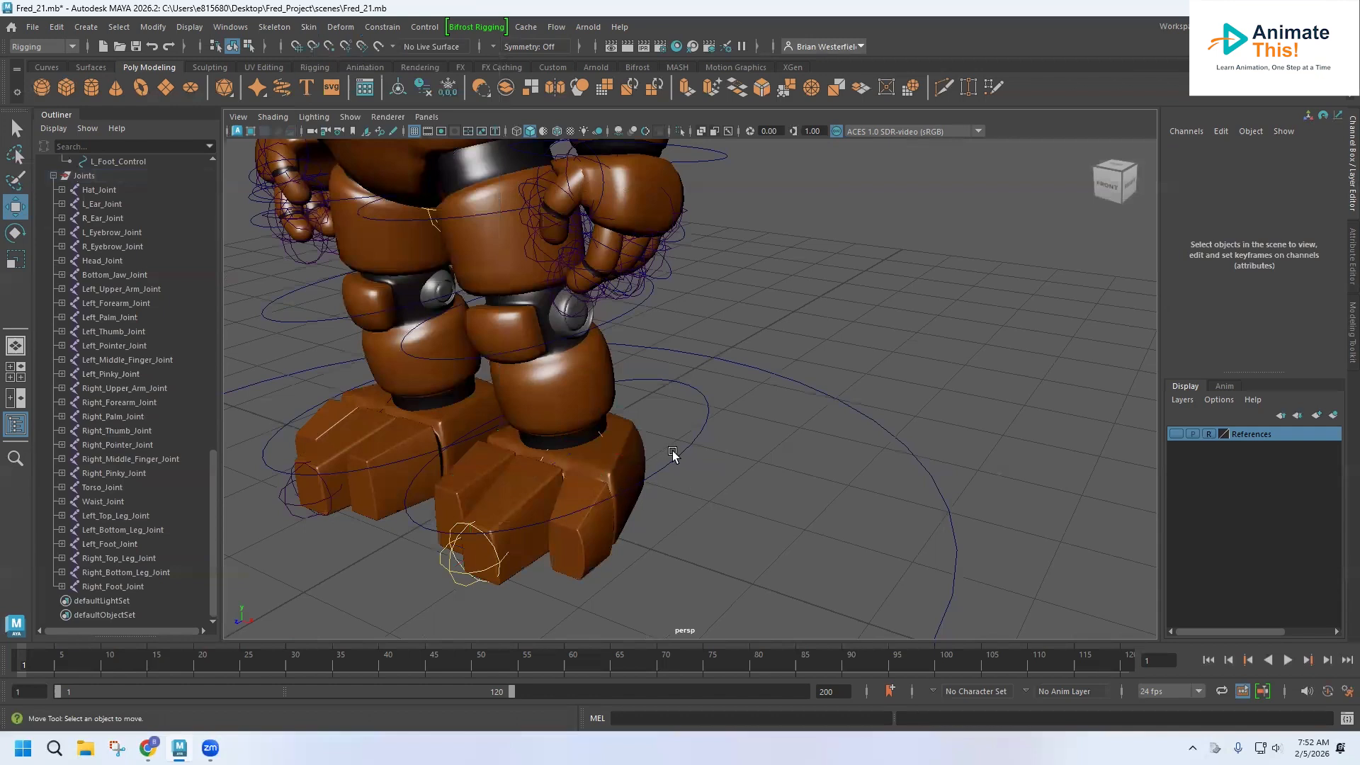
Parent-constrain Left_Foot_Joint to the L_Foot_Control curve, testing a rotation and undoing it.
click(693, 447)
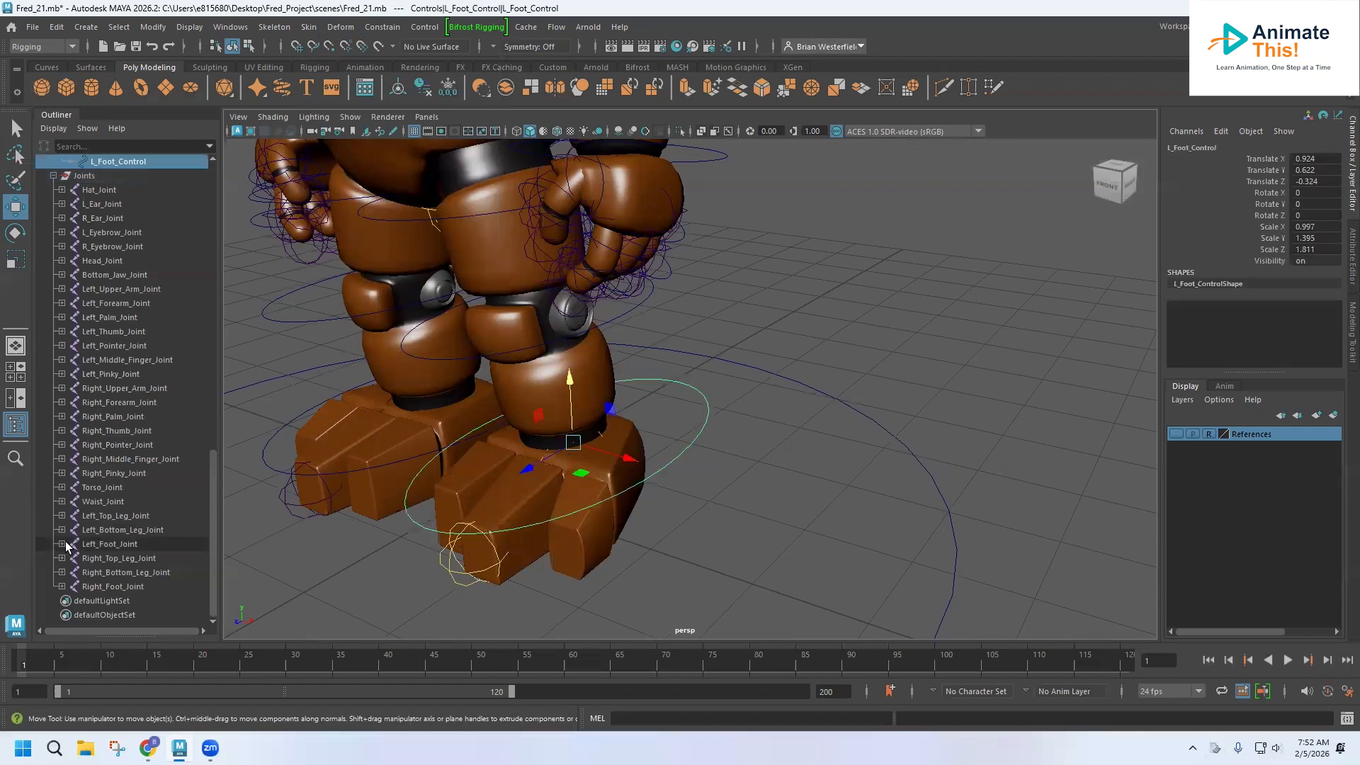
ctrl+click(112, 545)
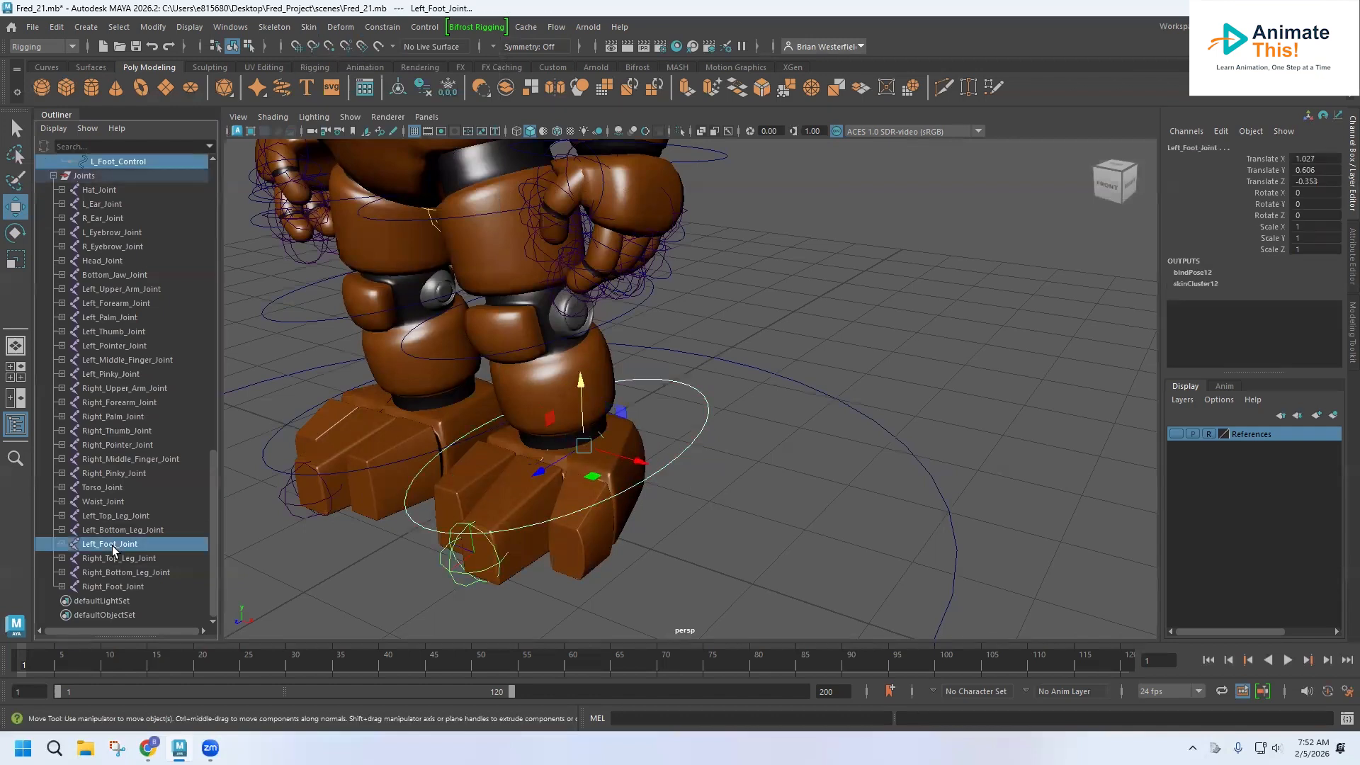
click(382, 27)
click(396, 66)
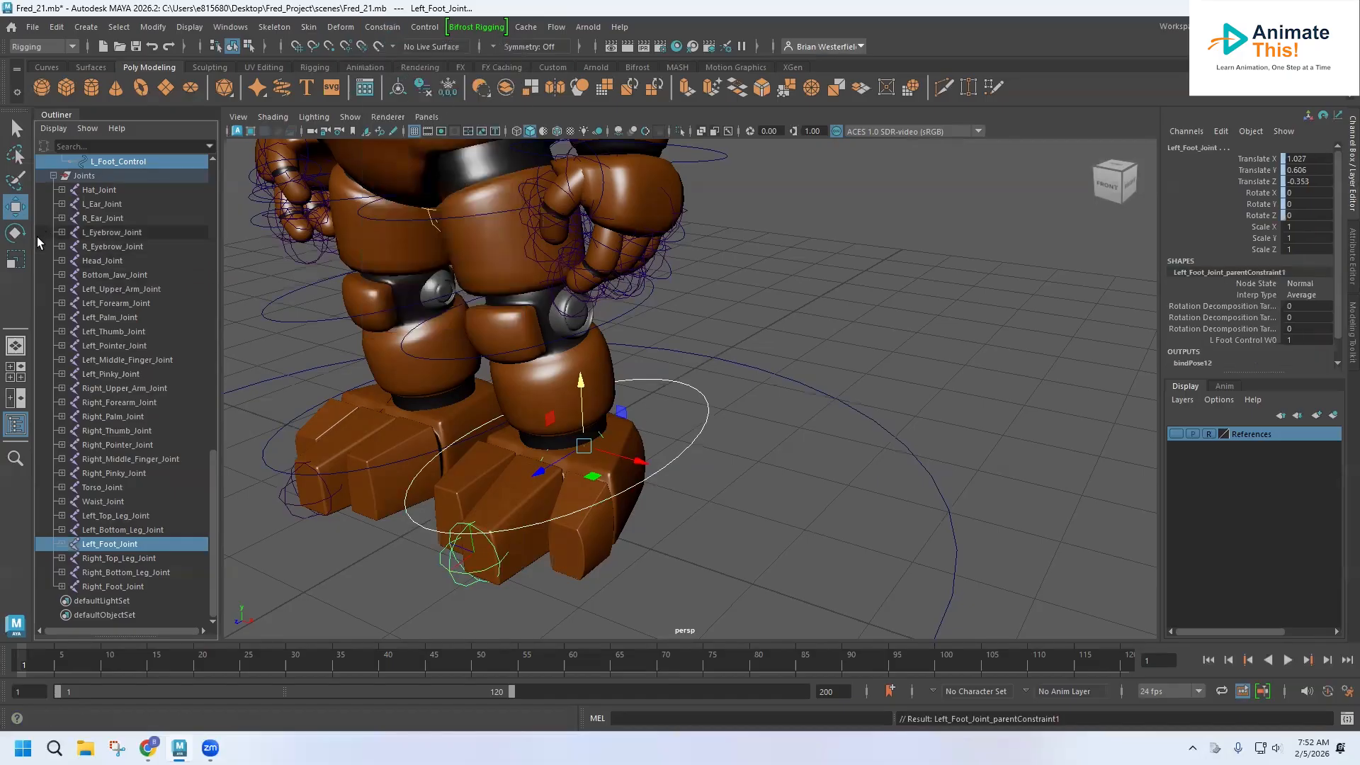
click(744, 507)
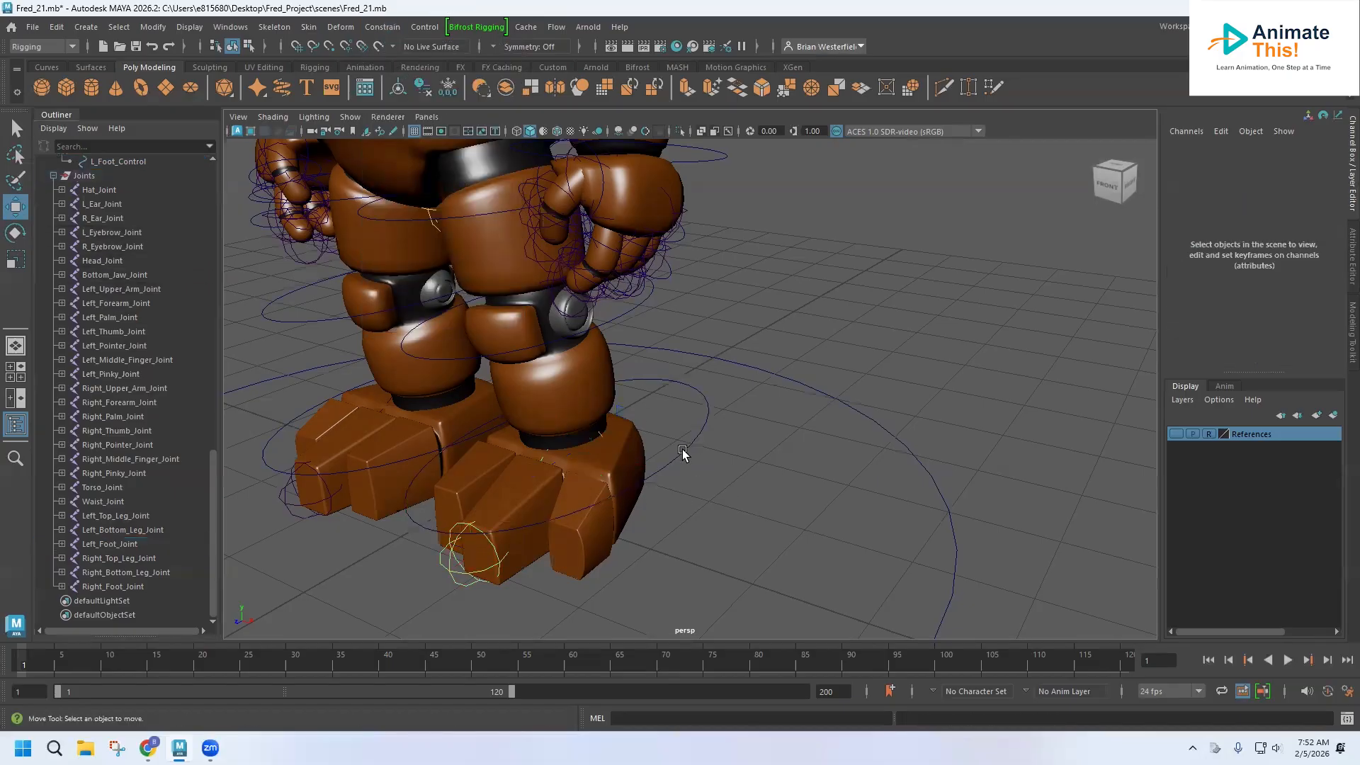
click(682, 456)
key(e)
drag(537, 427, 561, 471)
key(ctrl+z)
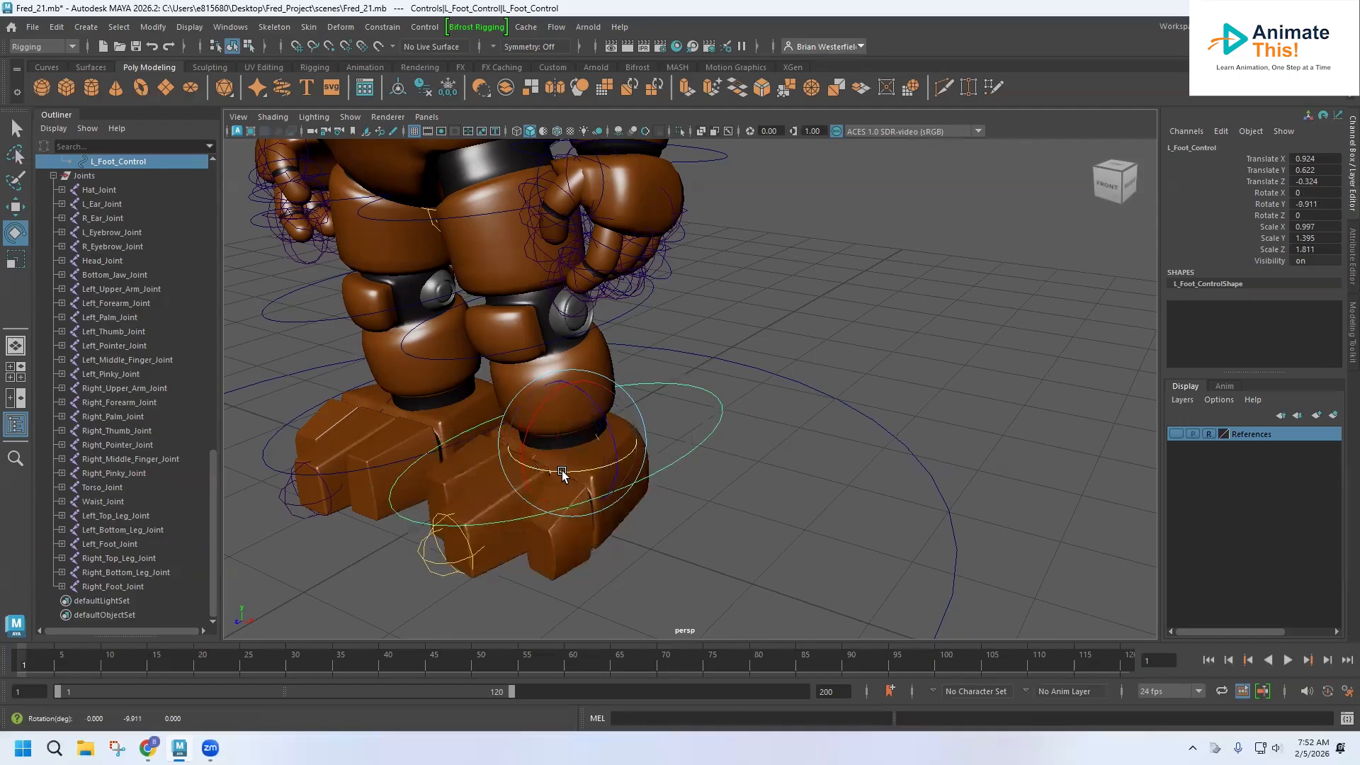
key(ctrl+z)
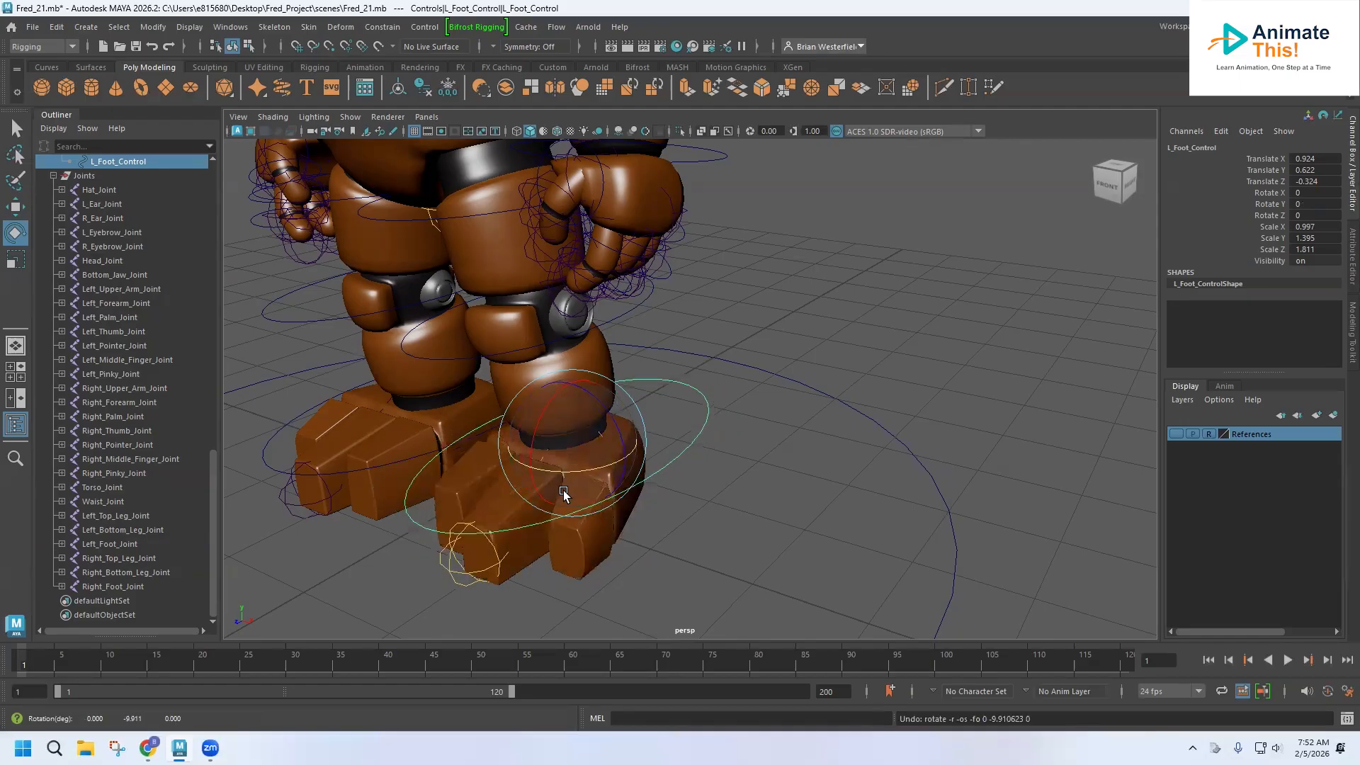
Parent-constrain the L_Top_Leg_Control group to the Waist_Control curve.
alt+drag(417, 421, 568, 402)
alt+middle_drag(578, 522, 555, 566)
alt+drag(525, 462, 556, 539)
alt+middle_drag(556, 539, 567, 579)
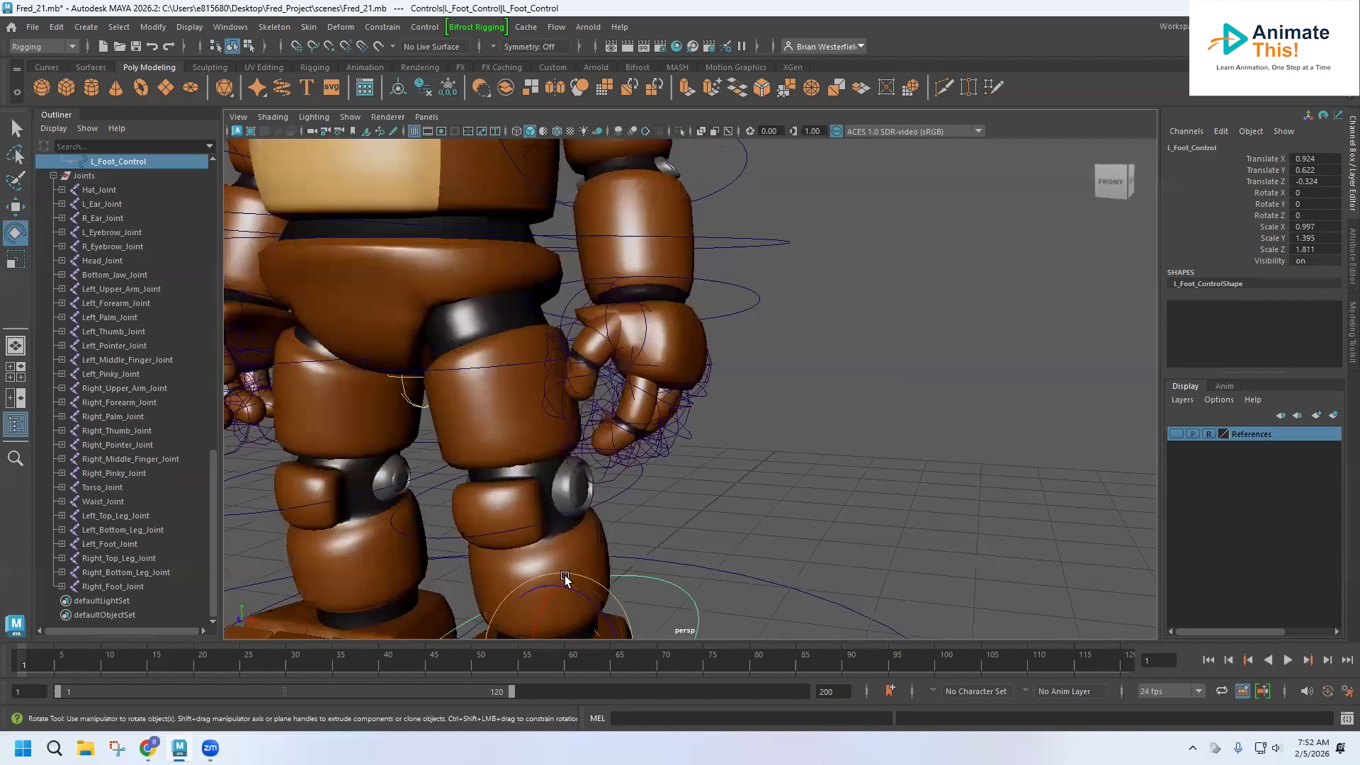
alt+drag(479, 343, 453, 412)
alt+middle_drag(479, 343, 526, 270)
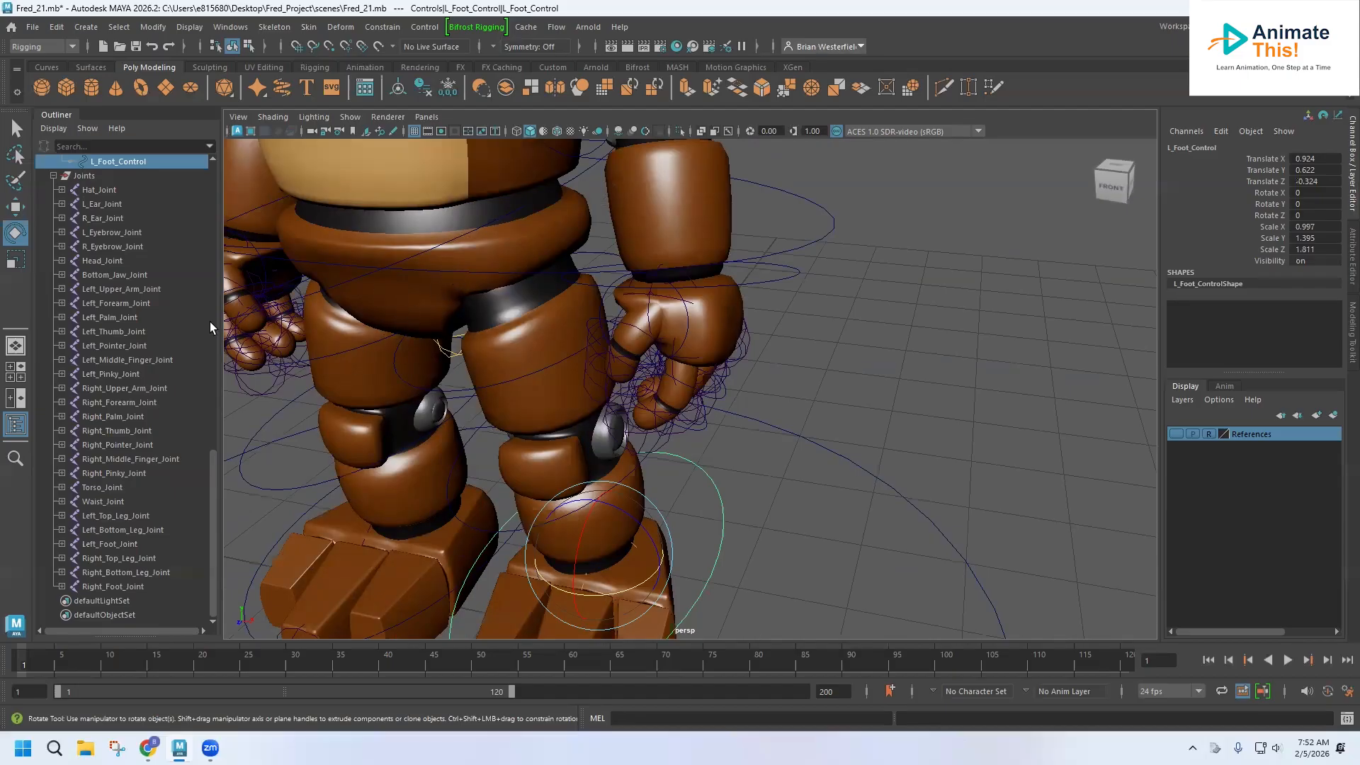
scroll(139, 345, up, 5)
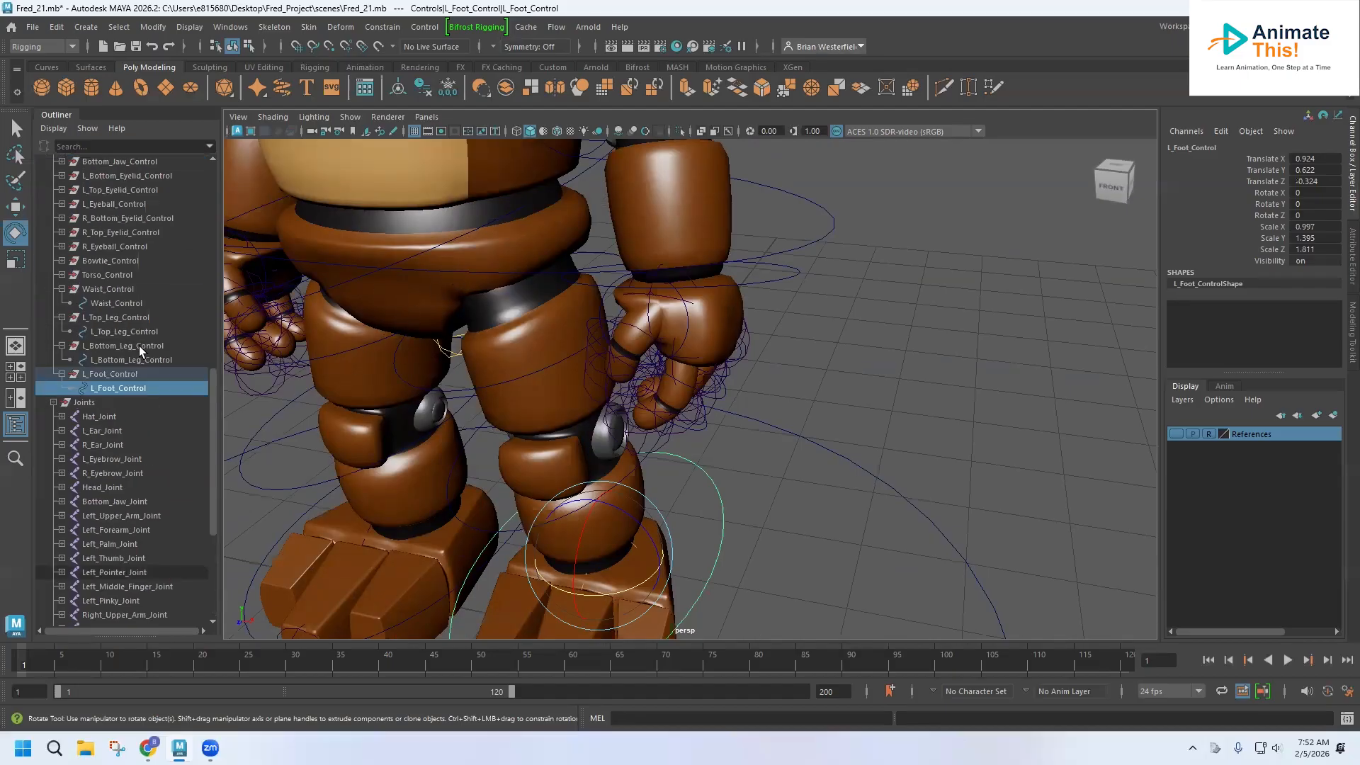
click(121, 304)
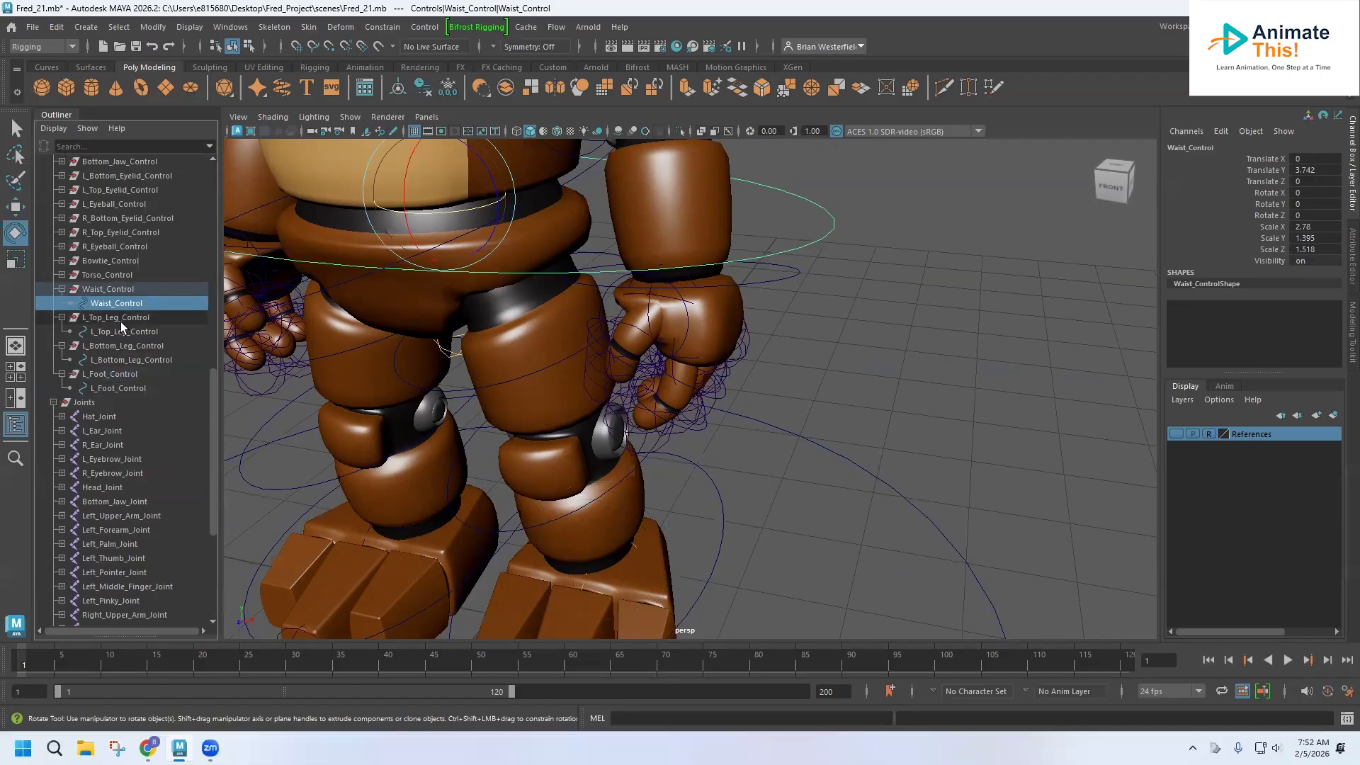
ctrl+click(119, 318)
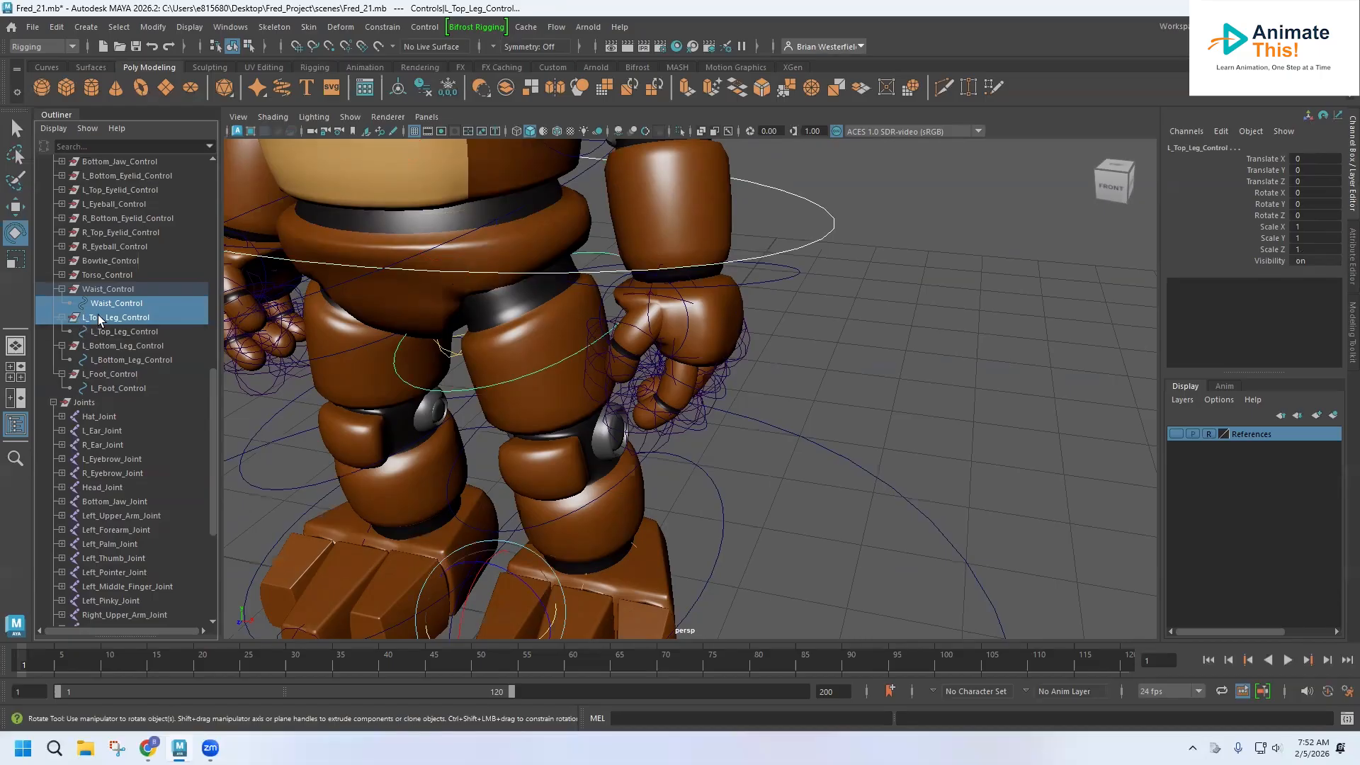
click(382, 27)
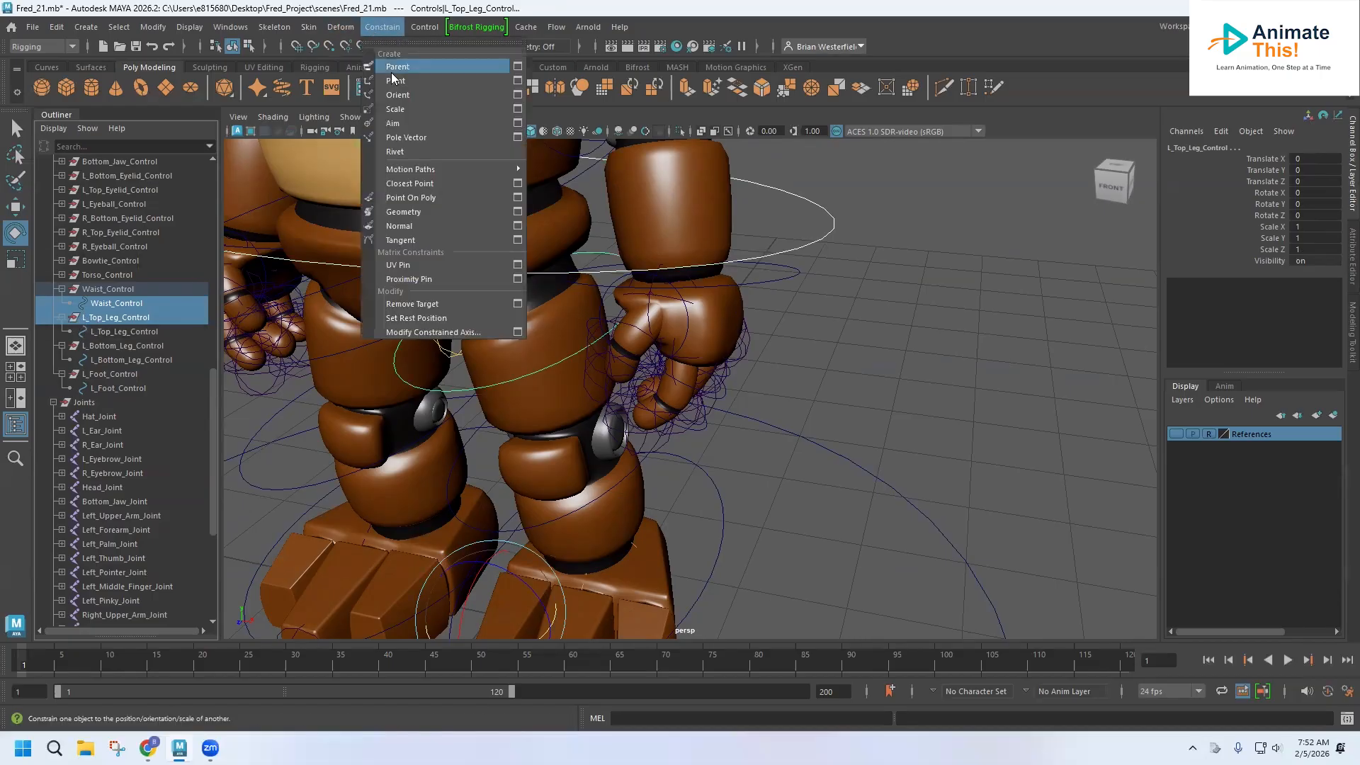
click(393, 71)
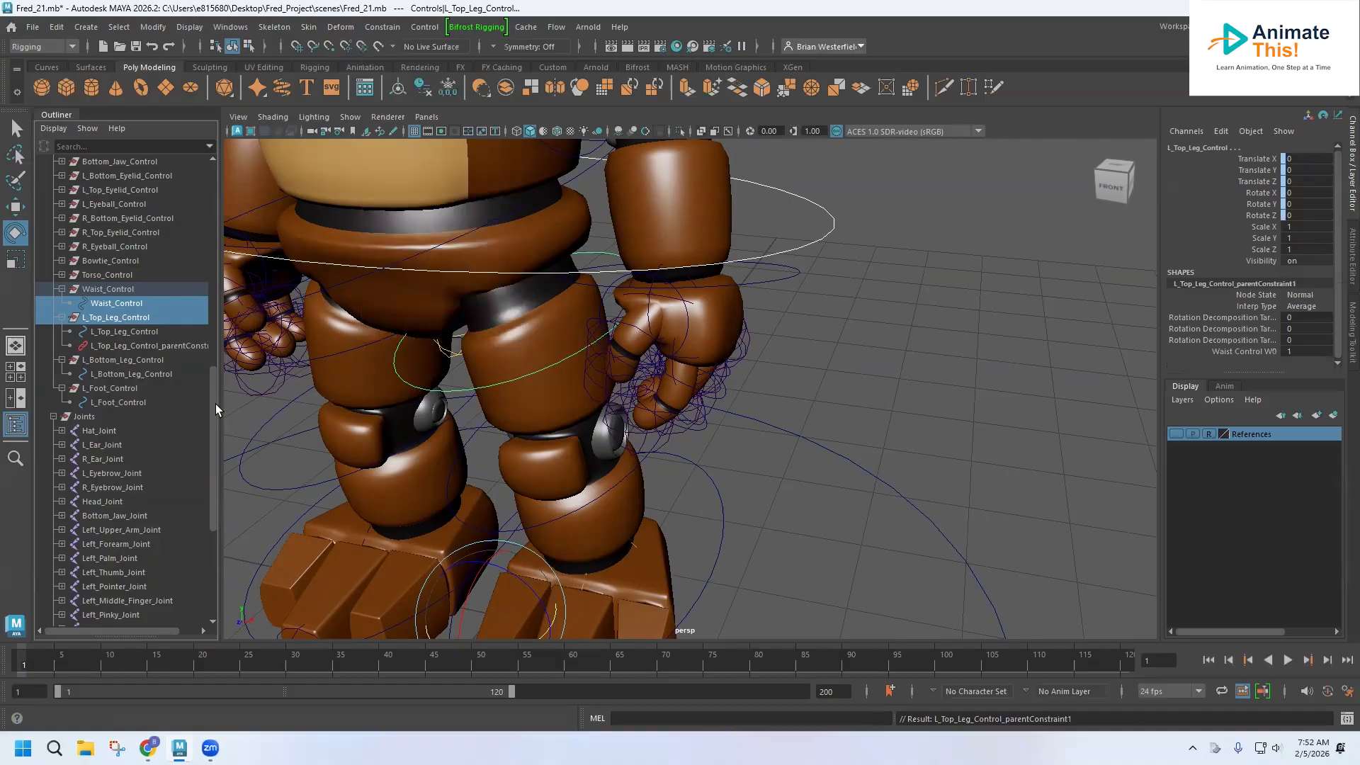
Parent-constrain the L_Bottom_Leg_Control group to the L_Top_Leg_Control curve.
click(476, 390)
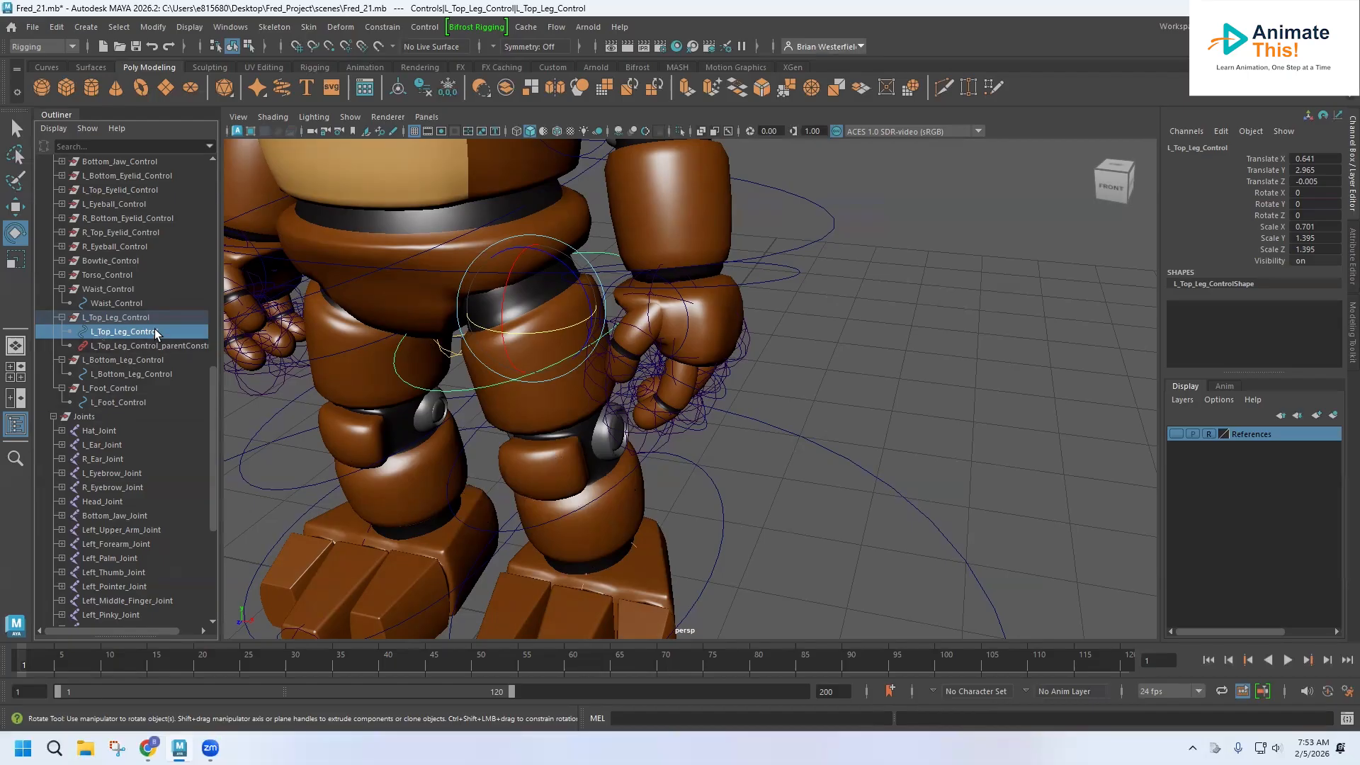
ctrl+click(104, 357)
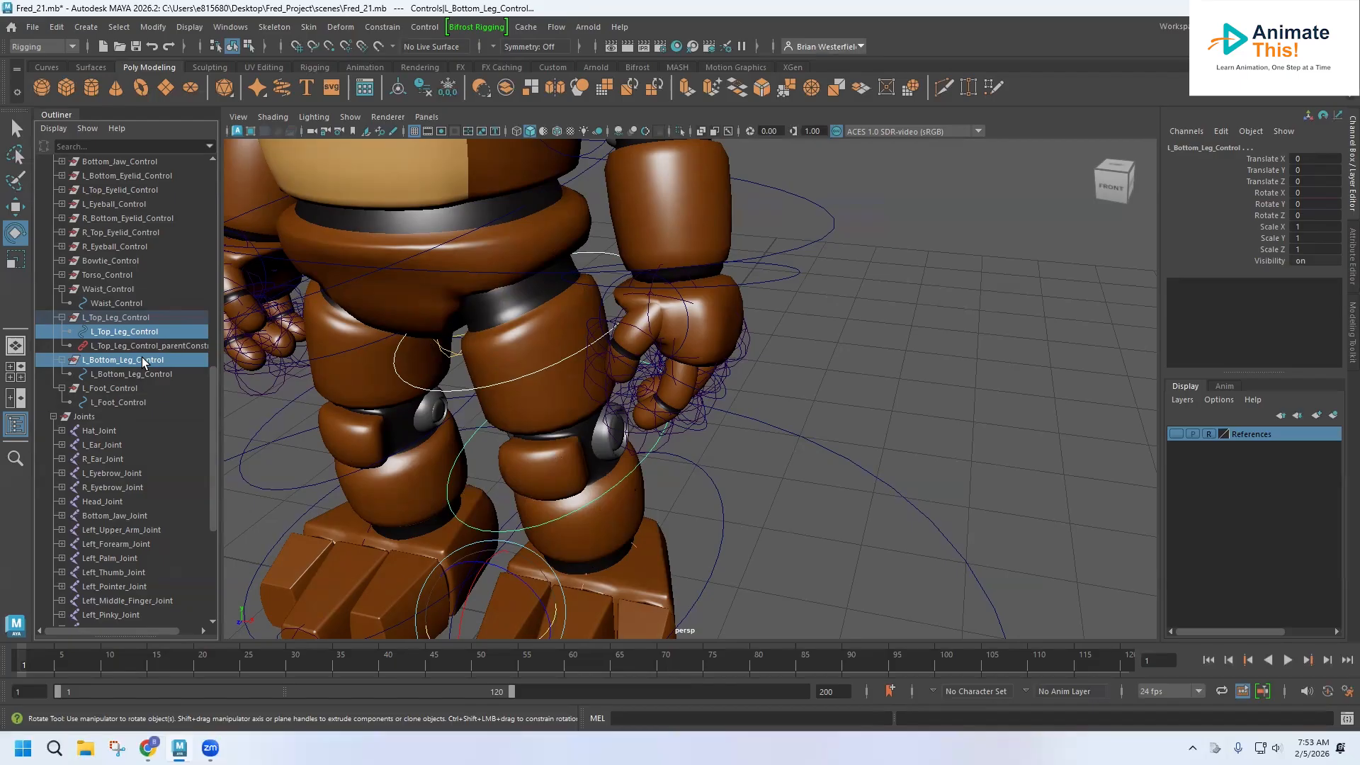
click(378, 29)
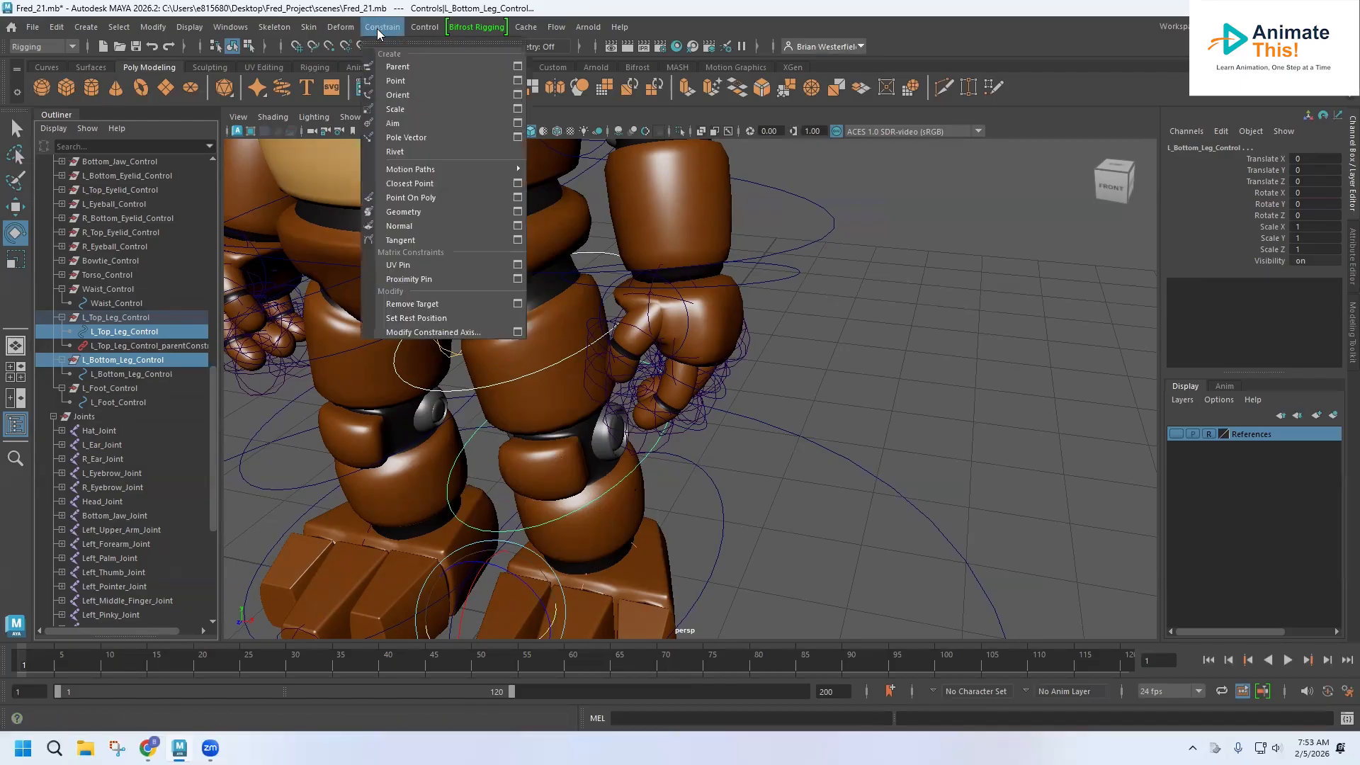
click(389, 52)
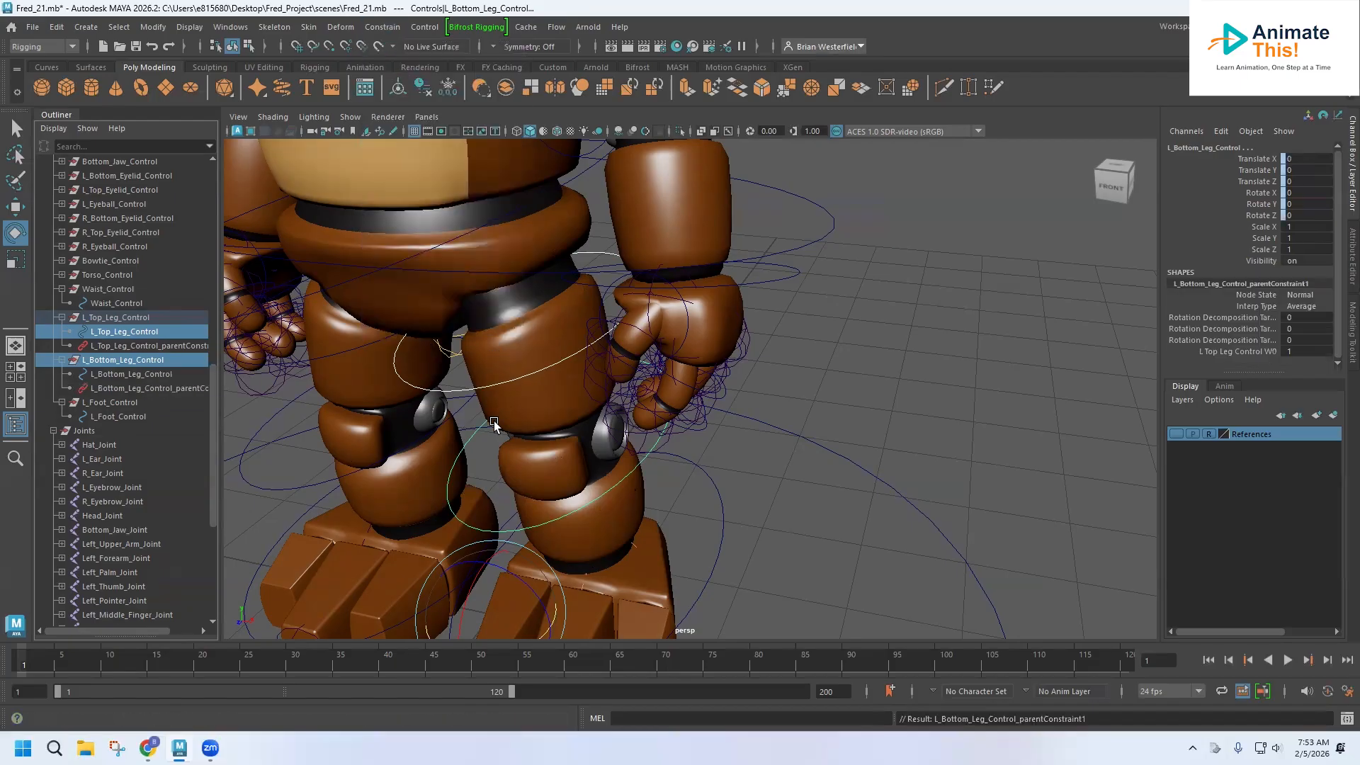
Parent-constrain the L_Foot_Control group to the L_Bottom_Leg_Control curve.
alt+middle_drag(508, 449, 489, 305)
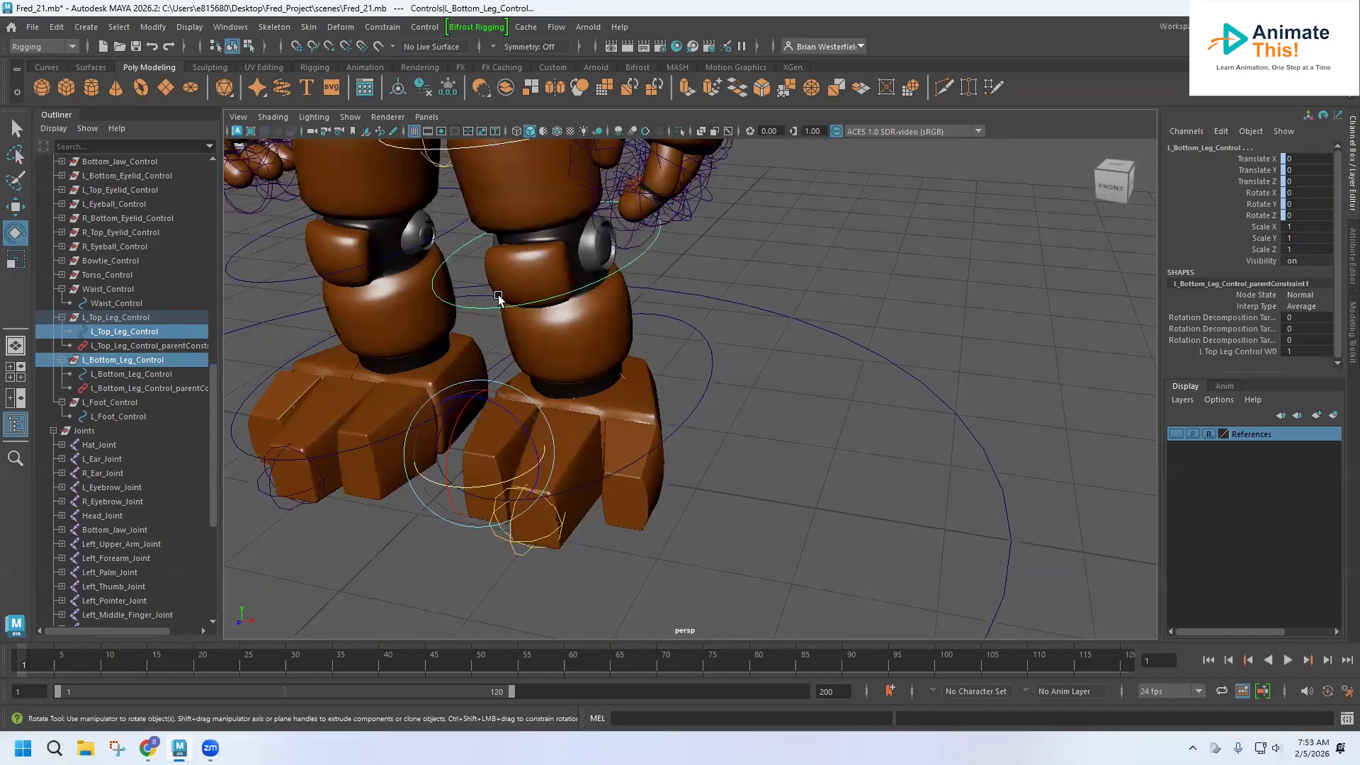
click(122, 376)
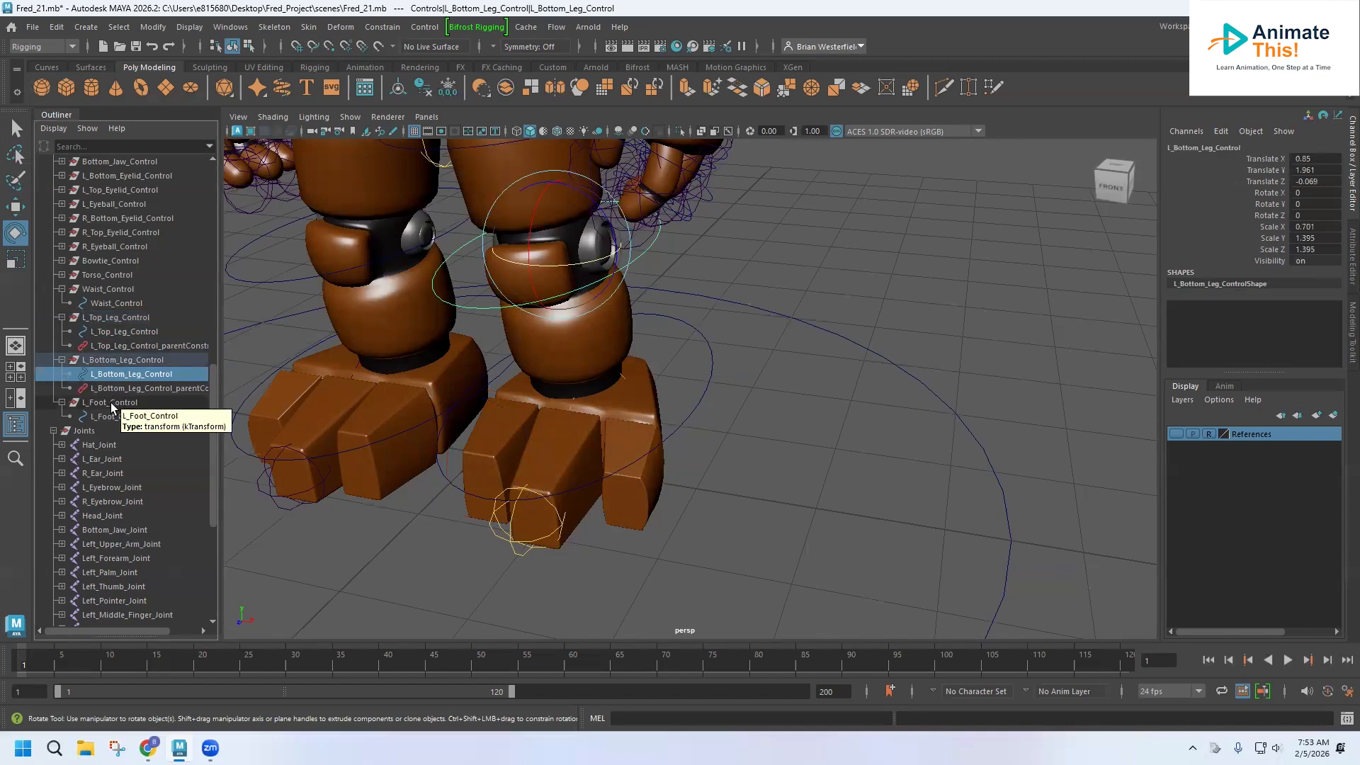
ctrl+click(111, 402)
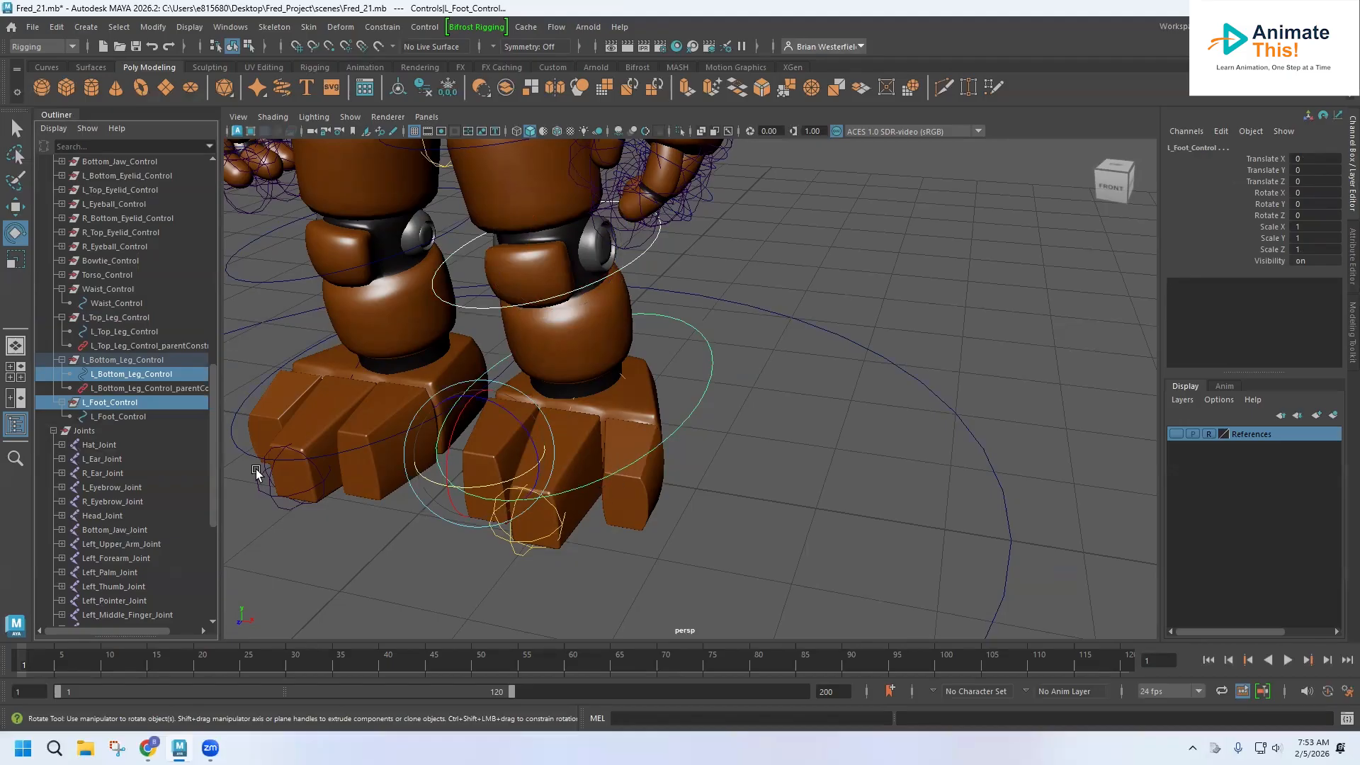
click(388, 28)
click(404, 65)
Test rotating the left top and bottom leg controls, undoing each rotation.
alt+middle_drag(574, 360, 599, 517)
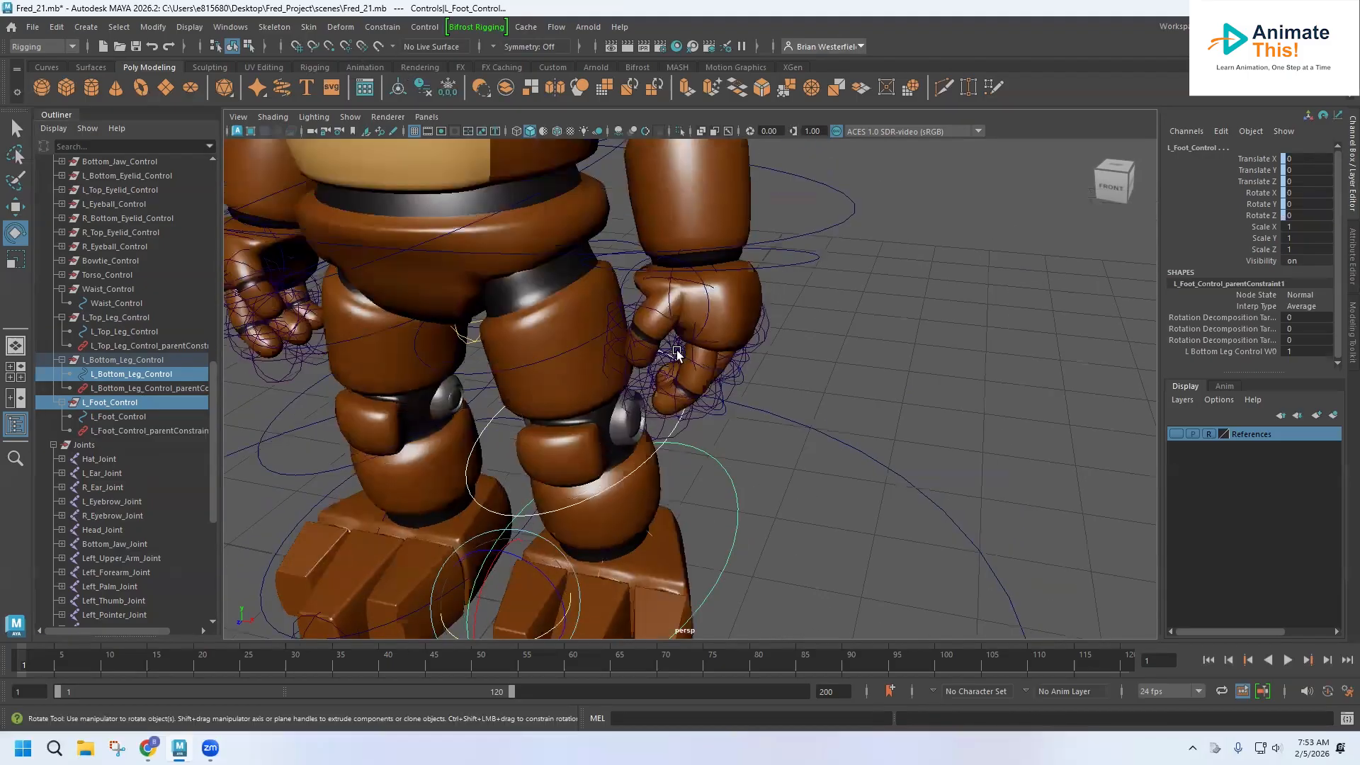
scroll(677, 353, down, 2)
click(794, 266)
mouse_move(496, 239)
mouse_down()
mouse_move(510, 225)
mouse_move(515, 259)
mouse_up()
click(533, 379)
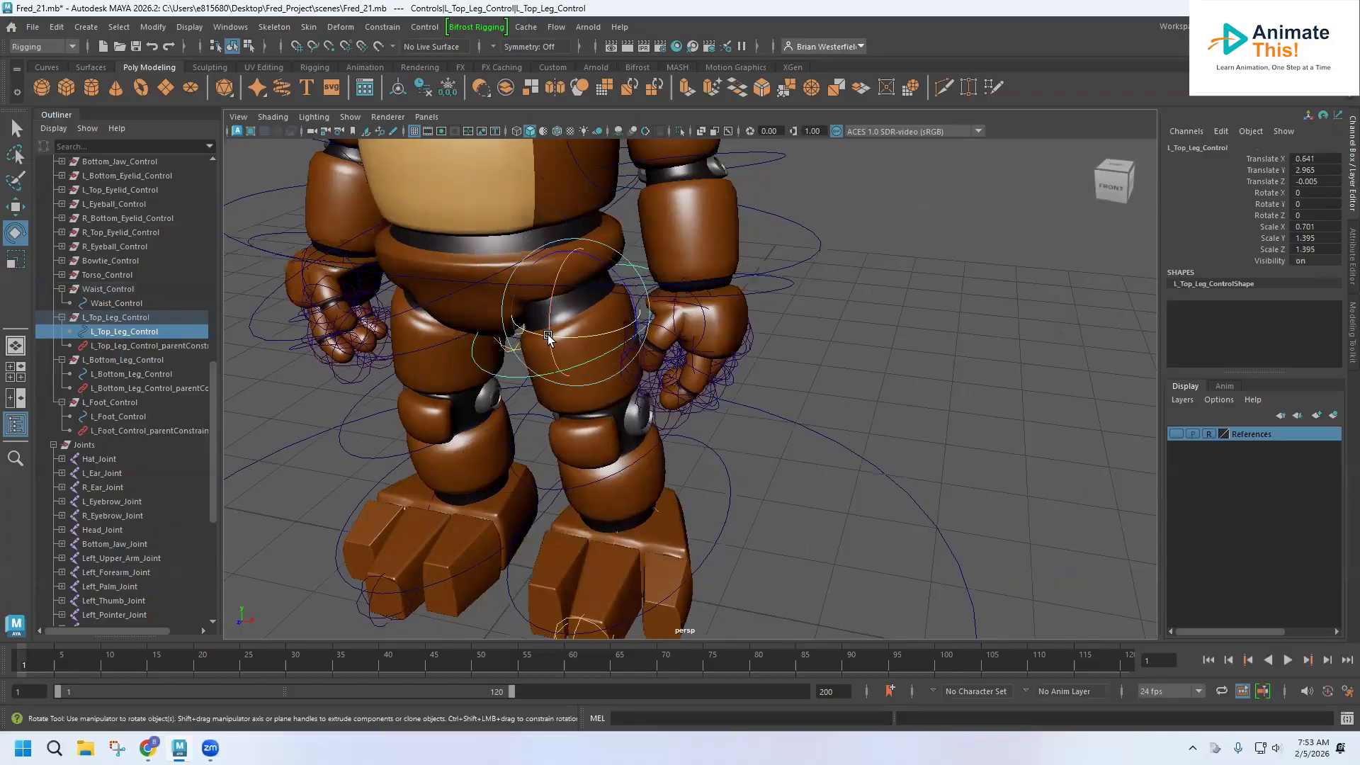
drag(548, 306, 547, 283)
key(ctrl+z)
alt+middle_drag(558, 292, 559, 167)
click(556, 290)
drag(556, 290, 556, 319)
key(ctrl+z)
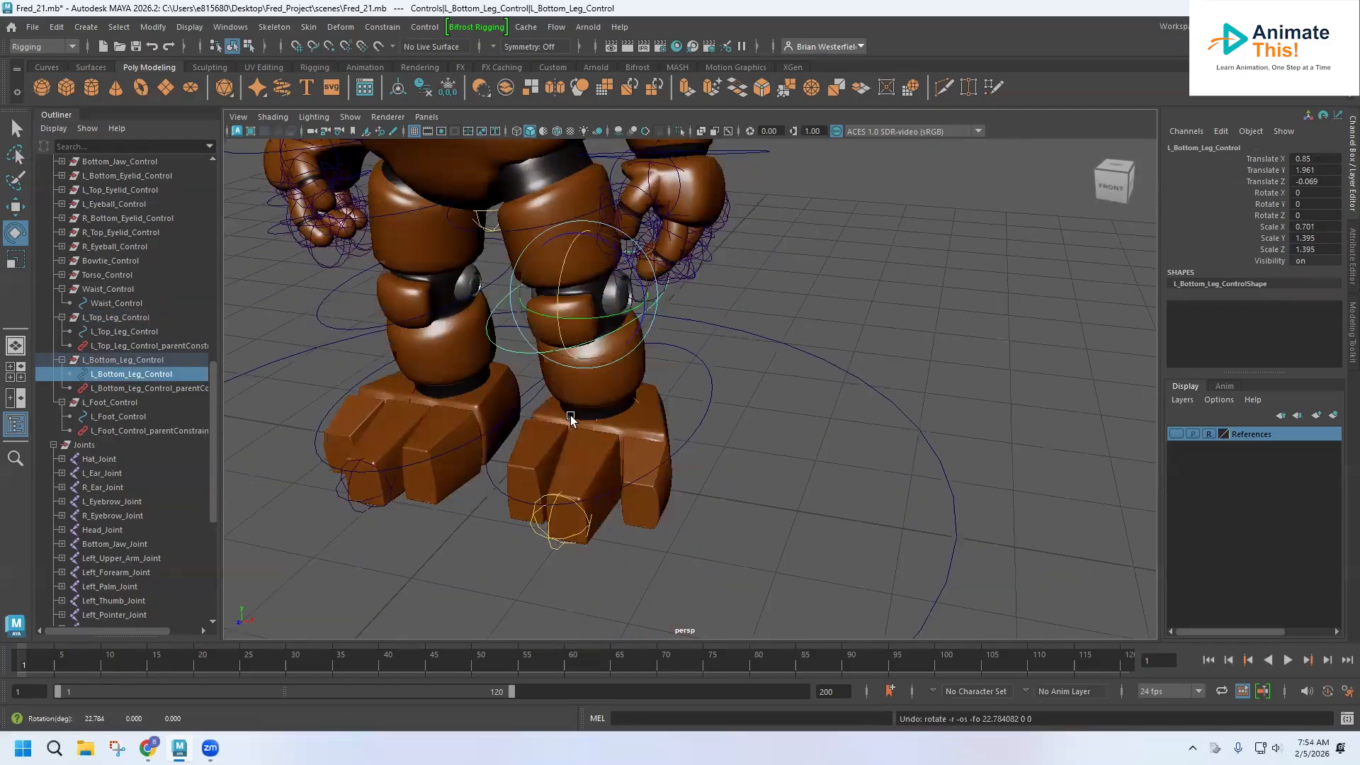
Test rotating the left foot control and undo the rotation.
click(637, 430)
drag(637, 430, 583, 408)
key(ctrl+z)
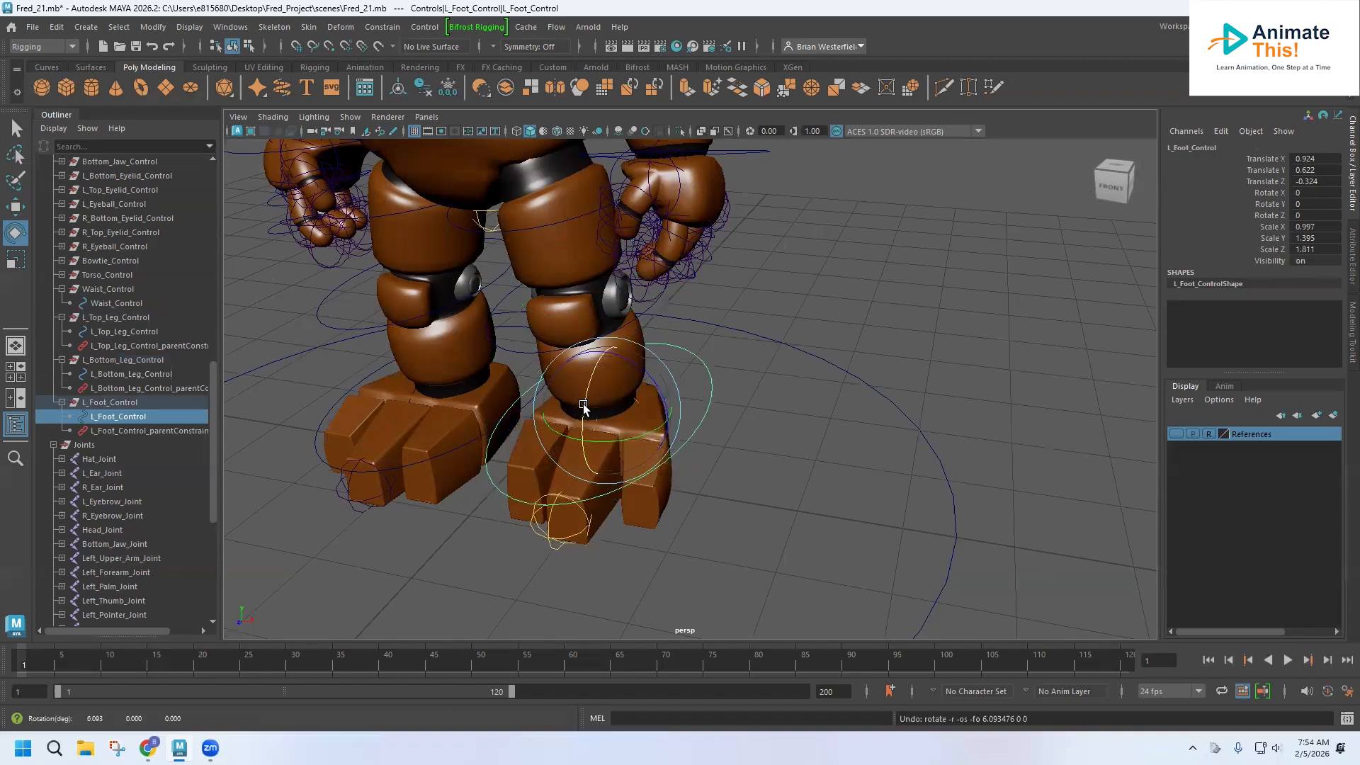
alt+middle_drag(546, 440, 572, 516)
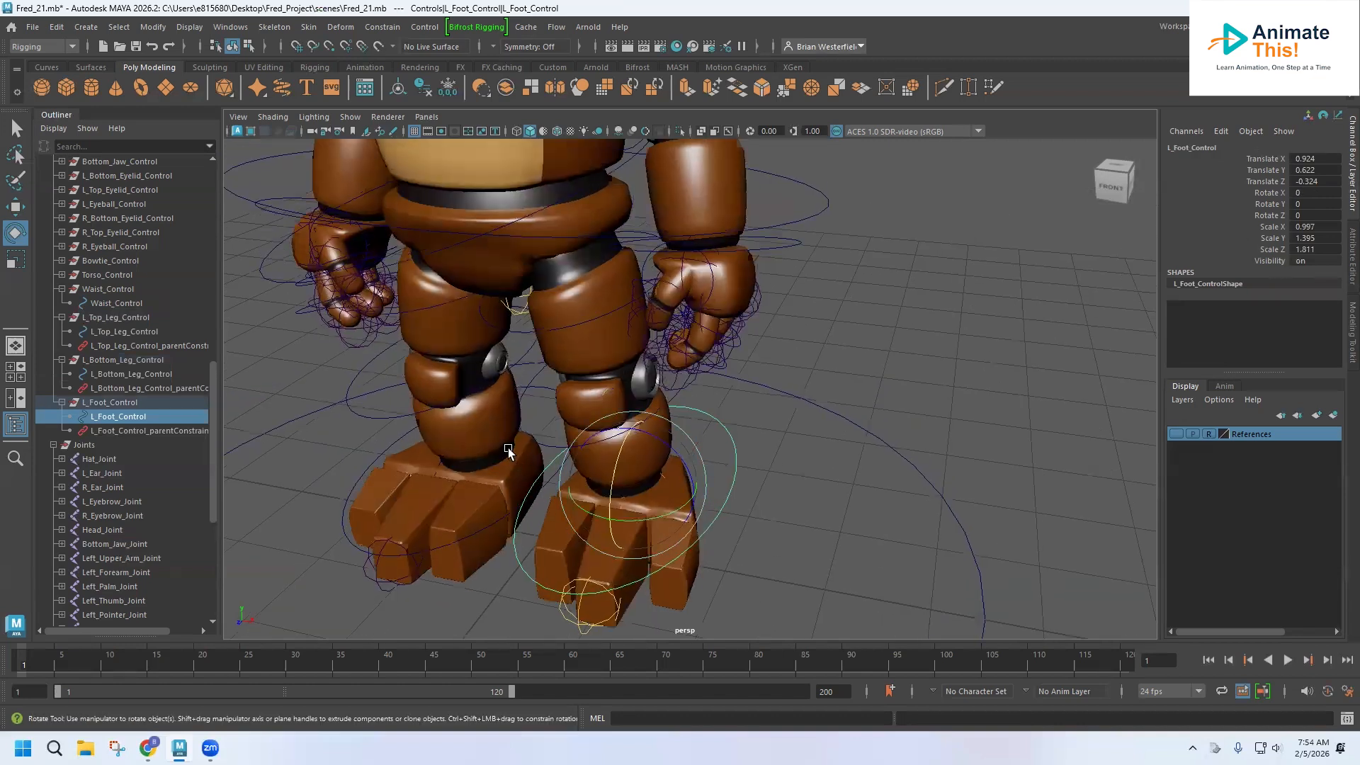
Group the right top leg control curve and name the group R_Top_Leg_Control.
click(62, 318)
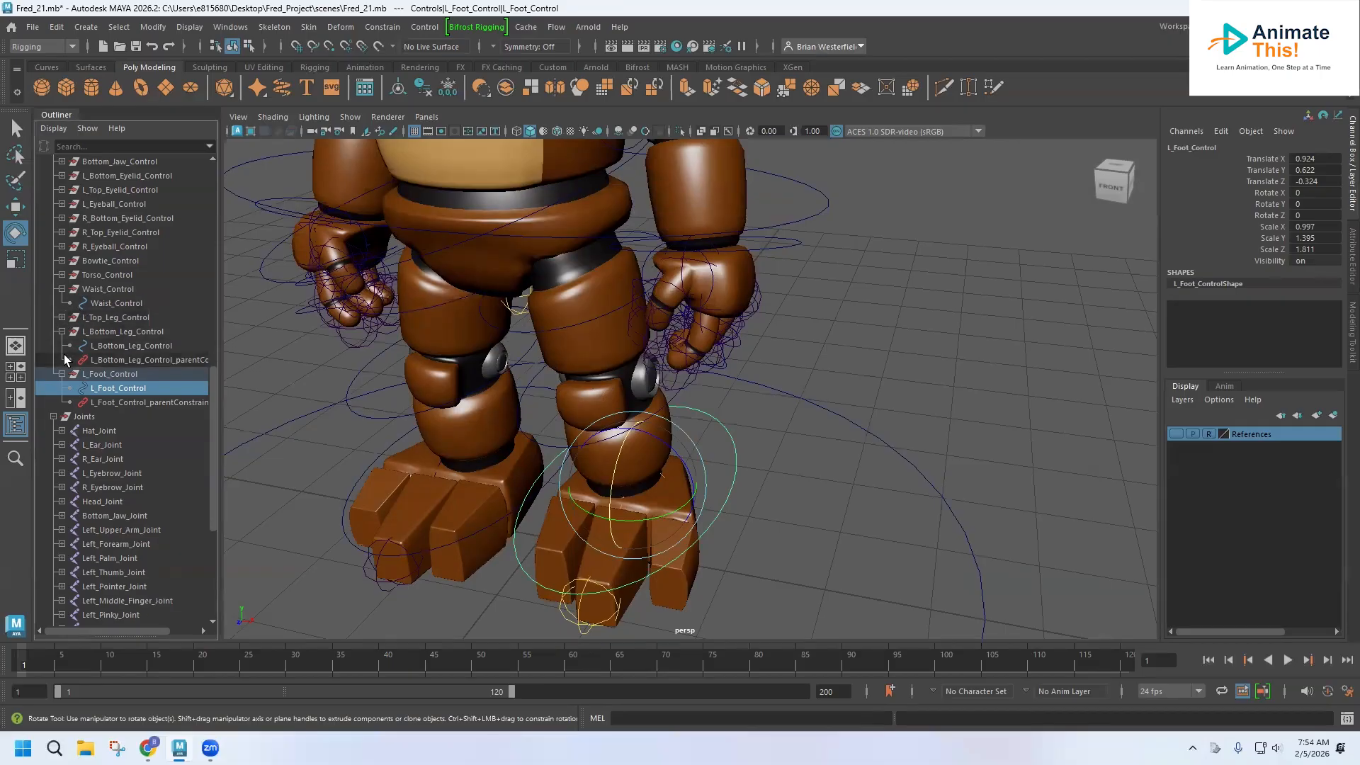
click(61, 333)
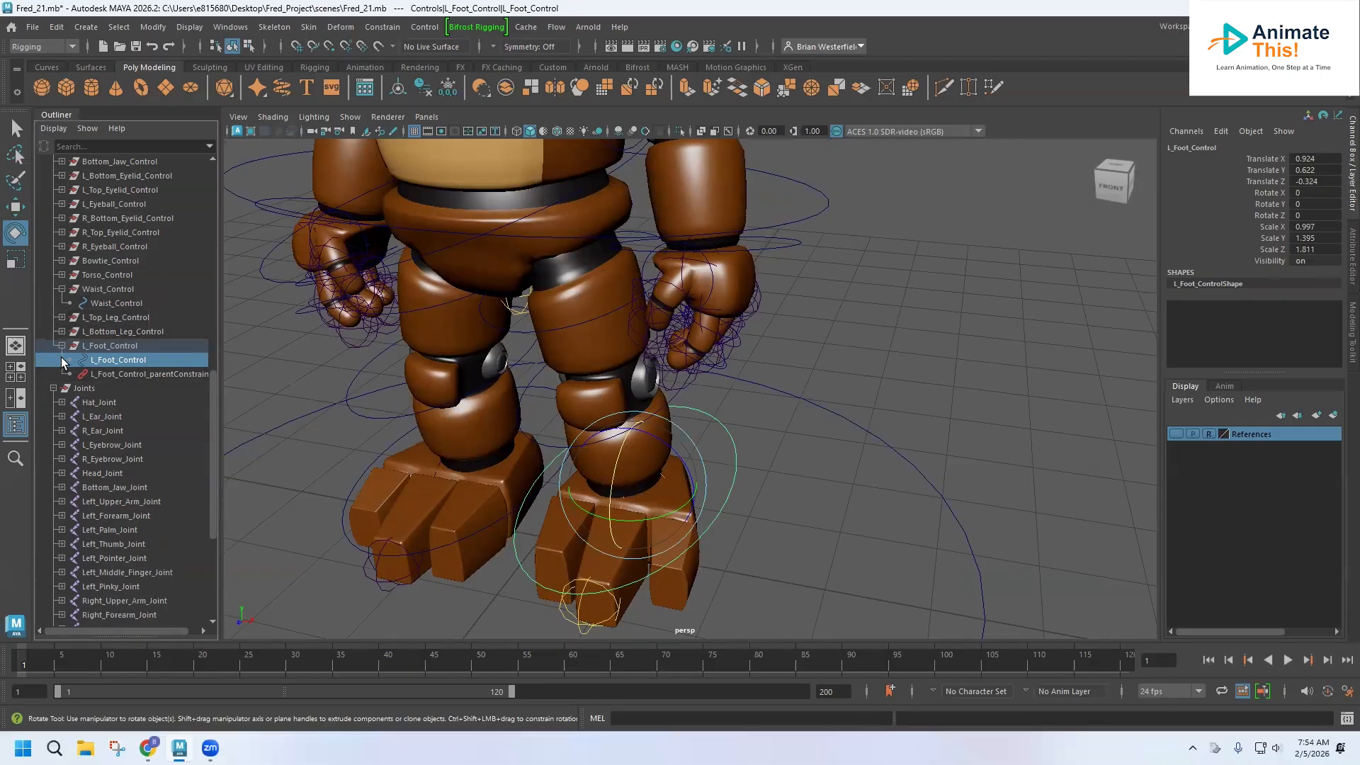
click(61, 346)
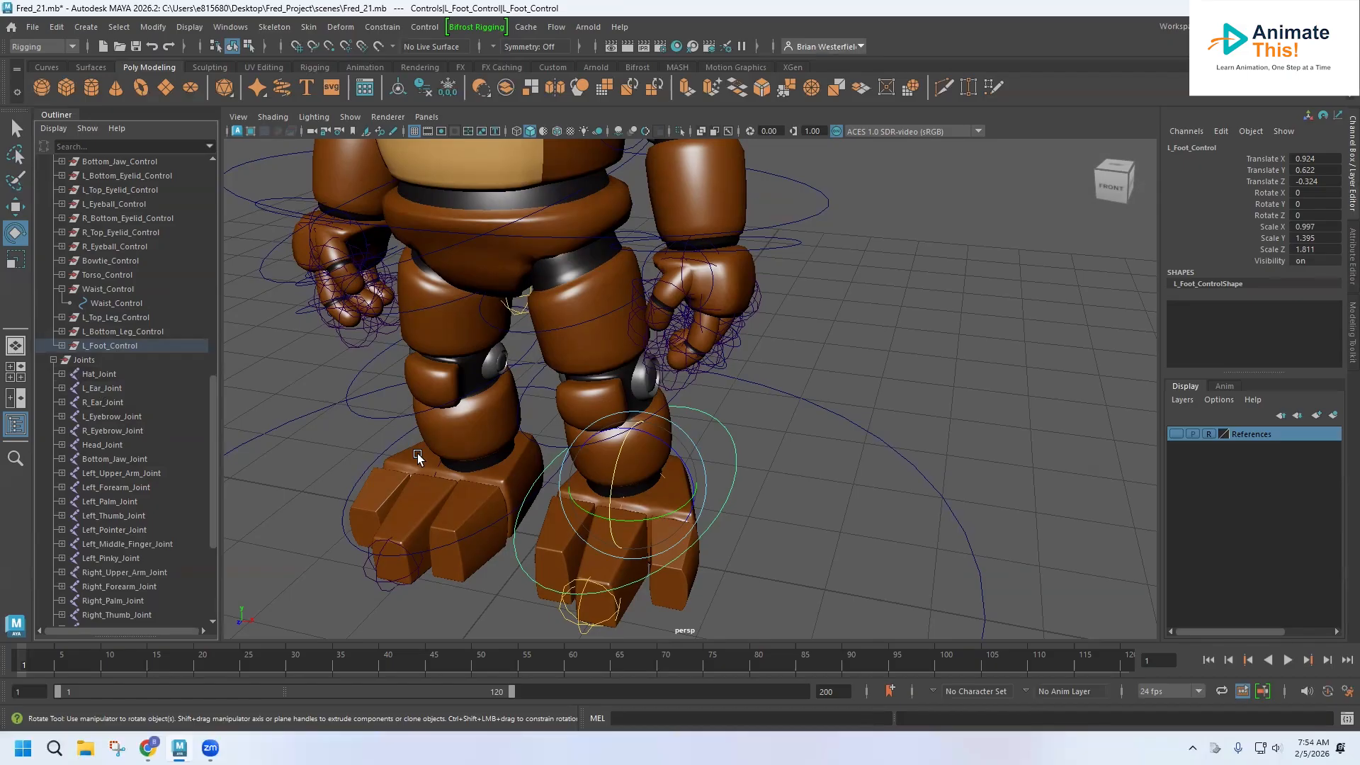
alt+drag(410, 390, 469, 356)
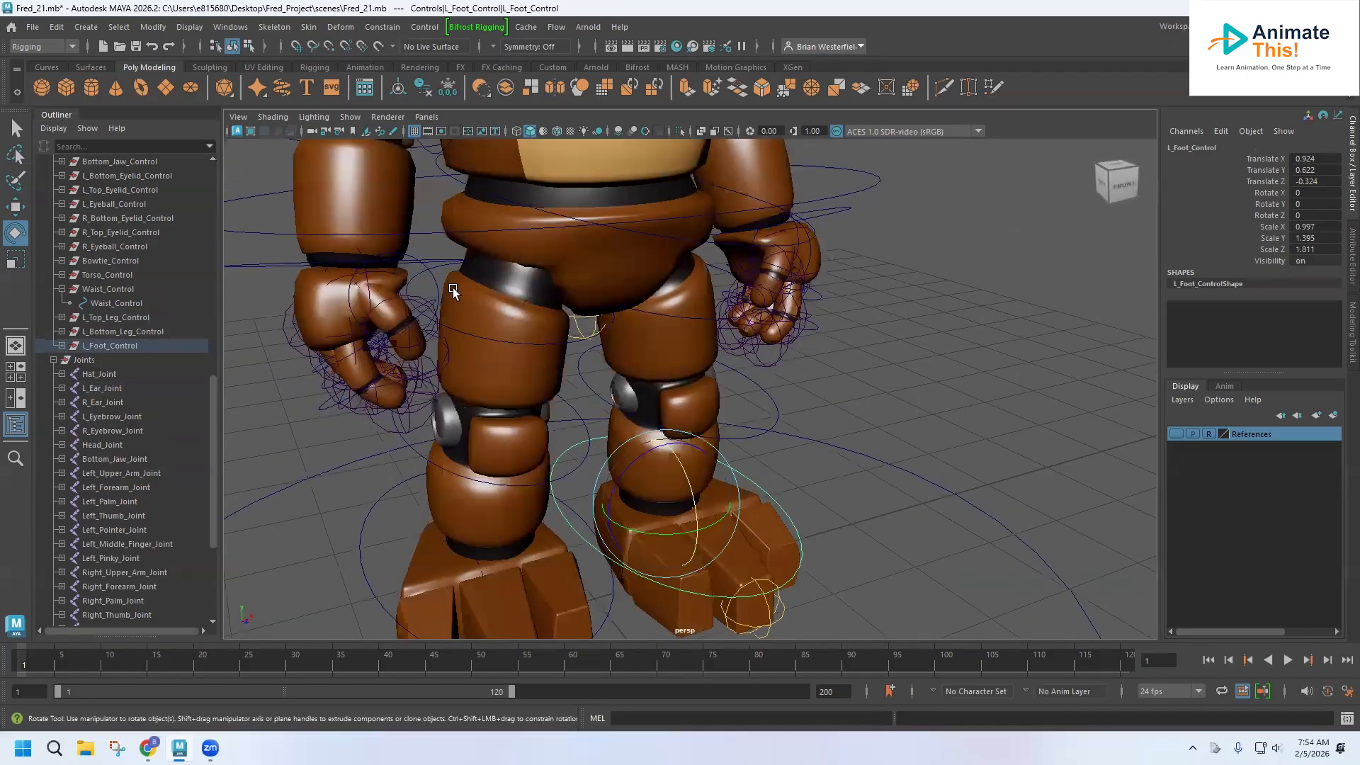
click(436, 269)
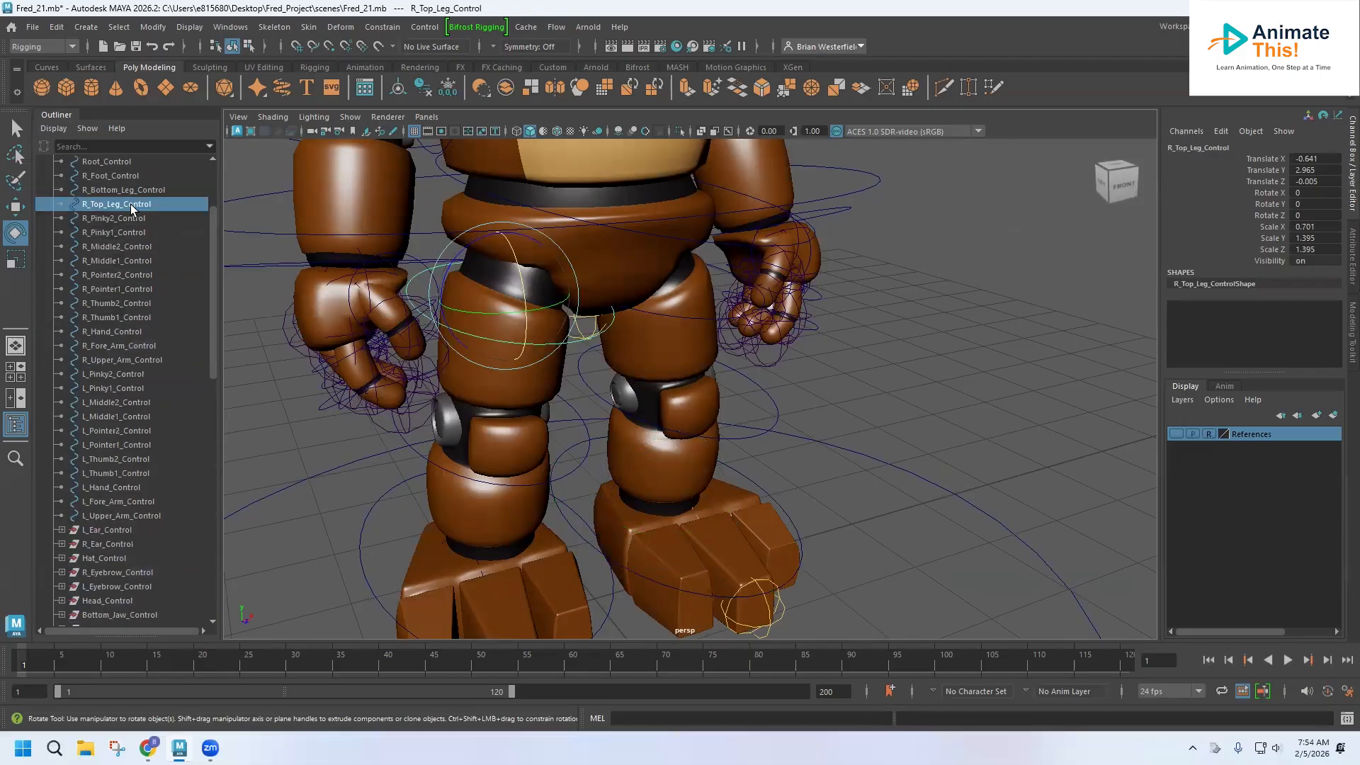
key(ctrl+g)
scroll(136, 423, down, 8)
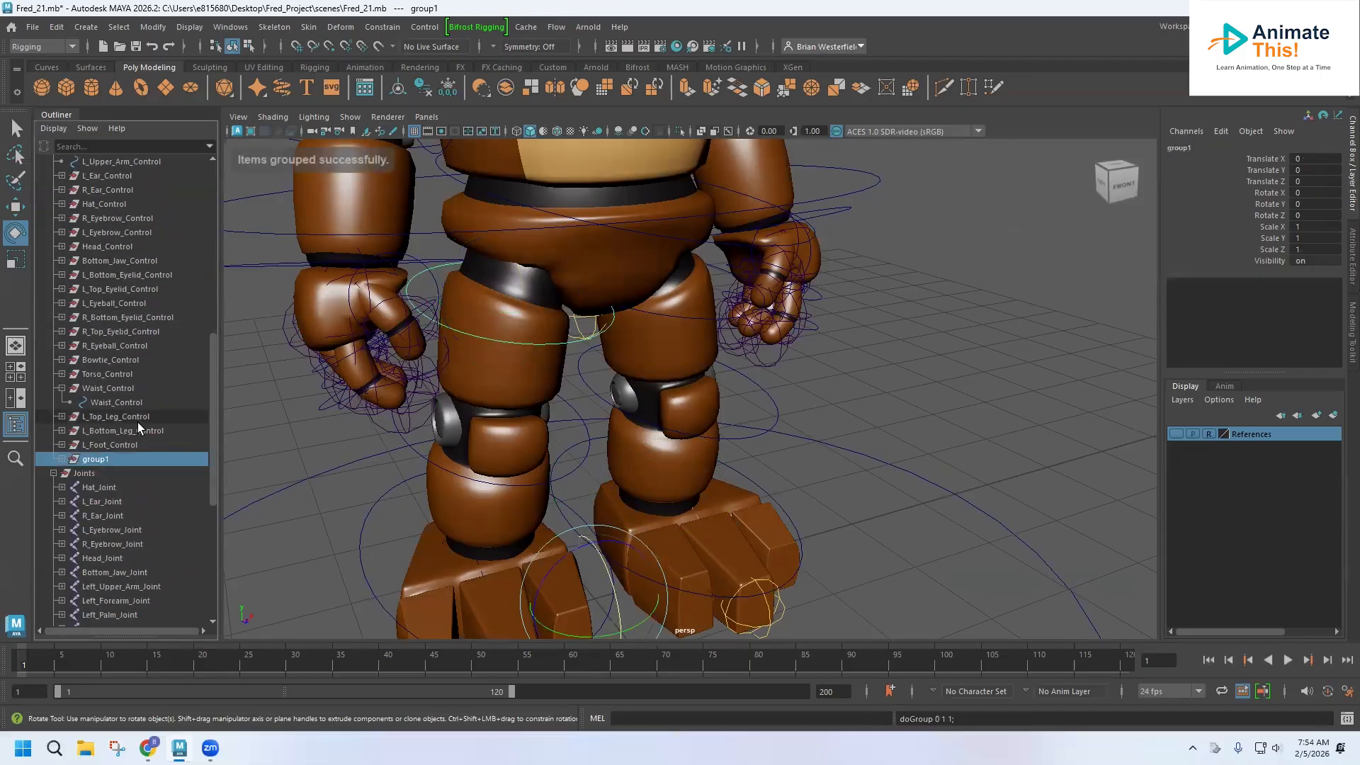
double_click(98, 460)
text(R_Top_Leg_Control)
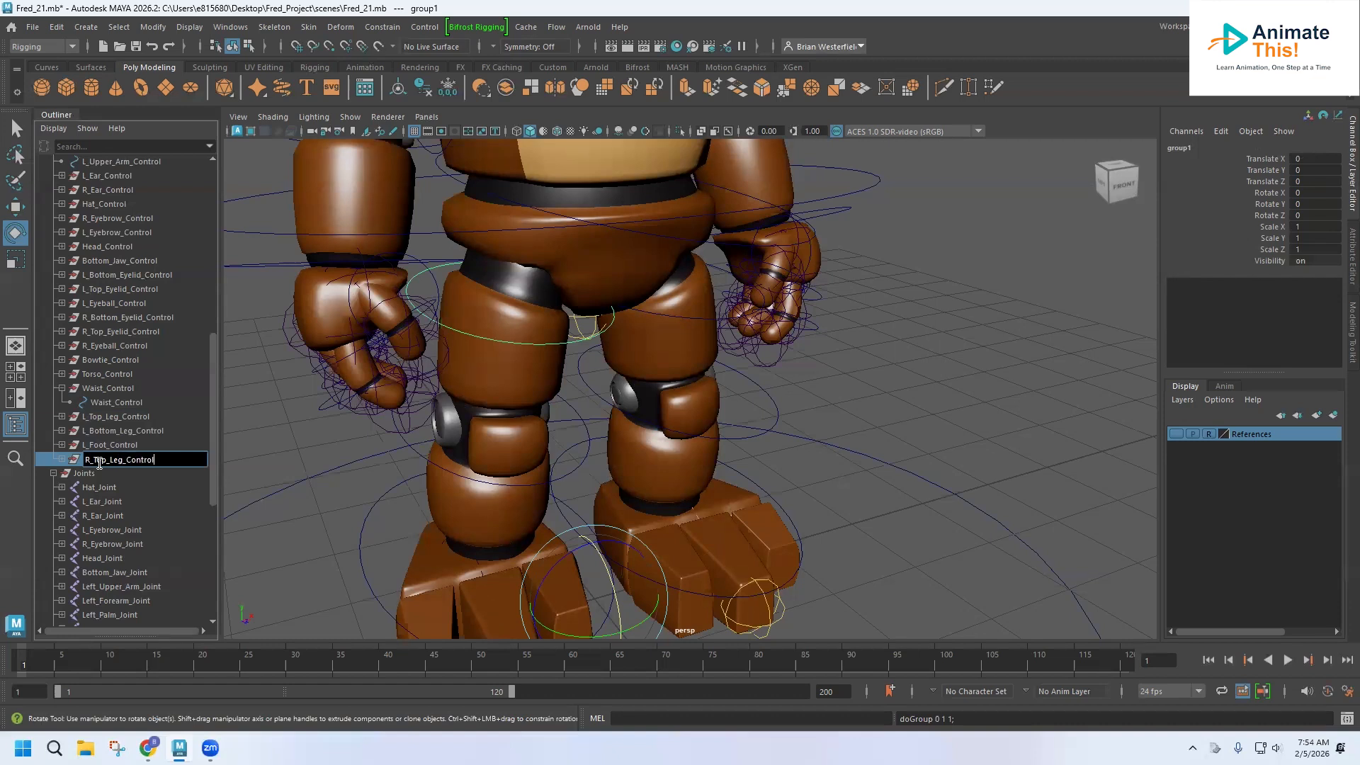
key(Return)
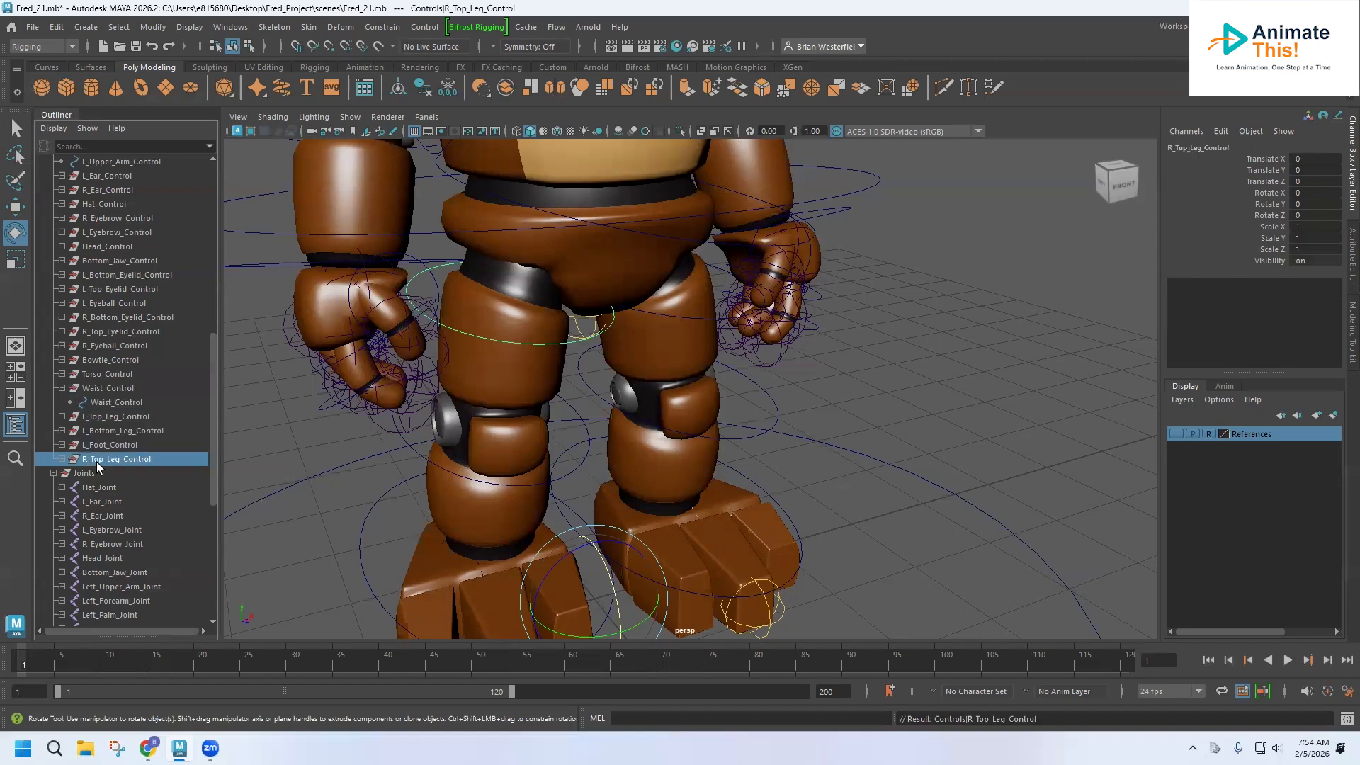
Bind the right top leg mesh to Right_Top_Leg_Joint with Bind Skin.
click(58, 459)
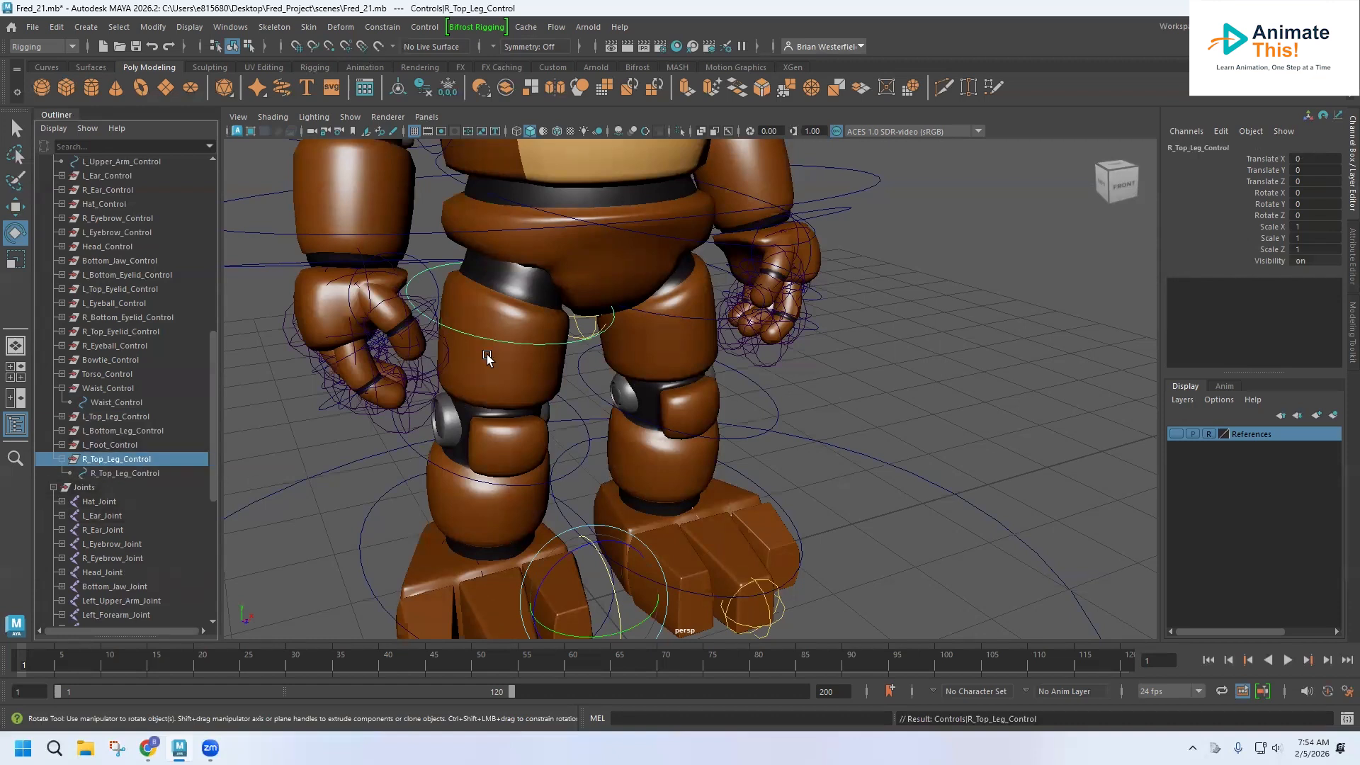
scroll(159, 489, down, 5)
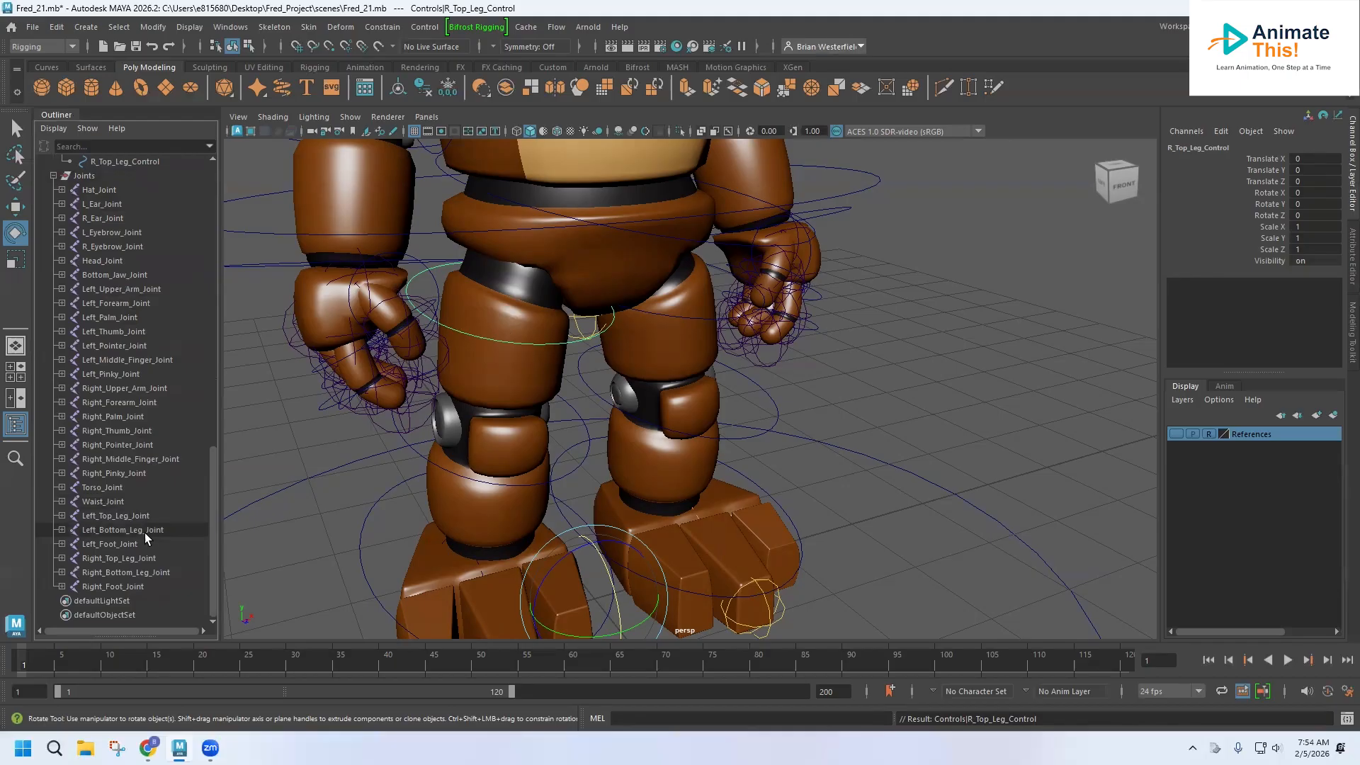
click(125, 559)
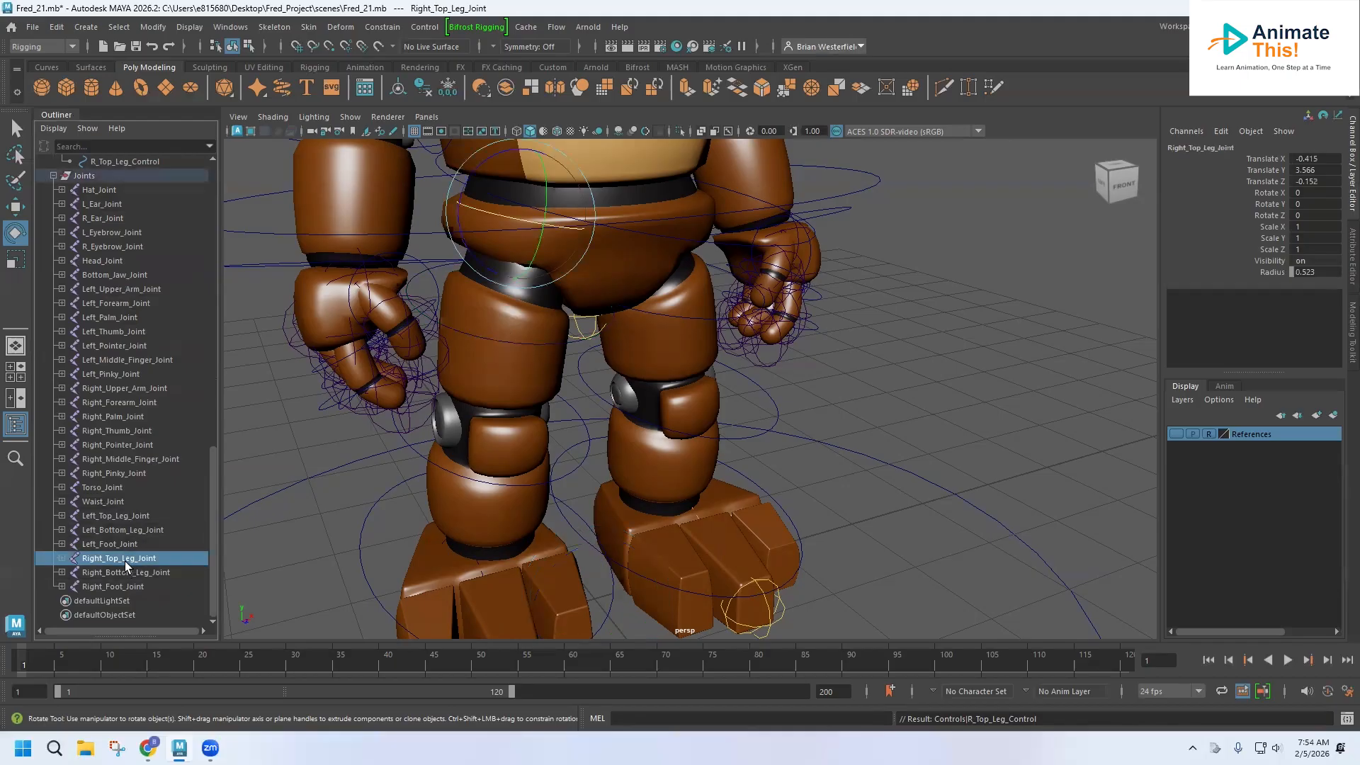
click(556, 381)
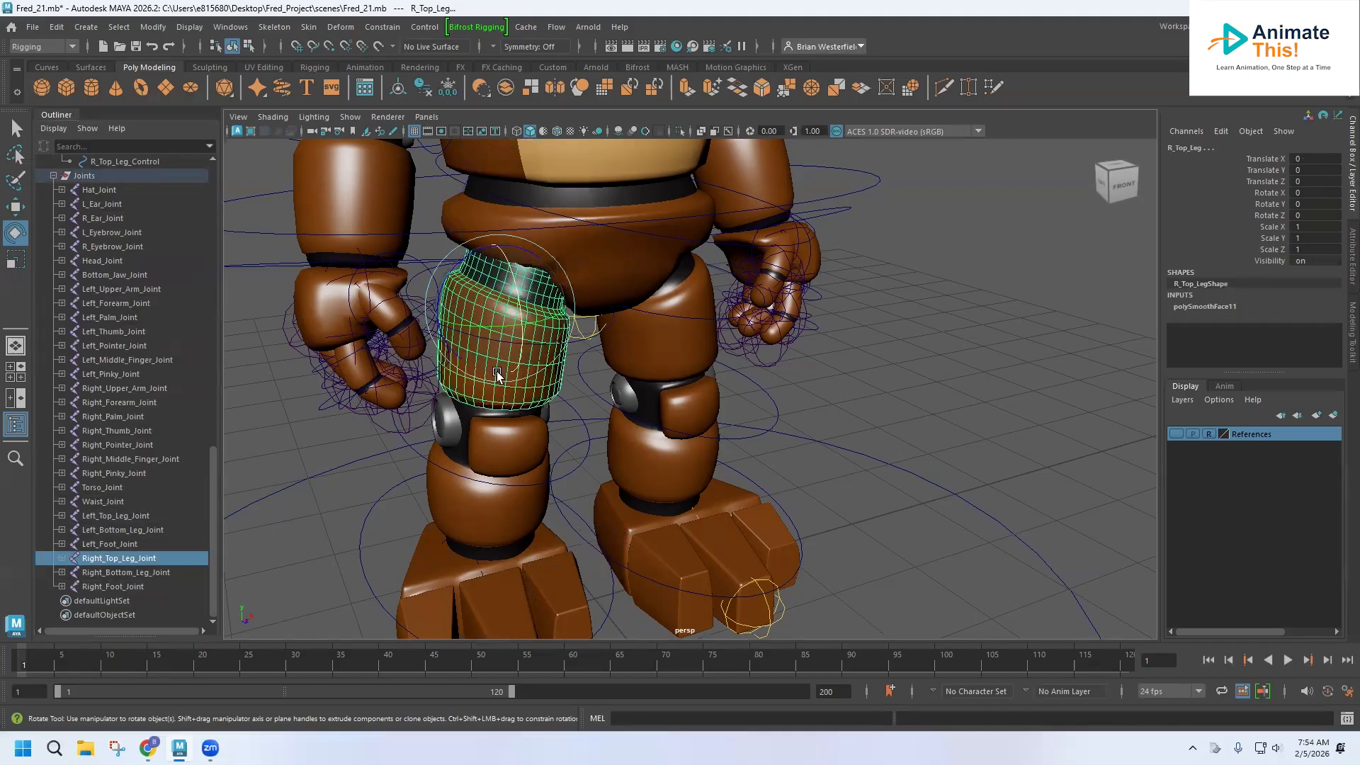
click(309, 27)
click(331, 67)
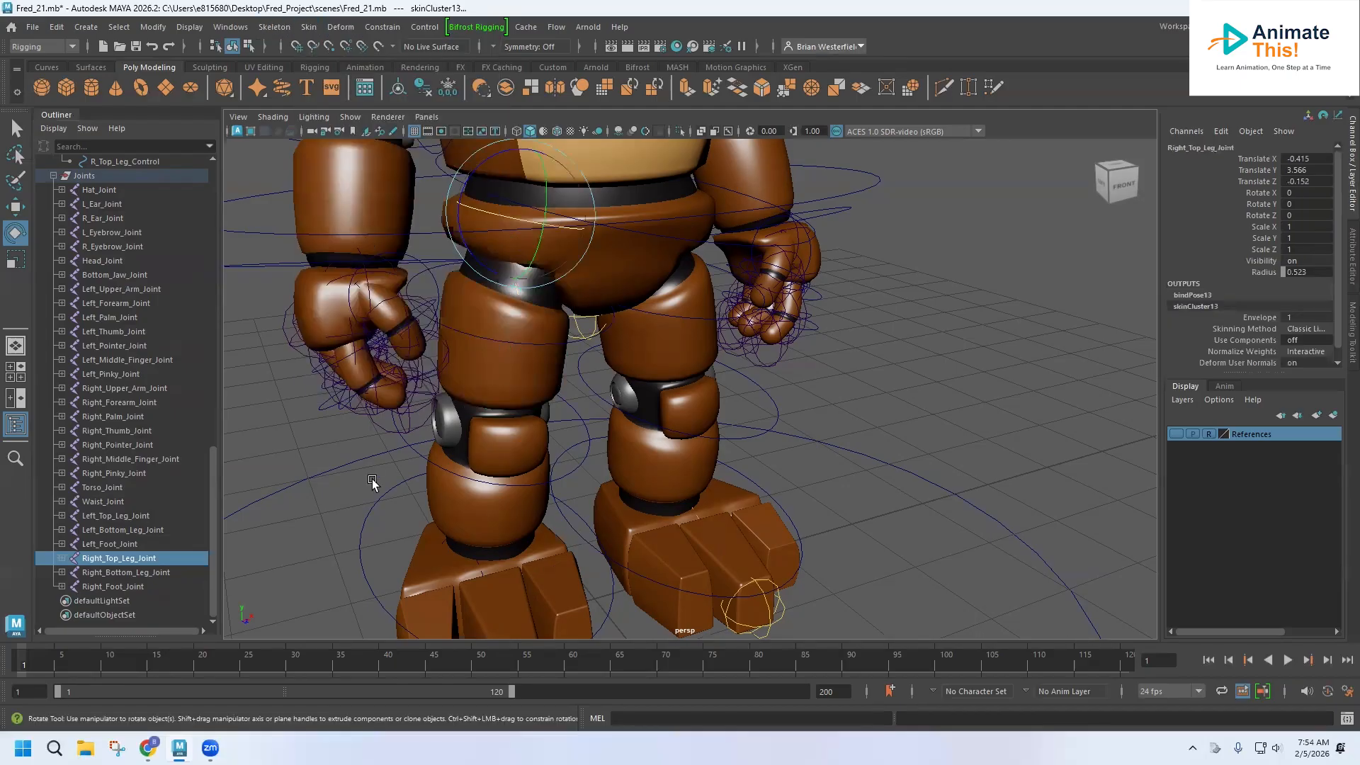
Parent-constrain Right_Top_Leg_Joint to the R_Top_Leg_Control curve.
click(125, 161)
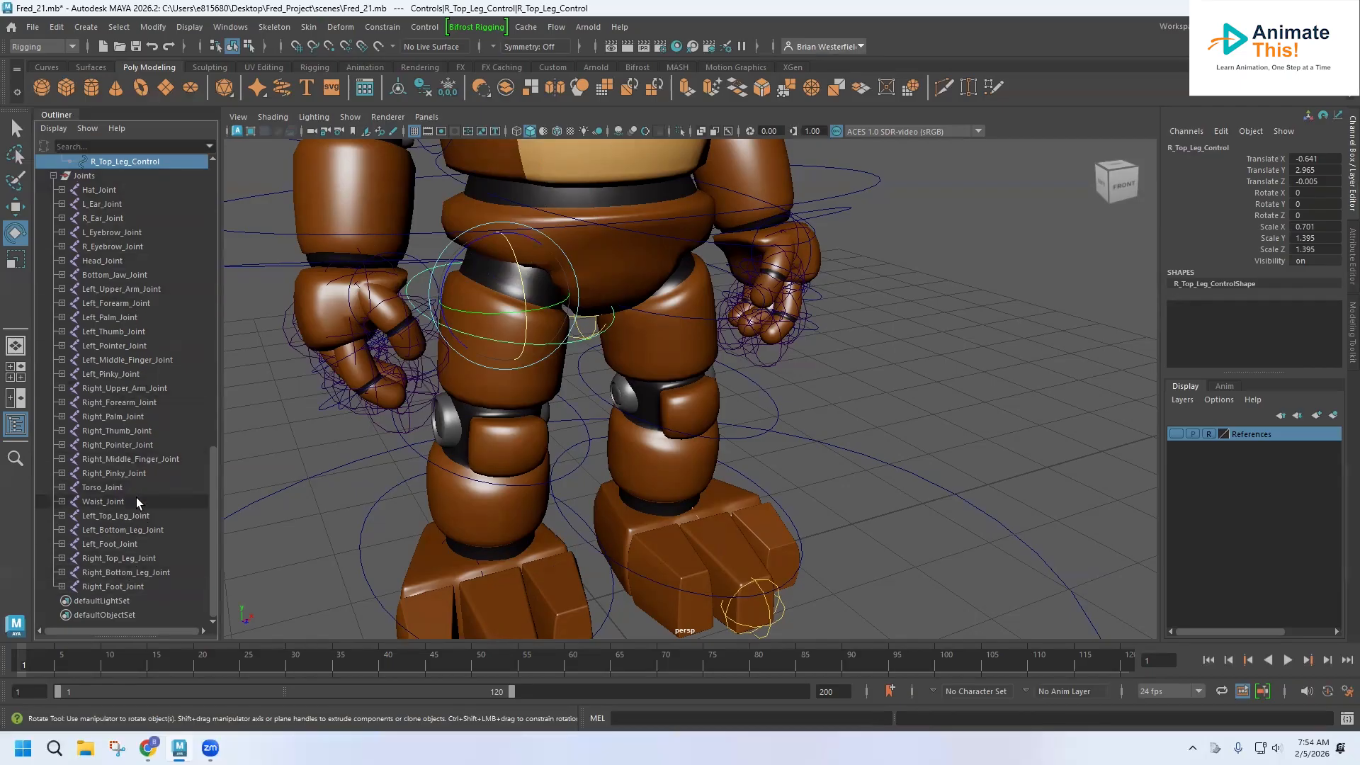
ctrl+click(130, 560)
click(383, 27)
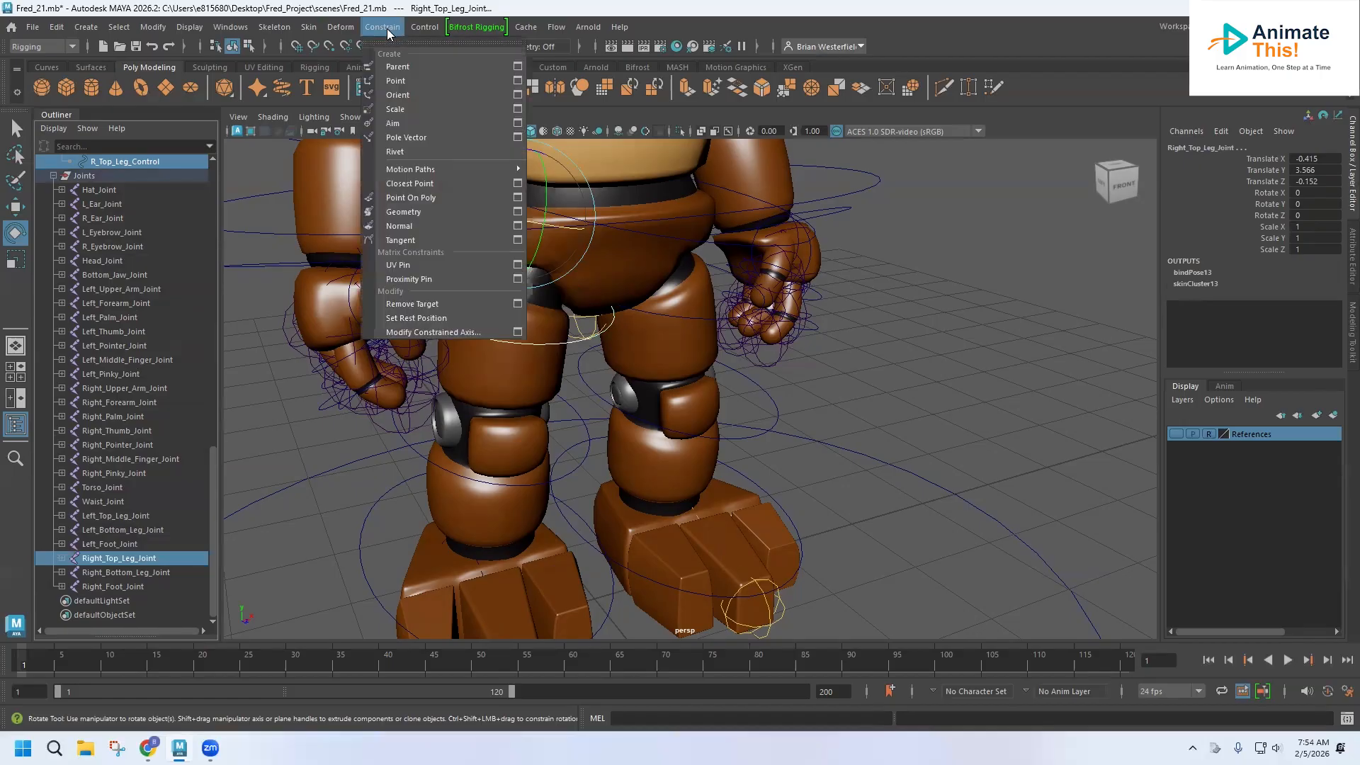
click(398, 70)
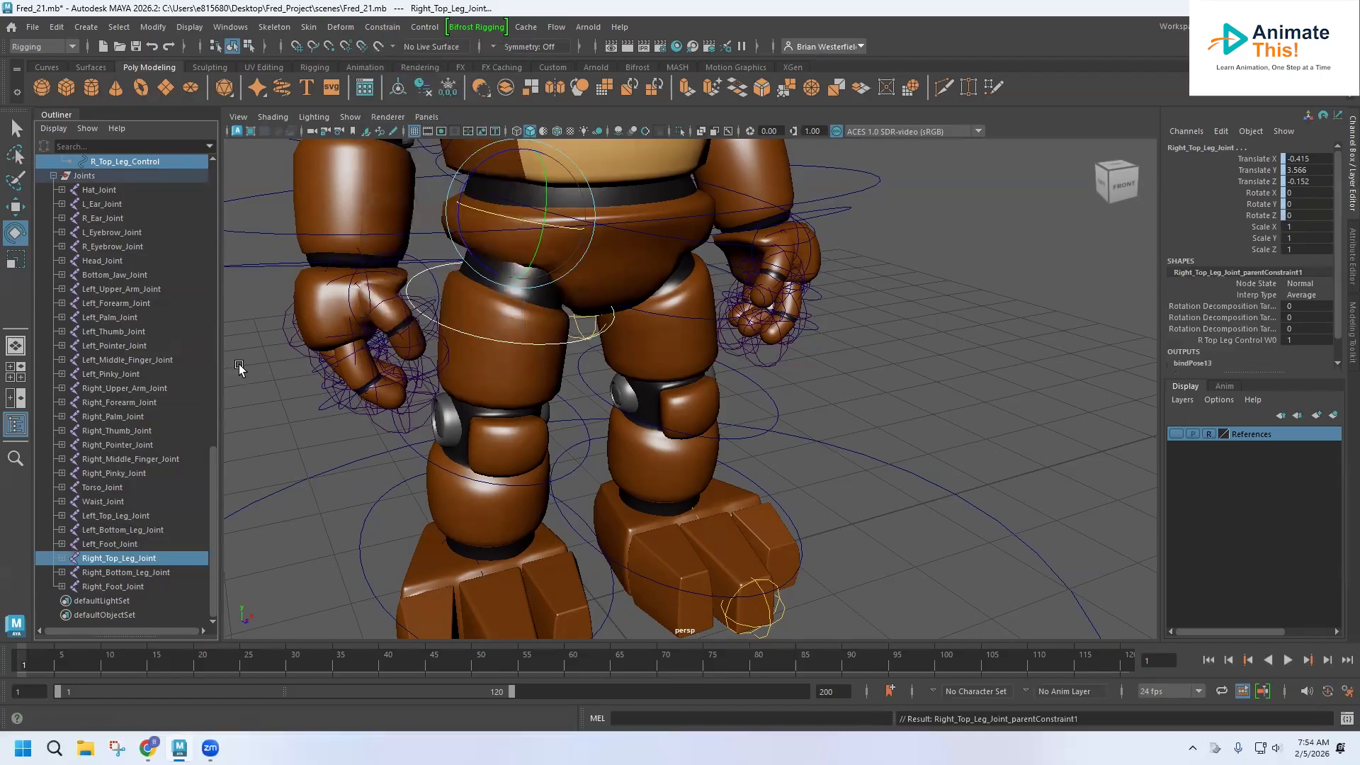
Test rotating the right top leg control and undo the rotation.
click(423, 290)
click(436, 265)
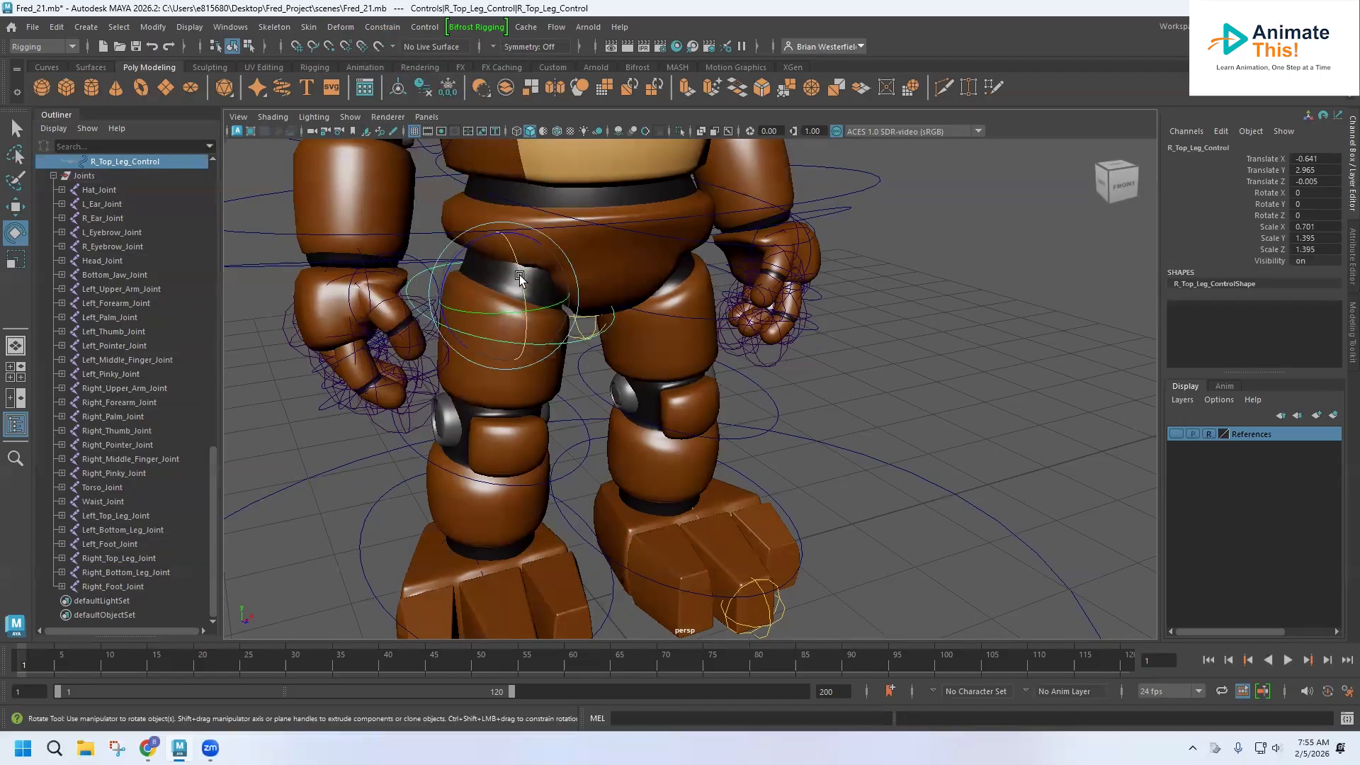
drag(517, 261, 516, 265)
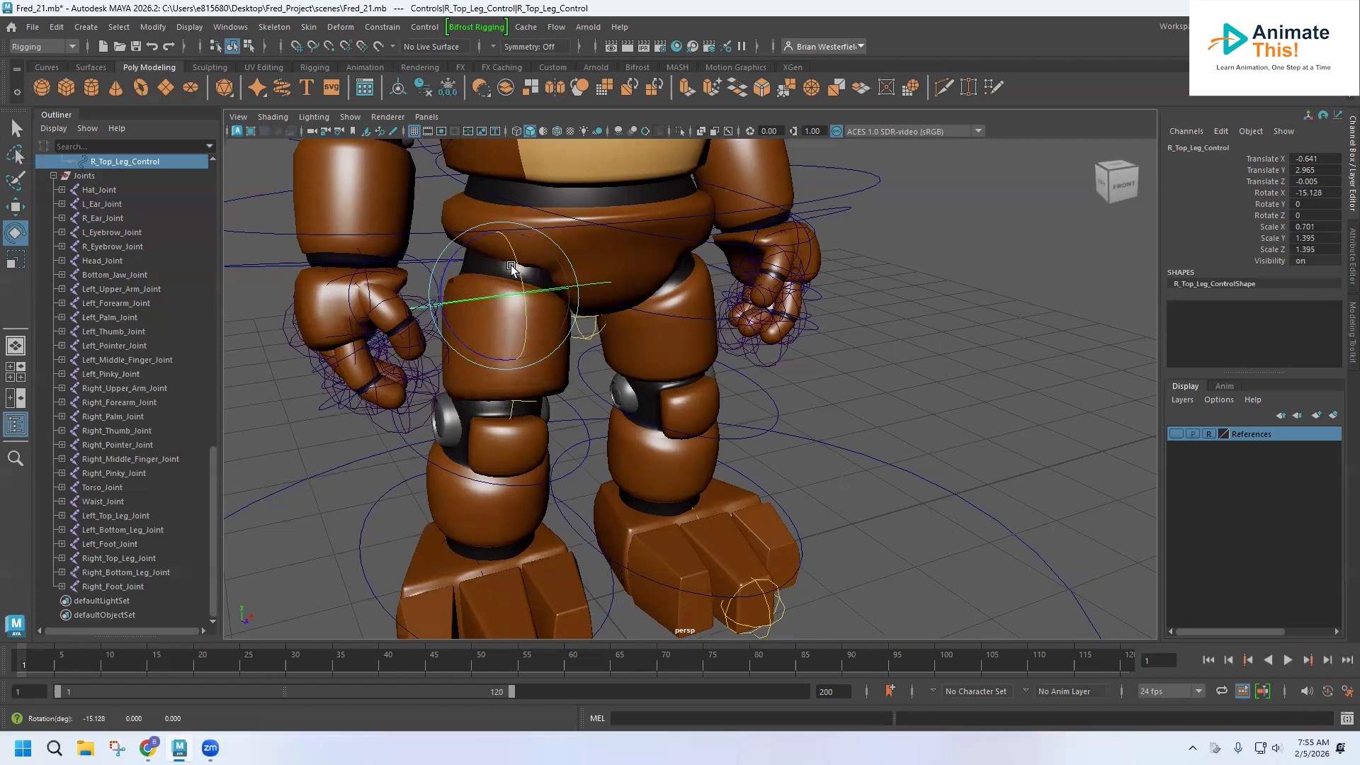
key(ctrl+z)
Group the right bottom leg control curve and name the group R_Bottom_Leg_Control.
alt+middle_drag(510, 342, 497, 272)
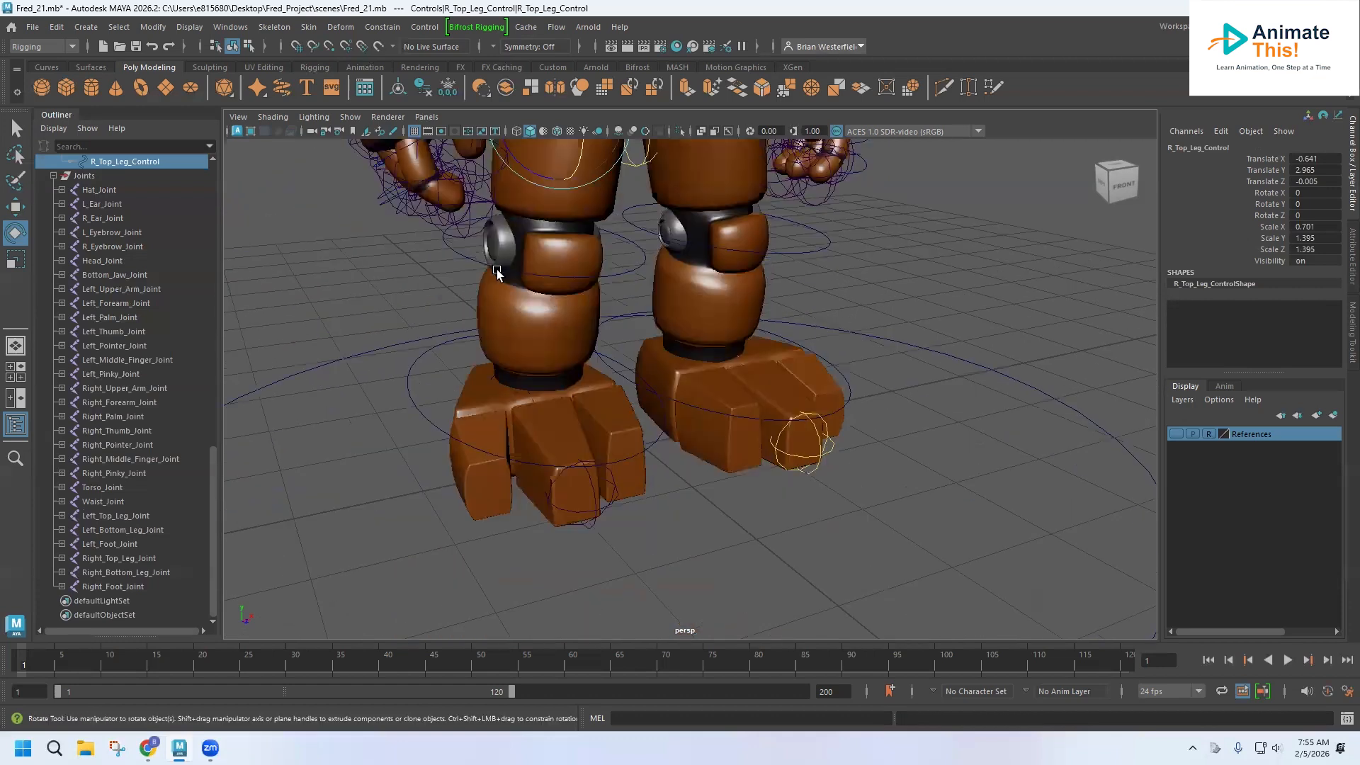
click(469, 257)
scroll(144, 270, up, 8)
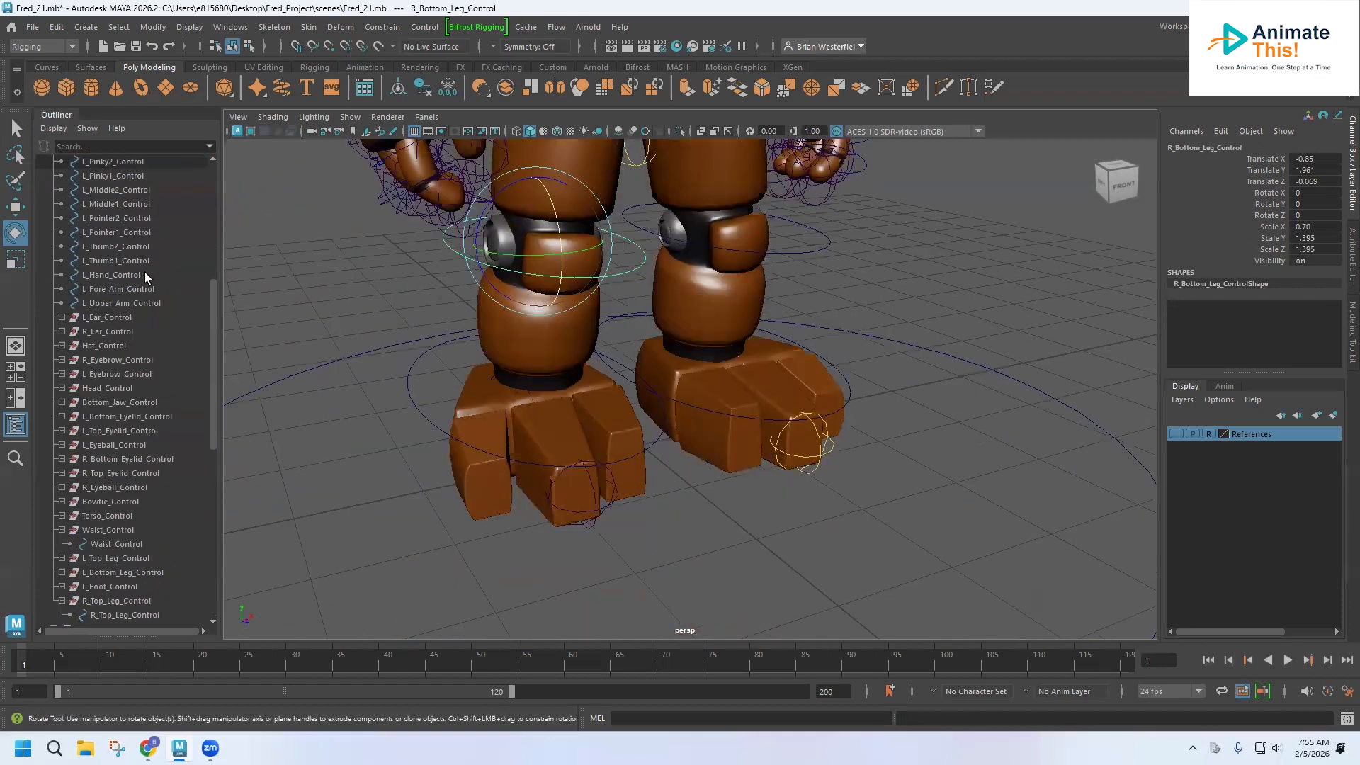
scroll(144, 272, up, 10)
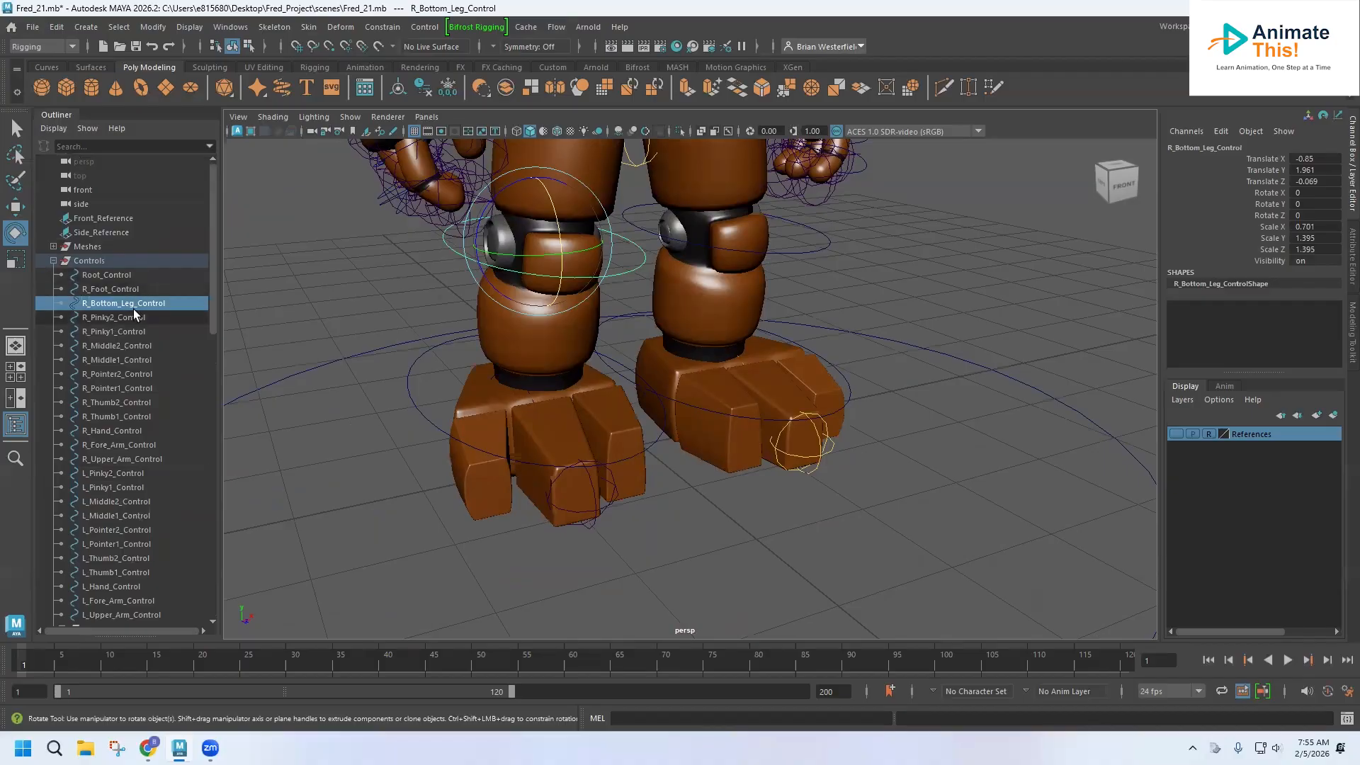
key(ctrl+g)
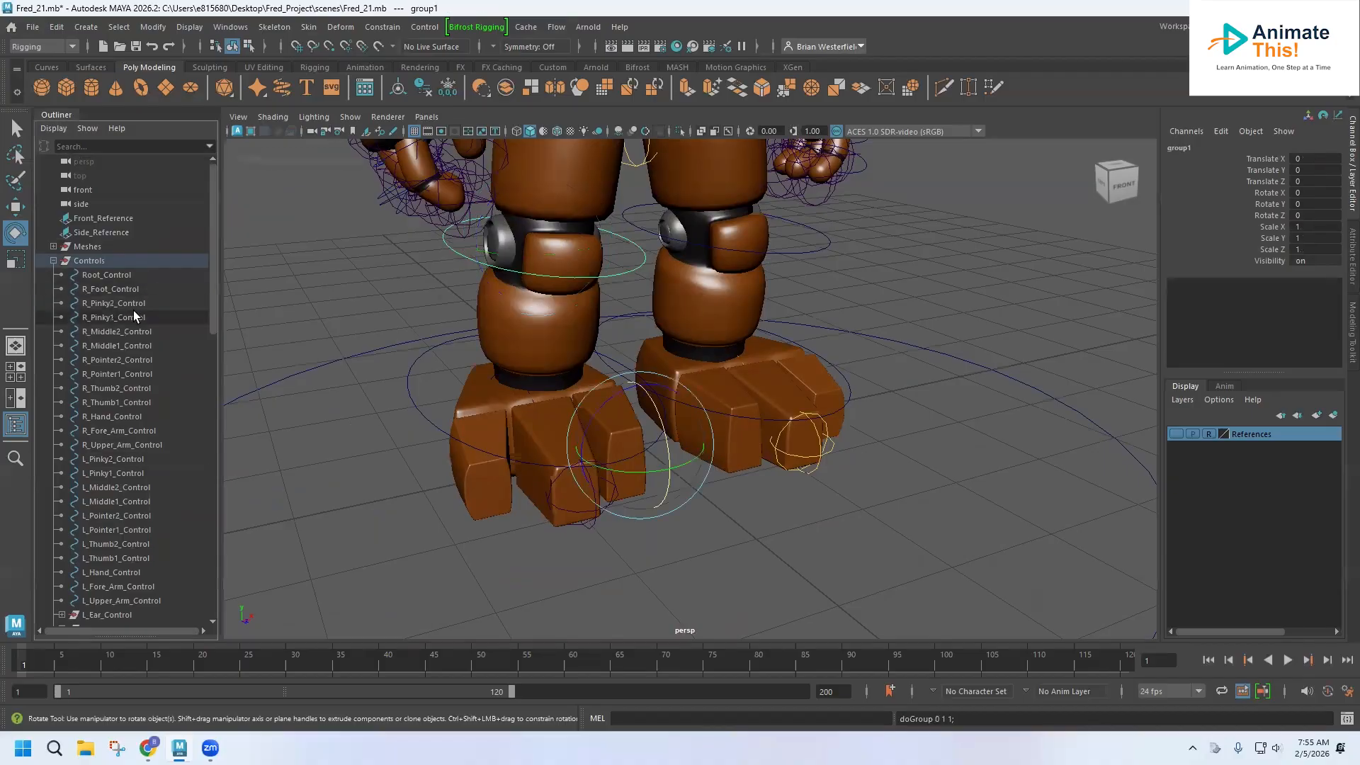
double_click(106, 473)
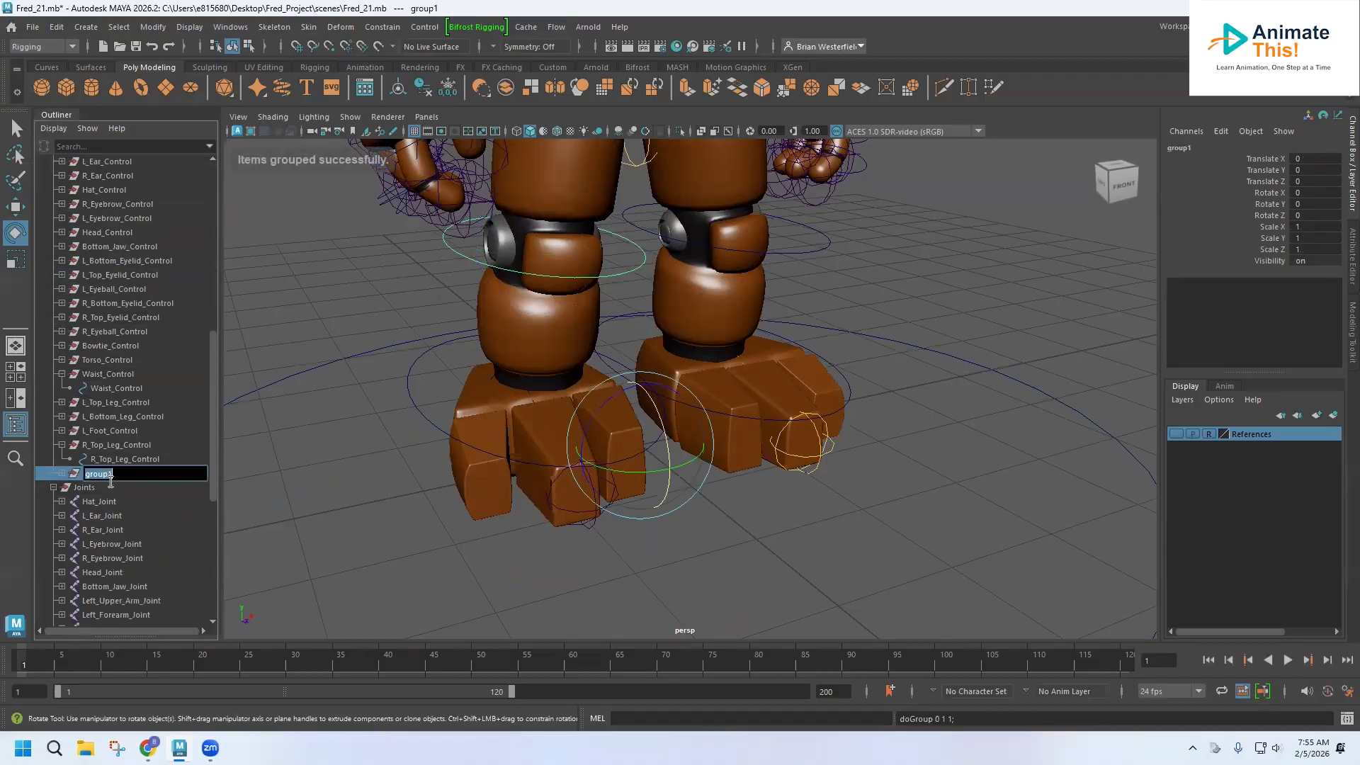
text(R)
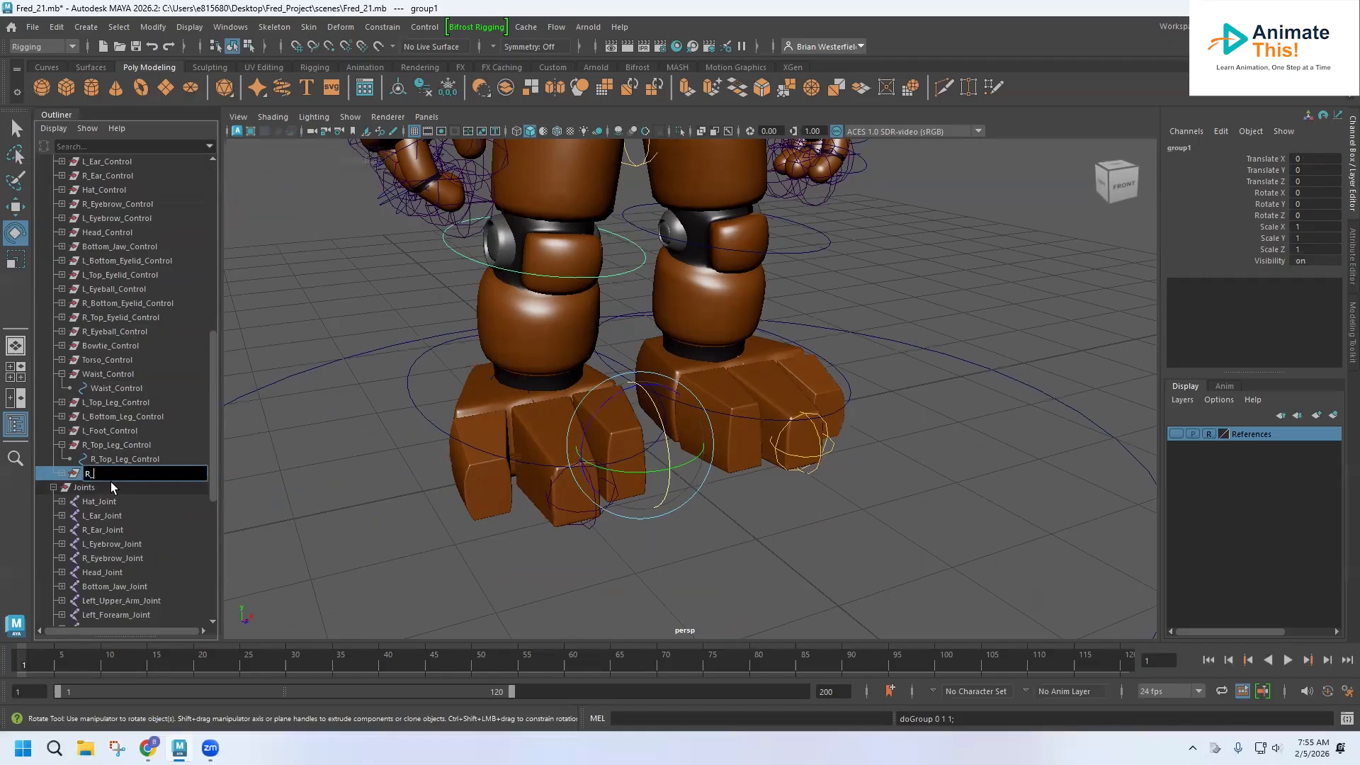
text(_Bottom_Leg_Control)
key(Return)
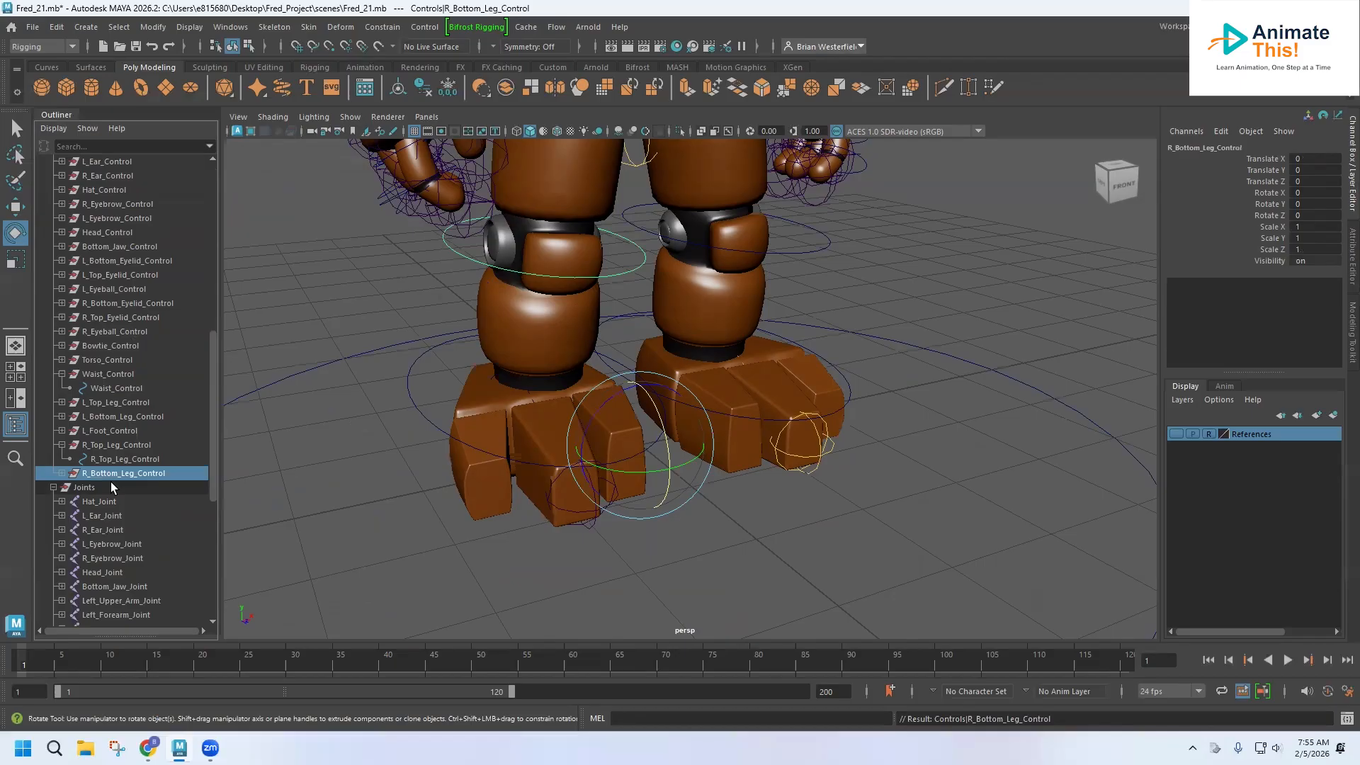
Bind the right bottom leg mesh to Right_Bottom_Leg_Joint with Bind Skin.
click(62, 473)
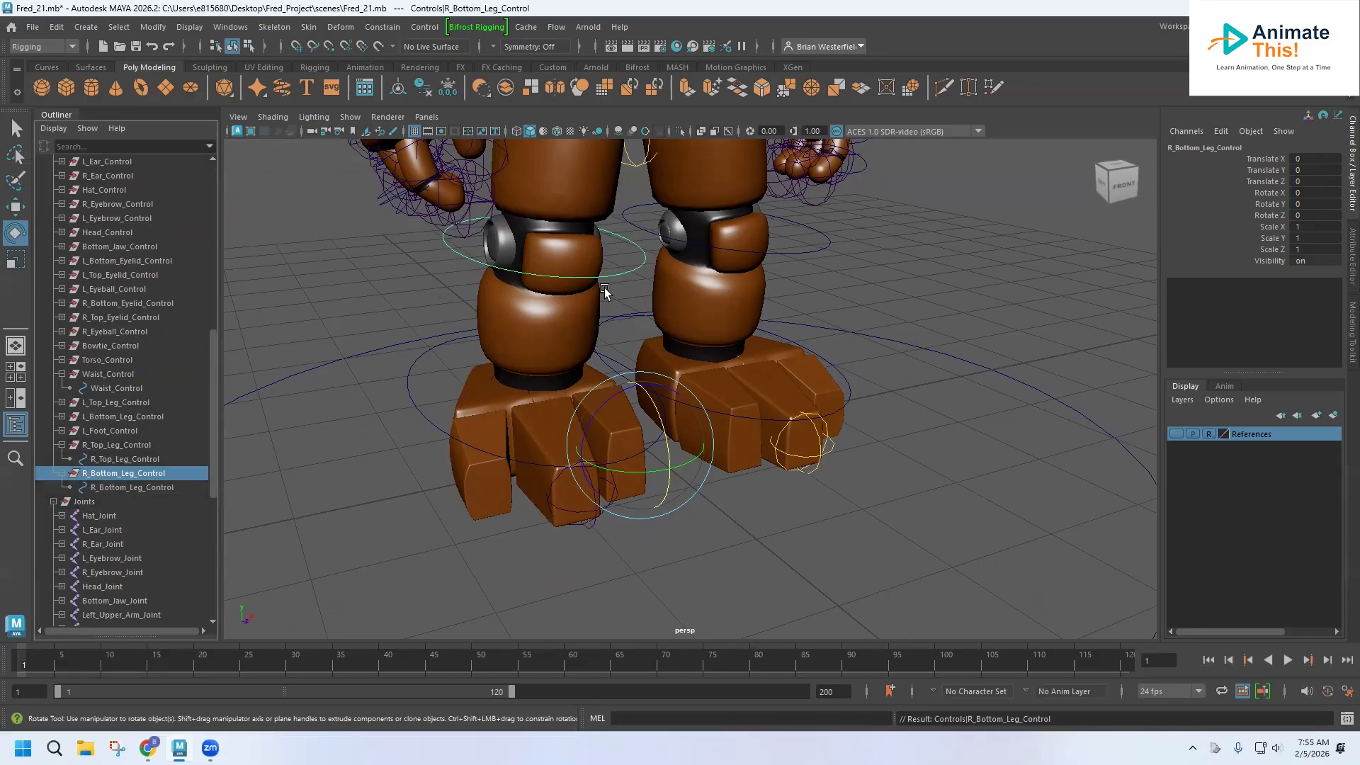
scroll(85, 534, down, 8)
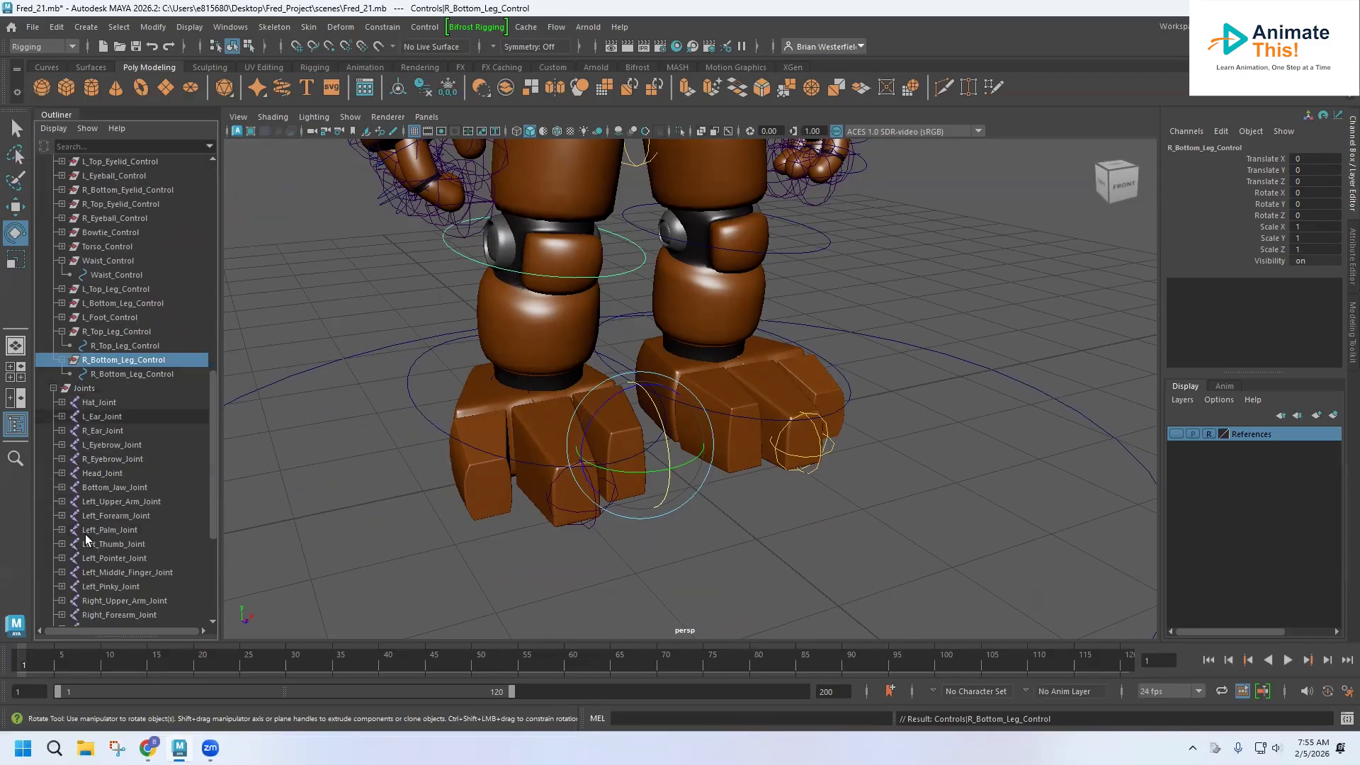
click(118, 573)
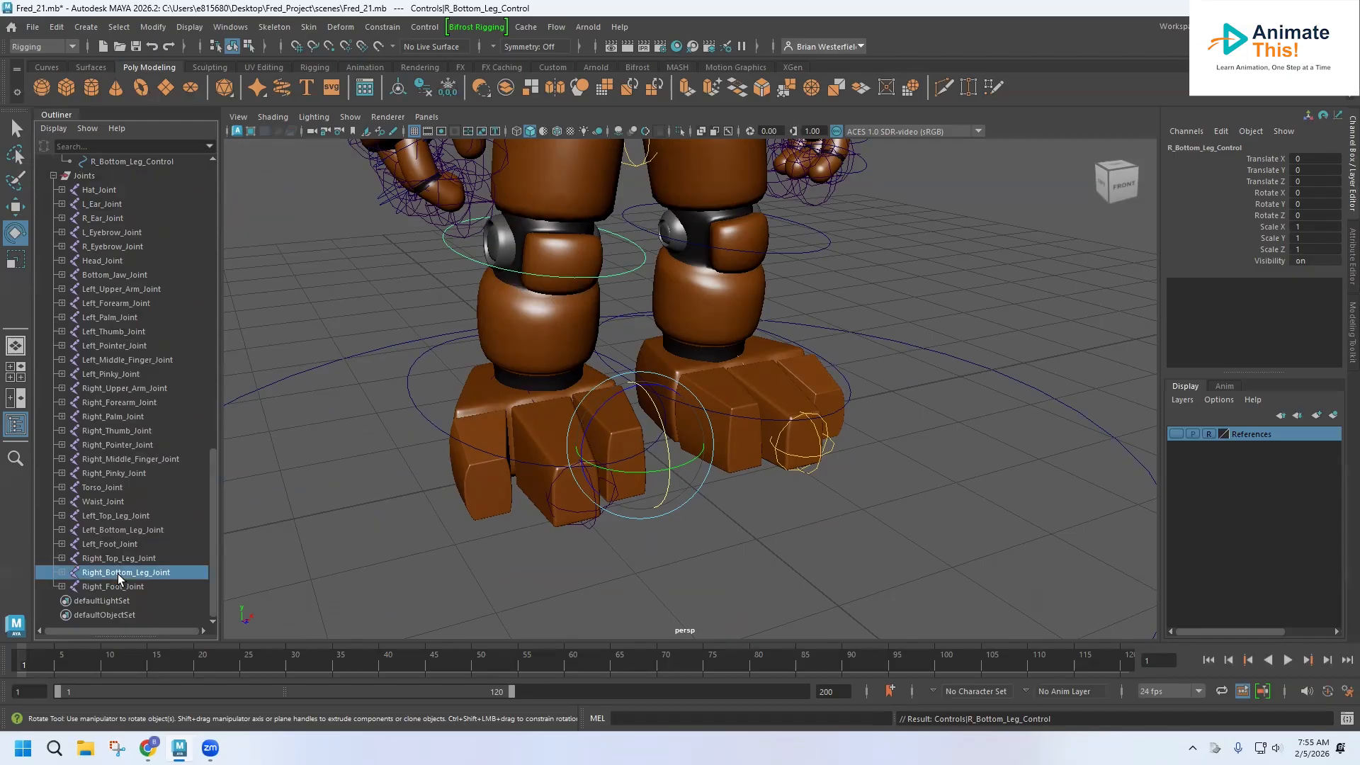
click(478, 292)
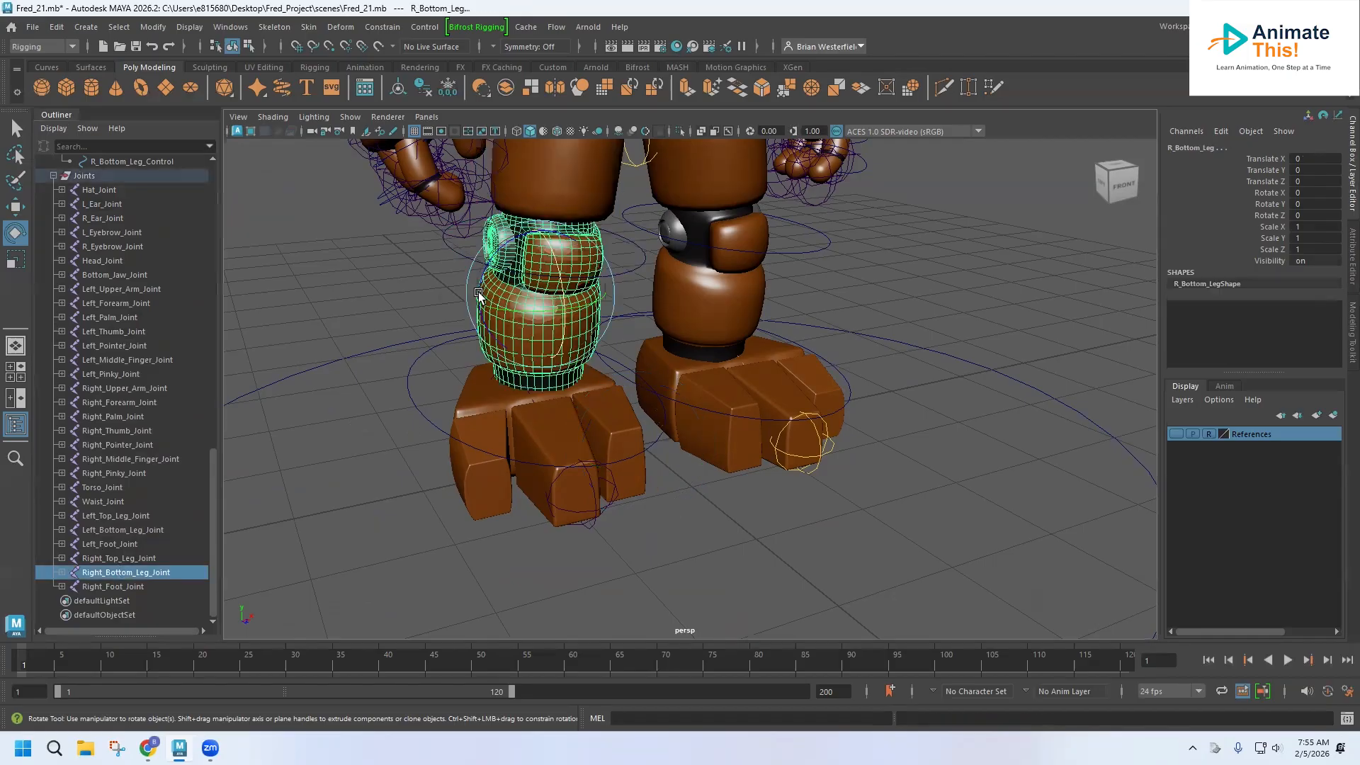
click(309, 28)
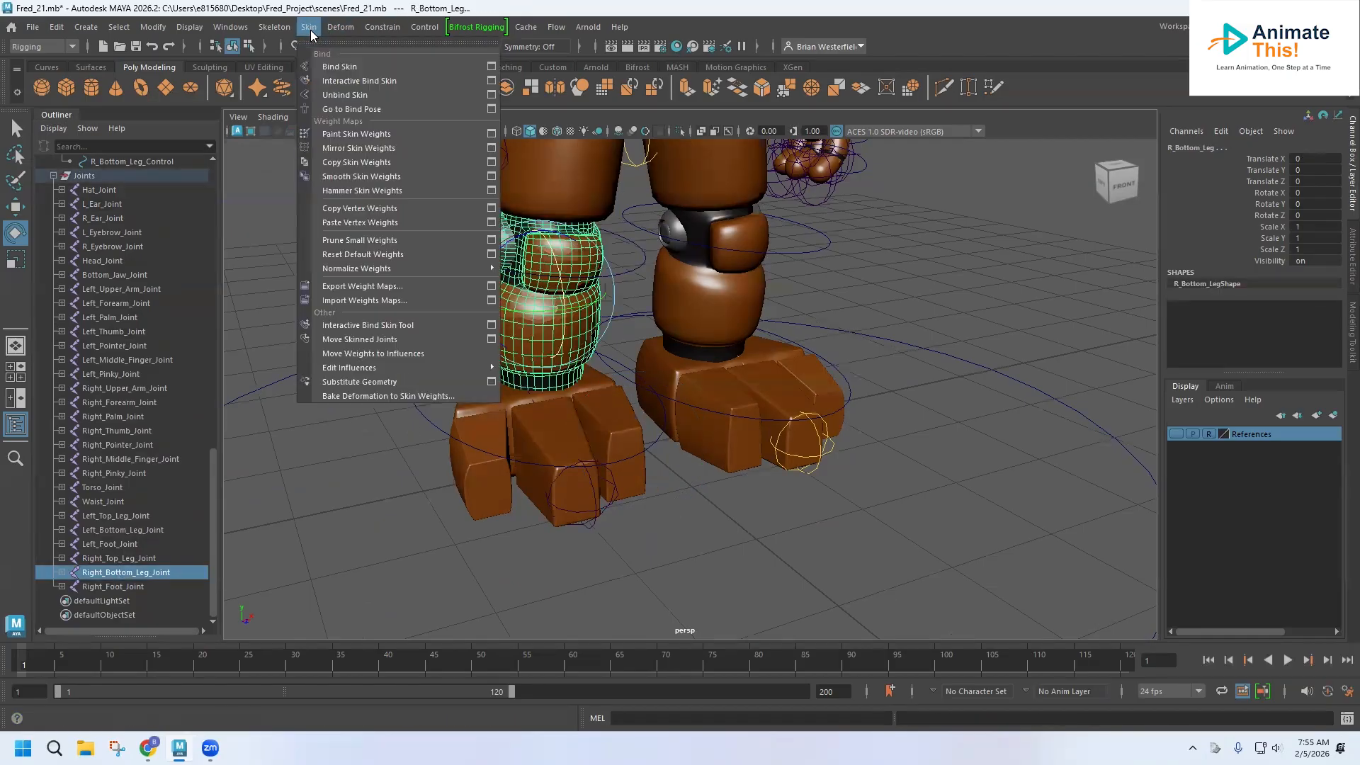
click(328, 67)
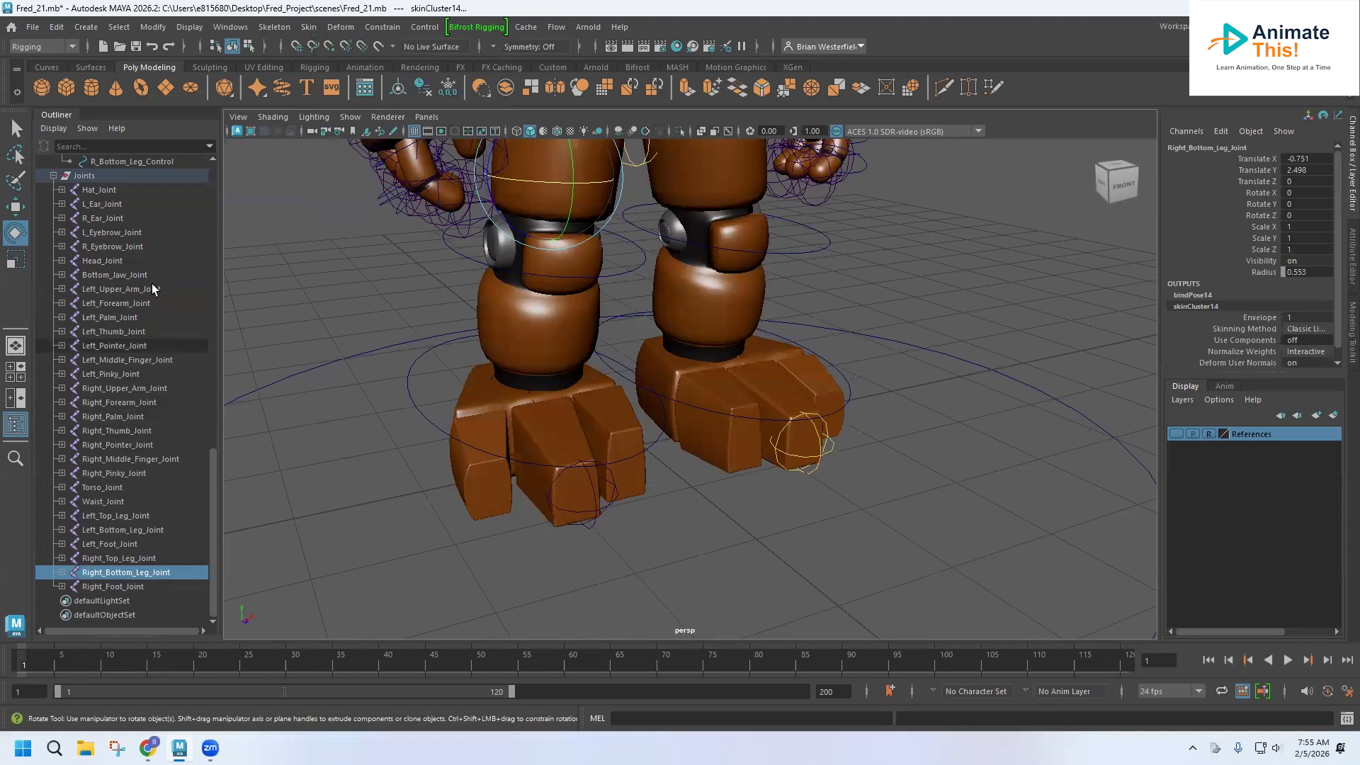
Parent-constrain Right_Bottom_Leg_Joint to the R_Bottom_Leg_Control curve.
click(61, 163)
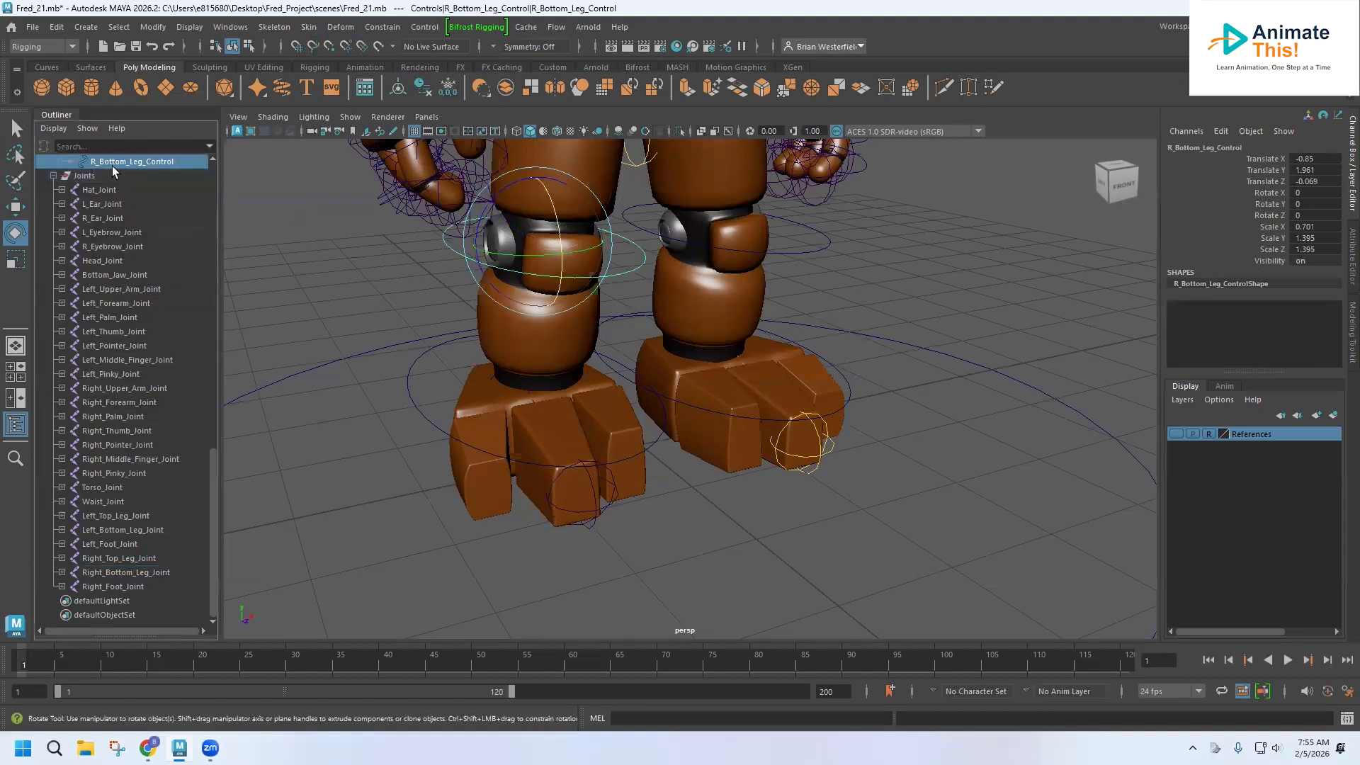
ctrl+click(114, 575)
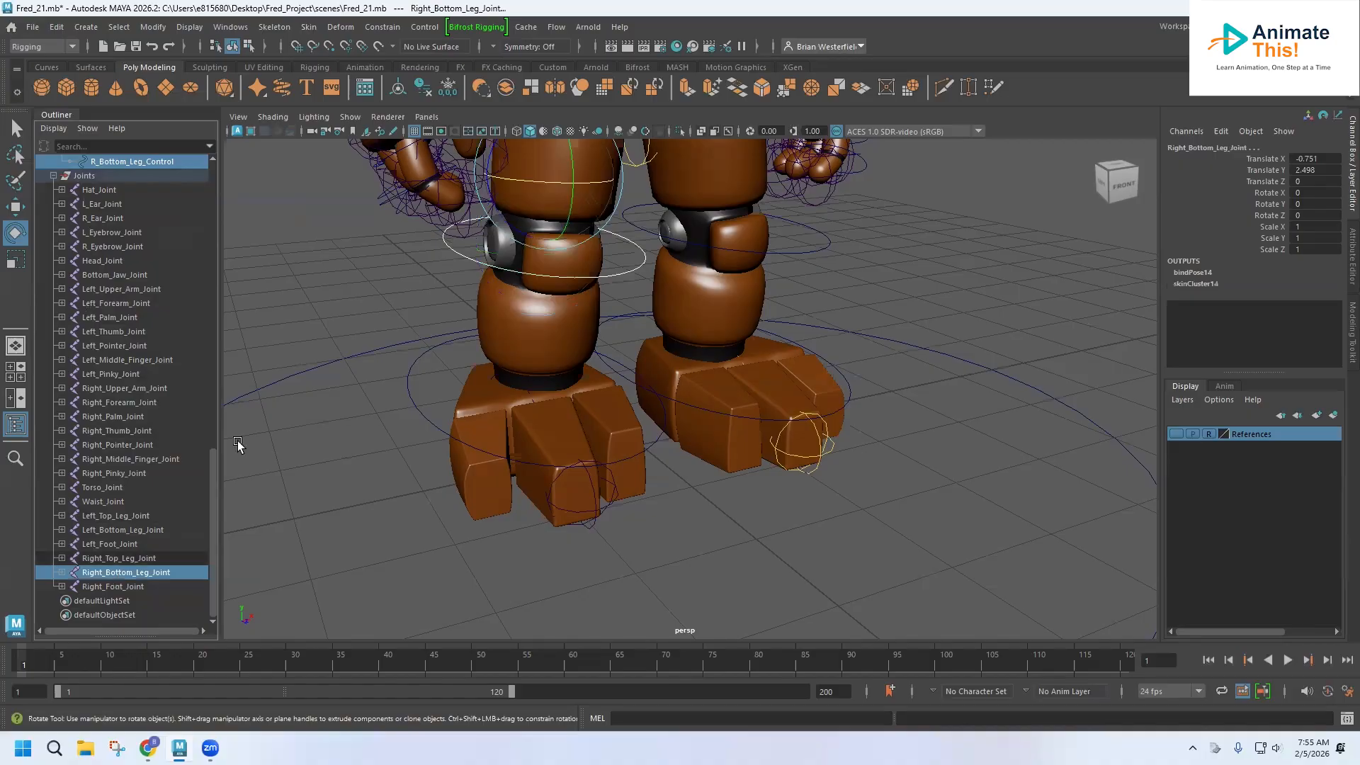
click(388, 29)
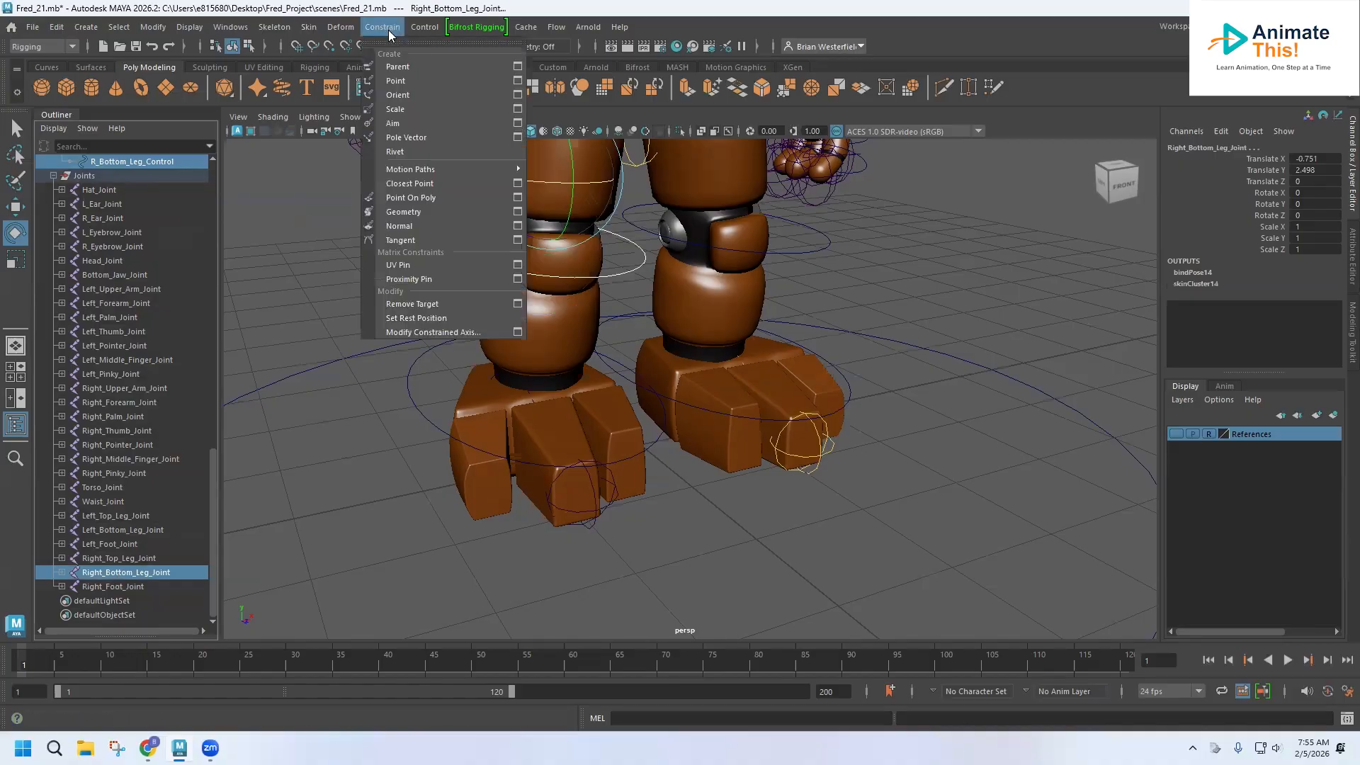
click(396, 68)
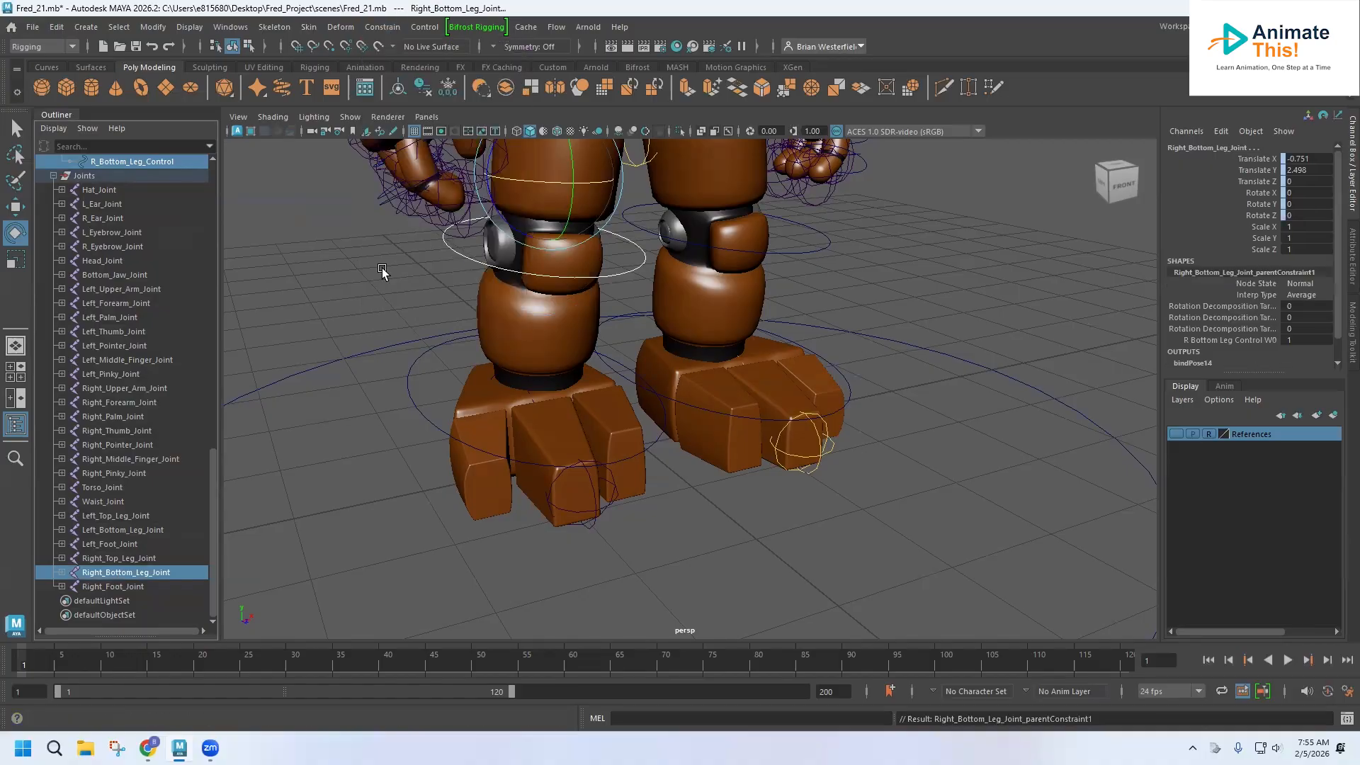
Test rotating the right bottom leg control and undo the rotation.
click(434, 255)
click(451, 252)
drag(557, 210, 561, 228)
key(ctrl+z)
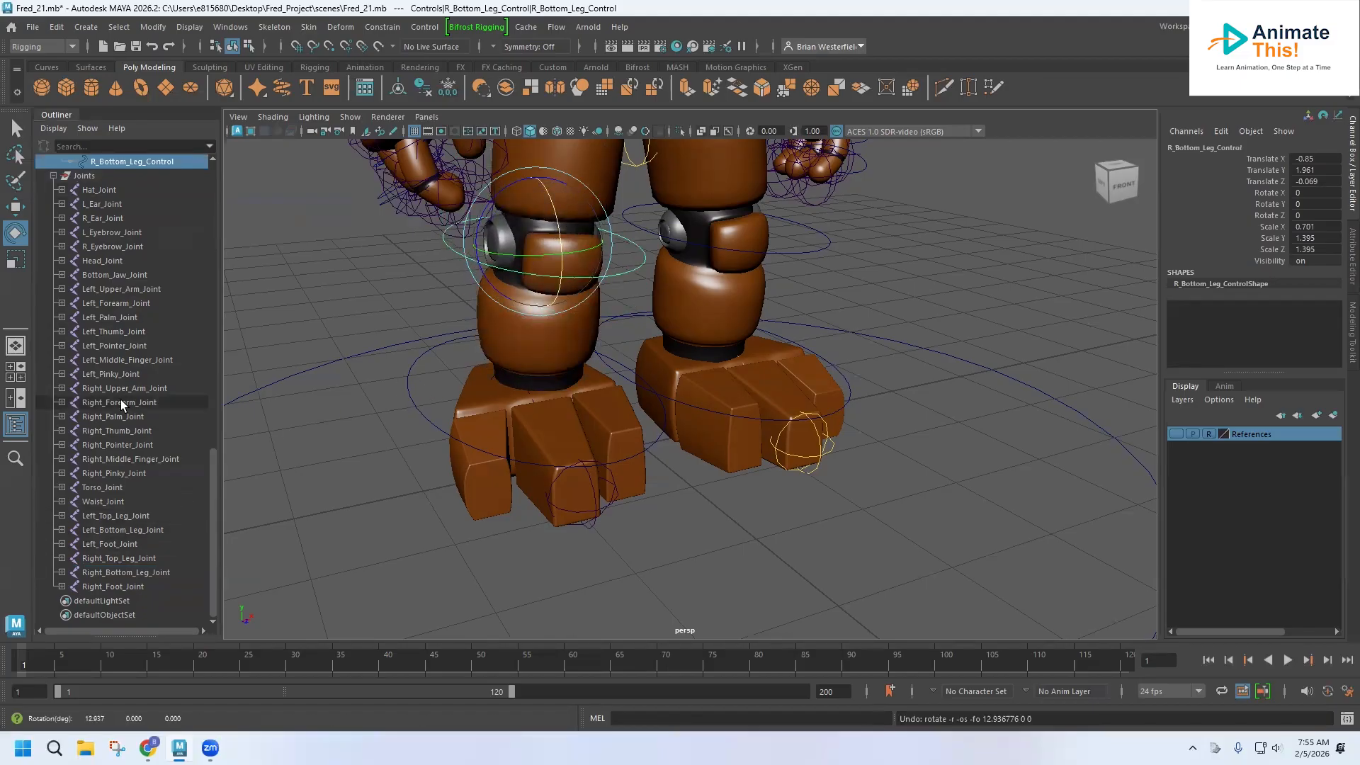
Group the right foot control curve and name the group R_Foot_Control.
scroll(120, 400, up, 5)
click(409, 394)
scroll(128, 253, up, 10)
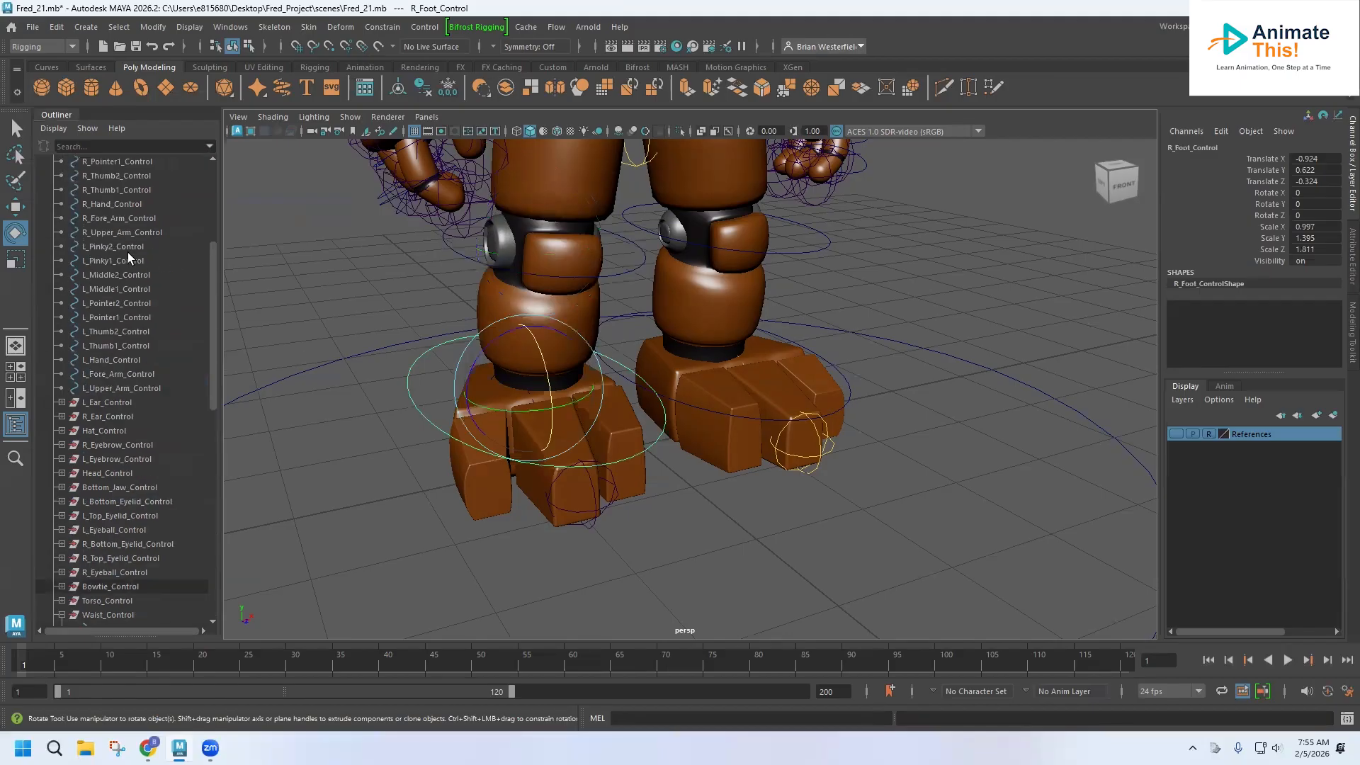
key(ctrl+g)
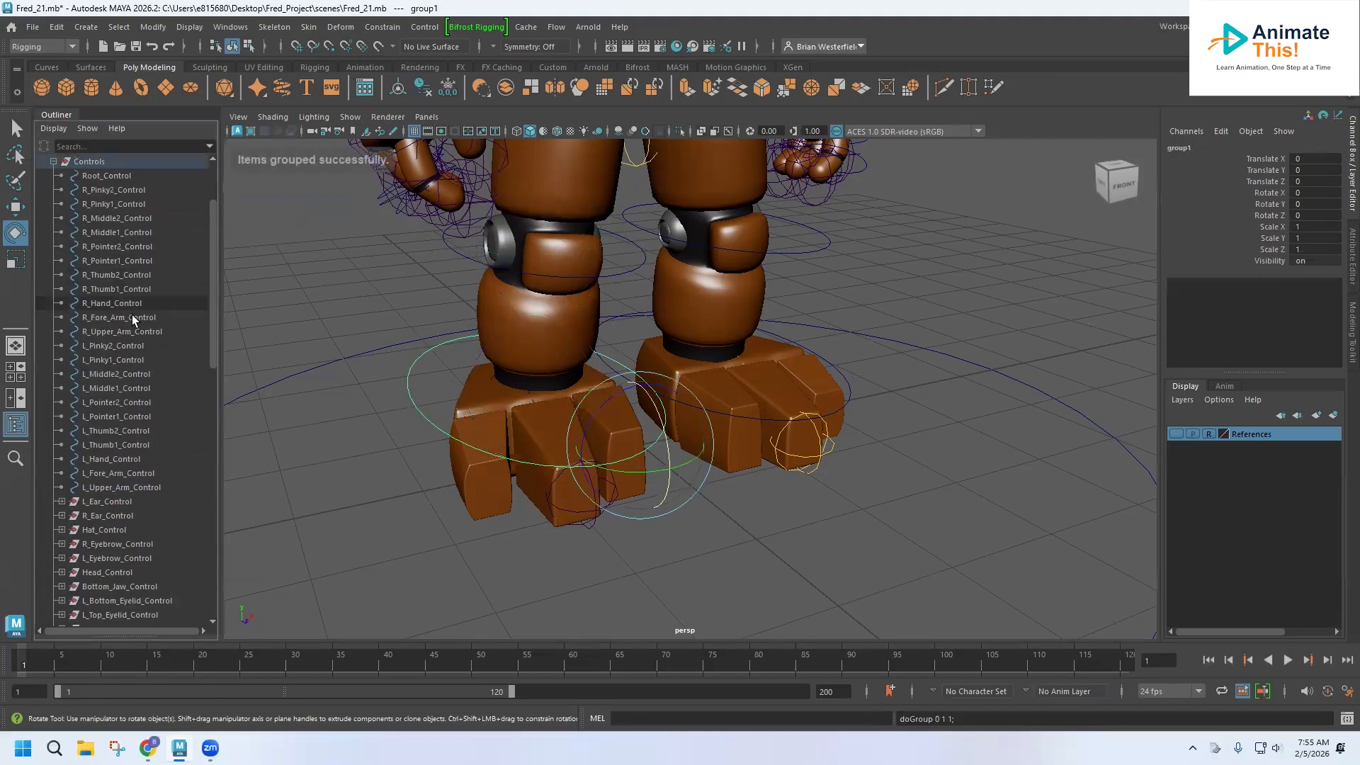
double_click(106, 389)
text(R_Foot_Control)
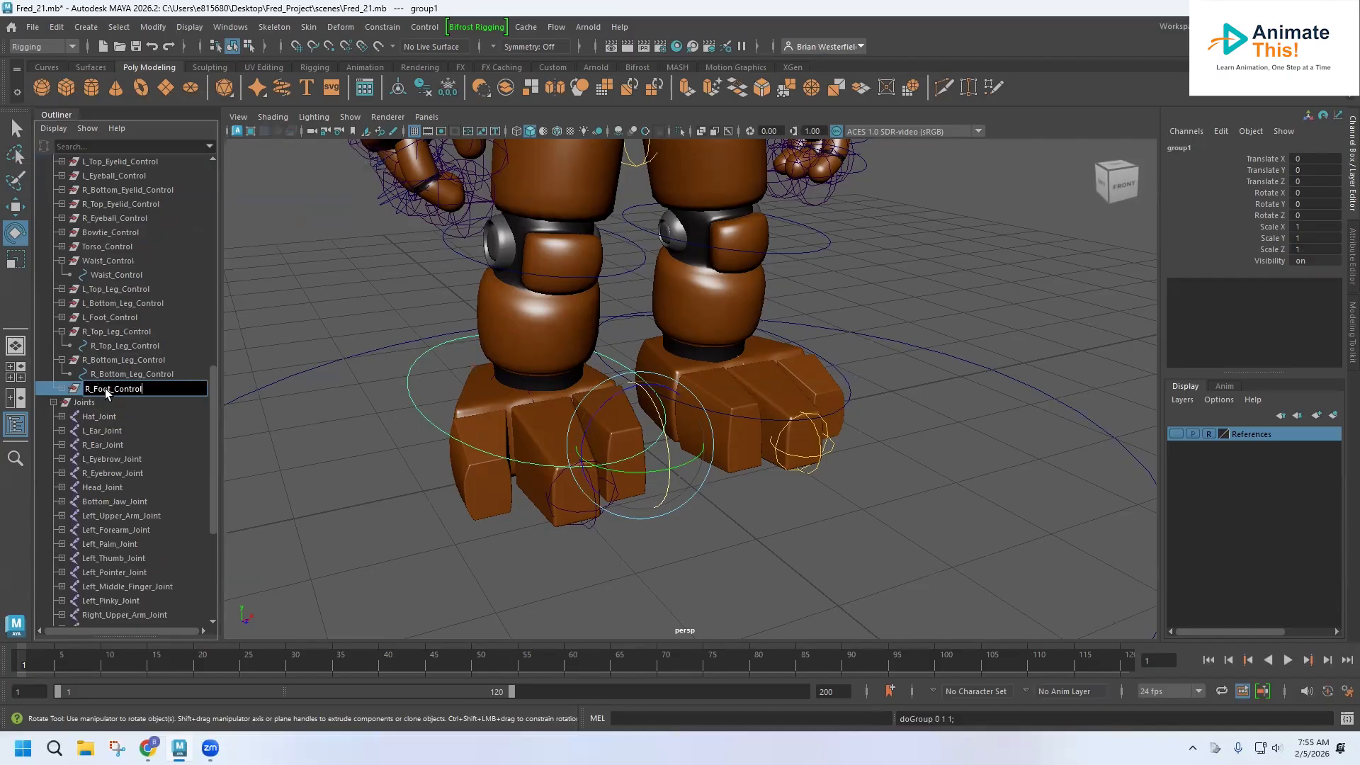
key(Return)
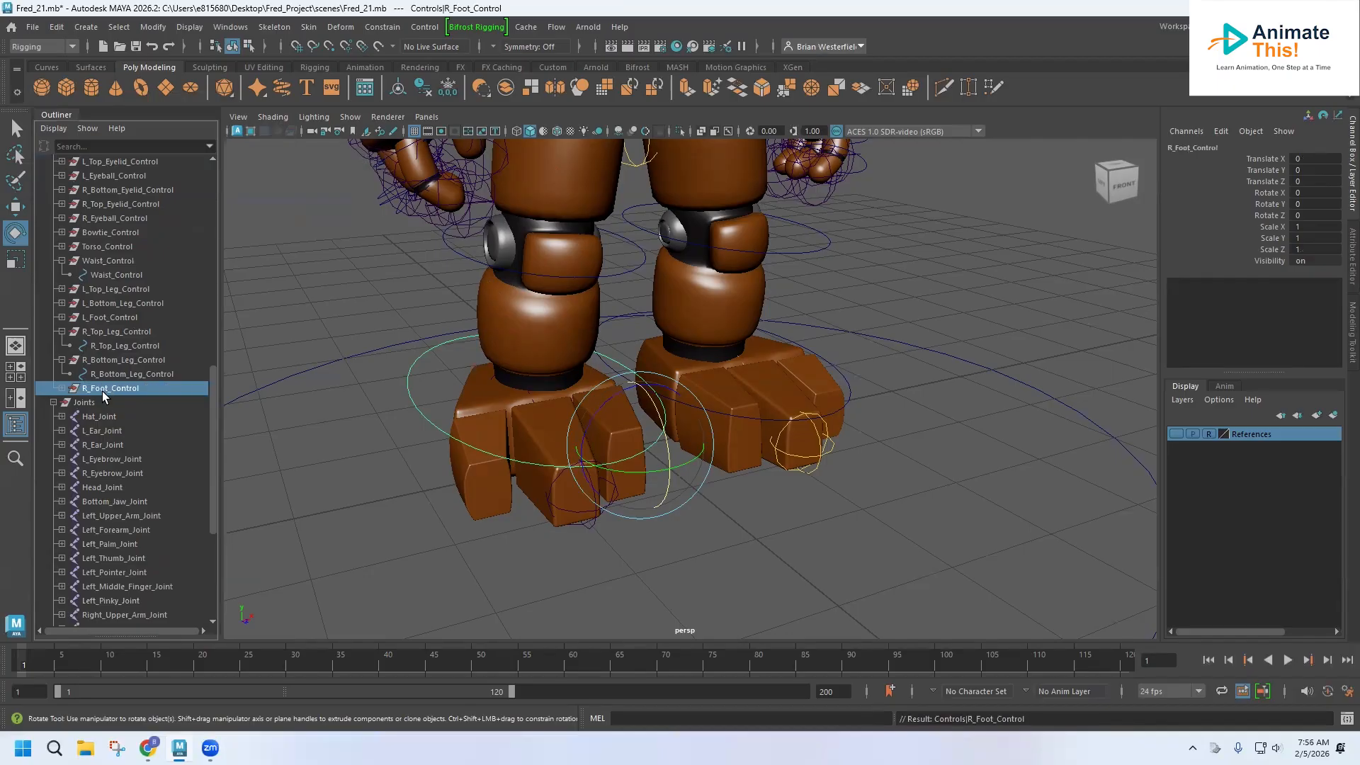
Bind the right foot mesh to Right_Foot_Joint with Bind Skin.
click(61, 388)
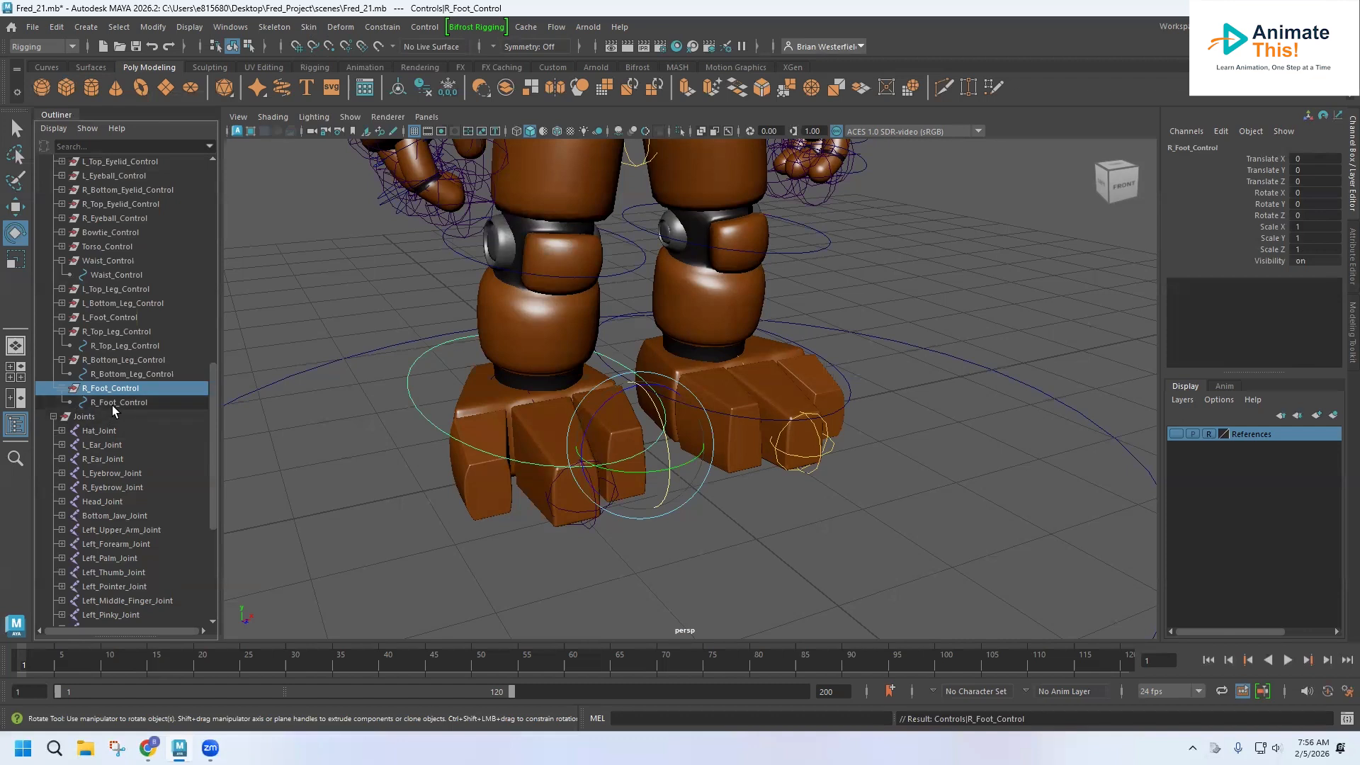
scroll(107, 501, down, 6)
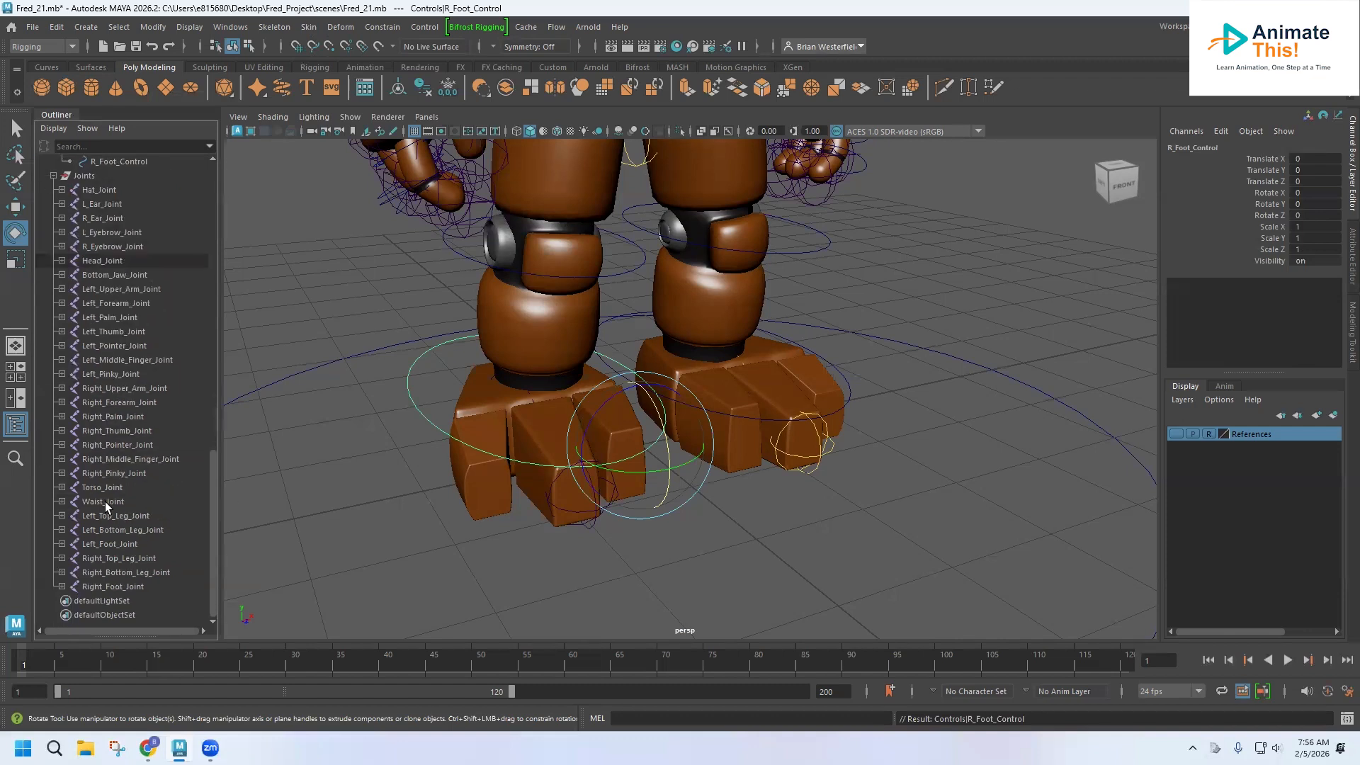
click(105, 587)
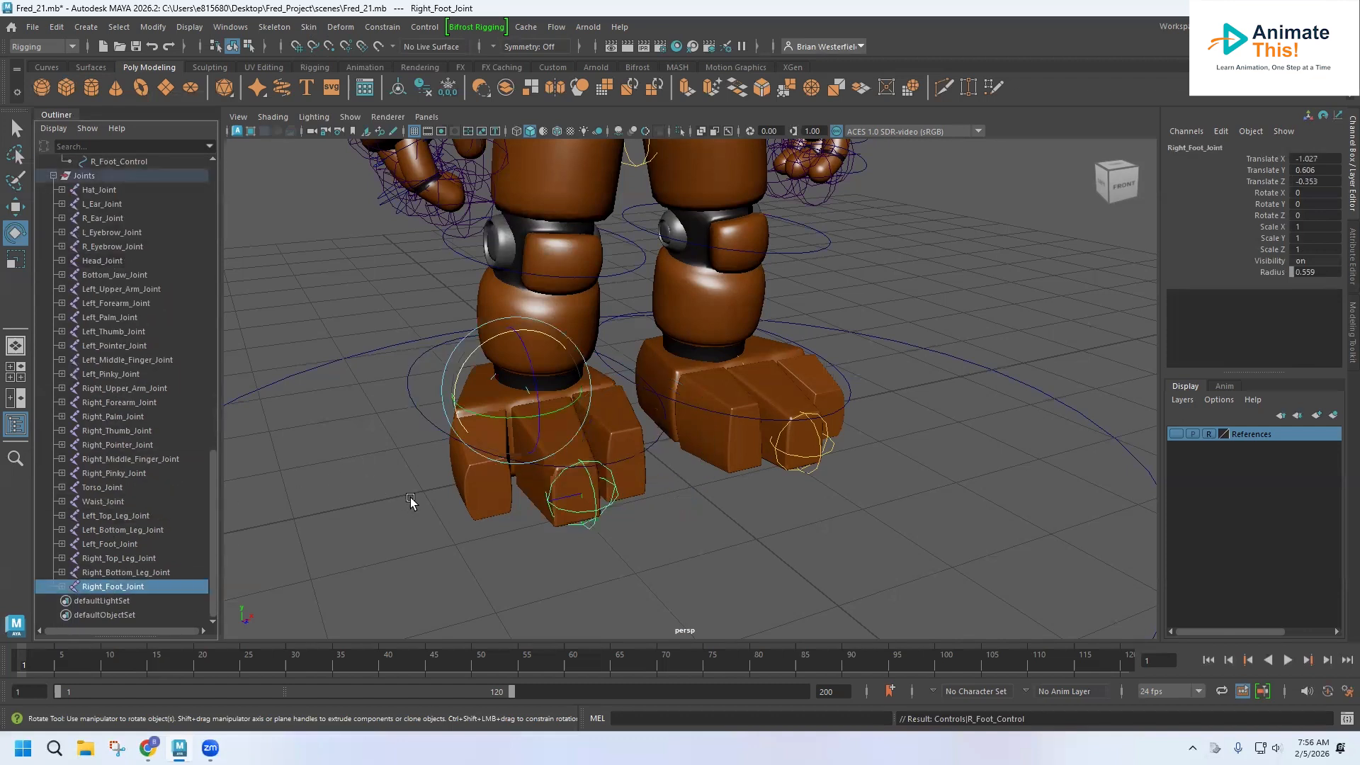
click(469, 499)
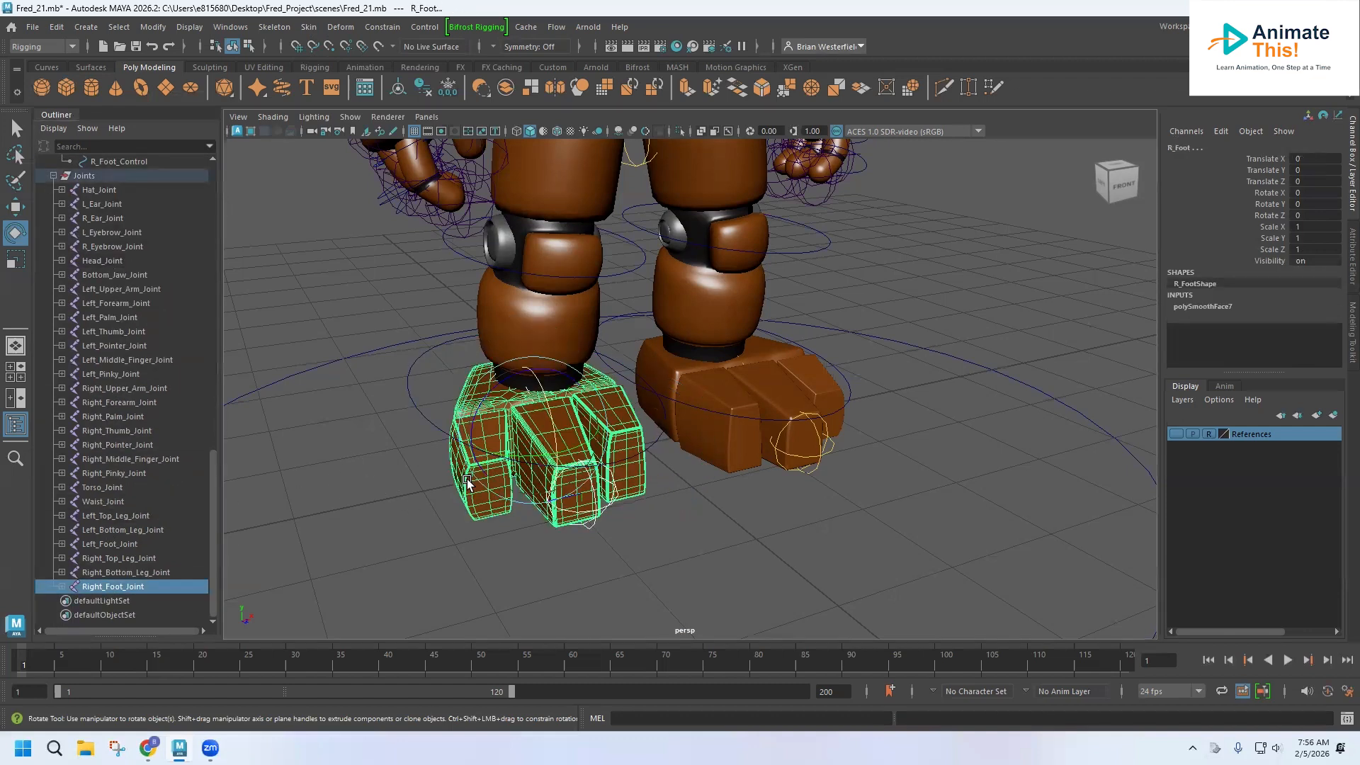
click(308, 27)
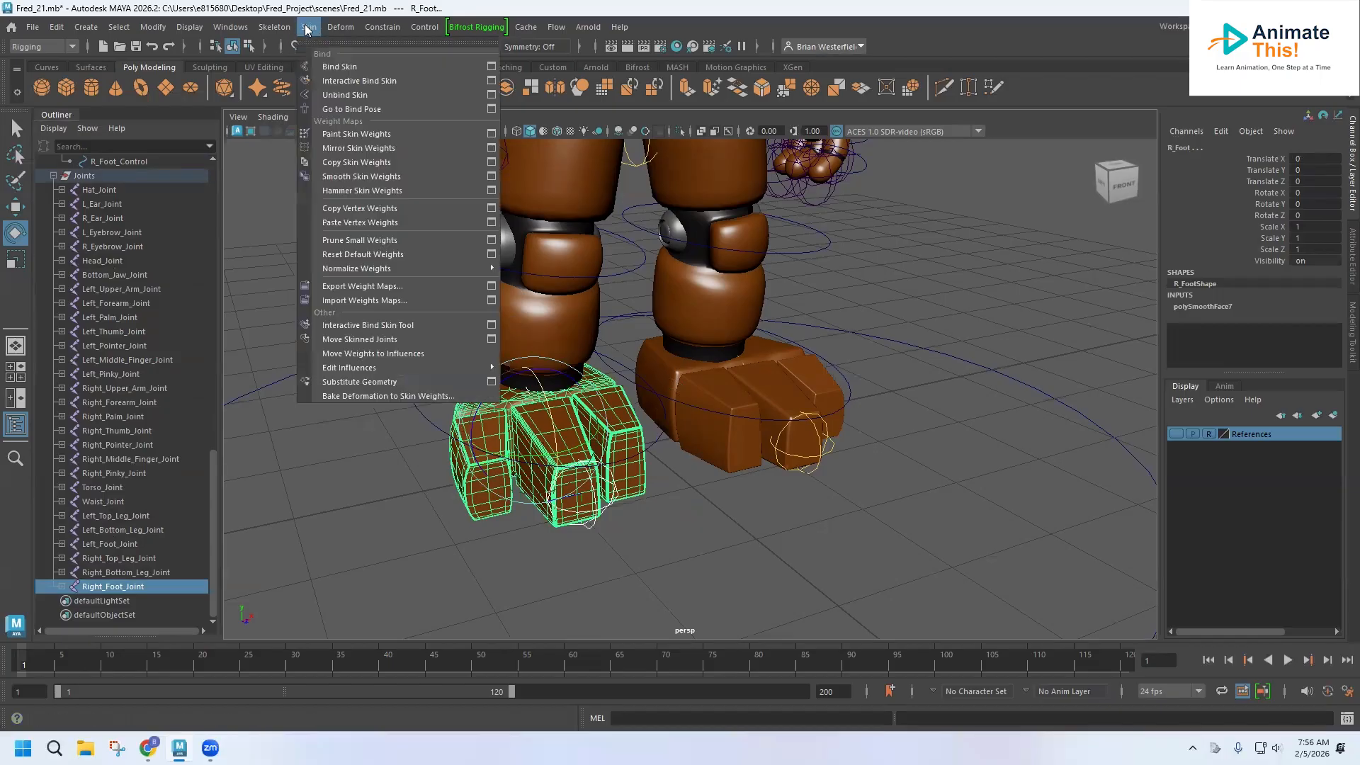
click(336, 65)
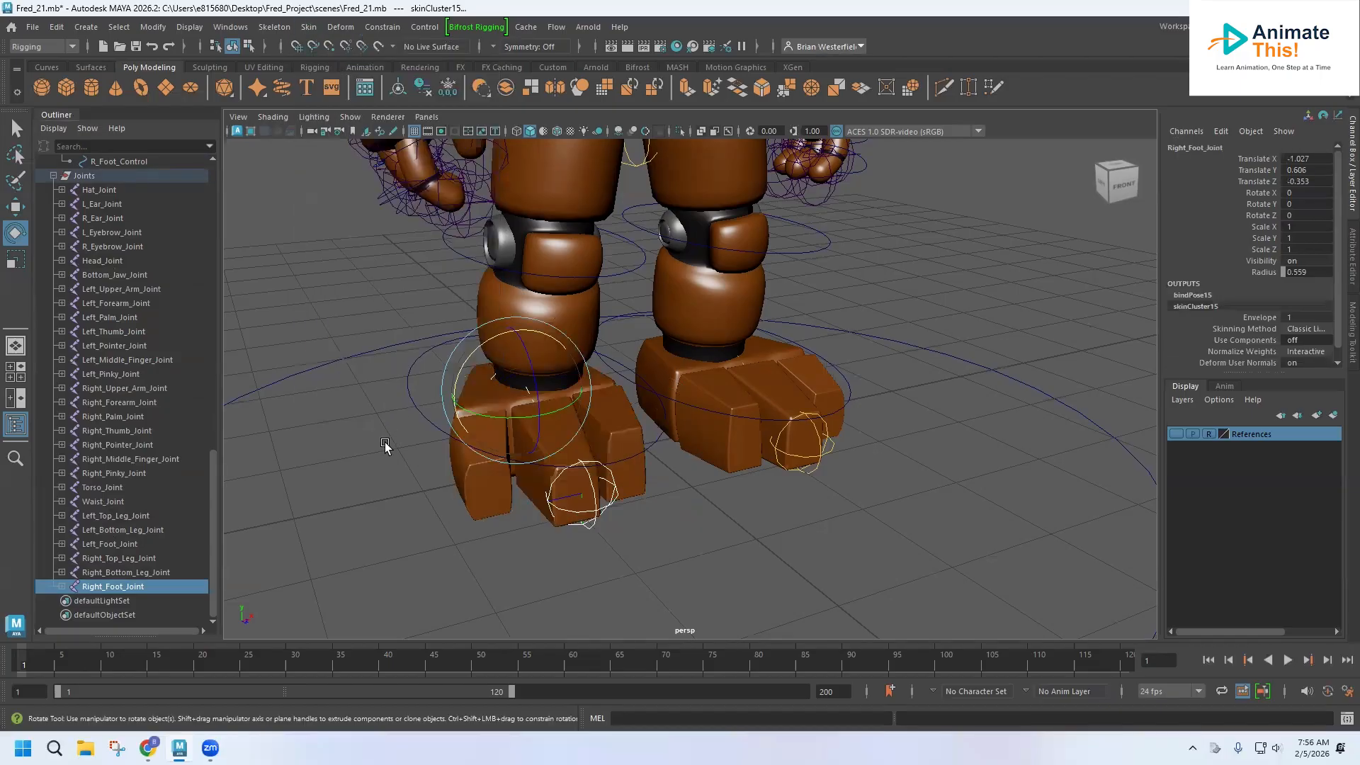
Parent-constrain Right_Foot_Joint to the R_Foot_Control curve.
click(134, 163)
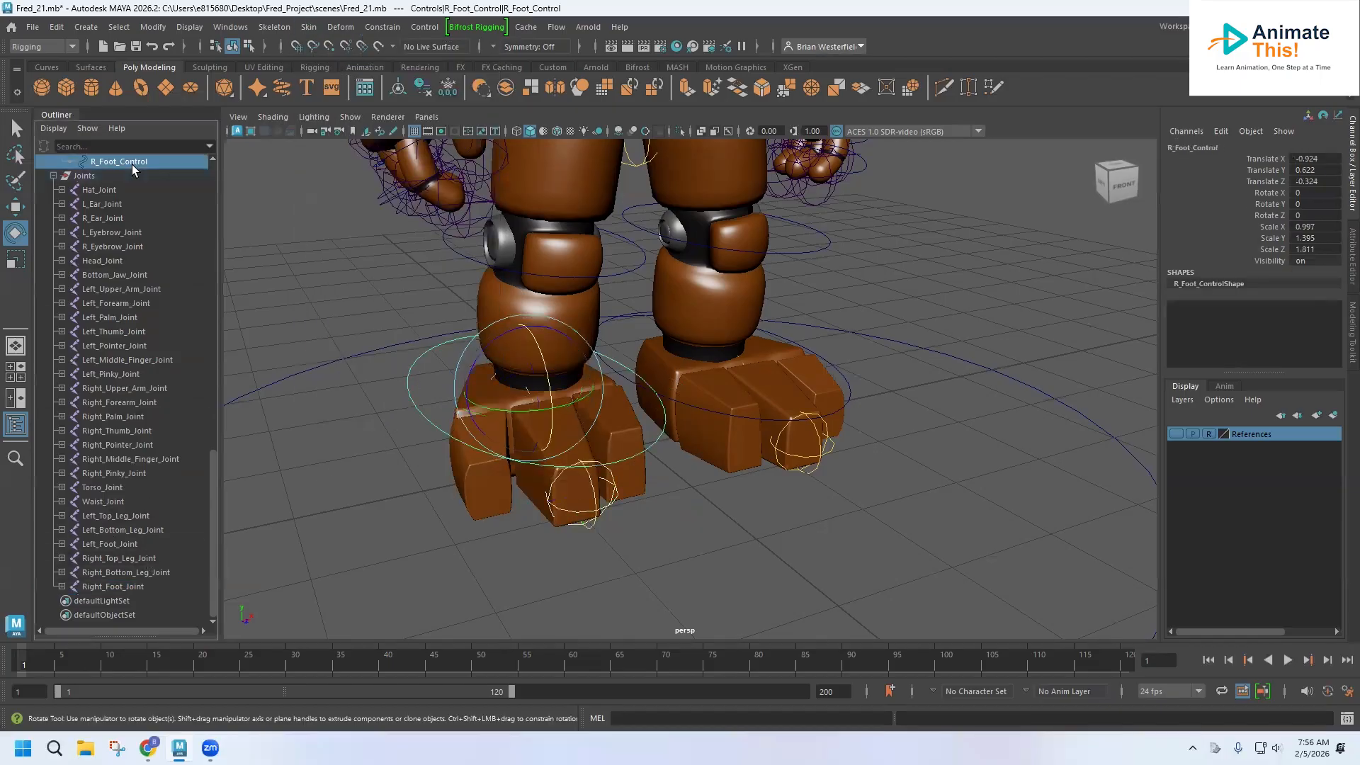
ctrl+click(114, 587)
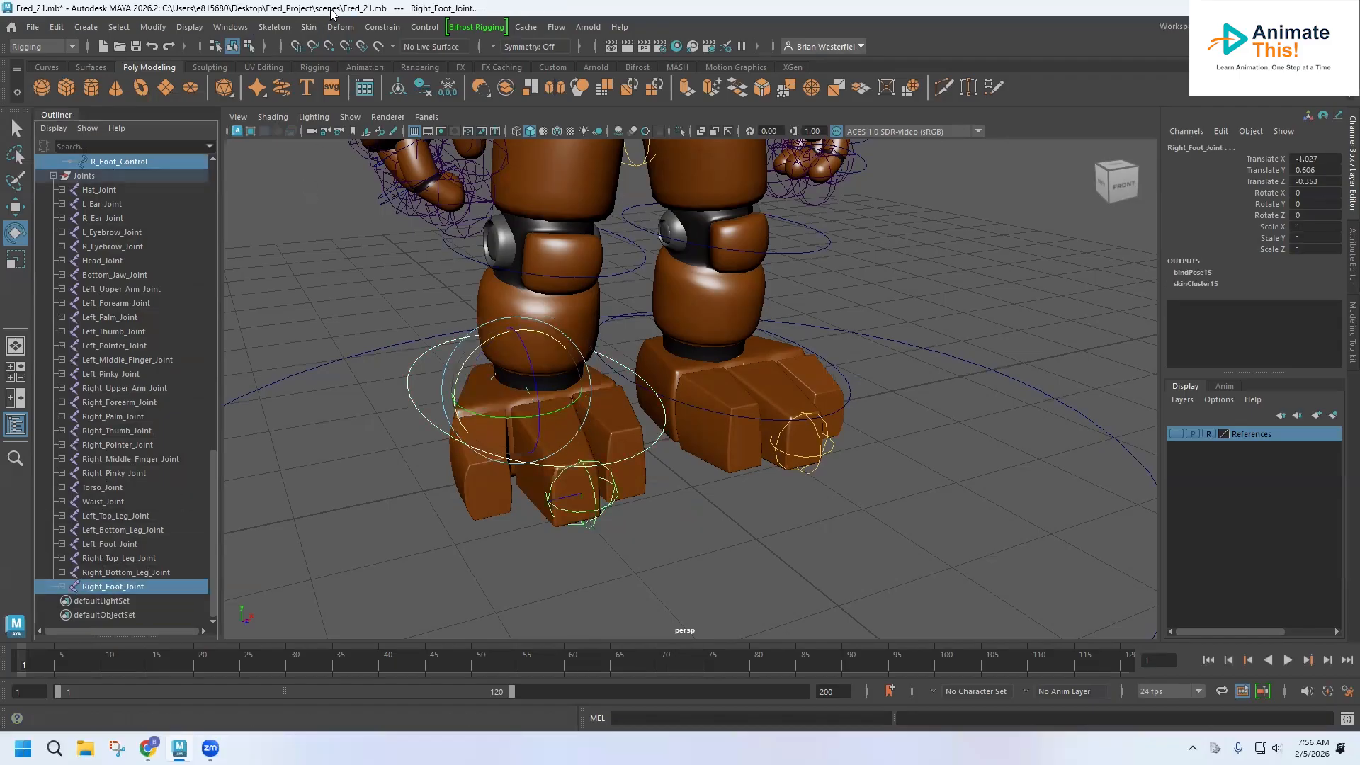
click(373, 27)
click(396, 69)
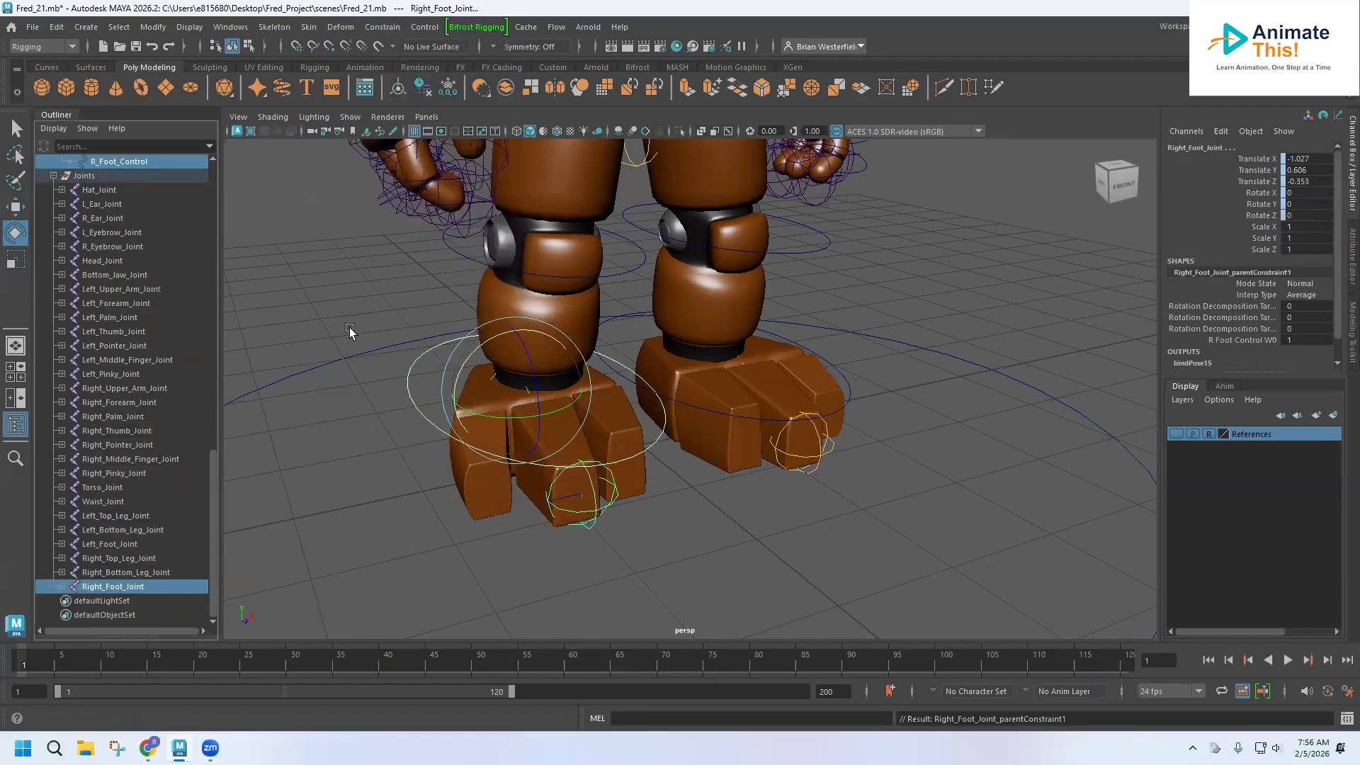
Test rotating the right foot control and undo the rotation.
click(330, 331)
click(408, 386)
drag(496, 384, 552, 378)
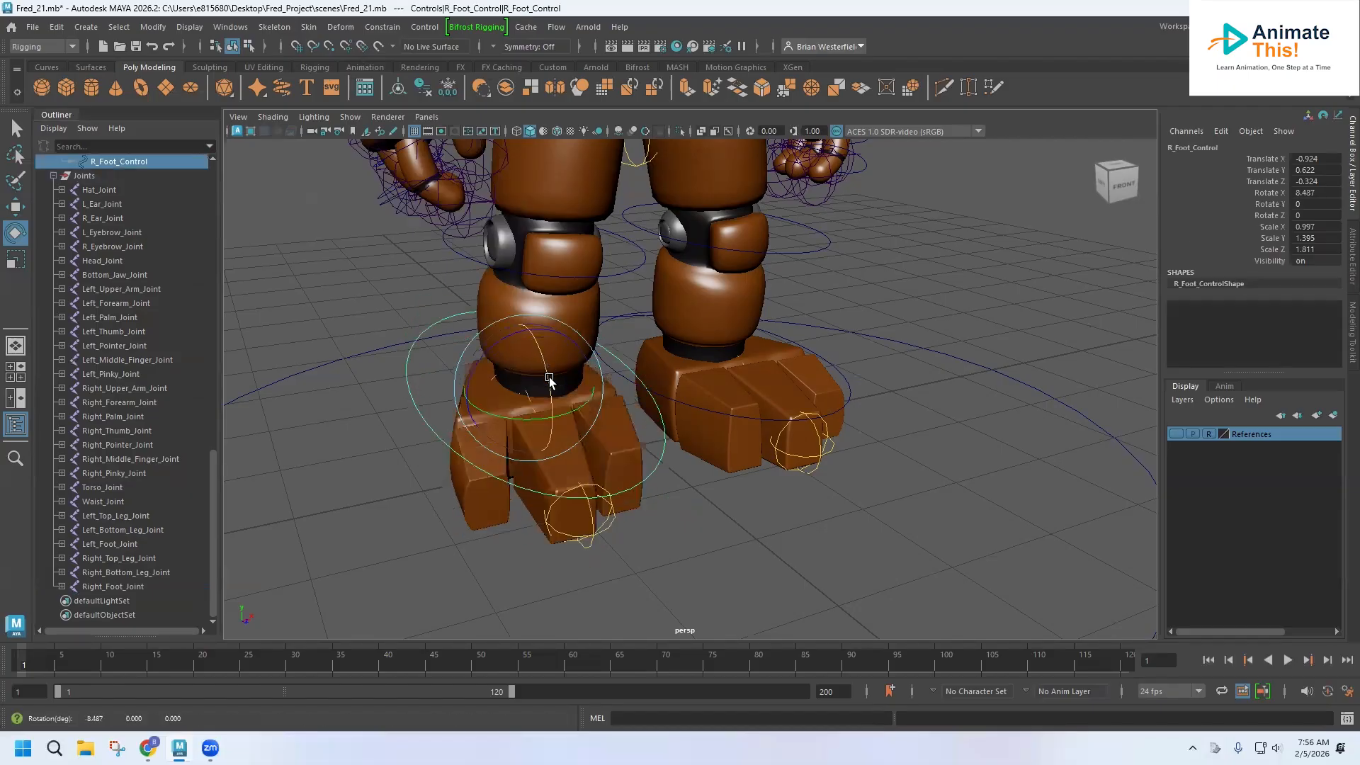
key(ctrl+z)
Parent-constrain the R_Top_Leg_Control group to the Waist_Control curve.
alt+middle_drag(494, 221, 516, 360)
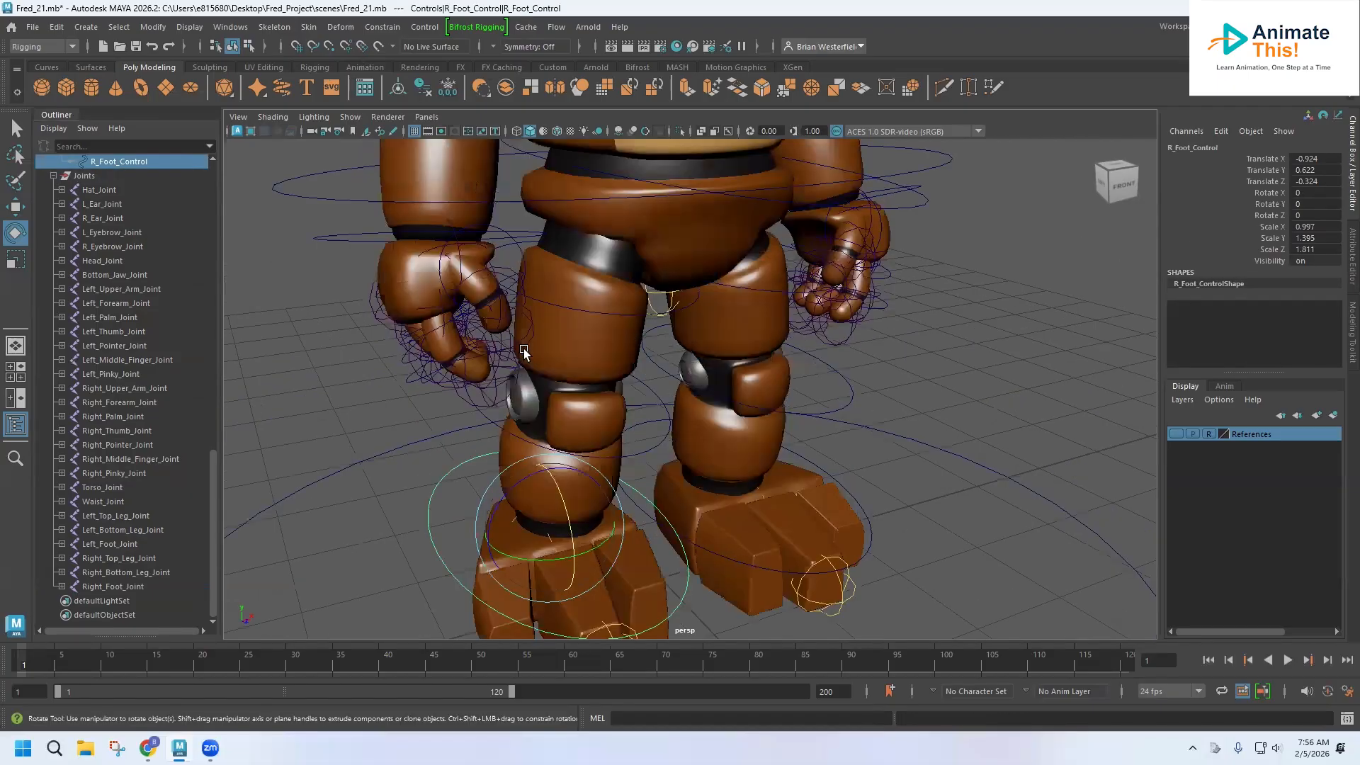
click(323, 200)
scroll(131, 305, up, 6)
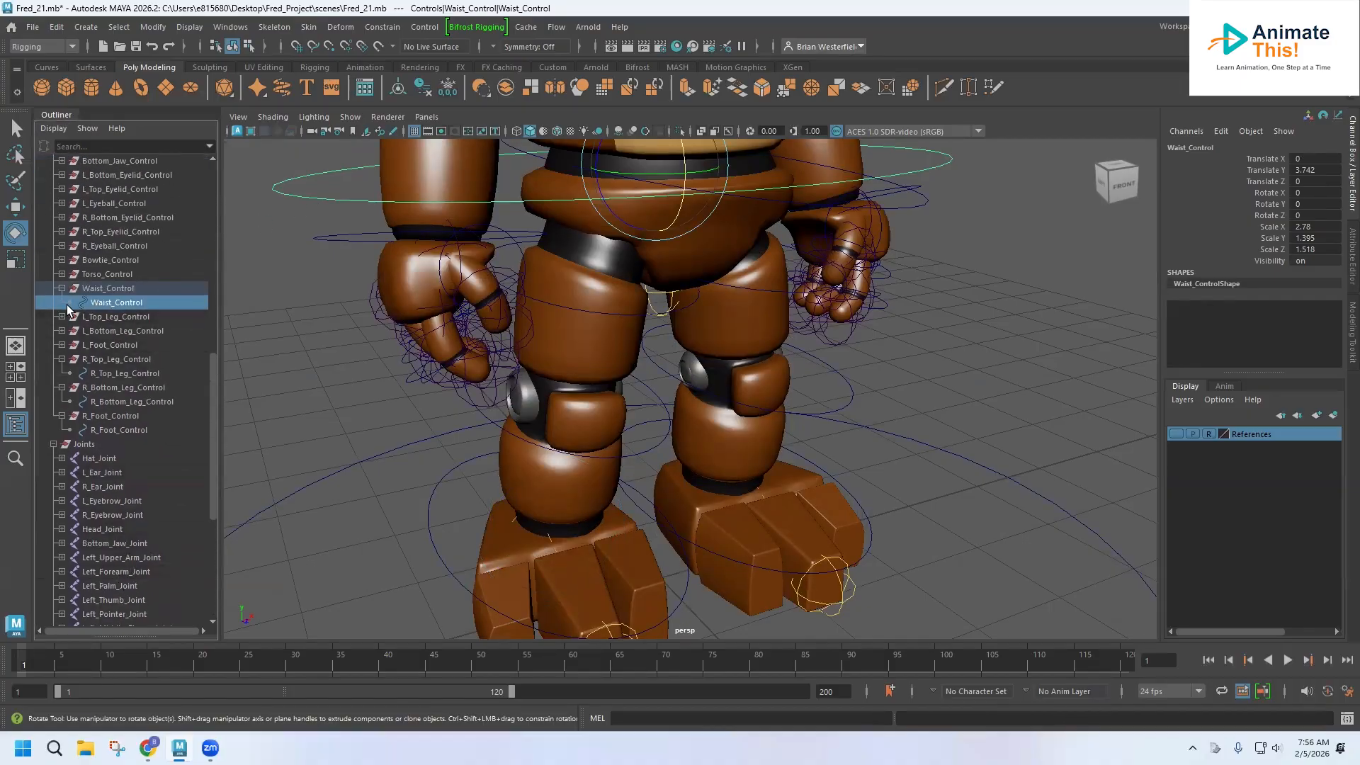
ctrl+click(108, 360)
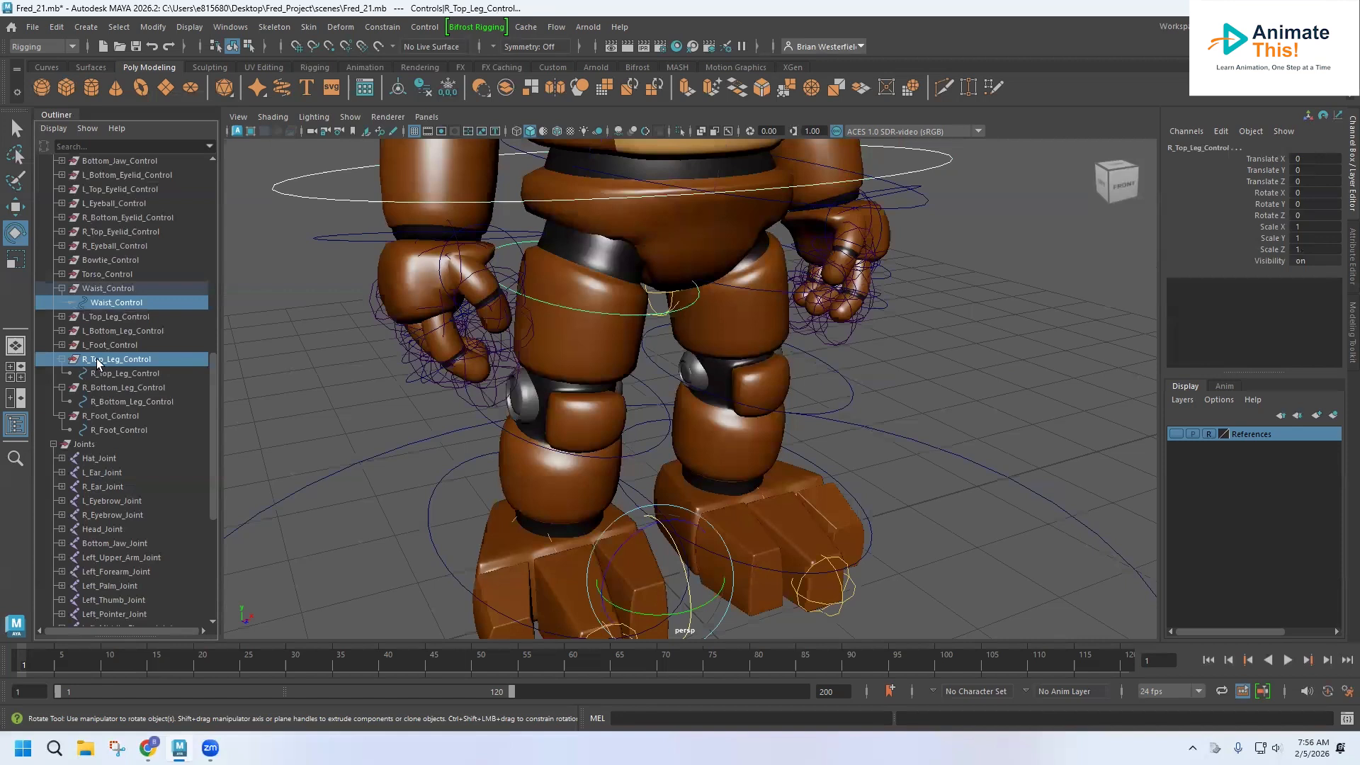
click(396, 26)
click(398, 67)
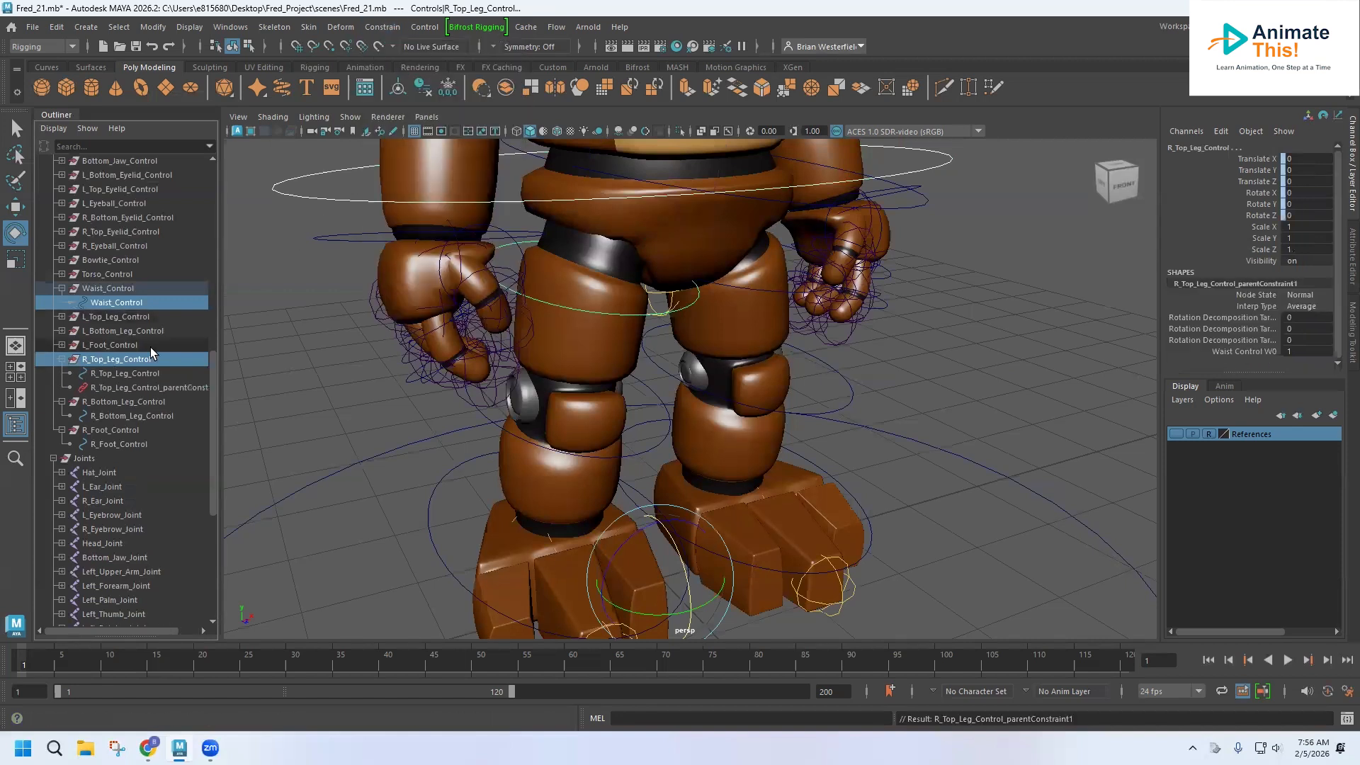
Parent-constrain the R_Bottom_Leg_Control group to the R_Top_Leg_Control curve.
click(112, 375)
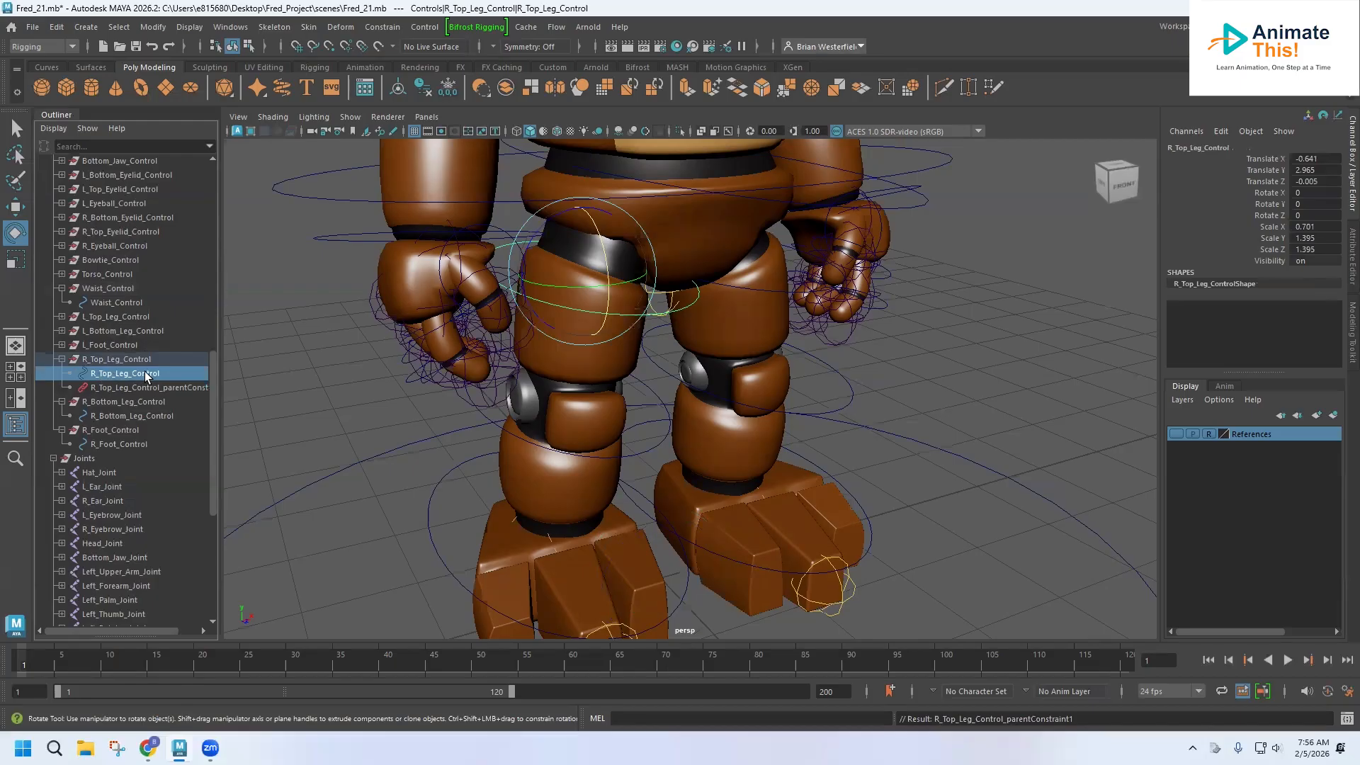
ctrl+click(107, 403)
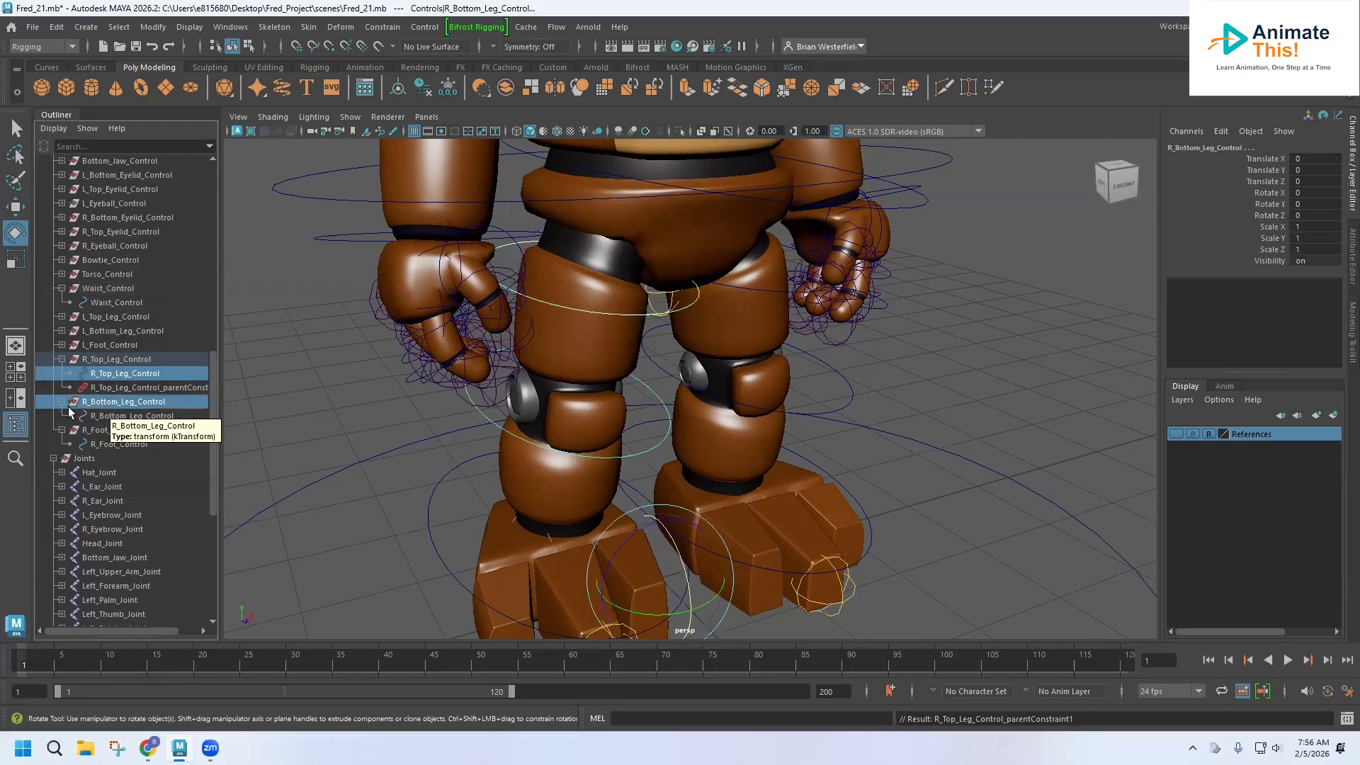
click(383, 26)
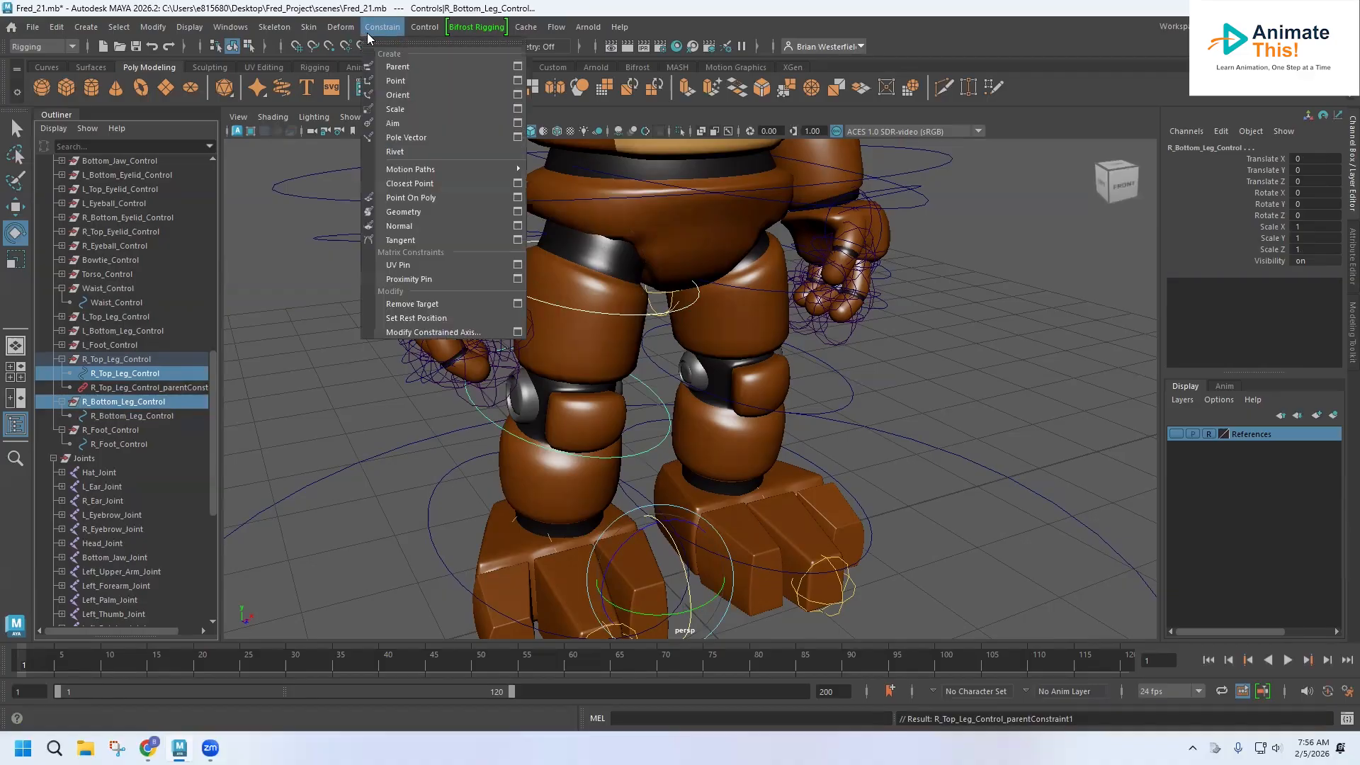
click(398, 68)
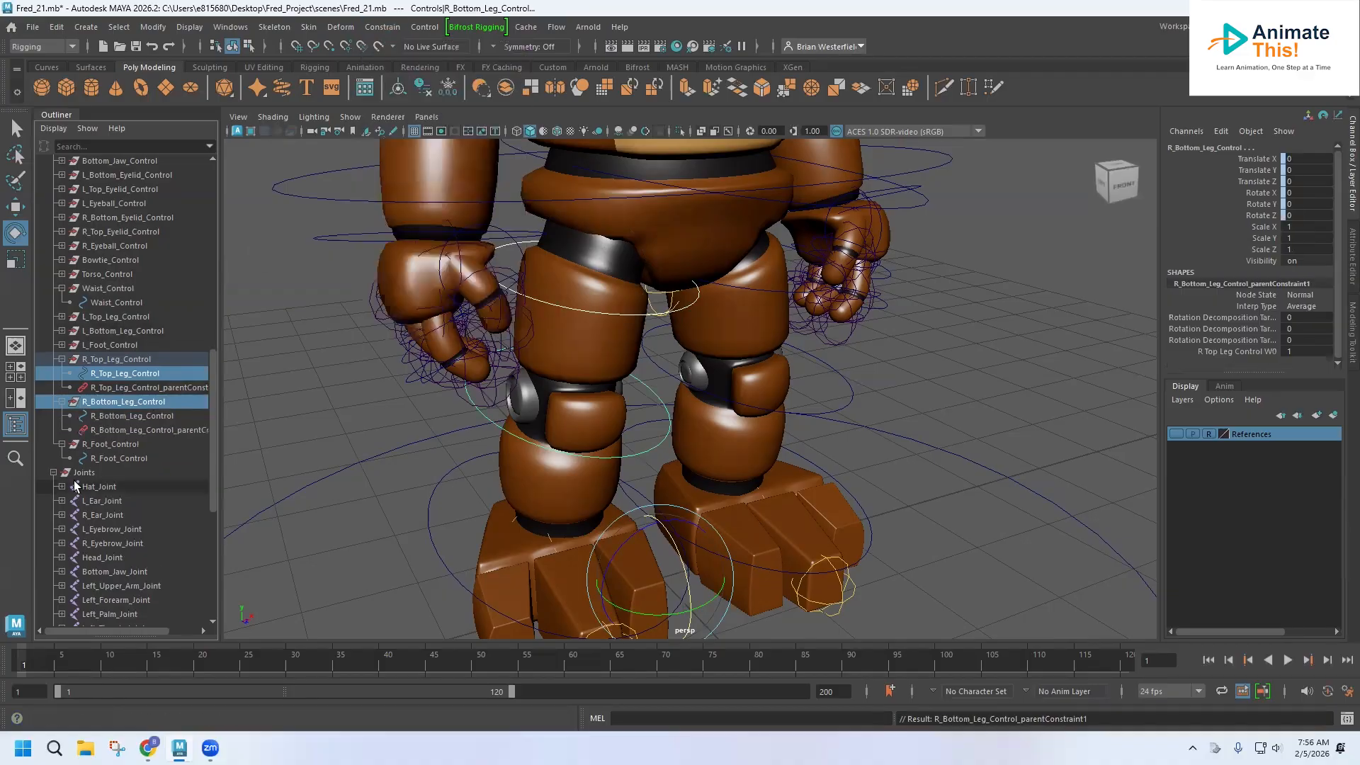
Parent-constrain the R_Foot_Control group to the R_Bottom_Leg_Control curve.
click(108, 417)
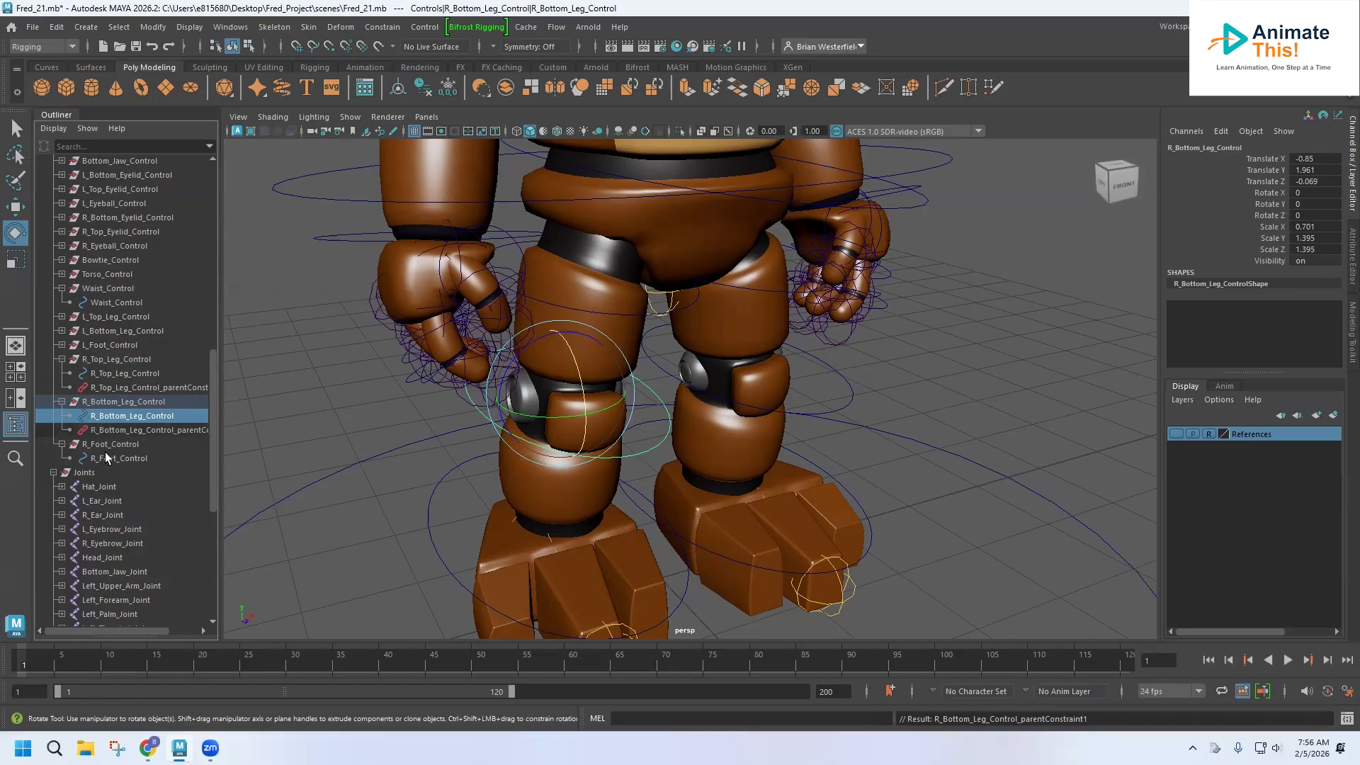
ctrl+click(74, 445)
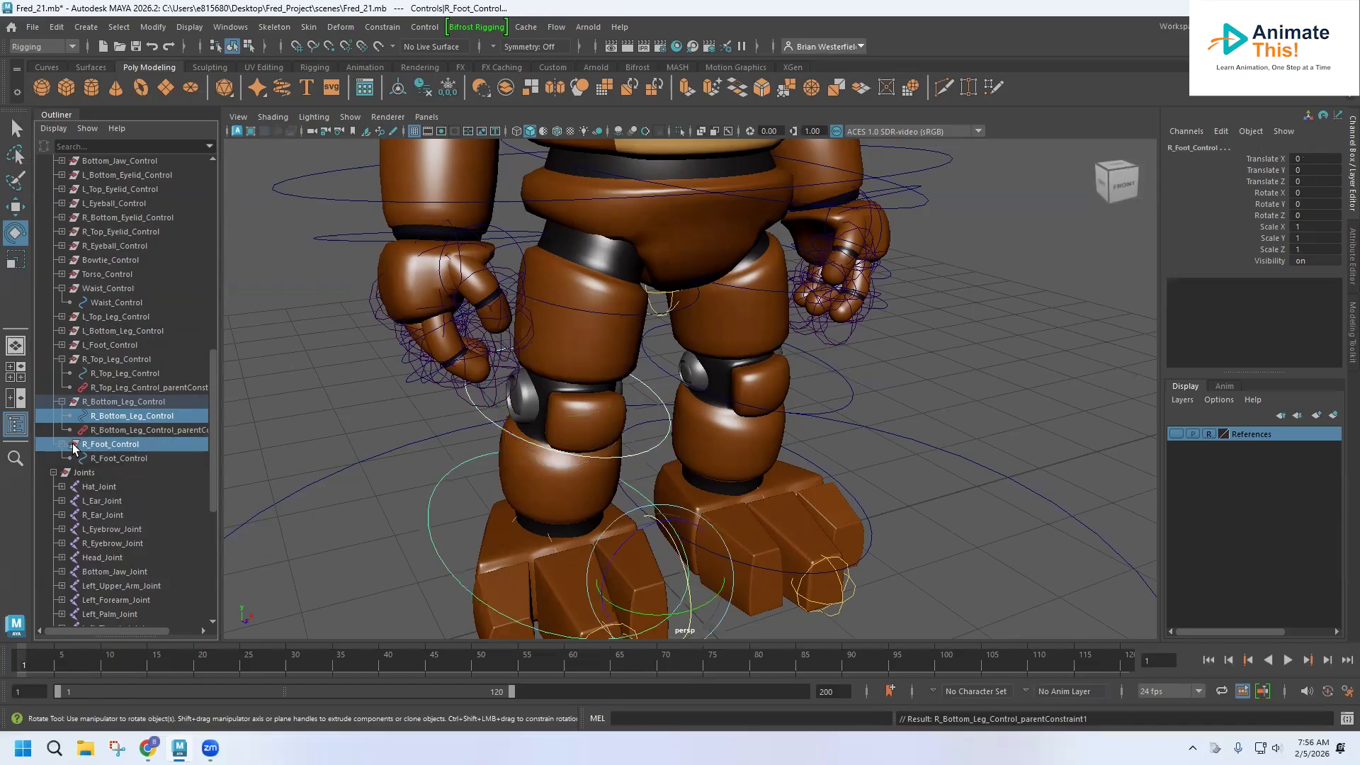
click(379, 29)
click(388, 61)
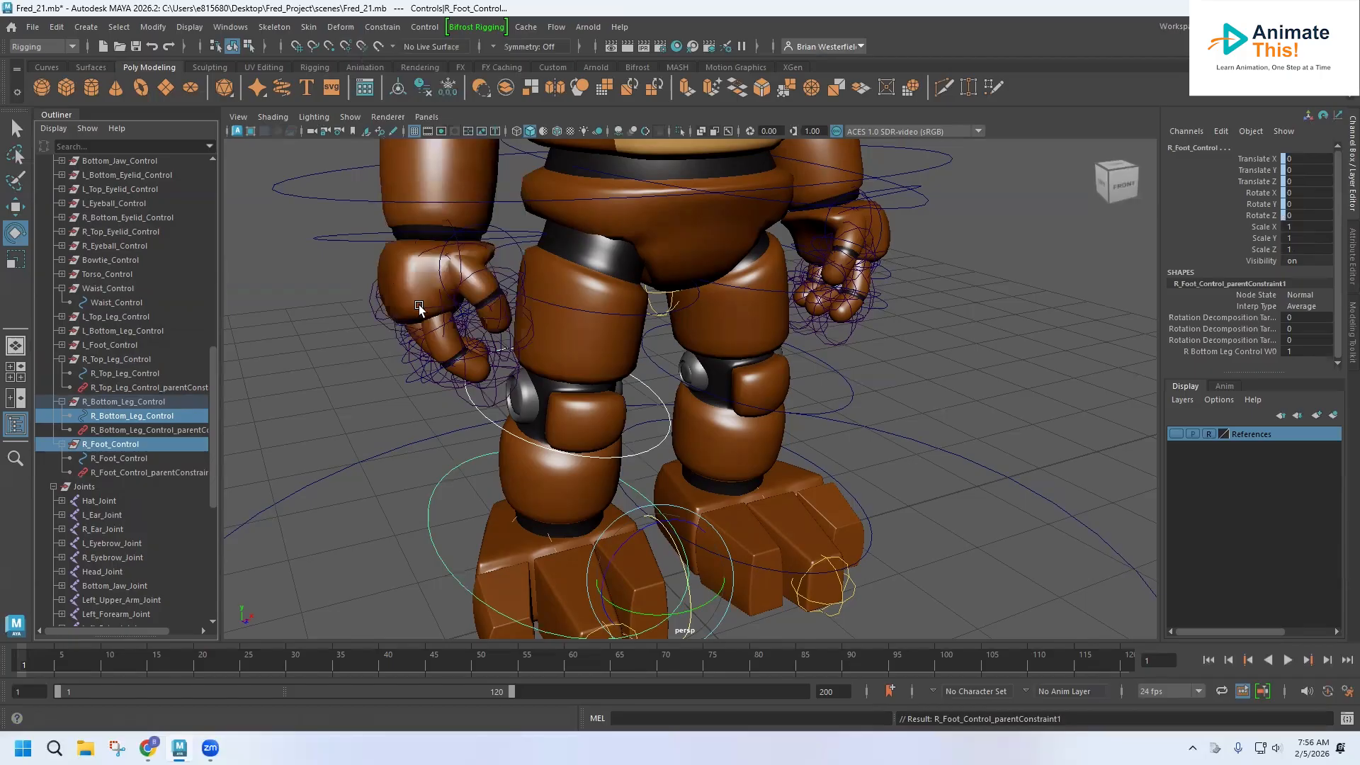
Test rotating the waist control and undo the rotation.
click(320, 204)
mouse_move(641, 177)
mouse_down()
mouse_move(676, 177)
mouse_move(622, 180)
mouse_up()
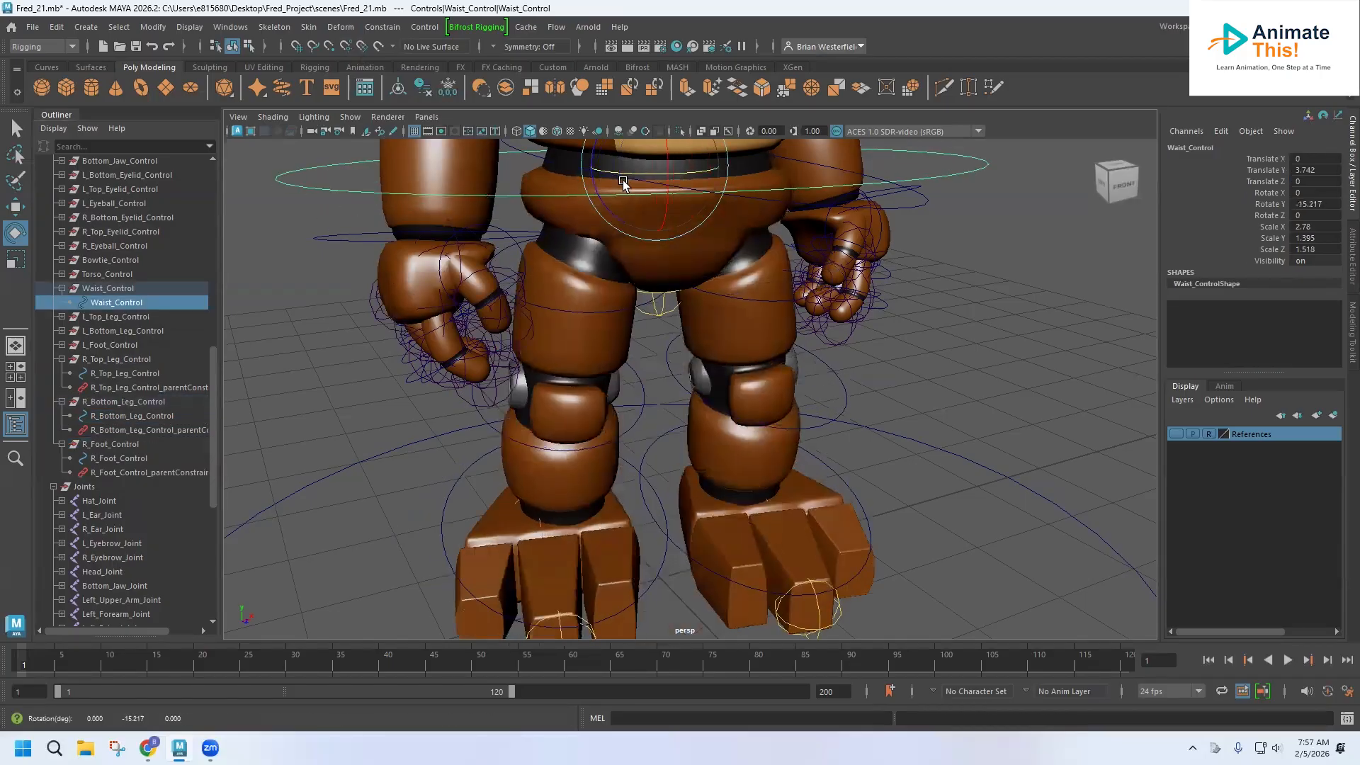
key(ctrl+z)
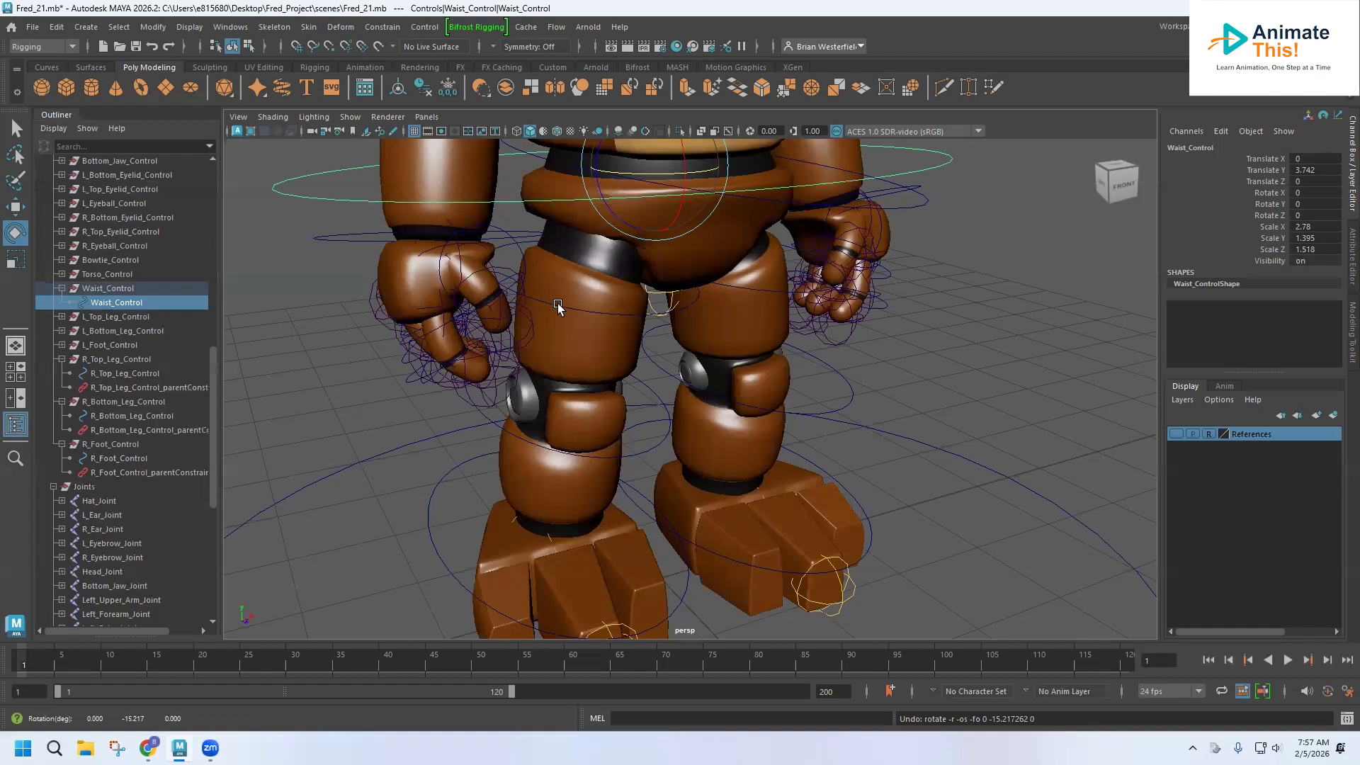
Test rotating the right top leg control and undo the rotation.
click(571, 299)
click(385, 325)
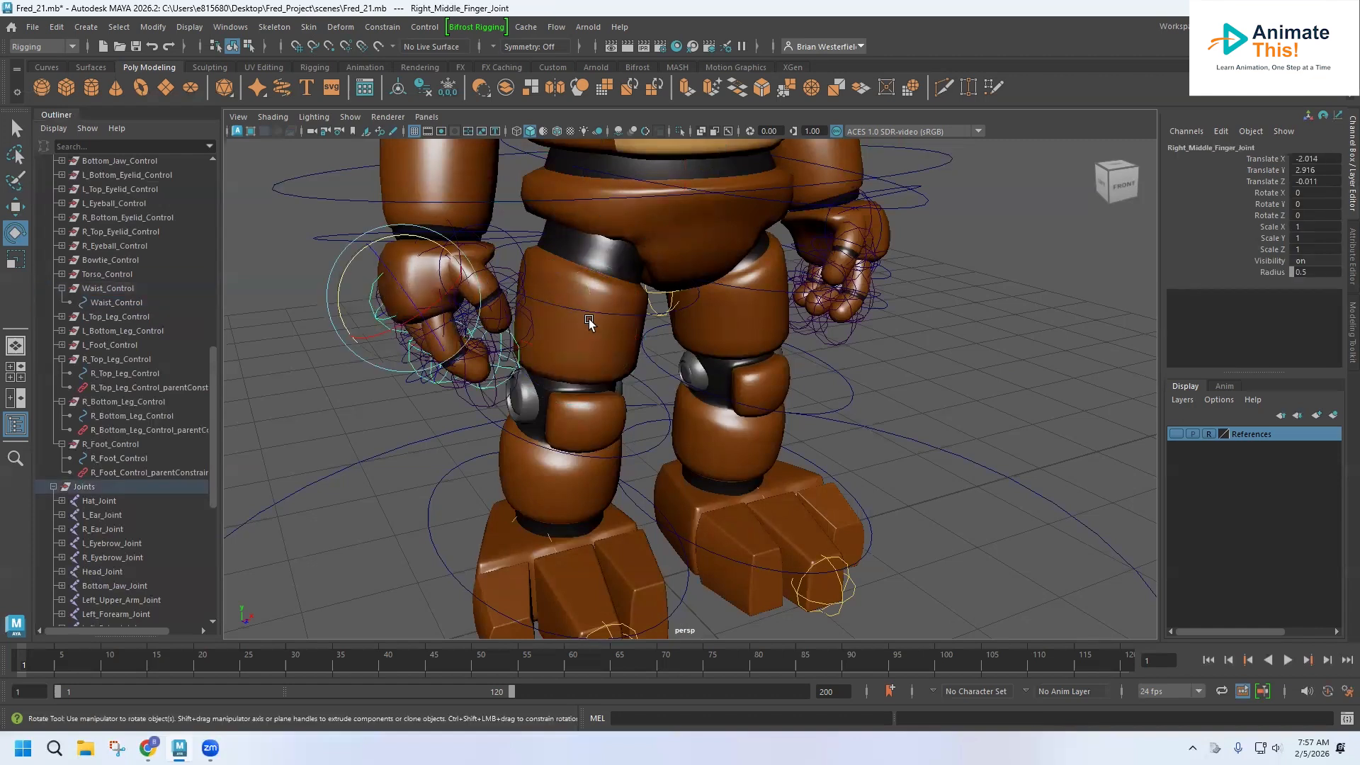
click(629, 313)
drag(629, 314, 612, 287)
key(ctrl+z)
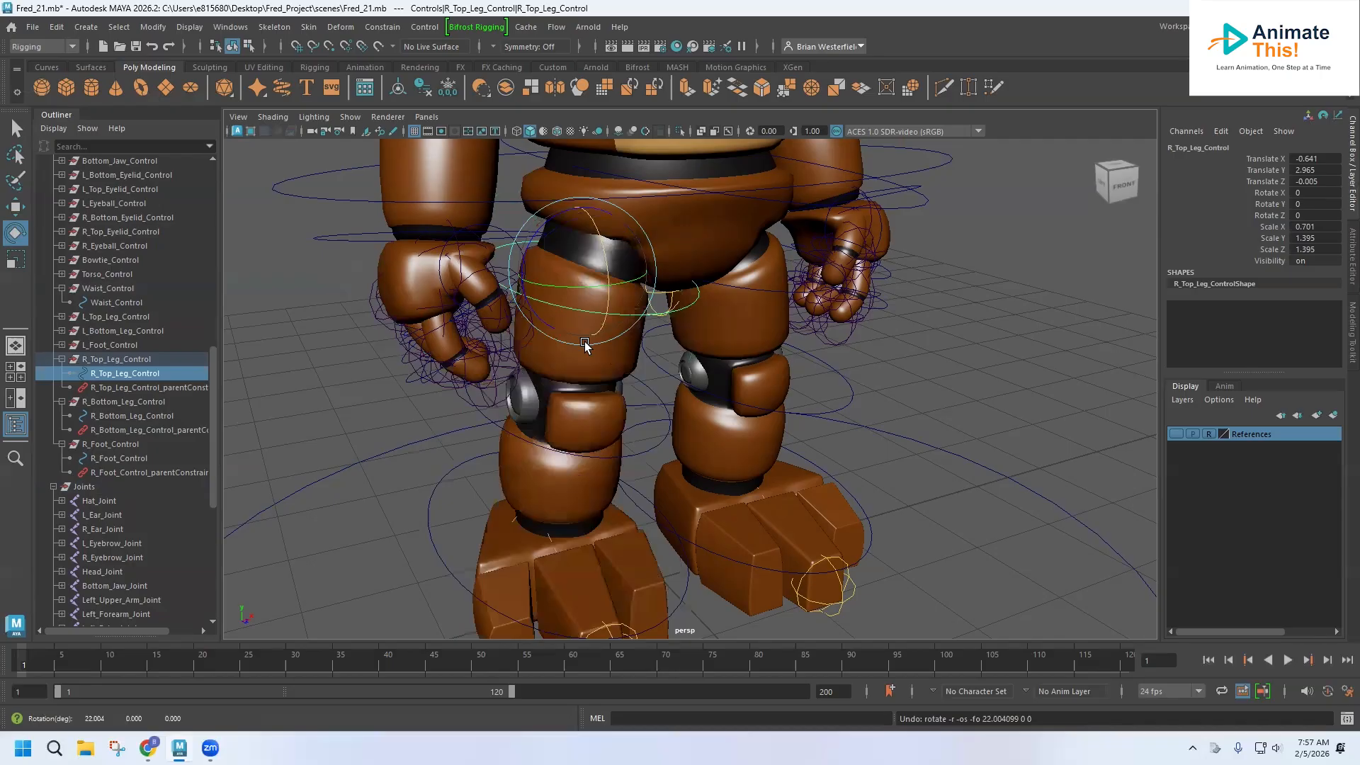
Test rotating the right bottom leg control and undo the rotation.
click(502, 431)
drag(550, 414, 581, 403)
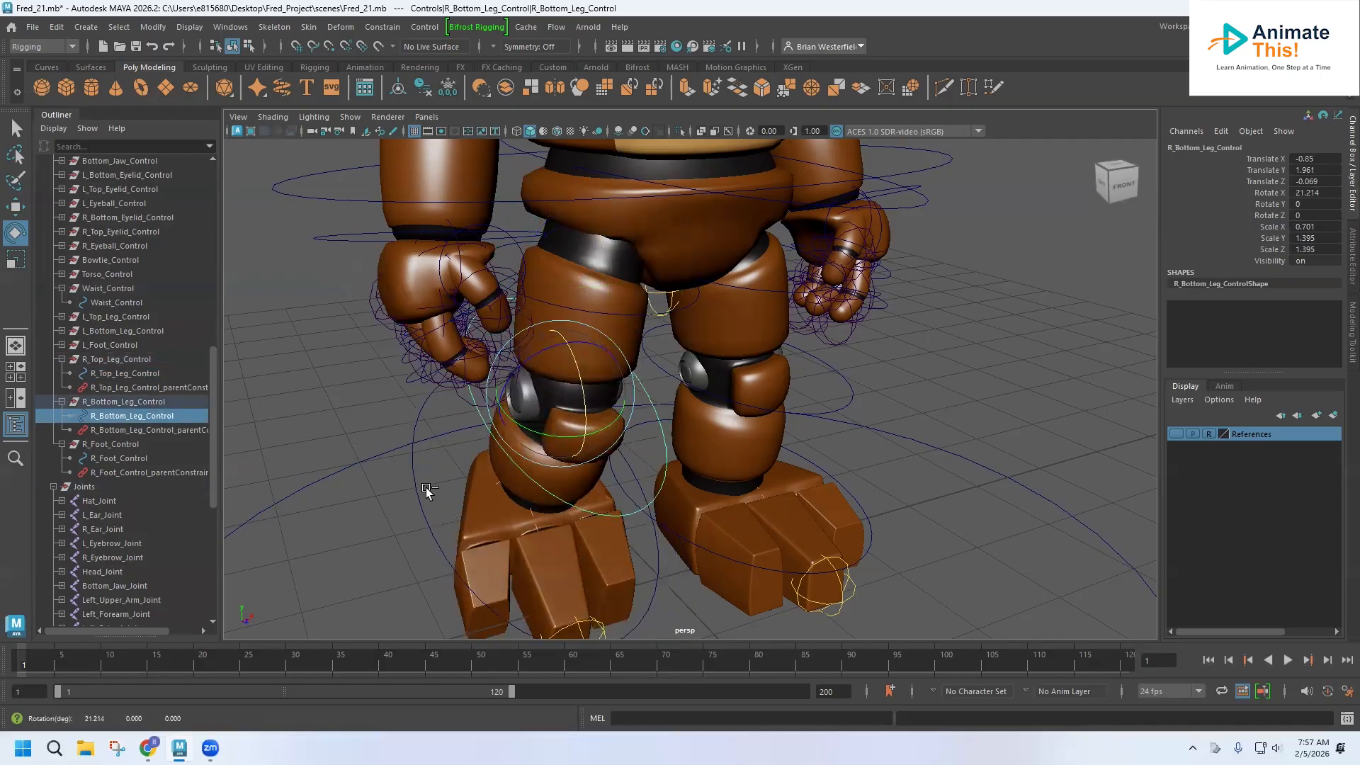
key(ctrl+z)
Test rotating the right foot control twice, undoing each rotation.
click(448, 496)
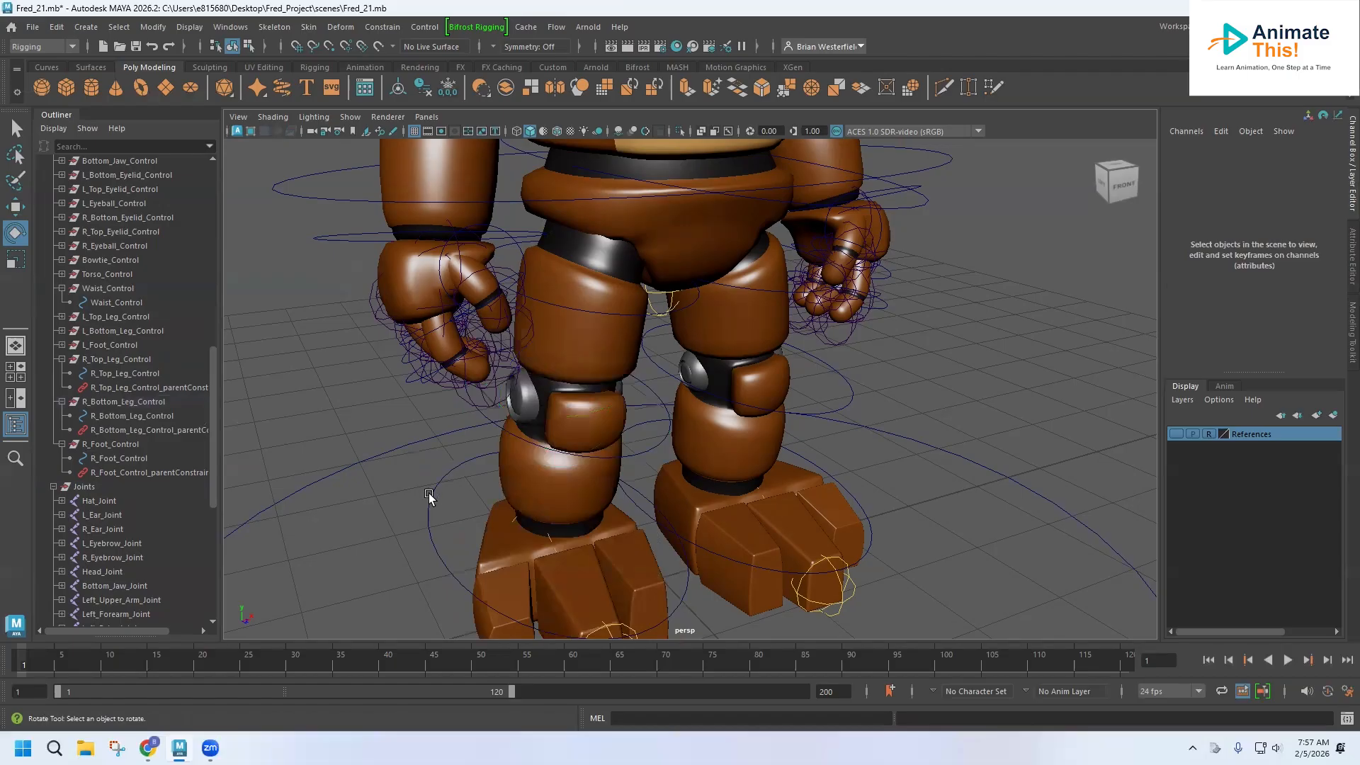
click(428, 496)
mouse_move(534, 477)
mouse_down()
mouse_move(559, 486)
mouse_move(547, 497)
mouse_up()
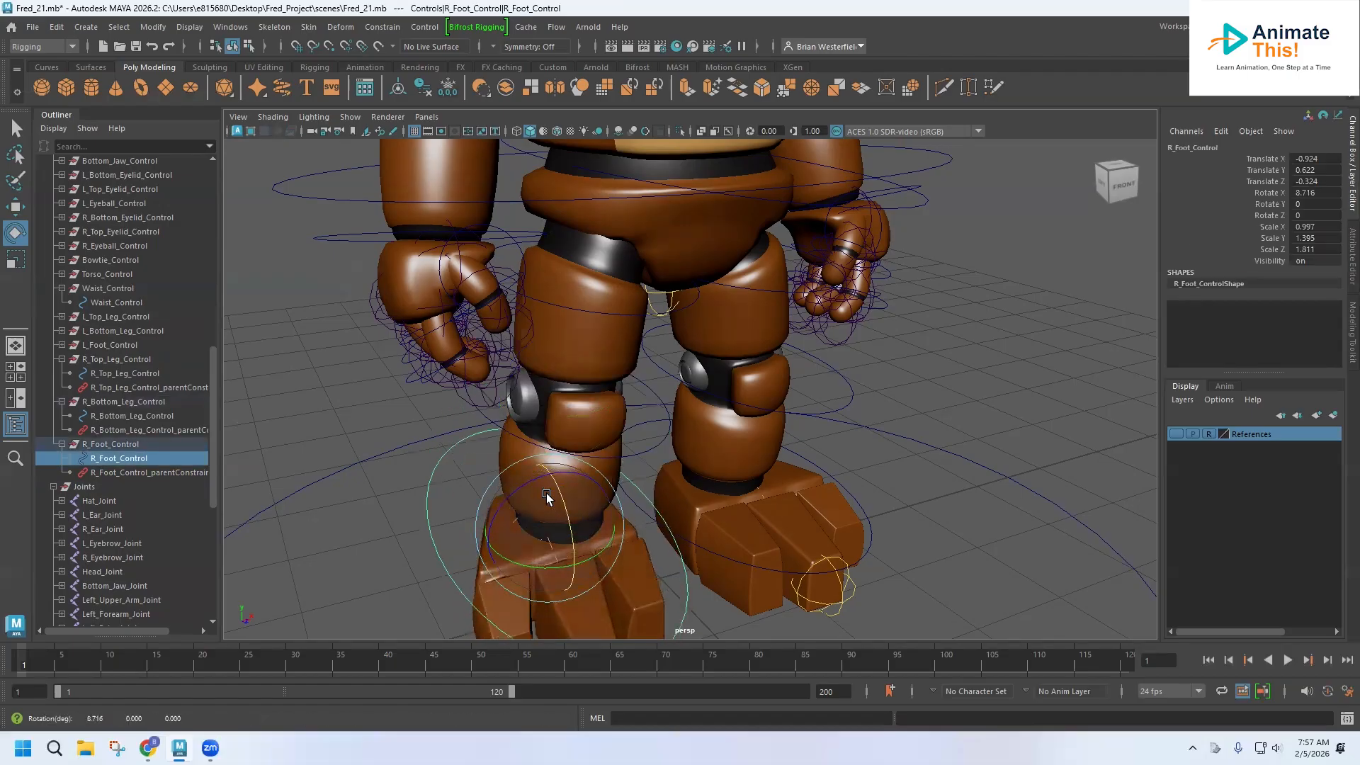
key(ctrl+z)
drag(538, 560, 545, 567)
key(ctrl+z)
Collapse the R_Foot_Control, R_Bottom_Leg_Control, R_Top_Leg_Control and Waist_Control groups in the Outliner, then select Root_Control.
scroll(567, 461, down, 2)
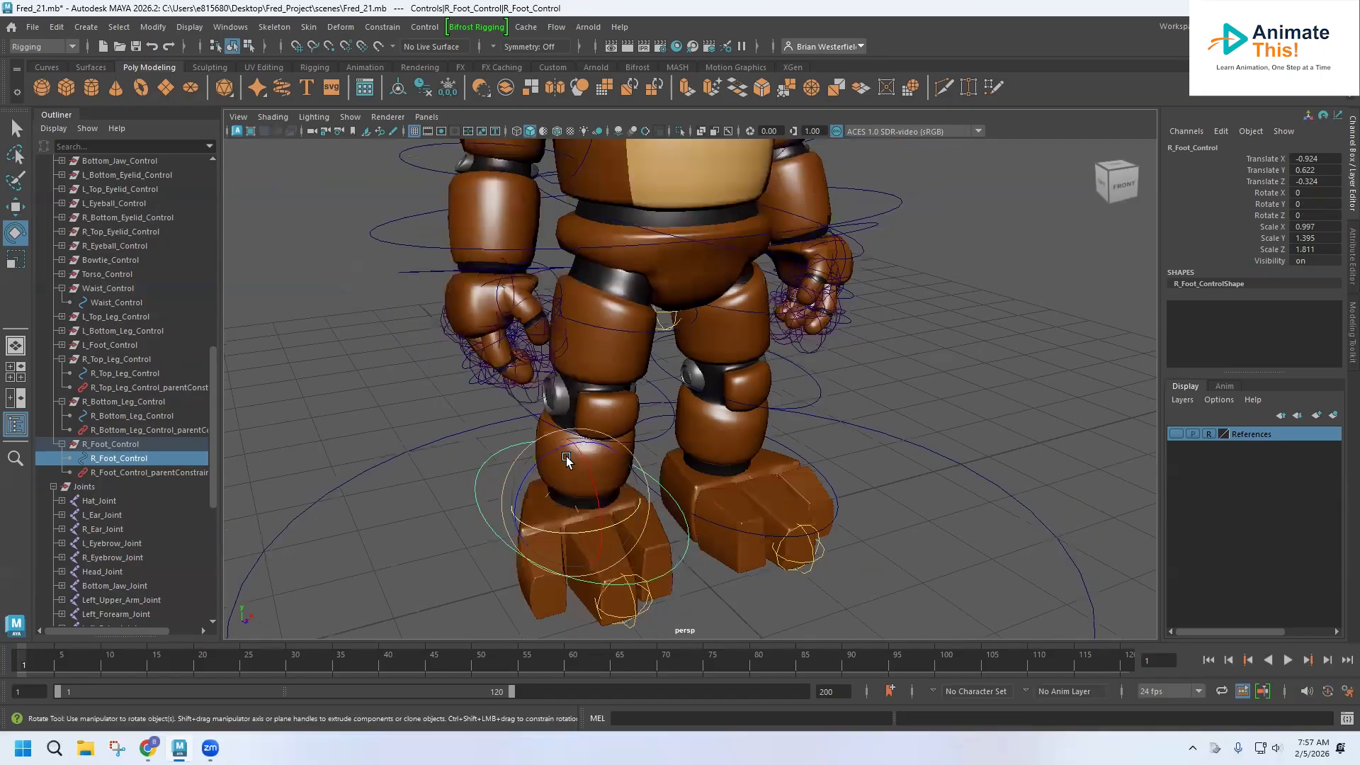
scroll(573, 460, down, 2)
mouse_move(620, 464)
alt+mouse_down()
mouse_move(526, 474)
mouse_move(614, 462)
mouse_move(595, 471)
alt+mouse_up()
click(62, 444)
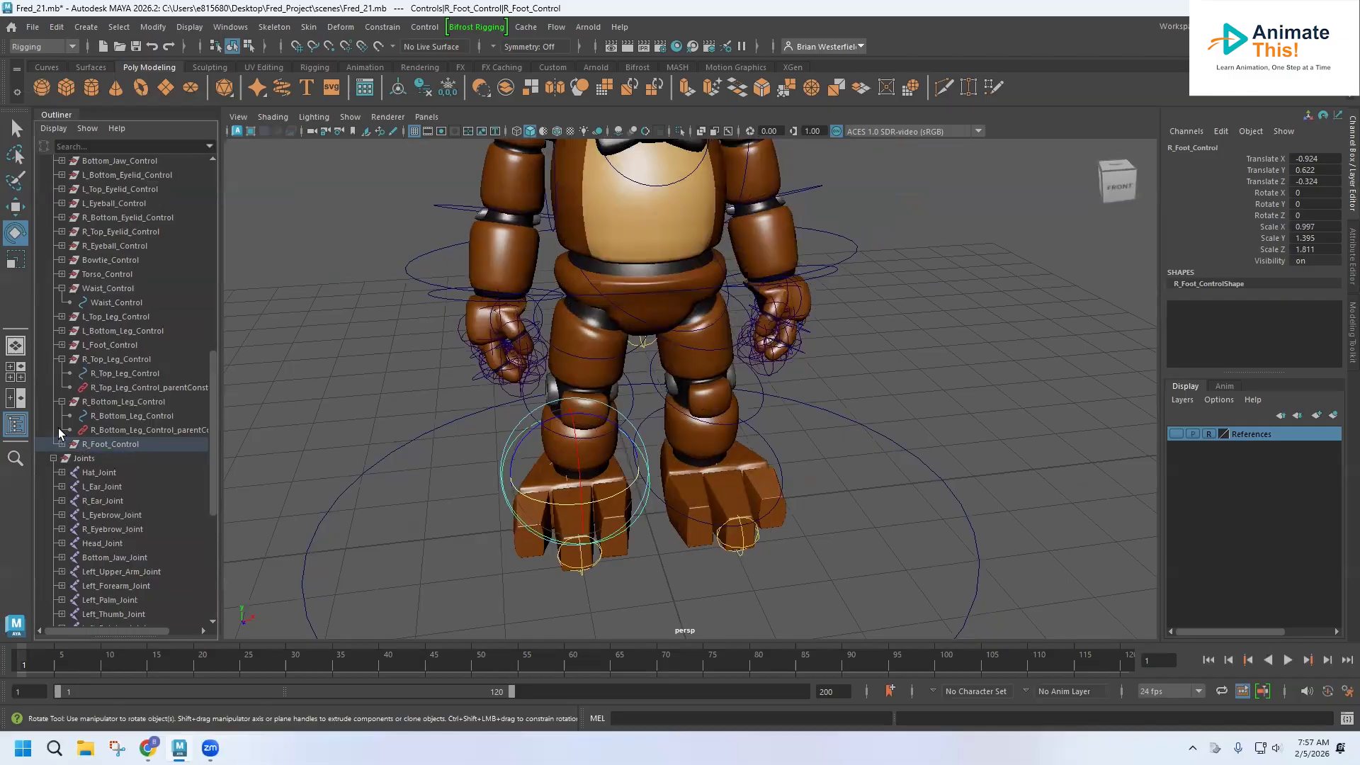
click(61, 402)
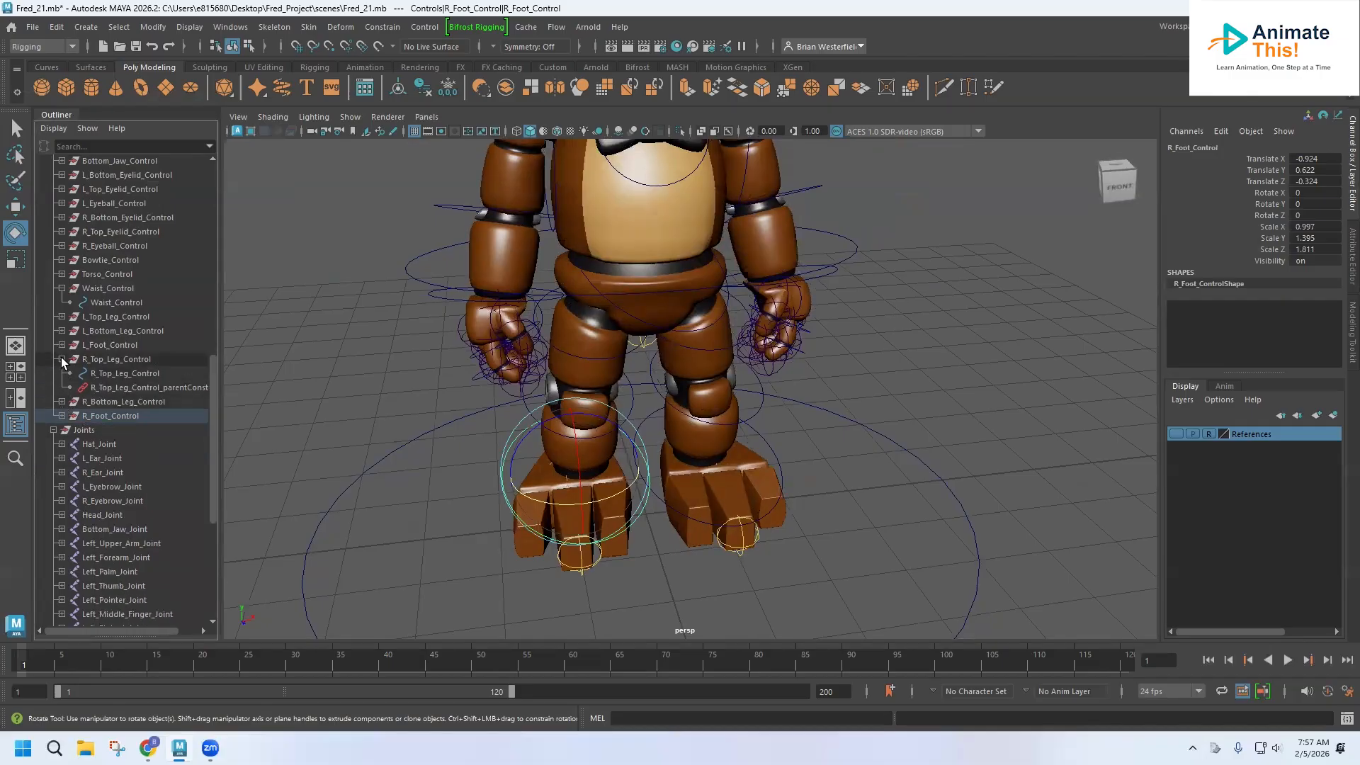
click(62, 360)
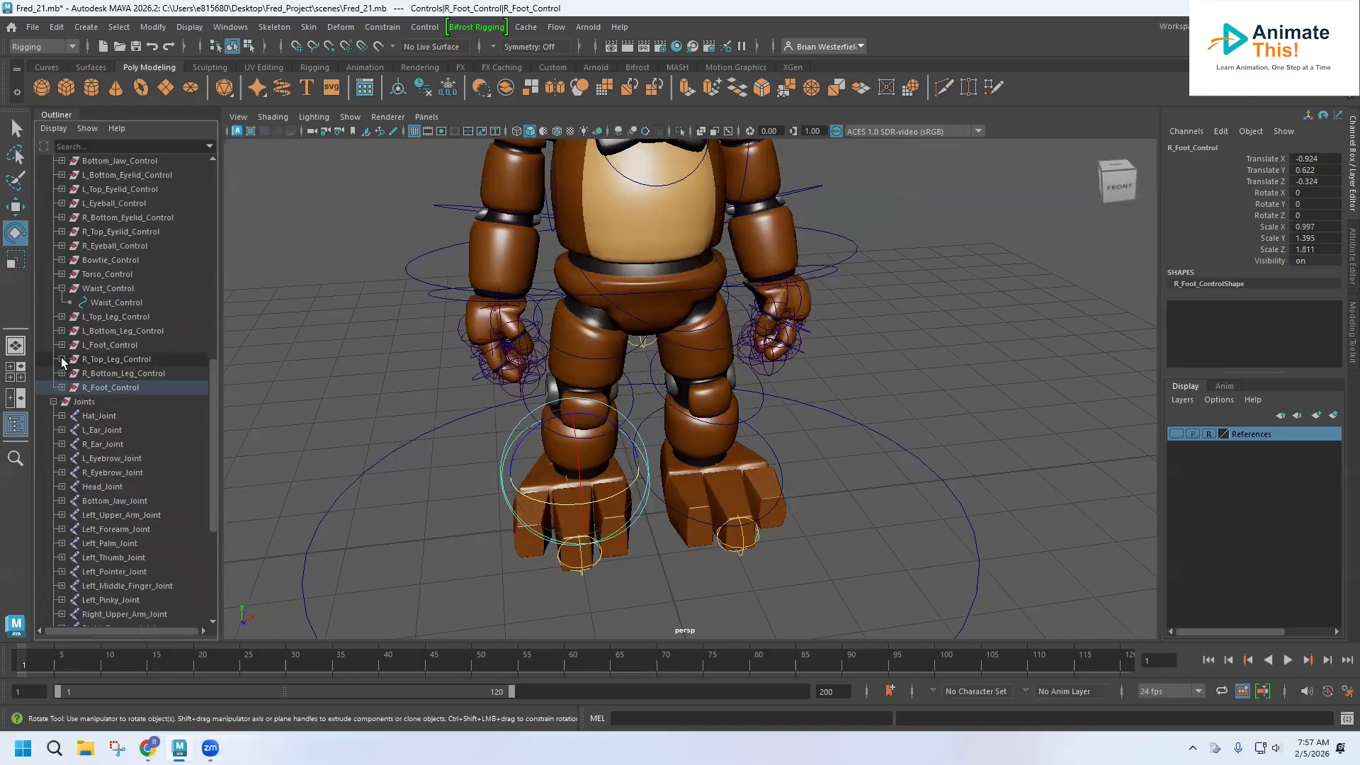
click(62, 289)
scroll(118, 410, up, 10)
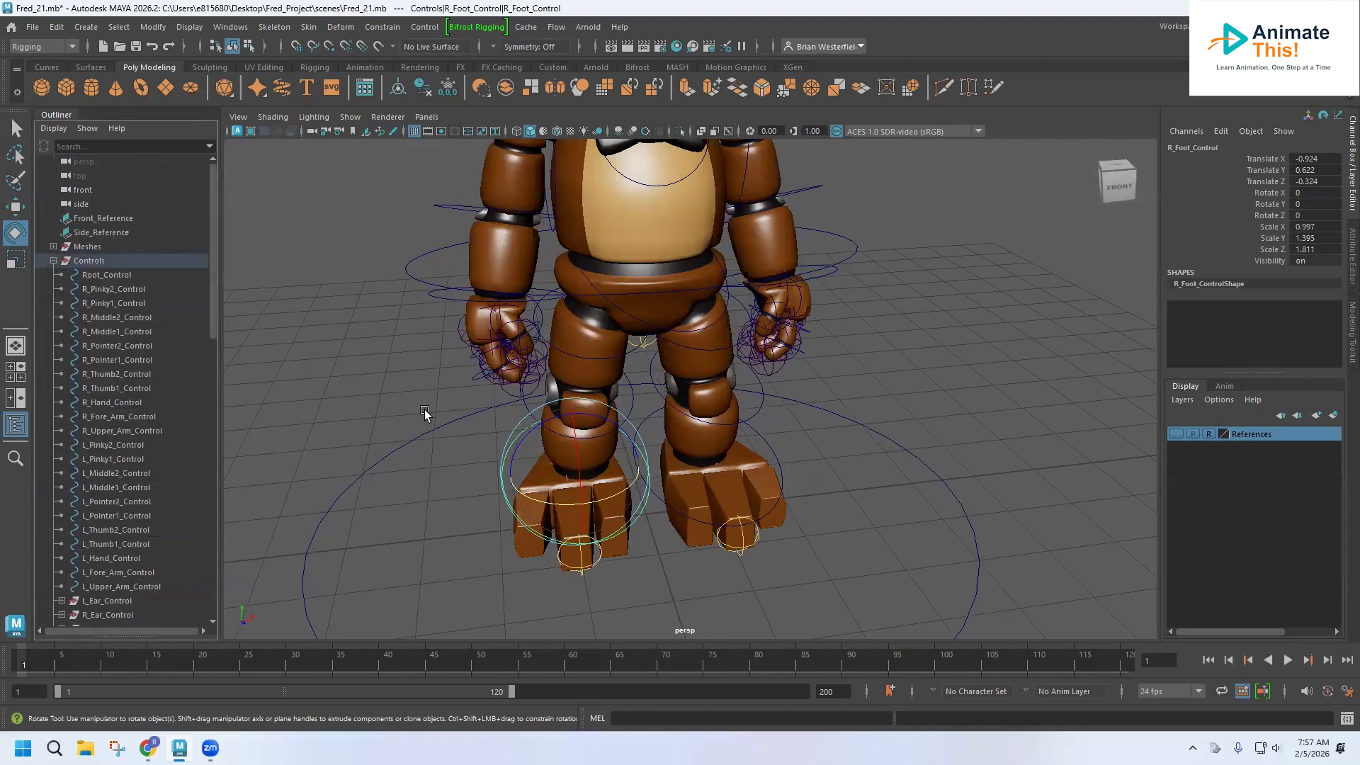
click(96, 275)
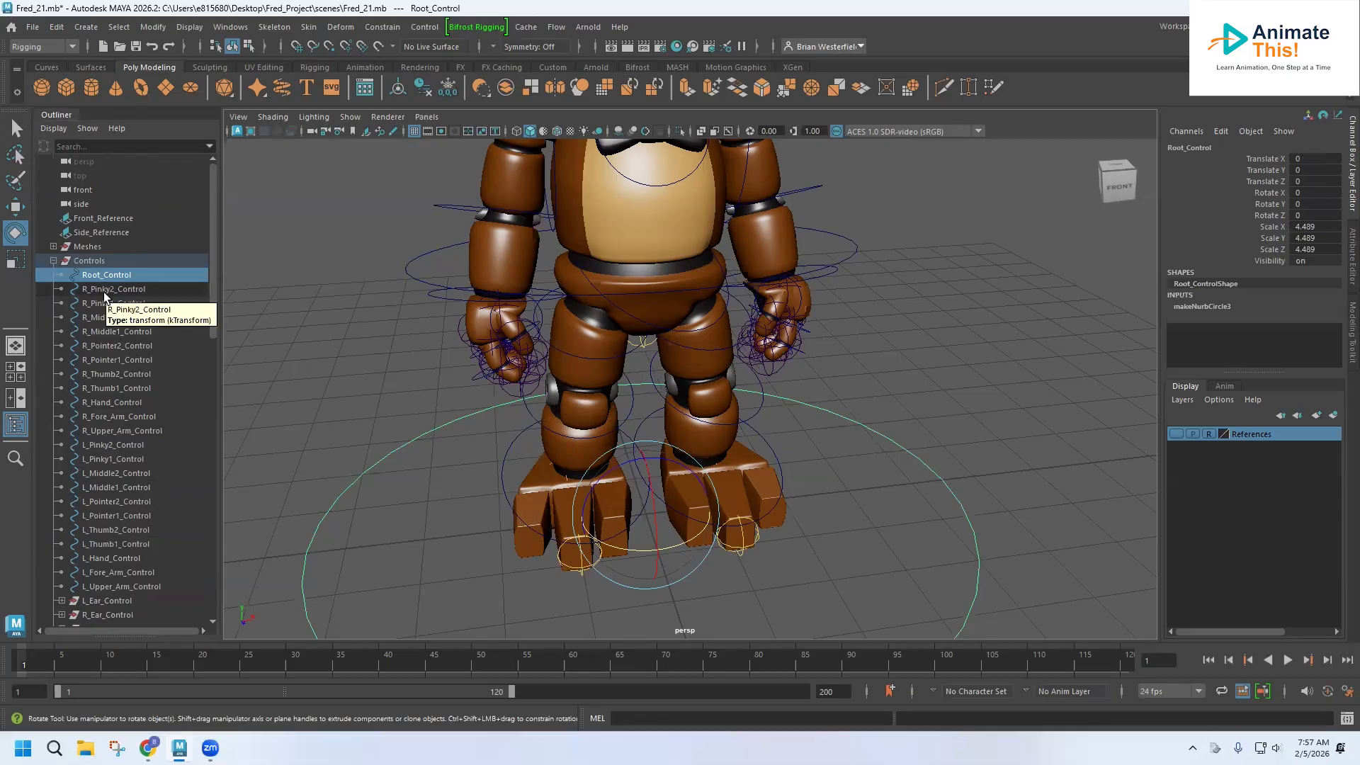
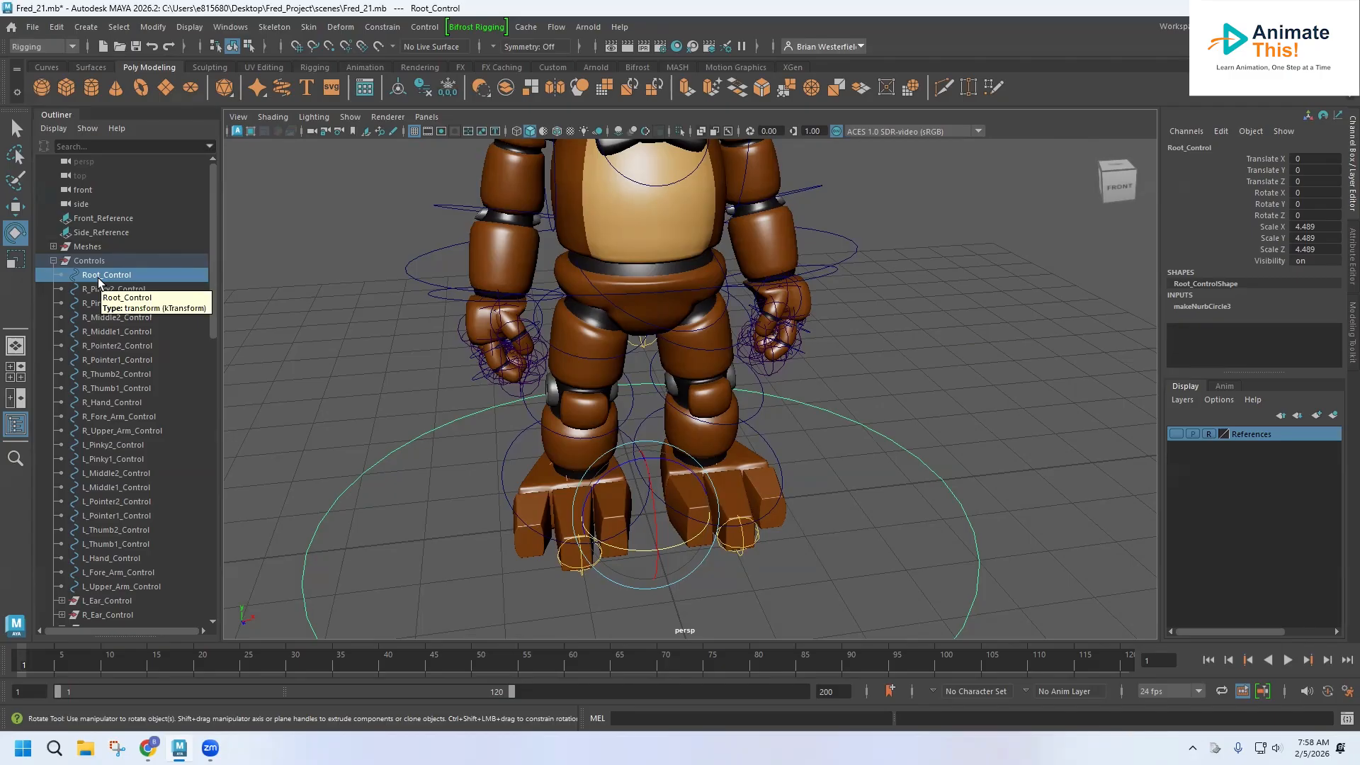
Group Root_Control and rename the new group Bear_Root_Control.
key(ctrl+g)
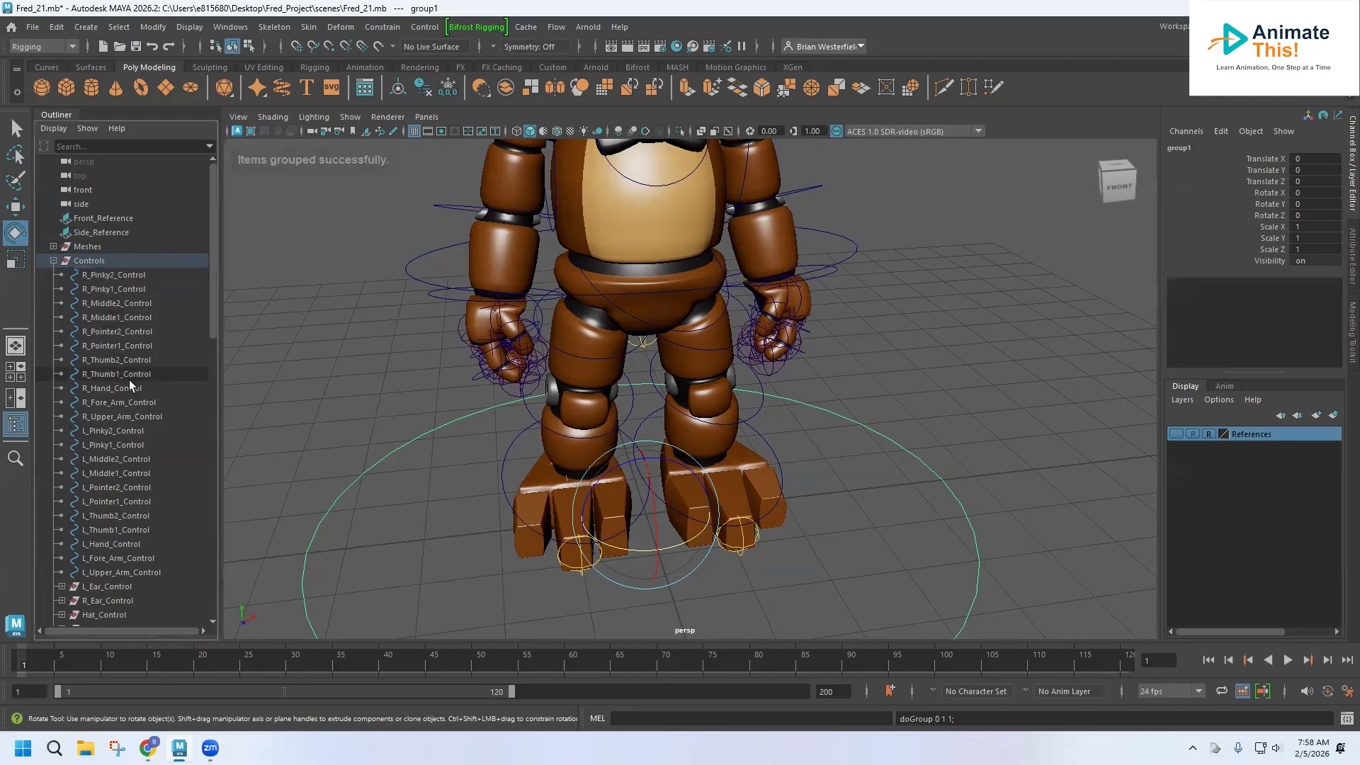
scroll(143, 404, down, 10)
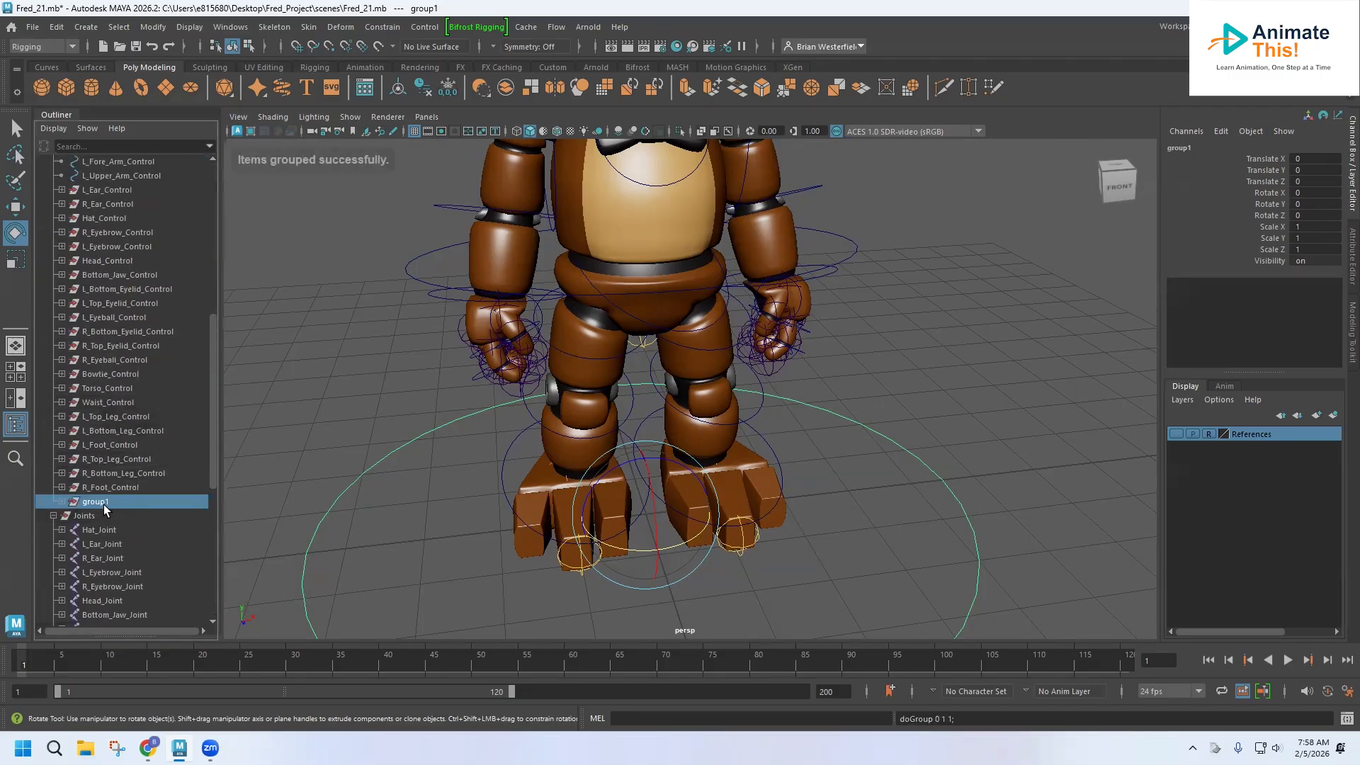
double_click(104, 504)
text(Root_Control)
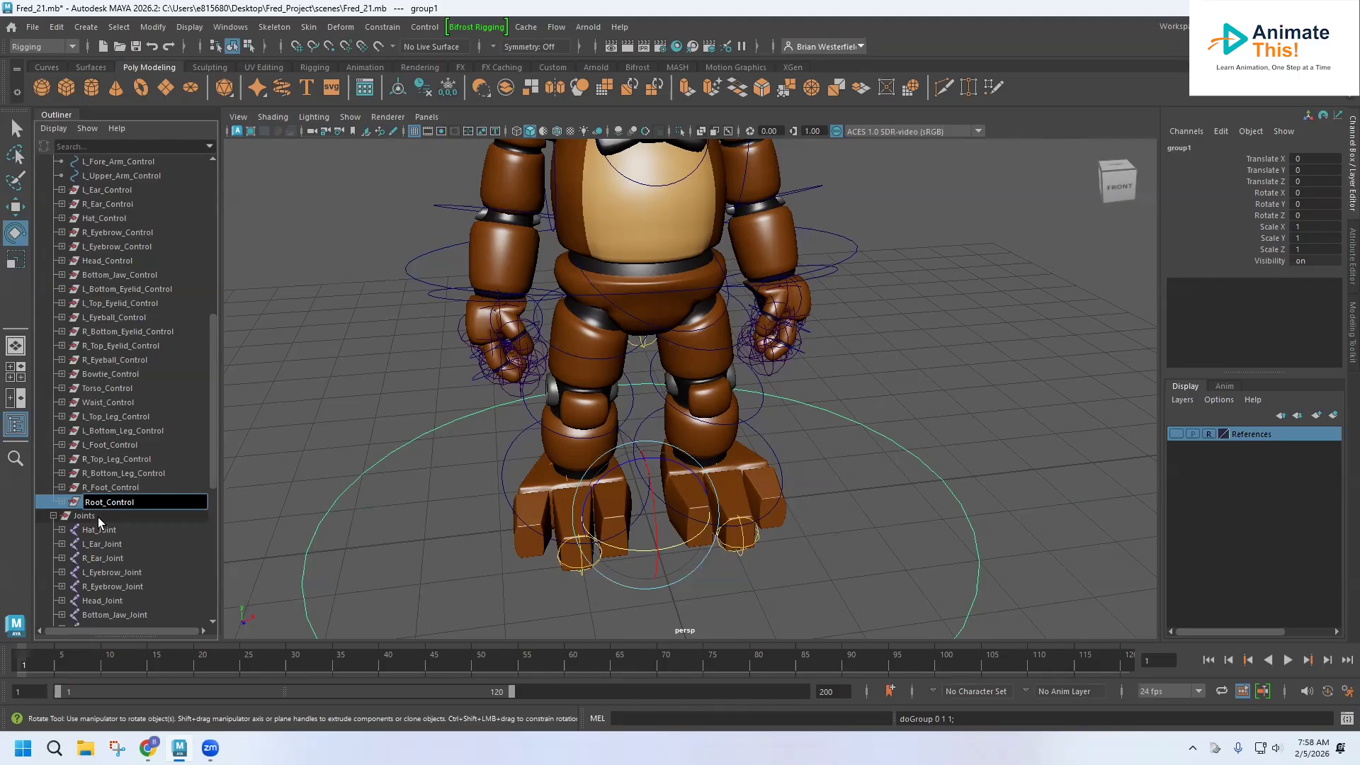
text(Bear_)
click(243, 495)
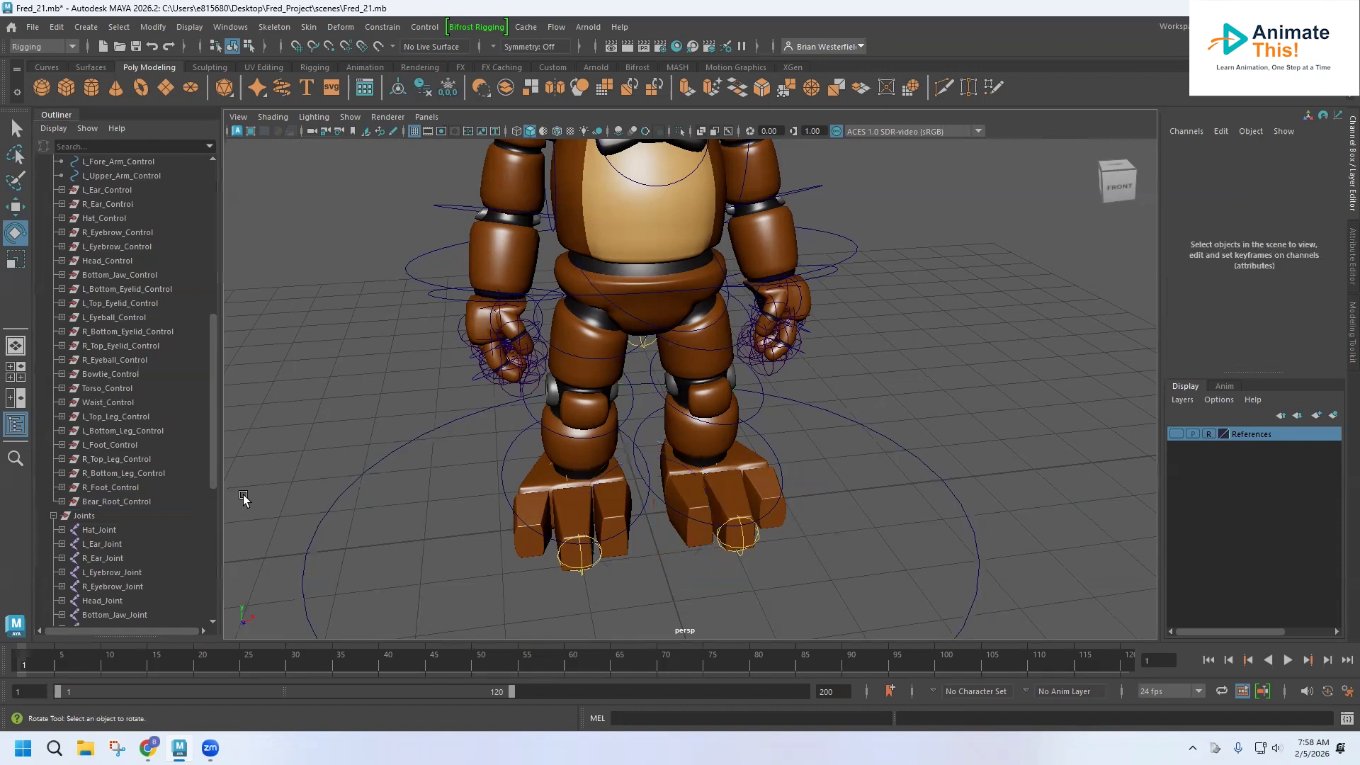
Parent-constrain Waist_Control to Root_Control inside the Bear_Root_Control group.
click(62, 502)
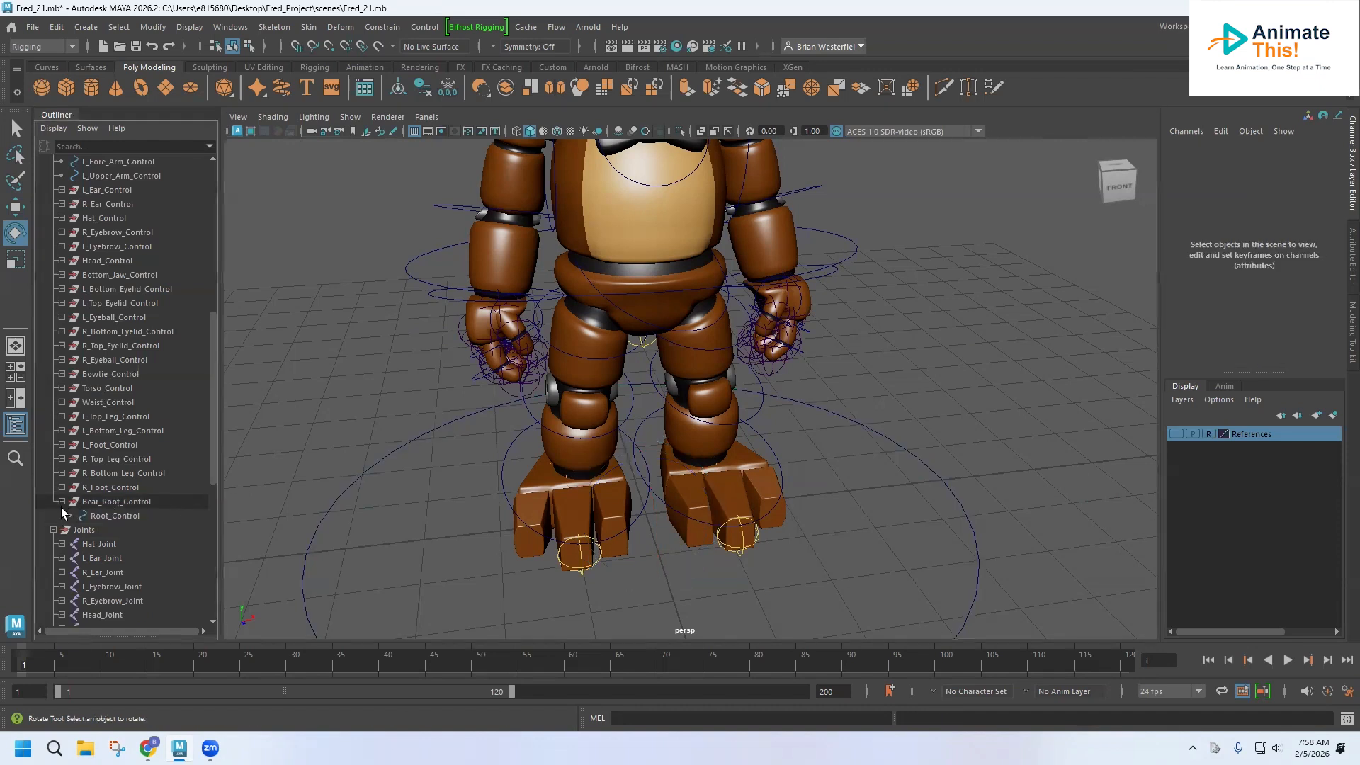
click(116, 515)
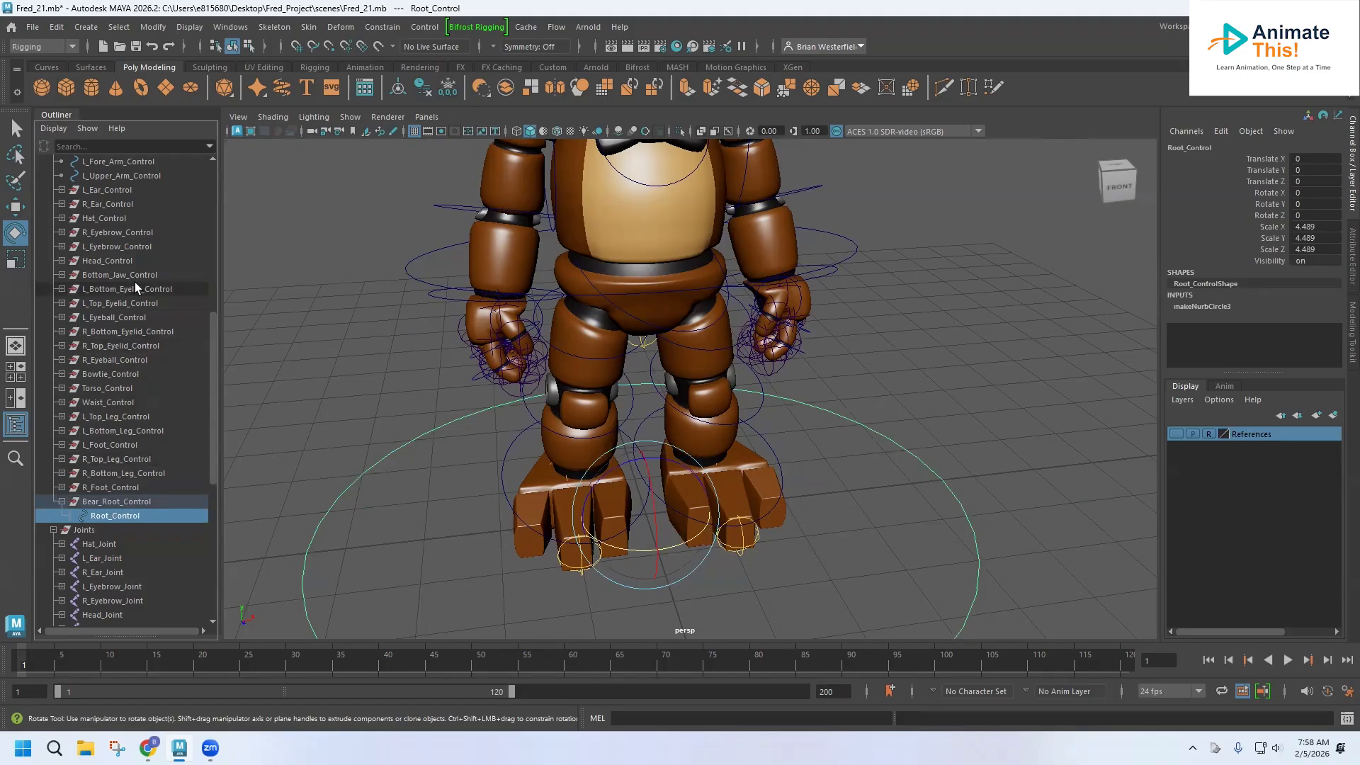
ctrl+click(105, 402)
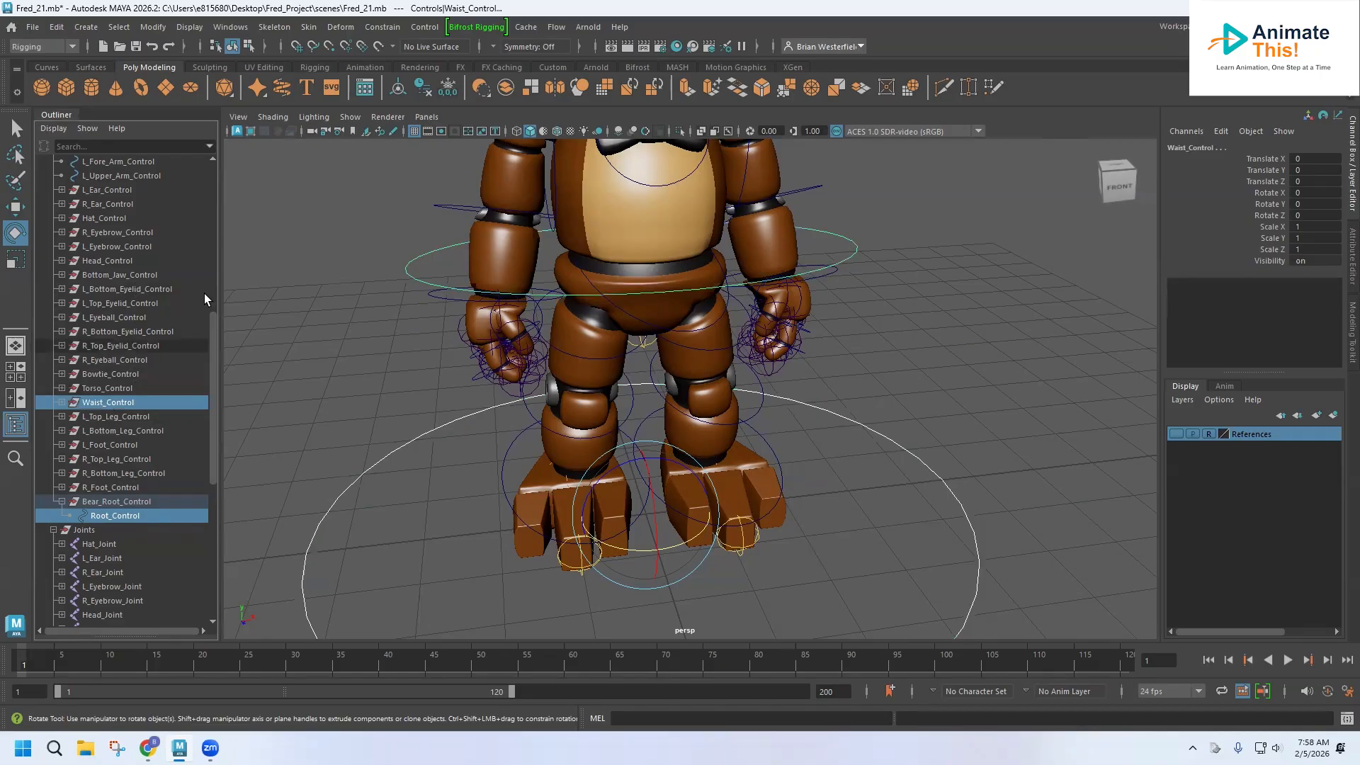
click(382, 30)
click(400, 54)
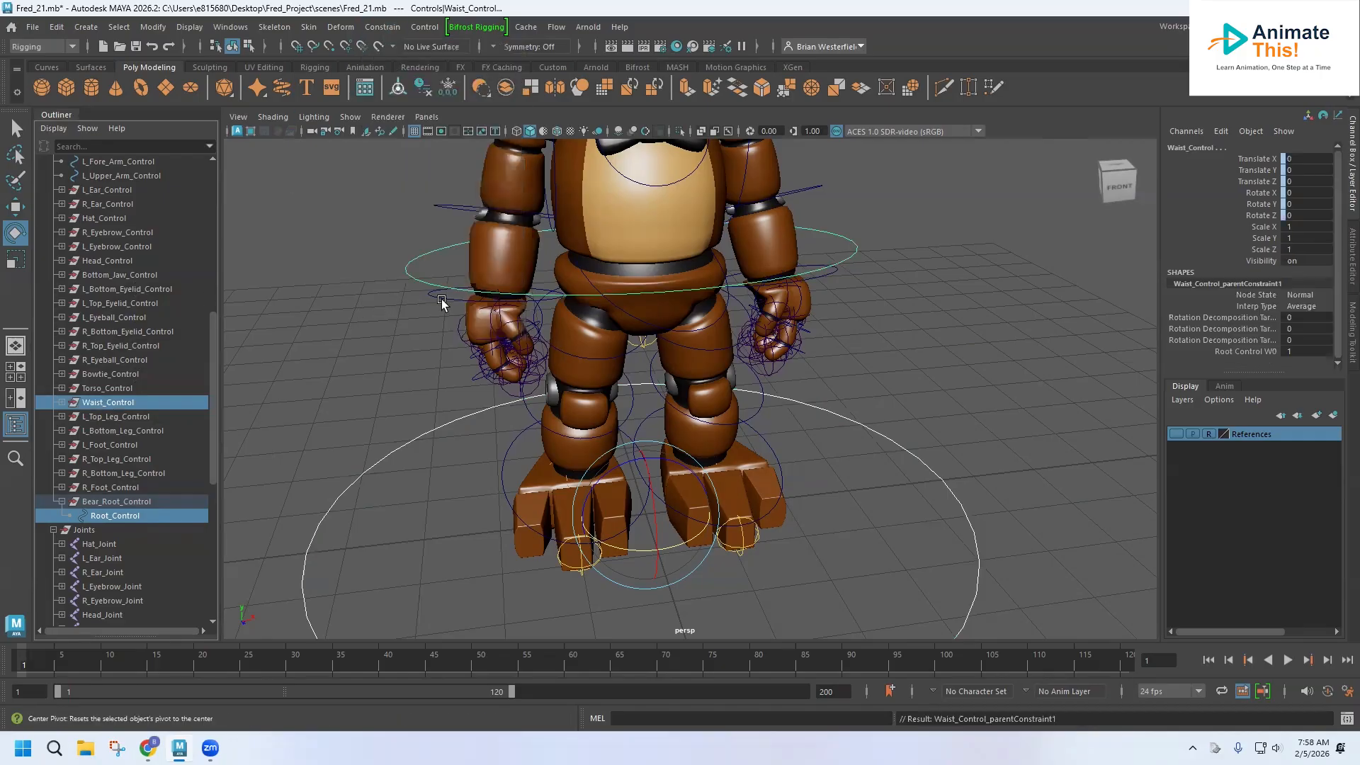
Parent-constrain Torso_Control to Root_Control.
click(325, 480)
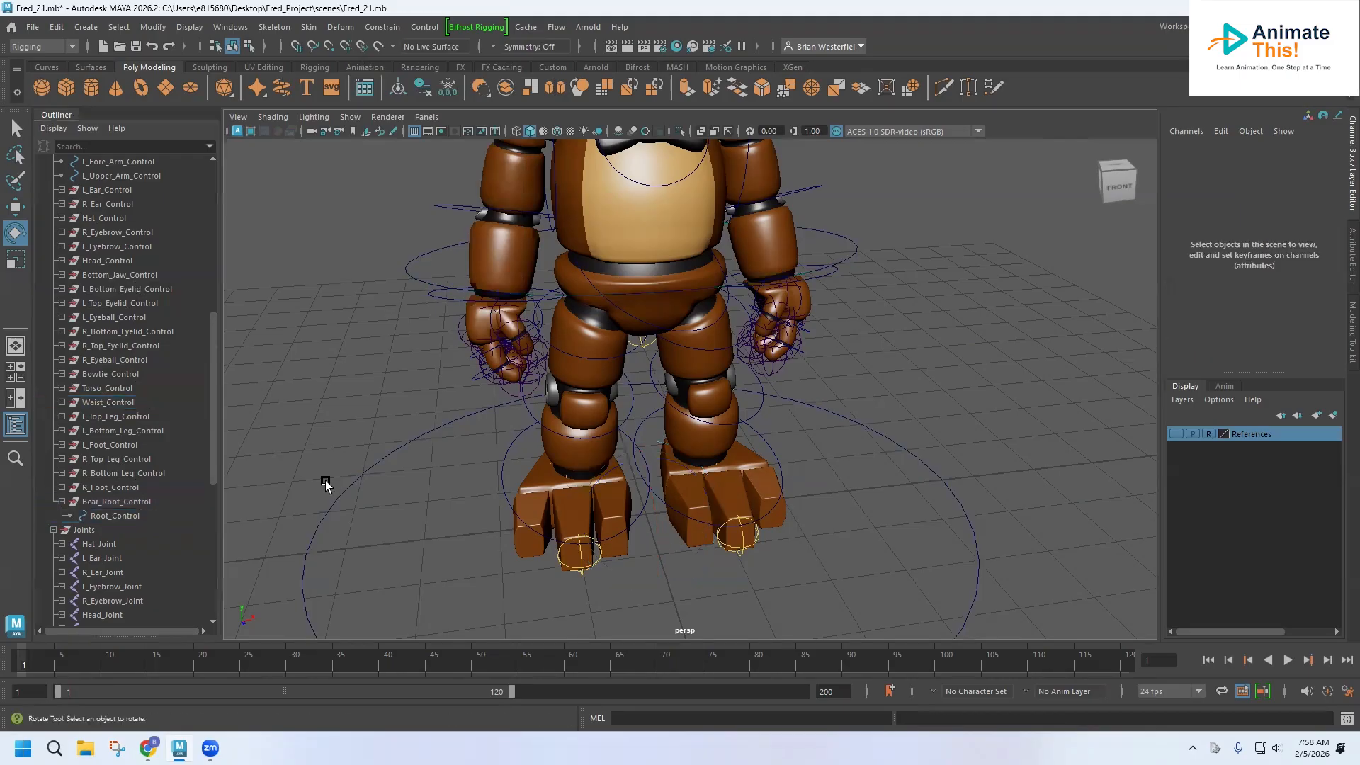
click(120, 517)
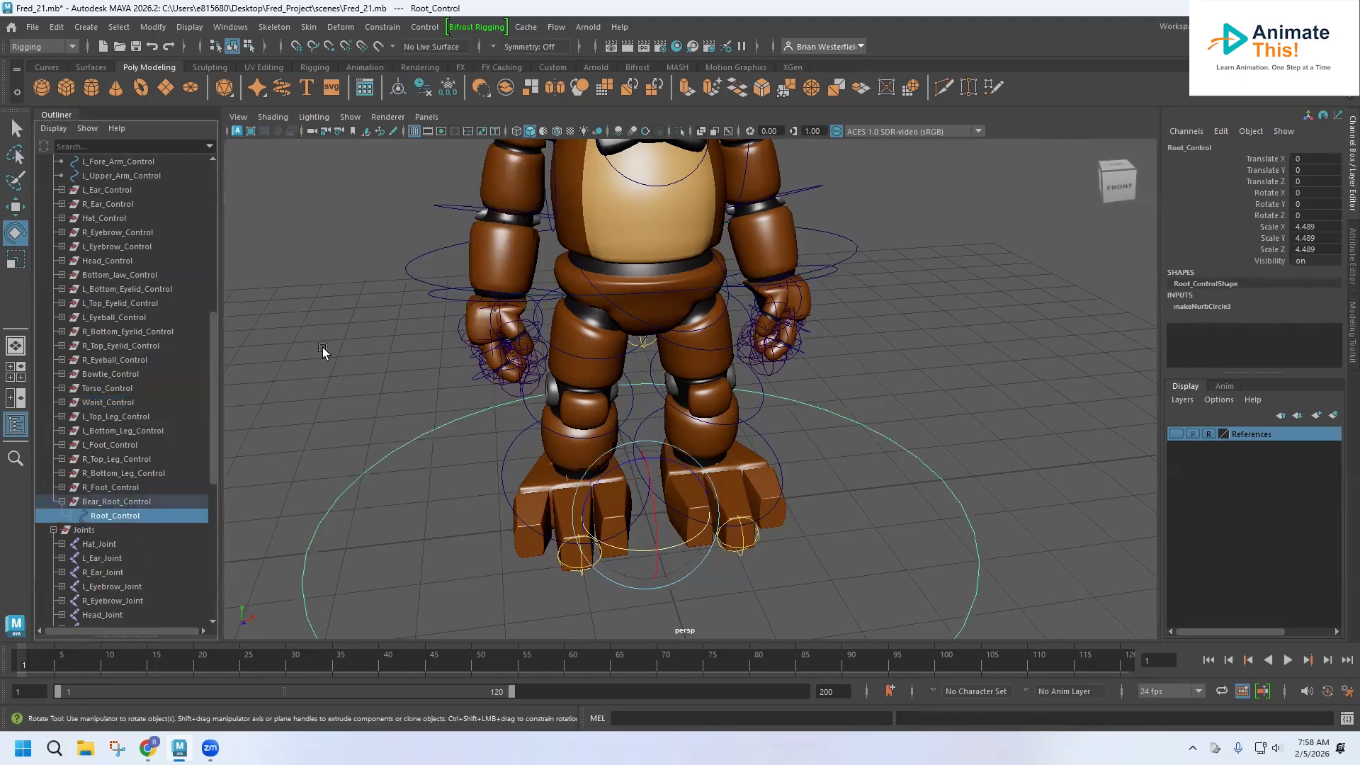
ctrl+click(105, 387)
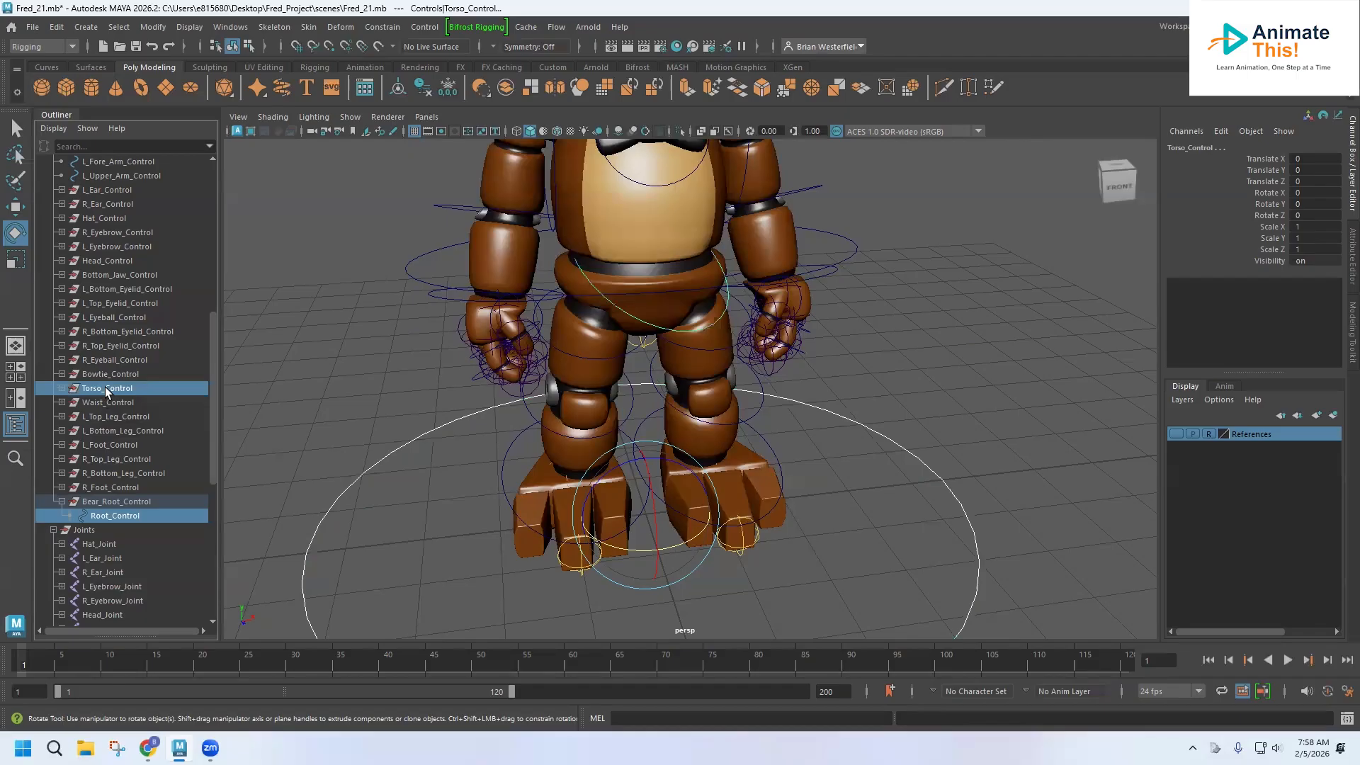
click(381, 28)
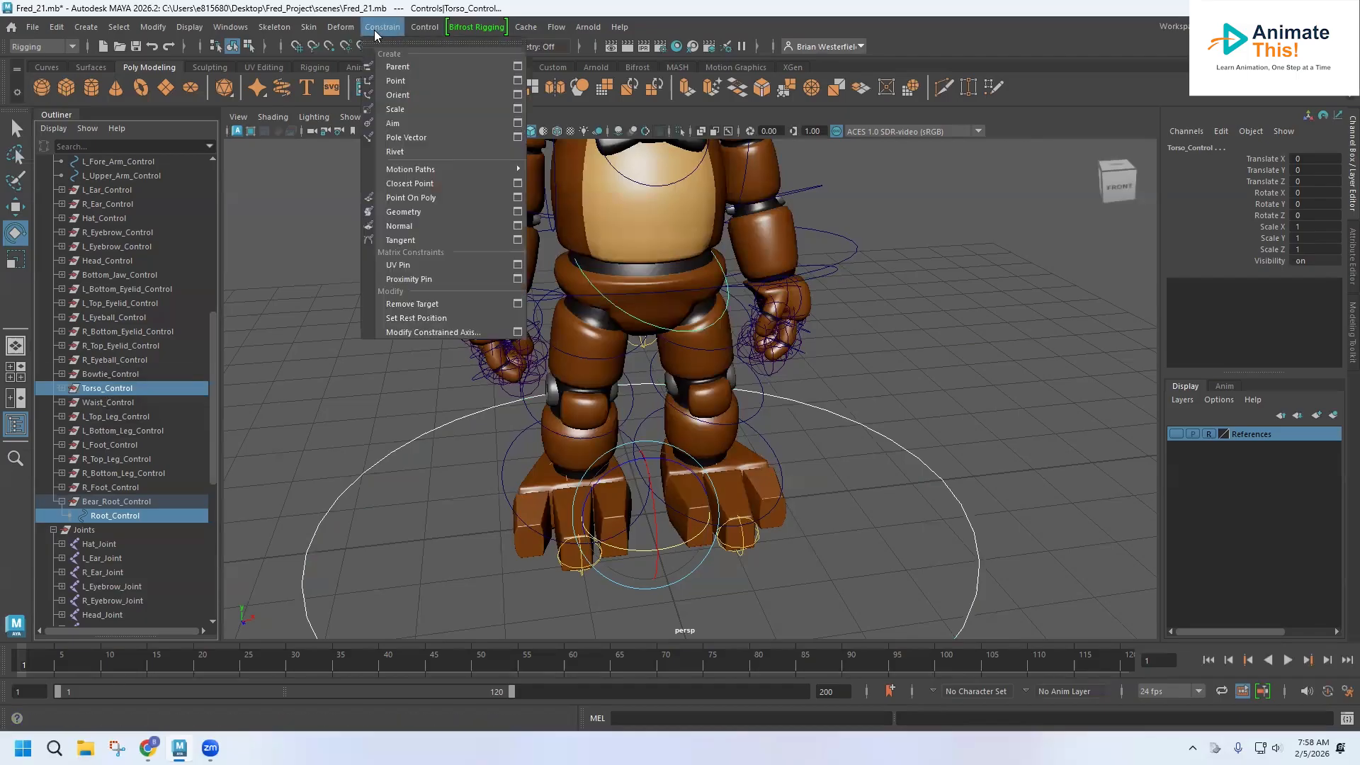
click(391, 68)
Test rotating Root_Control and undo the rotation.
scroll(475, 265, down, 3)
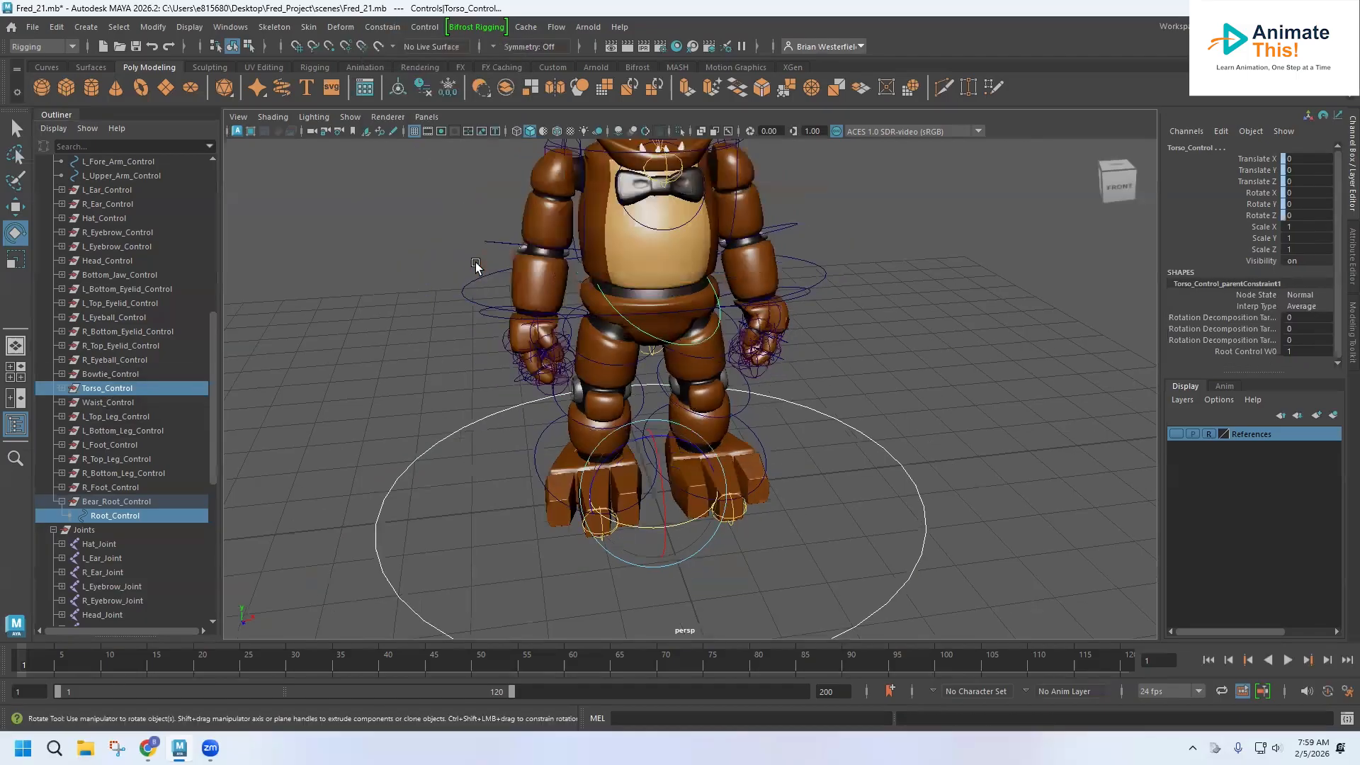
scroll(475, 266, down, 3)
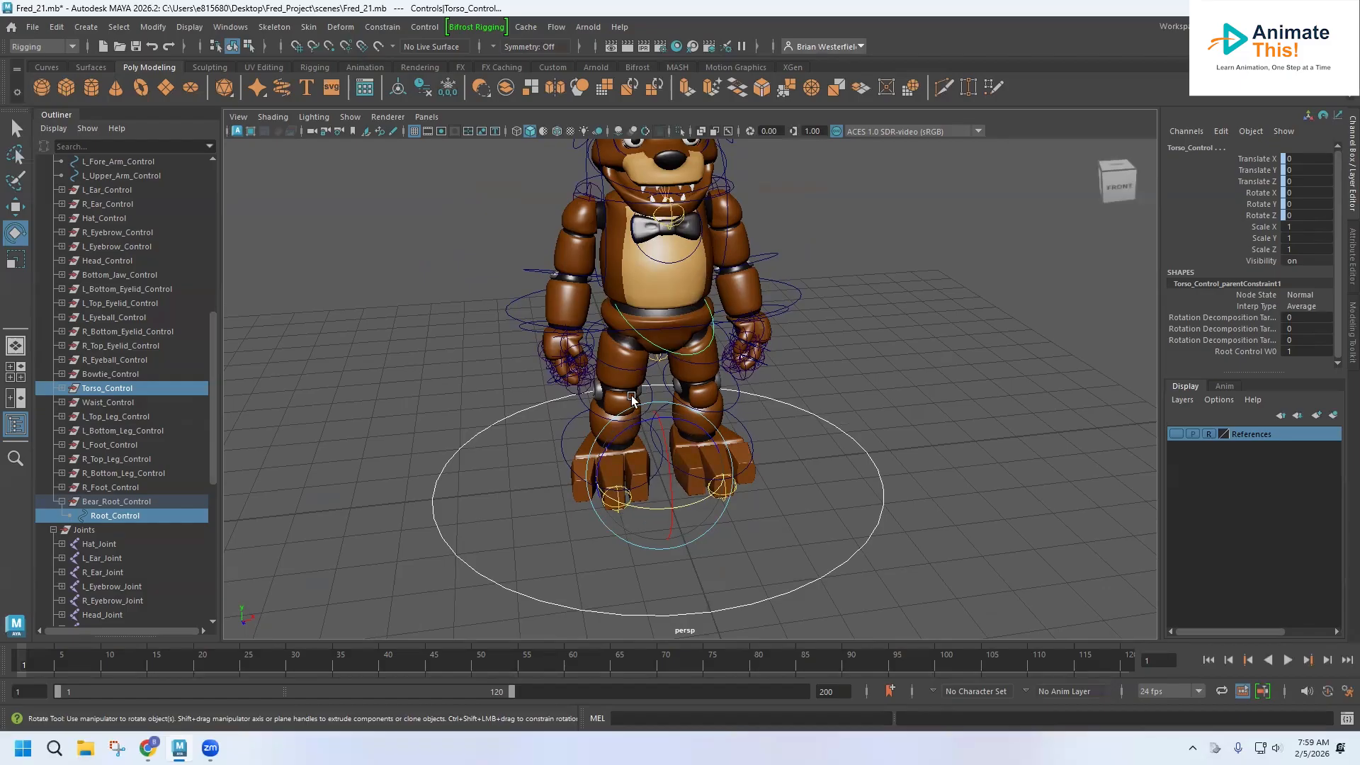
click(496, 581)
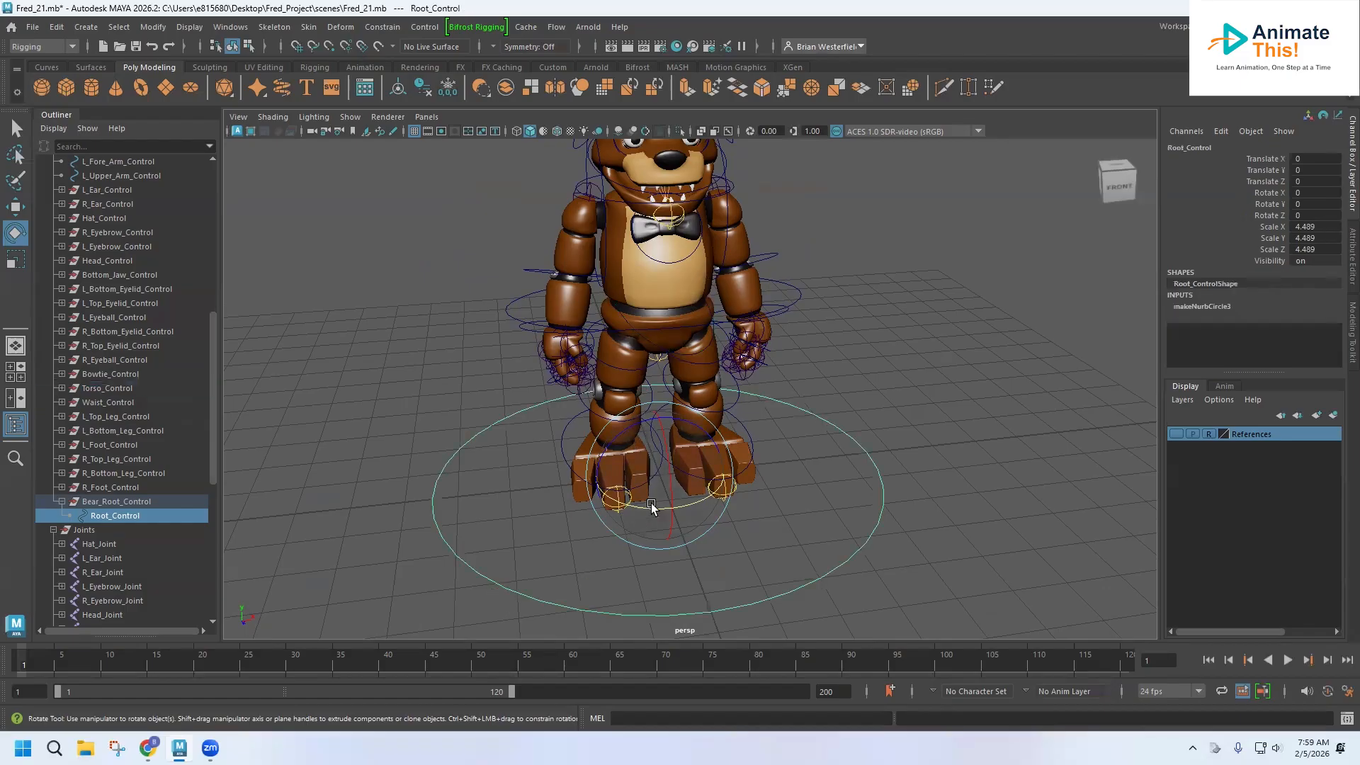
mouse_move(668, 453)
mouse_down()
mouse_move(668, 471)
mouse_move(668, 404)
mouse_move(667, 510)
mouse_move(663, 475)
mouse_up()
key(ctrl+z)
Examine the rig and its controls from several angles around the character.
alt+middle_drag(611, 379, 533, 306)
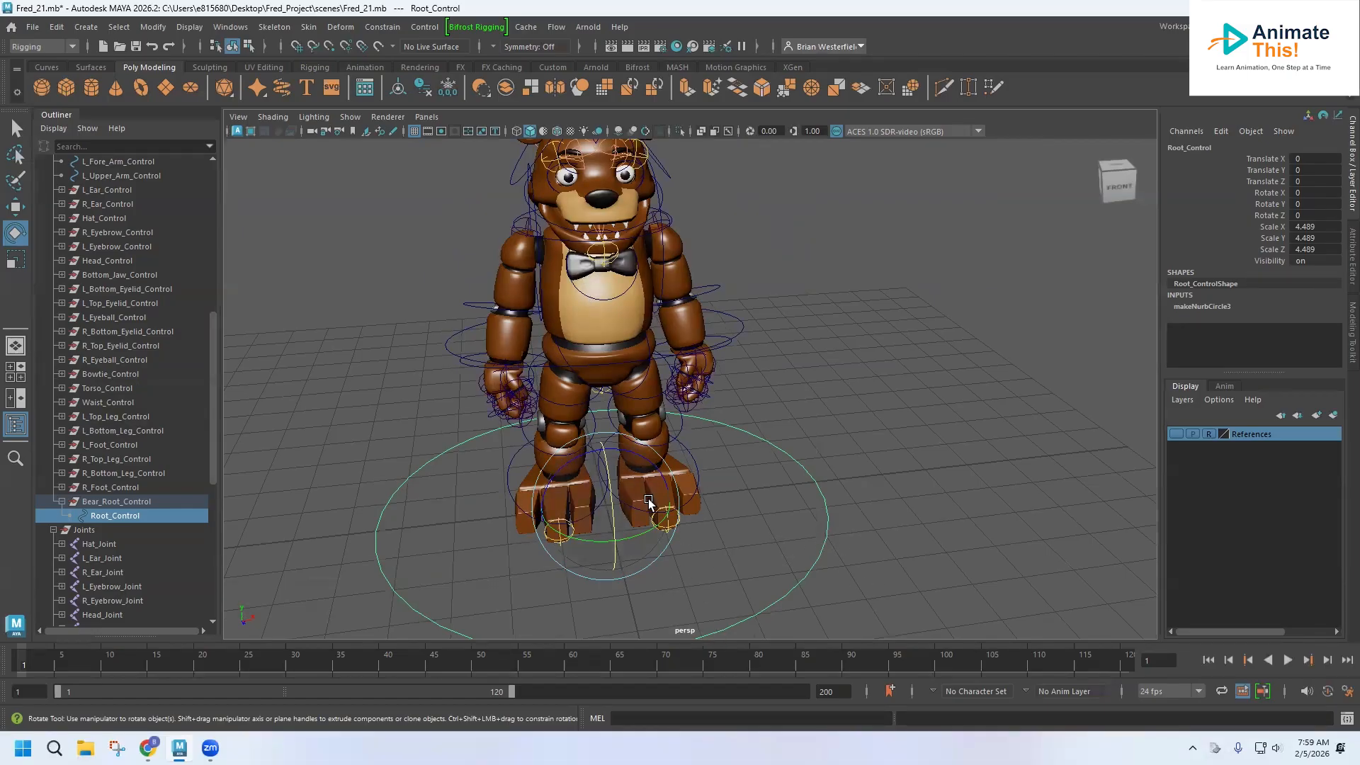
alt+middle_drag(615, 374, 644, 402)
alt+drag(643, 403, 636, 241)
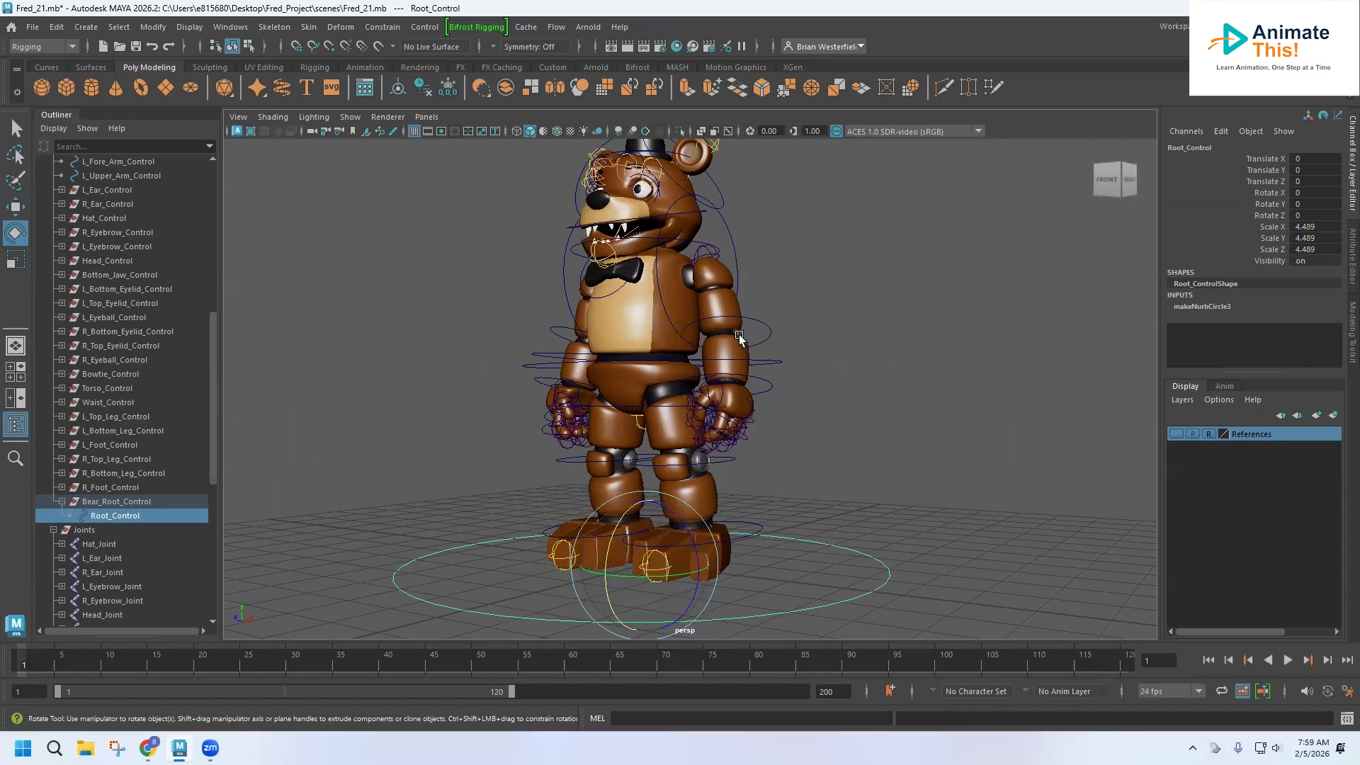
alt+drag(564, 368, 673, 367)
scroll(673, 367, up, 3)
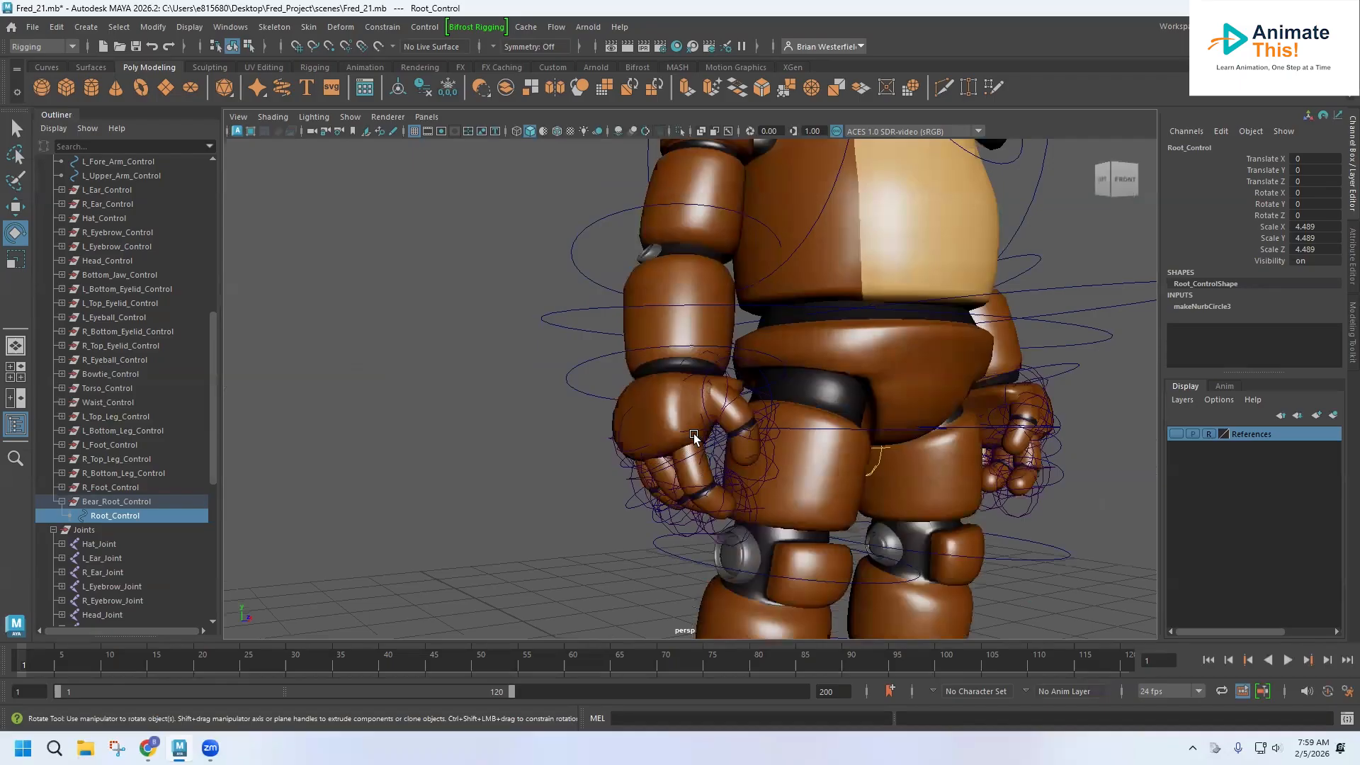
alt+drag(696, 443, 574, 398)
scroll(568, 395, down, 1)
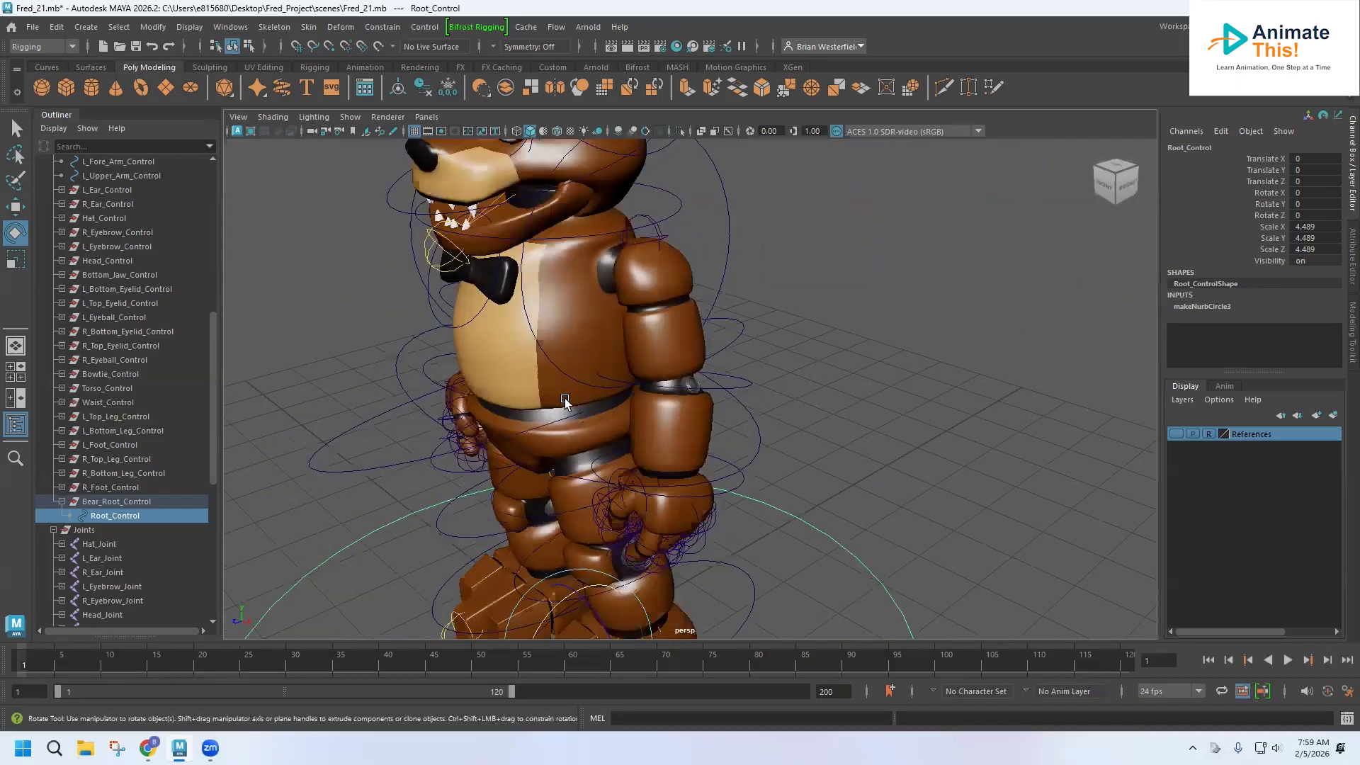
Save the scene.
click(39, 28)
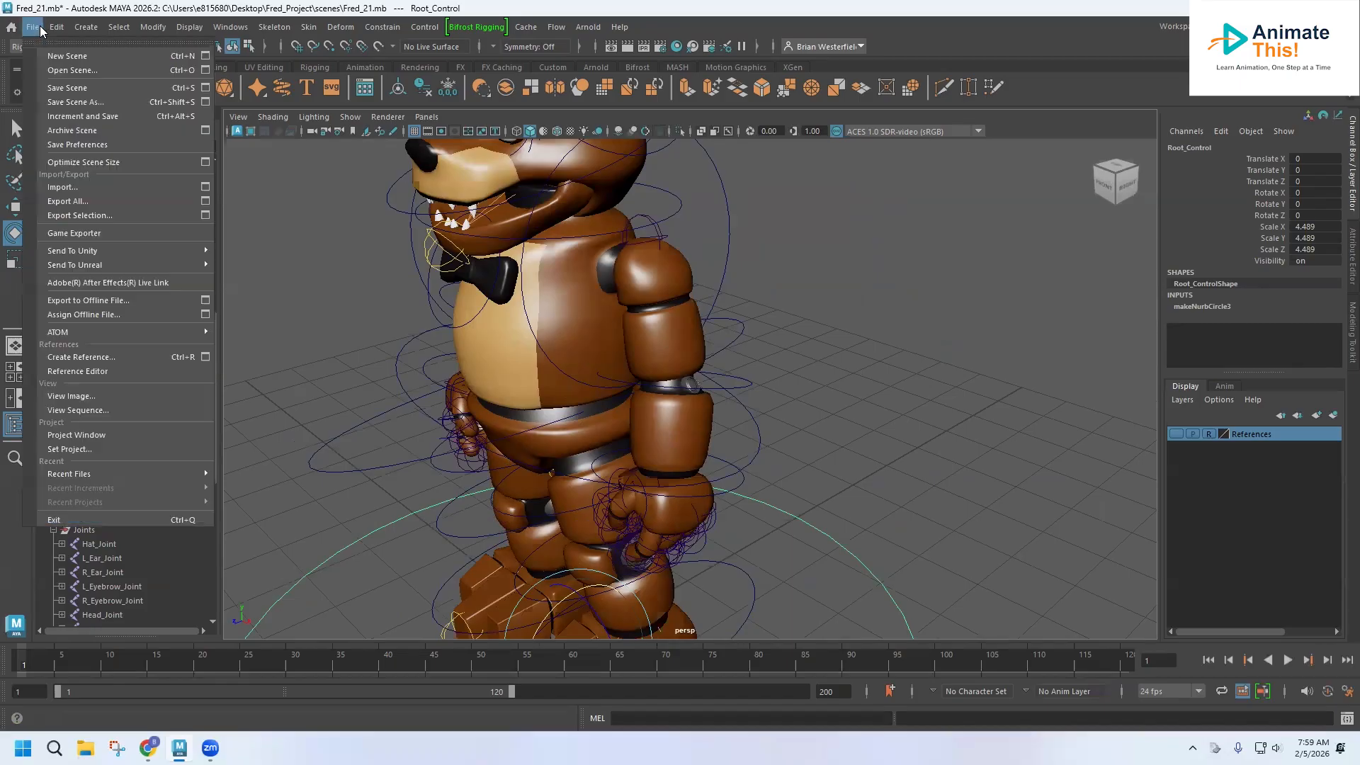
click(69, 90)
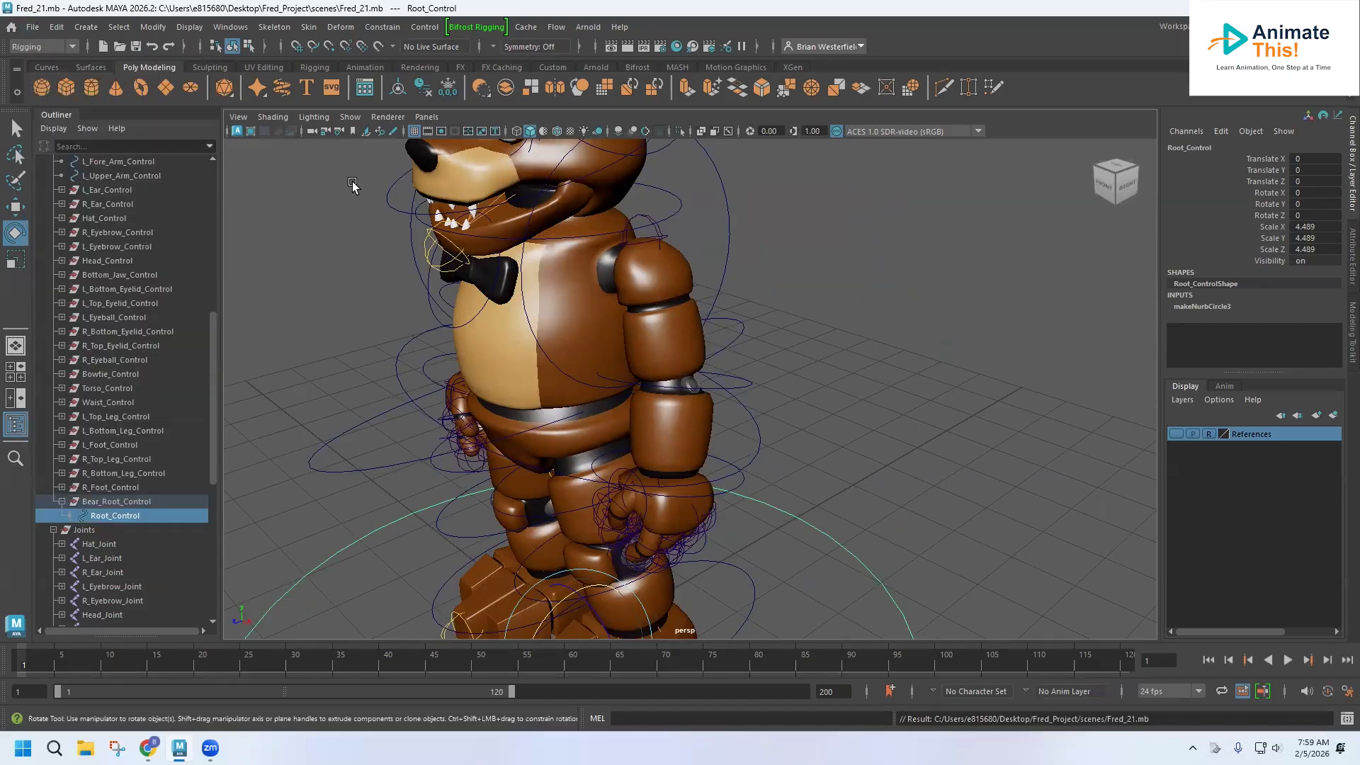
alt+drag(457, 290, 469, 317)
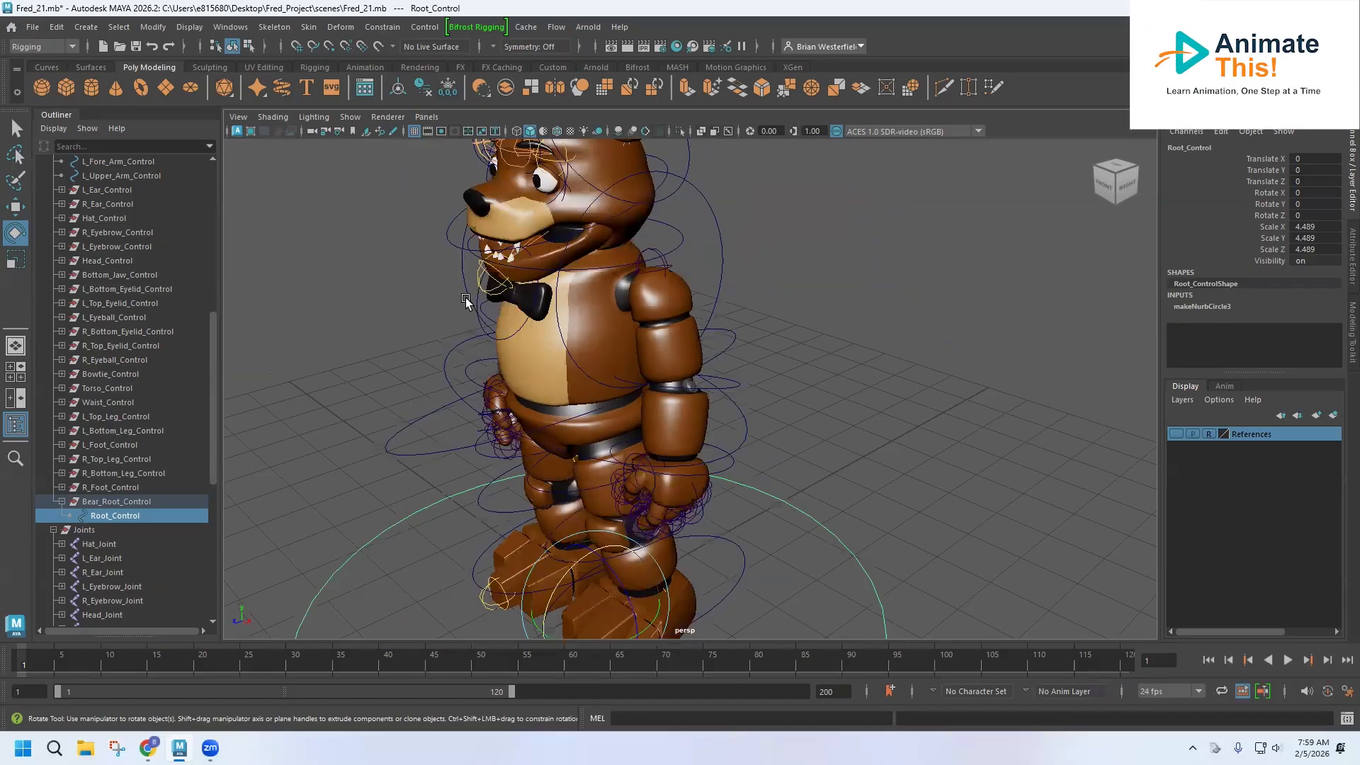